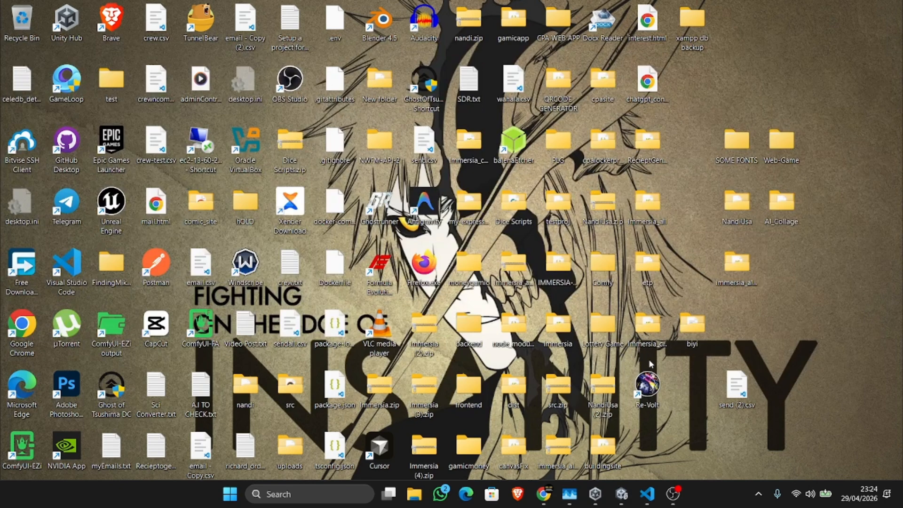
Step: Switch to the Unity editor, collapse the GameAssets and kenney_ui-pack folders, and list the contents of the Knight Files folder
{"action": "left_click", "coordinate": [630, 502]}
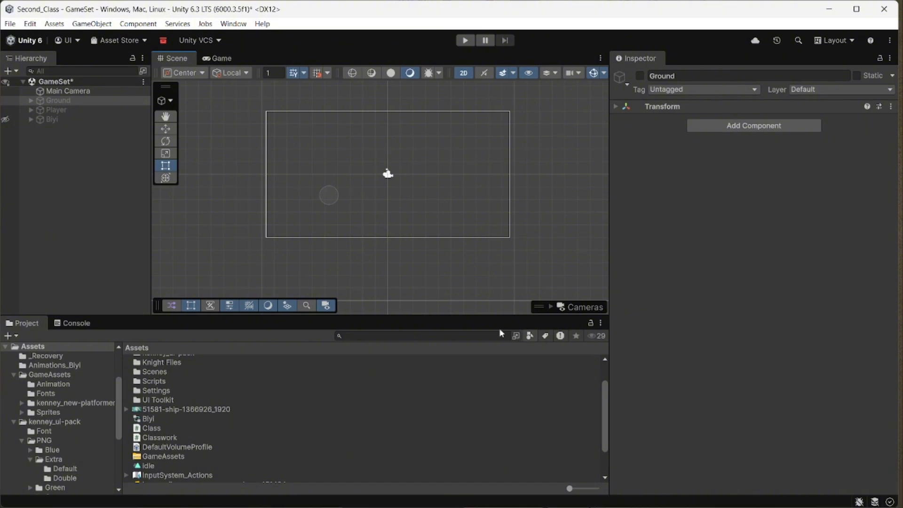
{"action": "left_click_drag", "start_coordinate": [421, 226], "coordinate": [441, 228]}
{"action": "middle_click_drag", "start_coordinate": [440, 229], "coordinate": [436, 230]}
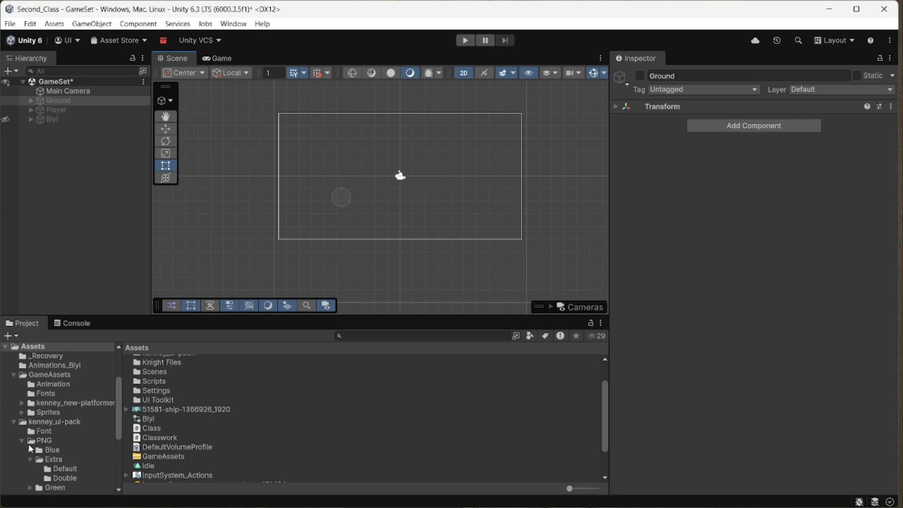
{"action": "scroll", "coordinate": [40, 418], "scroll_direction": "up", "scroll_amount": 3}
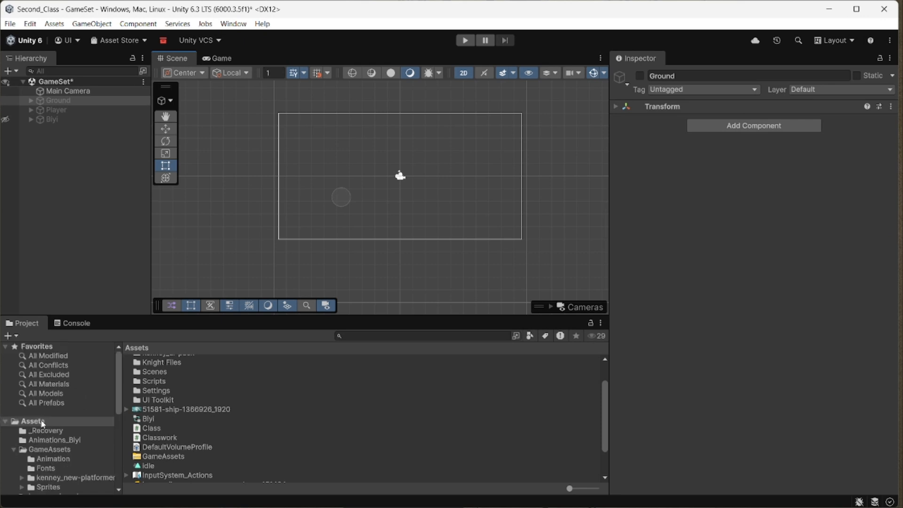
{"action": "left_click", "coordinate": [14, 450]}
{"action": "scroll", "coordinate": [61, 450], "scroll_direction": "down", "scroll_amount": 4}
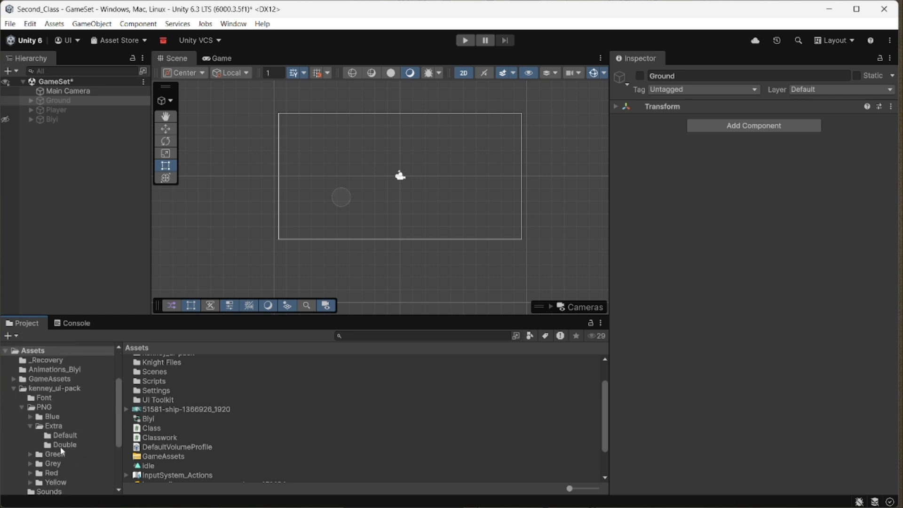
{"action": "left_click", "coordinate": [15, 389]}
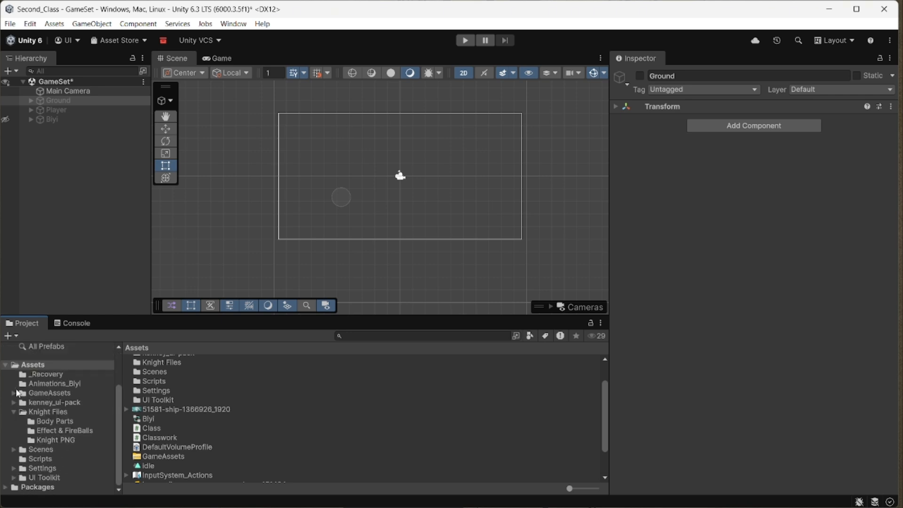
{"action": "left_click", "coordinate": [60, 413]}
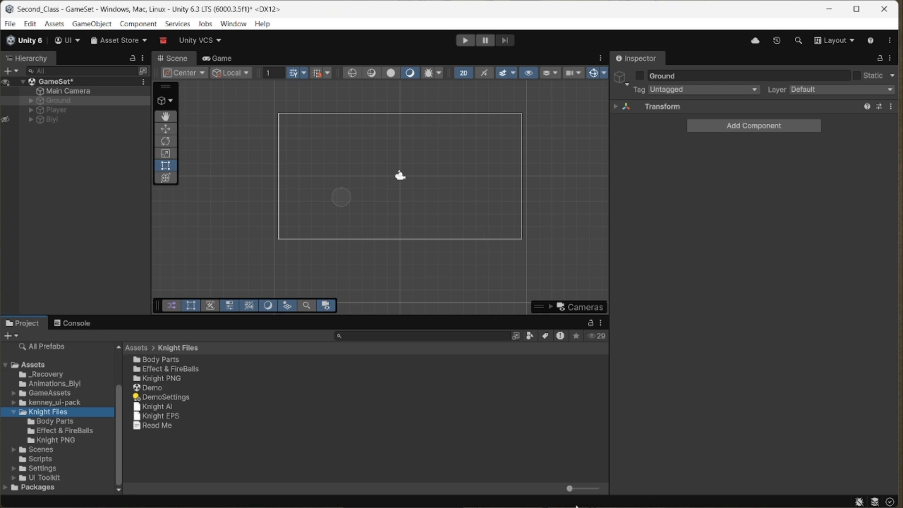
{"action": "left_click", "coordinate": [583, 426]}
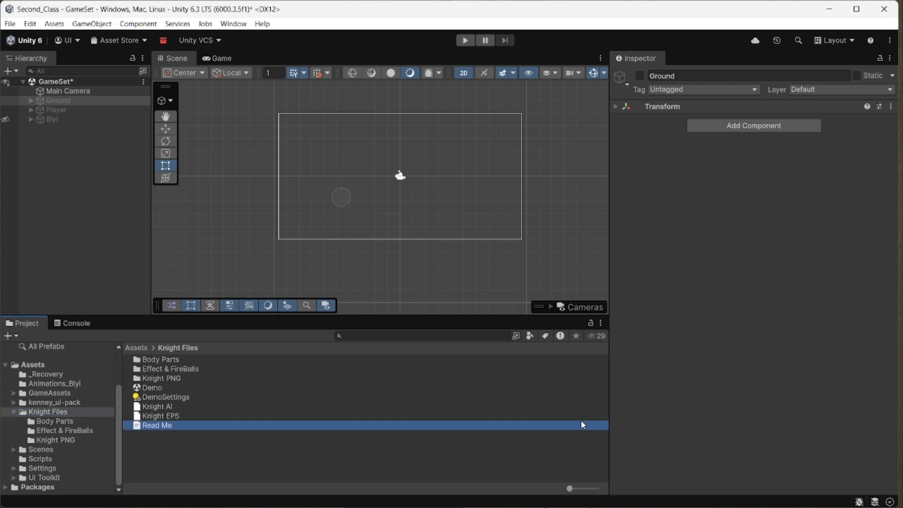
Step: Switch to Chrome and open the Unity Asset Store search for "2d character spritesheet" in a new tab
{"action": "left_click", "coordinate": [828, 9]}
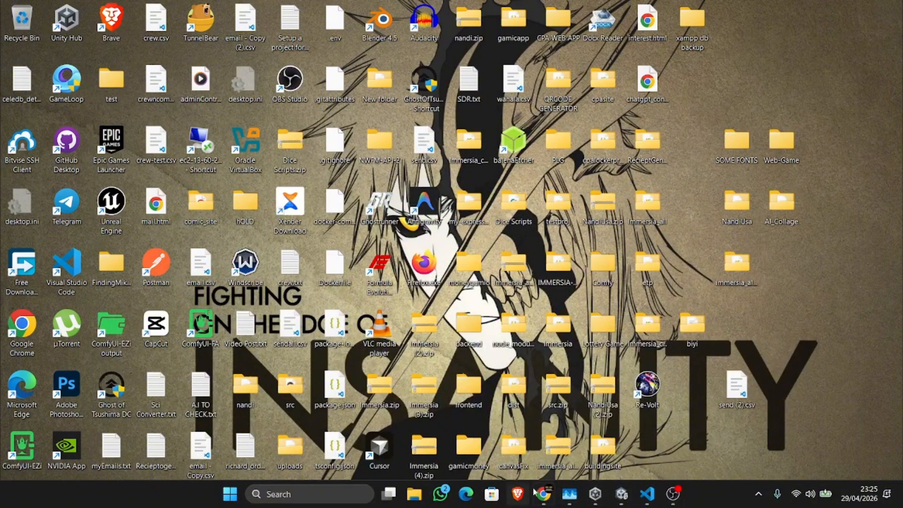
{"action": "mouse_move", "coordinate": [543, 494]}
{"action": "left_click", "coordinate": [540, 454]}
{"action": "left_click", "coordinate": [783, 12]}
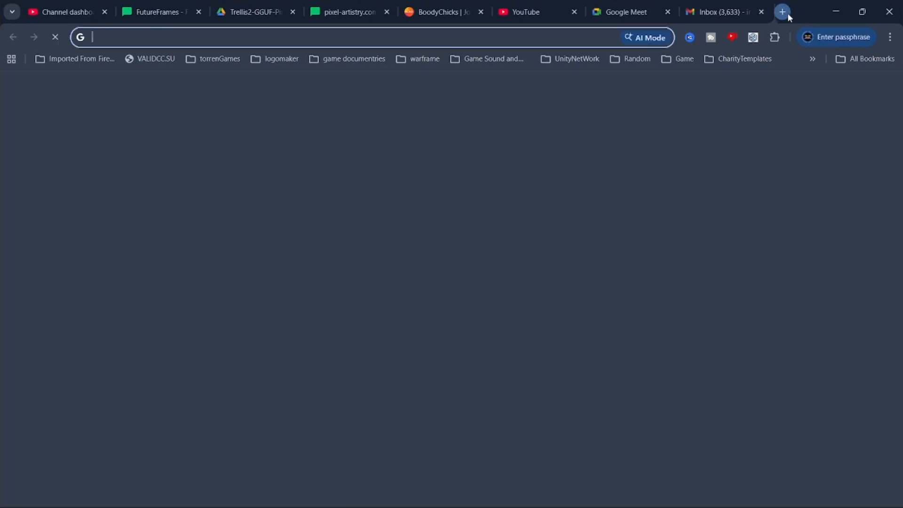
{"action": "type", "text": "asset"}
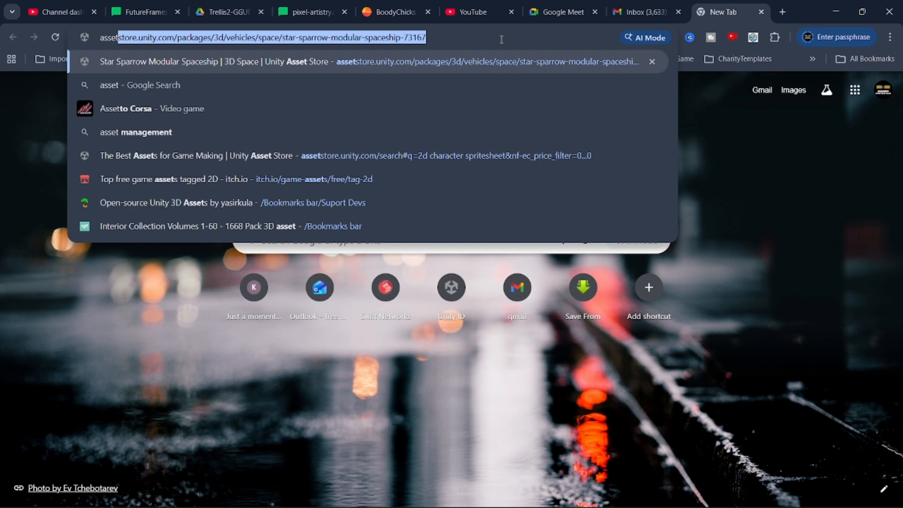
{"action": "key", "text": "Down"}
{"action": "key", "text": "Down"}
{"action": "key", "text": "Down"}
{"action": "key", "text": "Down"}
{"action": "key", "text": "Return"}
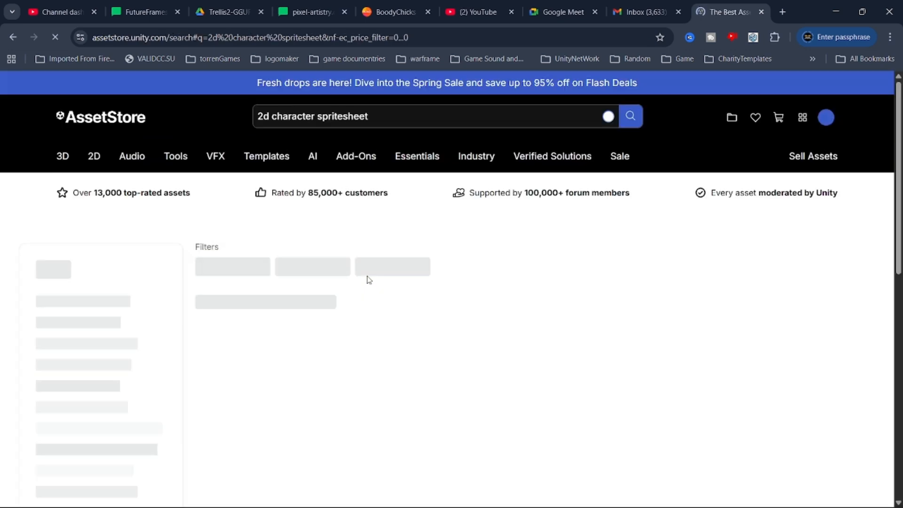
Step: Look through the sprite sheet search results and check the options of the Price filter
{"action": "scroll", "coordinate": [368, 281], "scroll_direction": "down", "scroll_amount": 5}
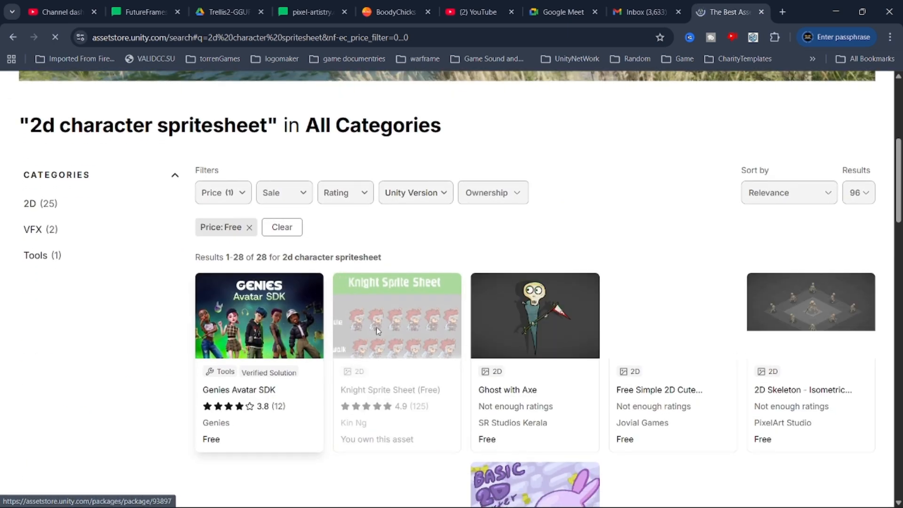
{"action": "left_click", "coordinate": [235, 193]}
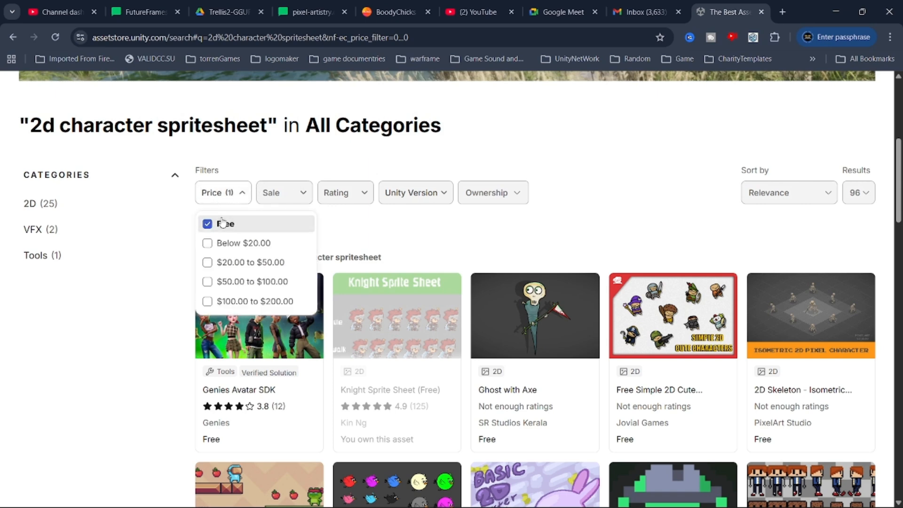
{"action": "left_click", "coordinate": [232, 191]}
{"action": "scroll", "coordinate": [380, 286], "scroll_direction": "down", "scroll_amount": 1}
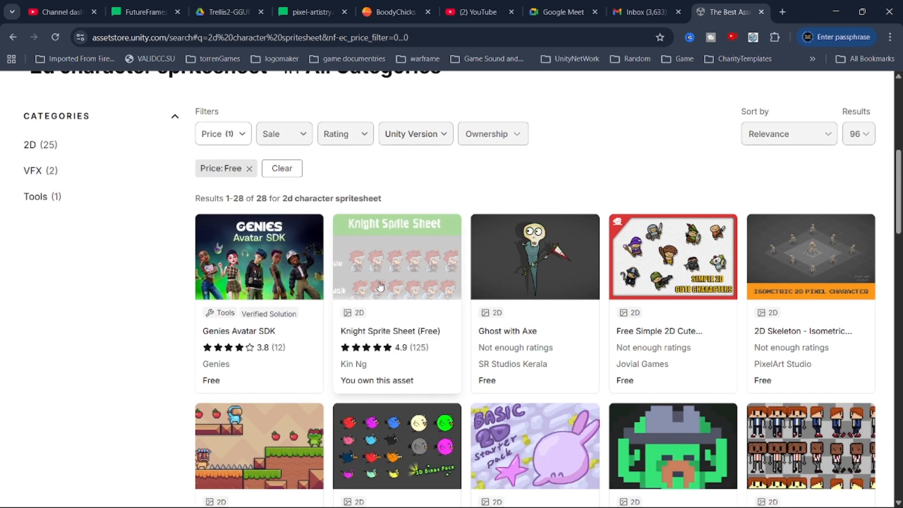
Step: Open the Knight Sprite Sheet (Free) asset page in its own browser tab
{"action": "left_click", "coordinate": [410, 262]}
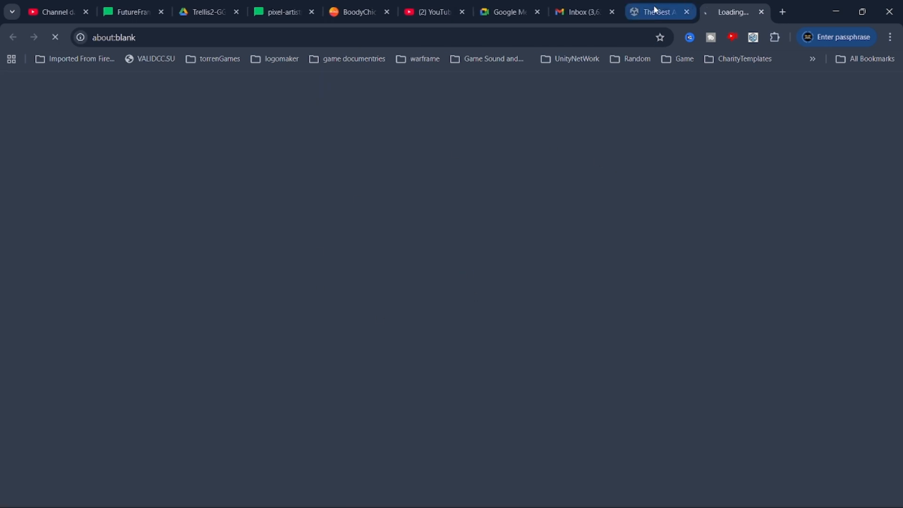
{"action": "left_click", "coordinate": [651, 18]}
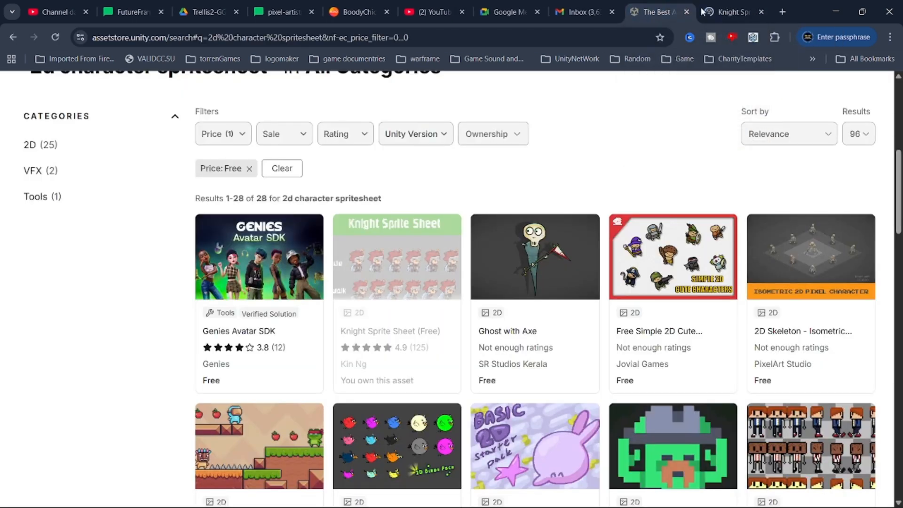
{"action": "left_click", "coordinate": [732, 12]}
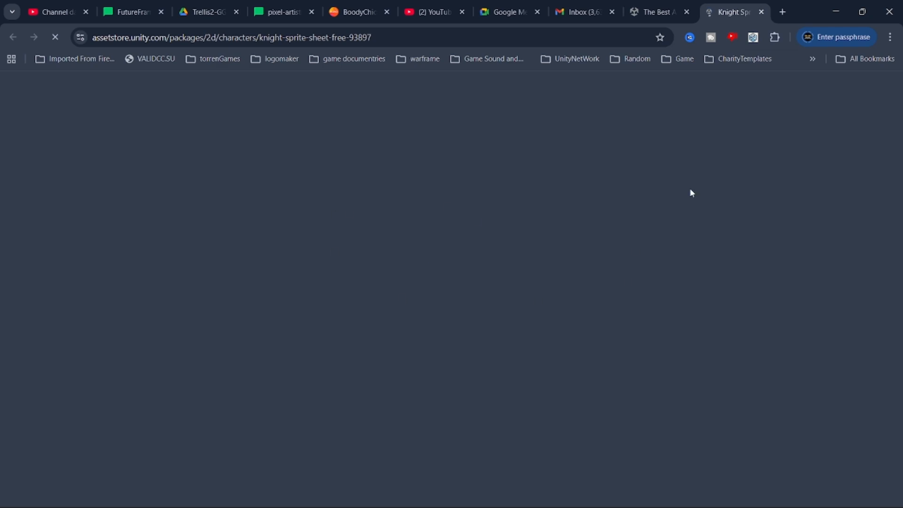
{"action": "left_click", "coordinate": [663, 13]}
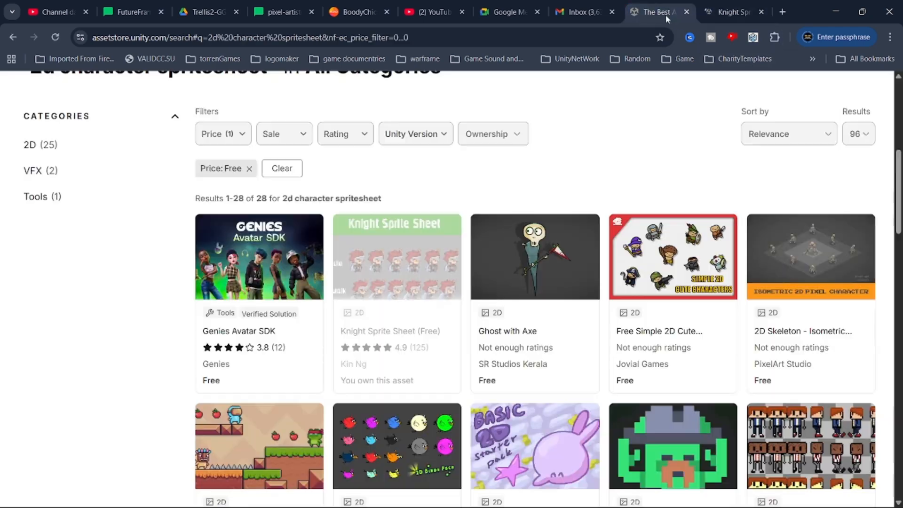
{"action": "left_click", "coordinate": [711, 15]}
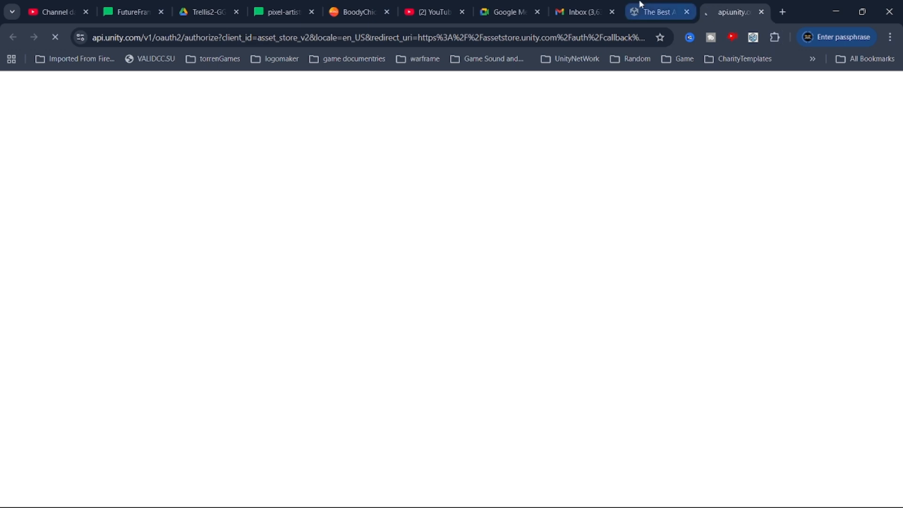
{"action": "left_click", "coordinate": [655, 13]}
{"action": "left_click", "coordinate": [730, 12]}
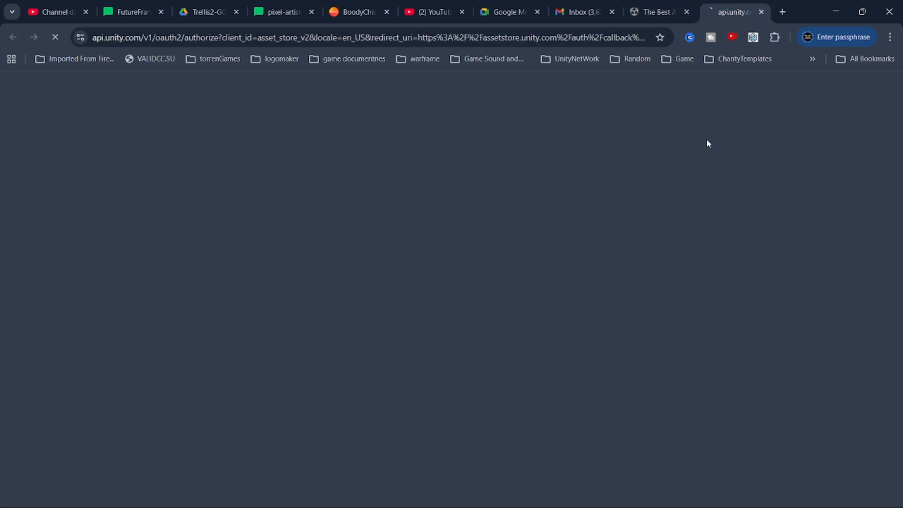
{"action": "left_click", "coordinate": [639, 17]}
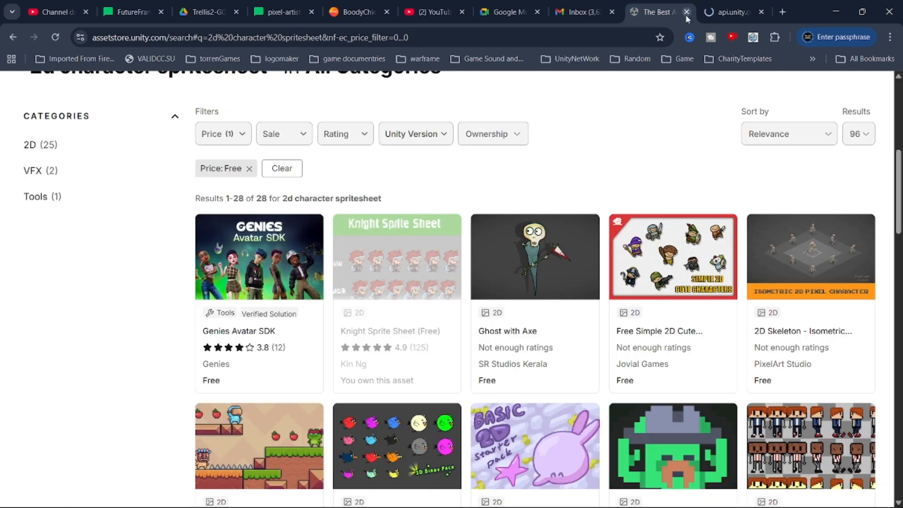
{"action": "left_click", "coordinate": [714, 13]}
{"action": "left_click", "coordinate": [651, 17]}
{"action": "left_click", "coordinate": [734, 12]}
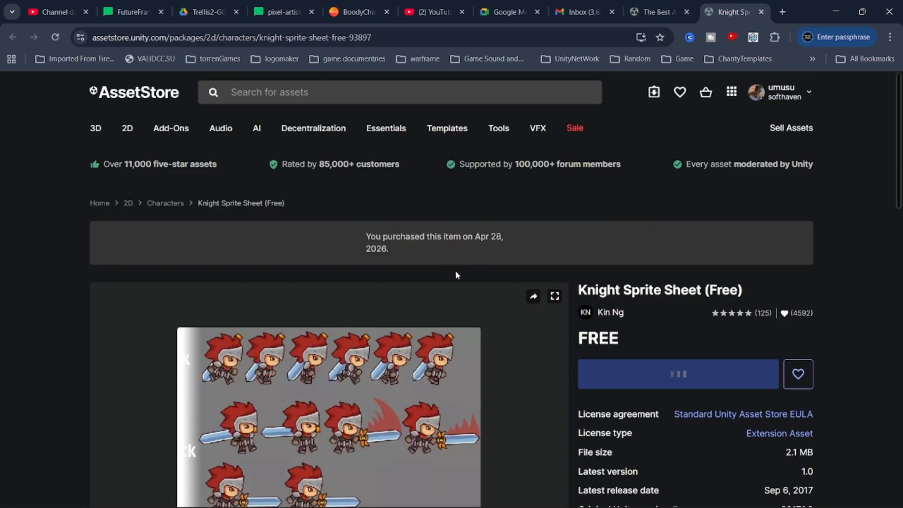
Step: Review the Knight Sprite Sheet (Free) page, request opening the asset in Unity, and cancel the Unity Editor launch
{"action": "scroll", "coordinate": [672, 297], "scroll_direction": "down", "scroll_amount": 3}
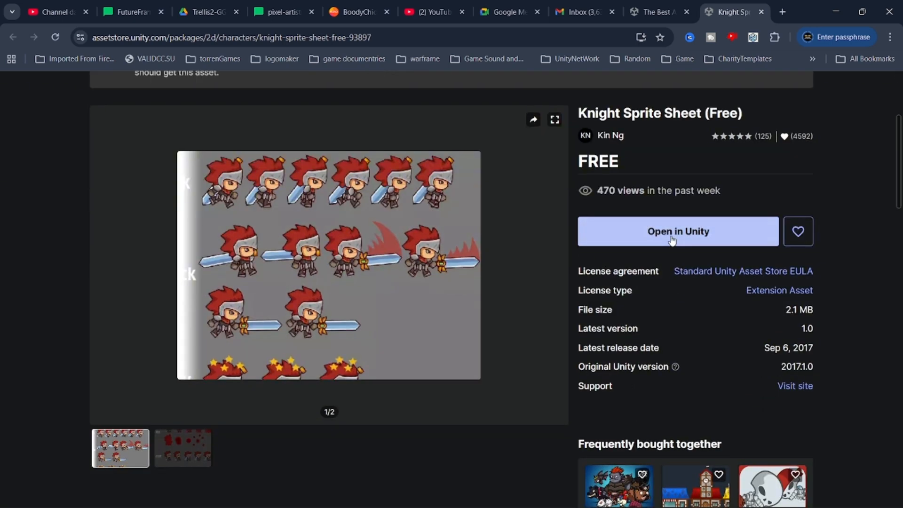
{"action": "scroll", "coordinate": [689, 306], "scroll_direction": "up", "scroll_amount": 3}
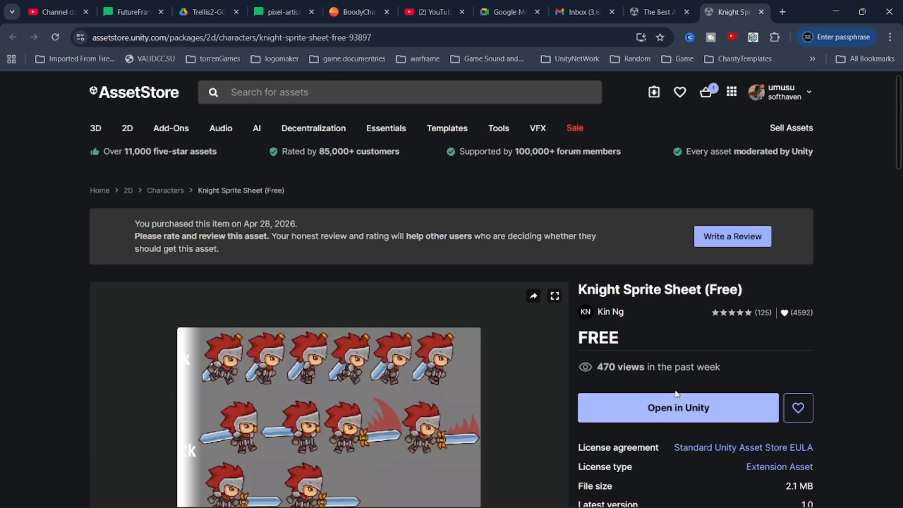
{"action": "left_click", "coordinate": [675, 405]}
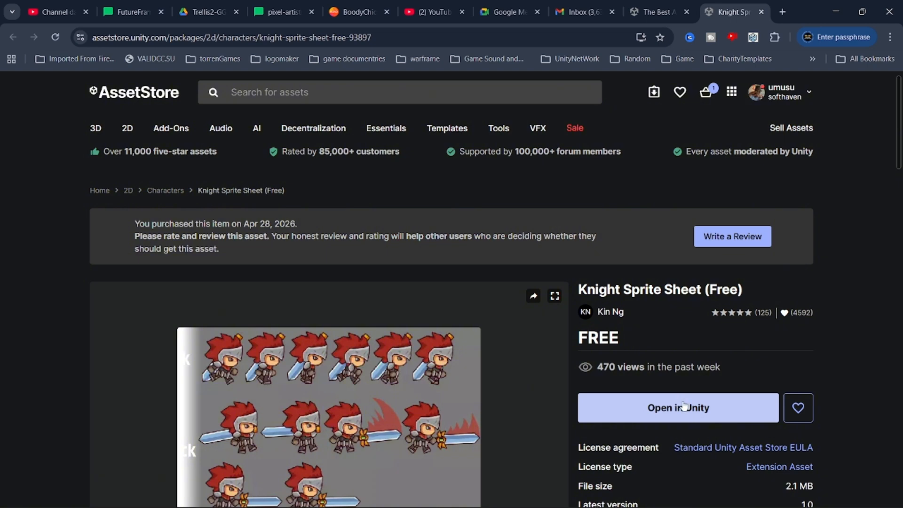
{"action": "scroll", "coordinate": [686, 389], "scroll_direction": "down", "scroll_amount": 2}
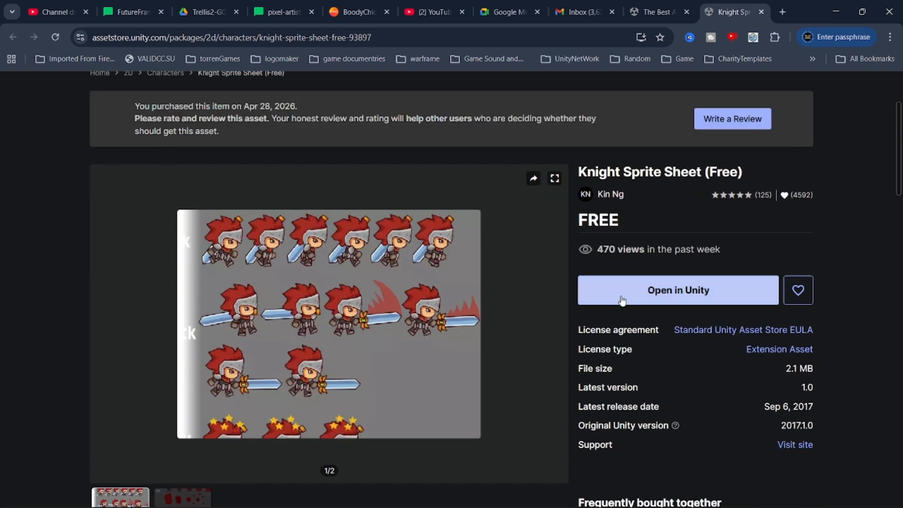
{"action": "left_click", "coordinate": [681, 295]}
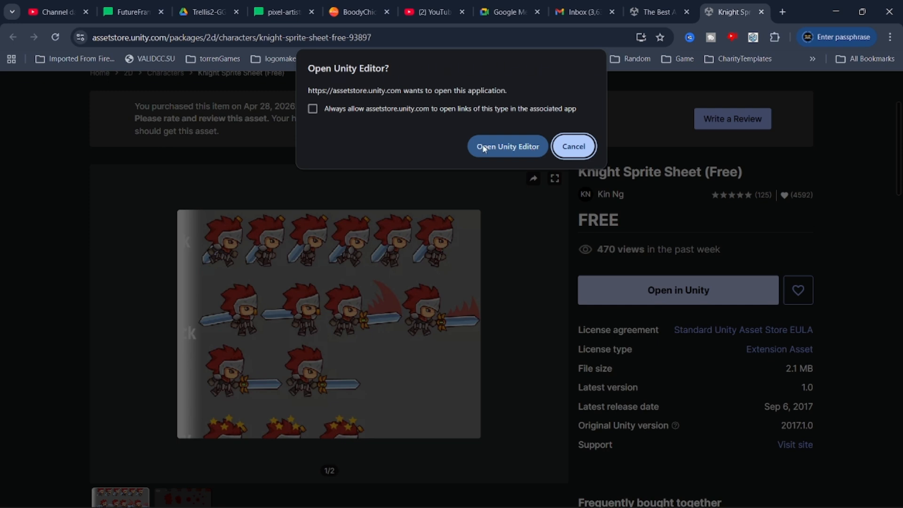
{"action": "left_click", "coordinate": [573, 146]}
Step: Leave the browser and return to the GameSet scene in the Unity editor
{"action": "left_click", "coordinate": [836, 13]}
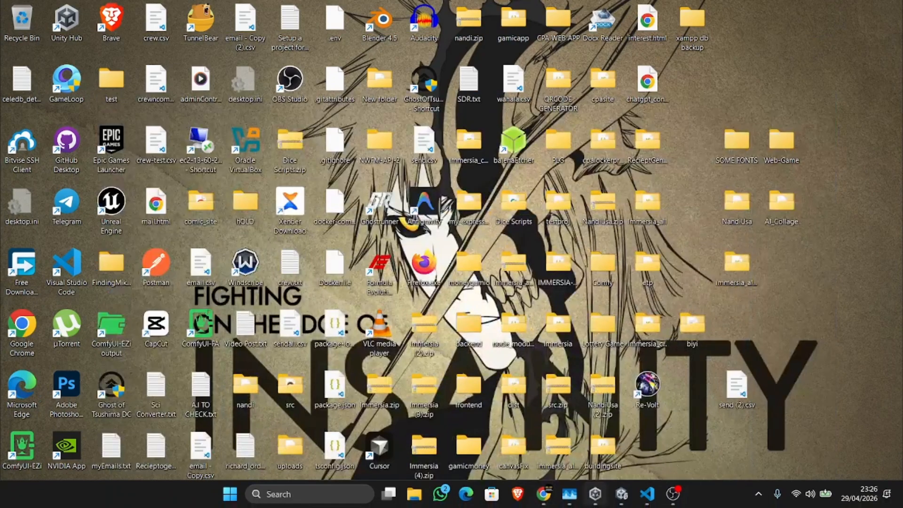
{"action": "left_click", "coordinate": [622, 493]}
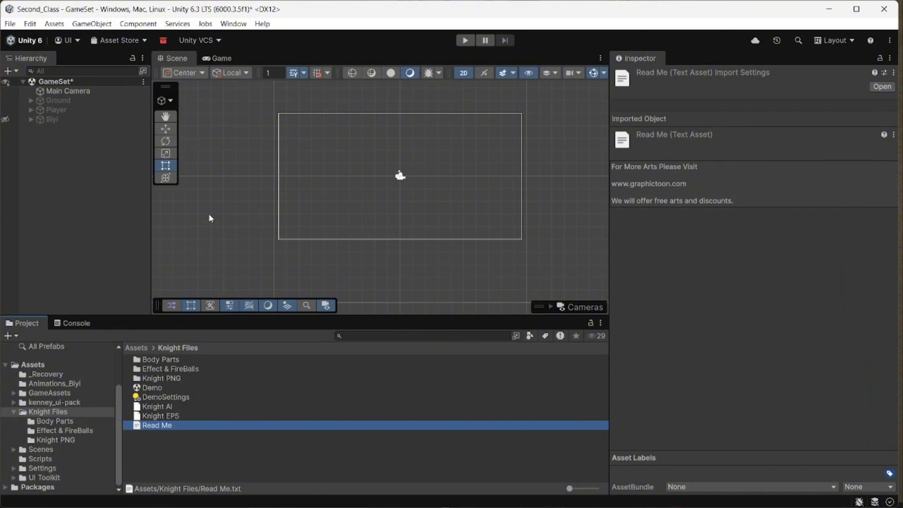
{"action": "left_click_drag", "start_coordinate": [370, 189], "coordinate": [388, 186]}
{"action": "middle_click_drag", "start_coordinate": [388, 187], "coordinate": [374, 195]}
{"action": "scroll", "coordinate": [239, 223], "scroll_direction": "up", "scroll_amount": 1}
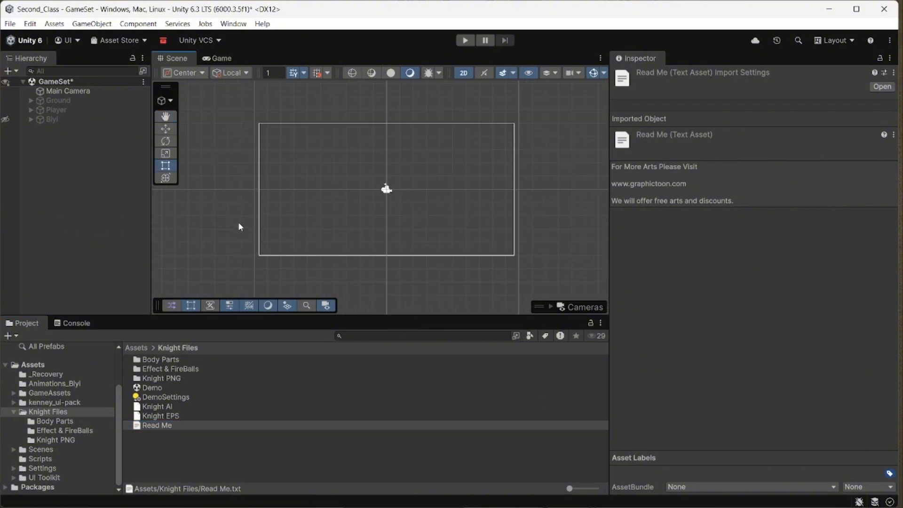
Step: Activate the Ground object to preview it in the scene, and deactivate it again
{"action": "left_click", "coordinate": [63, 100]}
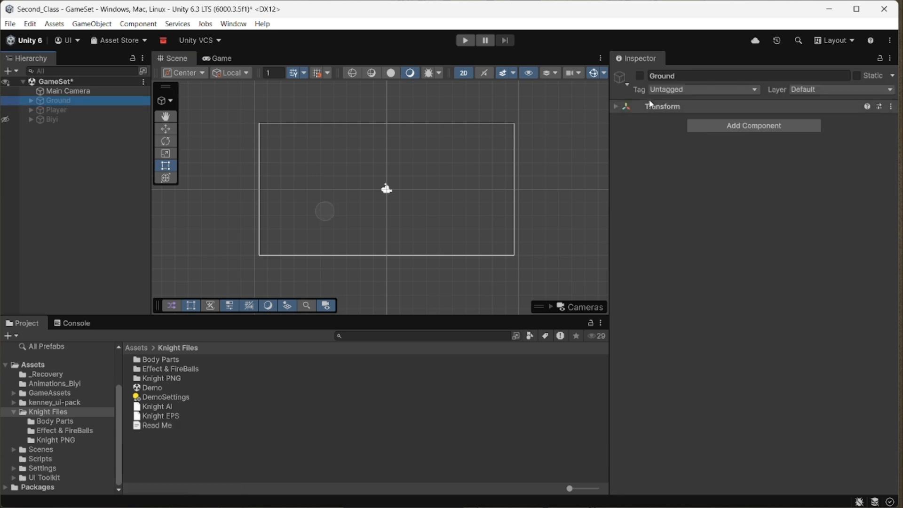
{"action": "left_click", "coordinate": [640, 76]}
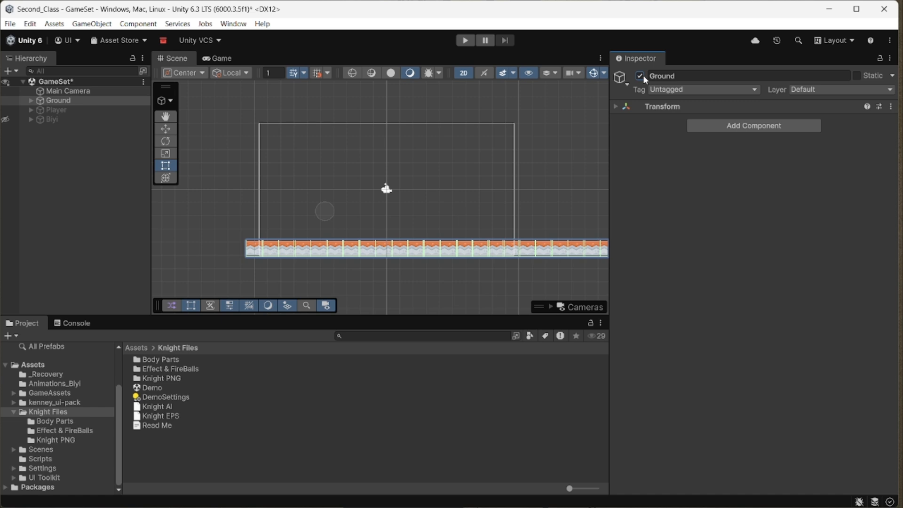
{"action": "left_click", "coordinate": [641, 77]}
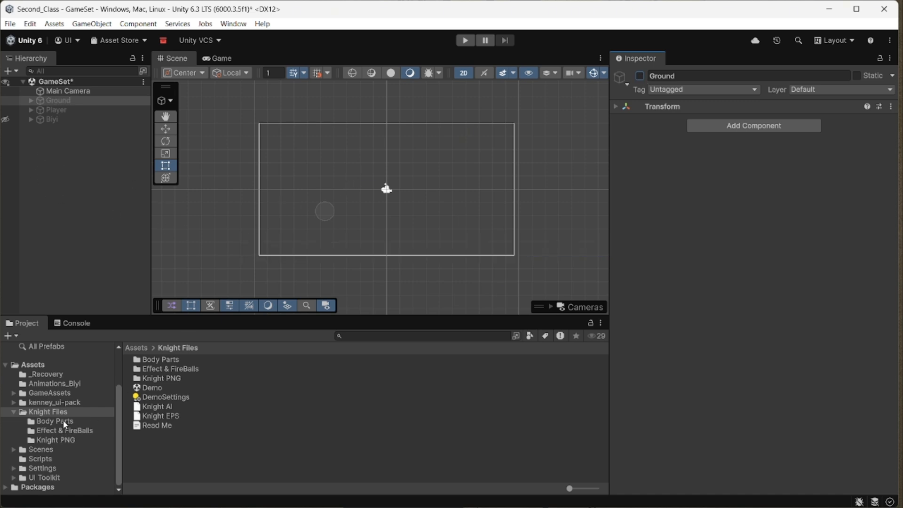
Step: Expand the kenney_ui-pack folder in the project assets and list its contents
{"action": "left_click", "coordinate": [14, 402]}
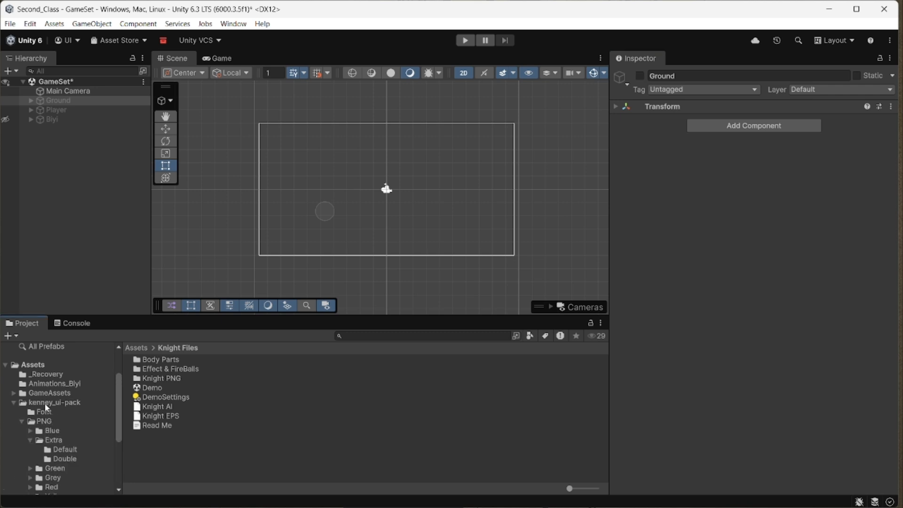
{"action": "scroll", "coordinate": [60, 413], "scroll_direction": "down", "scroll_amount": 2}
{"action": "left_click", "coordinate": [64, 367]}
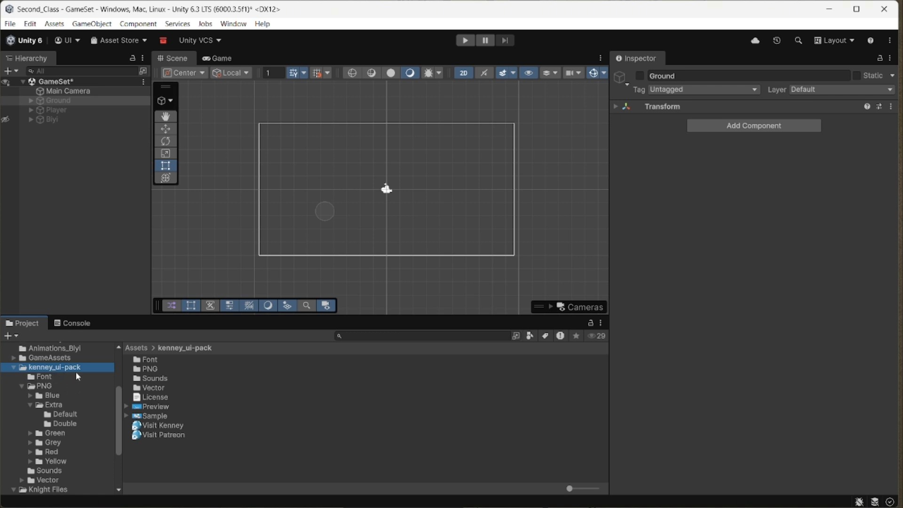
Step: Collapse the kenney_ui-pack folder and open the GameAssets/Sprites/Tiles/Double folder in the project assets
{"action": "scroll", "coordinate": [56, 380], "scroll_direction": "up", "scroll_amount": 3}
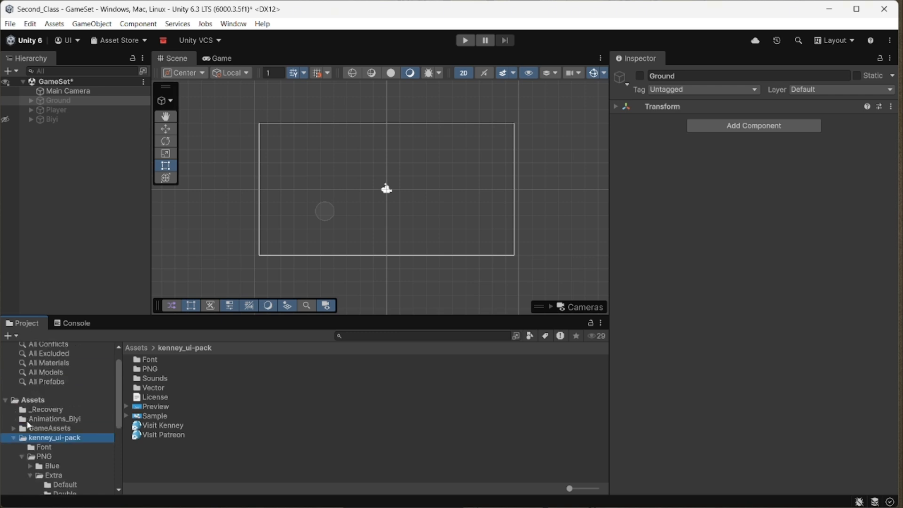
{"action": "left_click", "coordinate": [14, 440]}
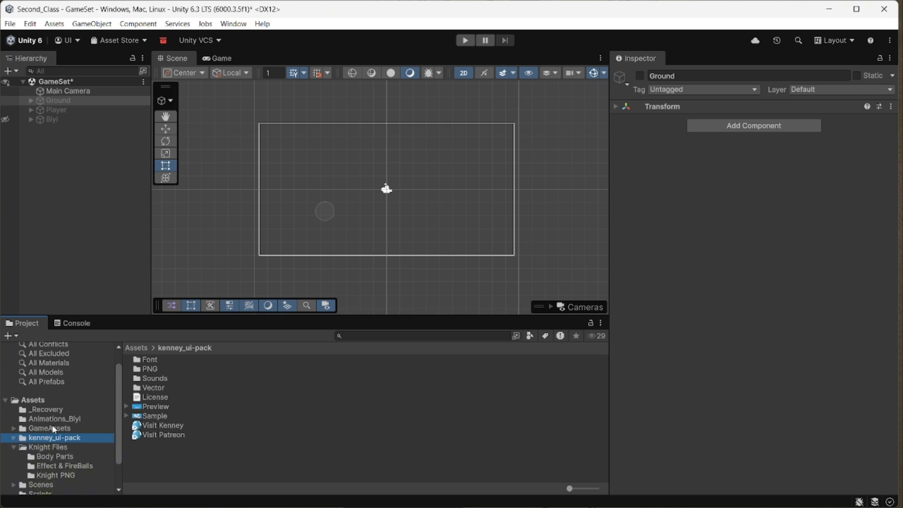
{"action": "left_click", "coordinate": [84, 427]}
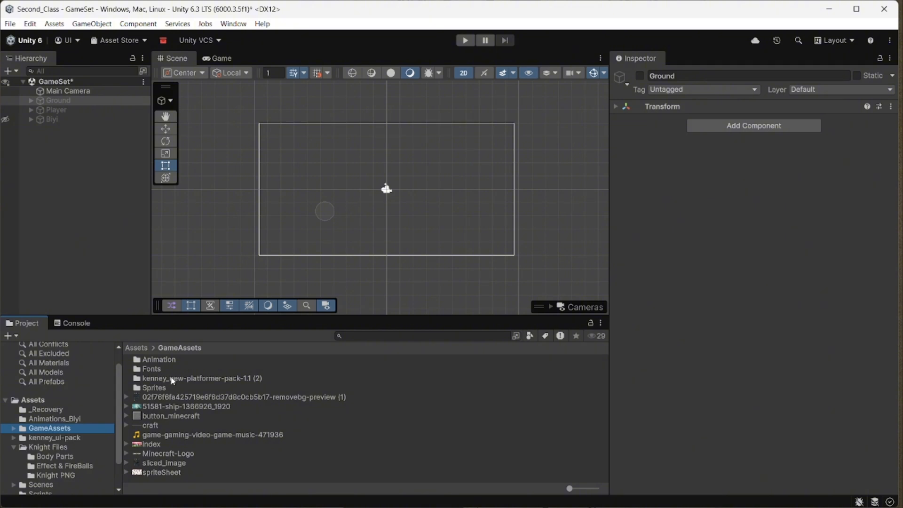
{"action": "left_click", "coordinate": [156, 389]}
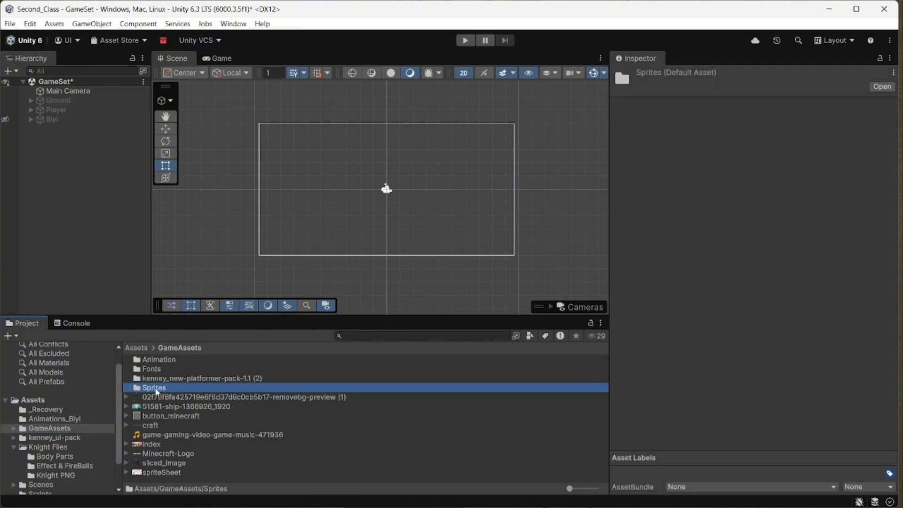
{"action": "double_click", "coordinate": [156, 389]}
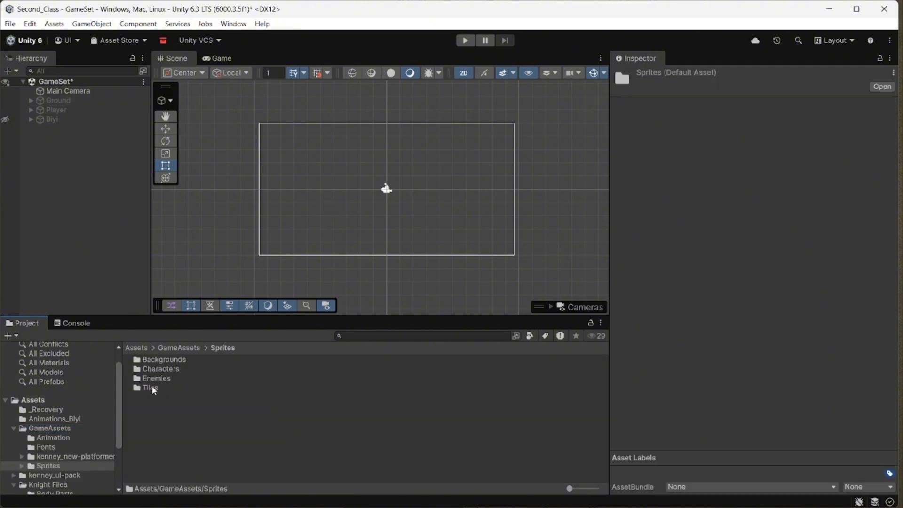
{"action": "double_click", "coordinate": [150, 388]}
{"action": "double_click", "coordinate": [156, 370]}
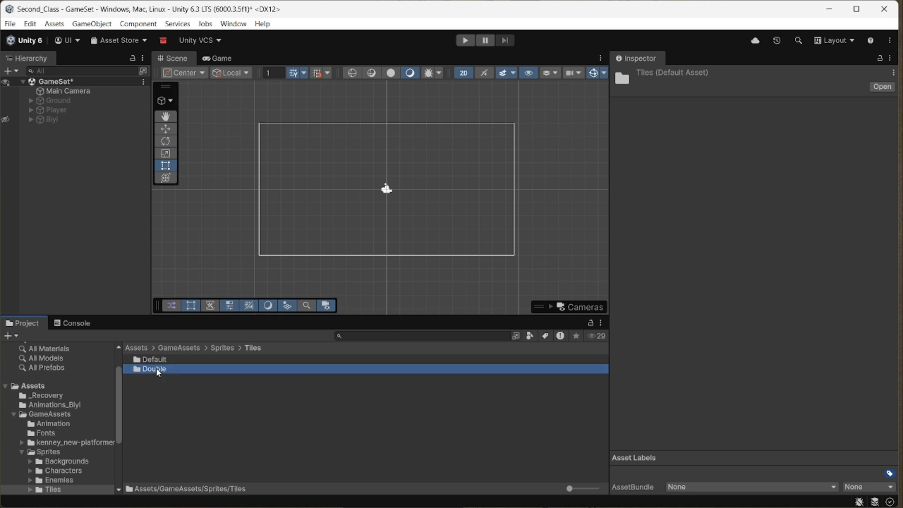
Step: Find the terrain_dirt_block_top sprite in the Double tiles folder and place it in the scene near the camera frame's lower-left corner
{"action": "scroll", "coordinate": [182, 391], "scroll_direction": "down", "scroll_amount": 5}
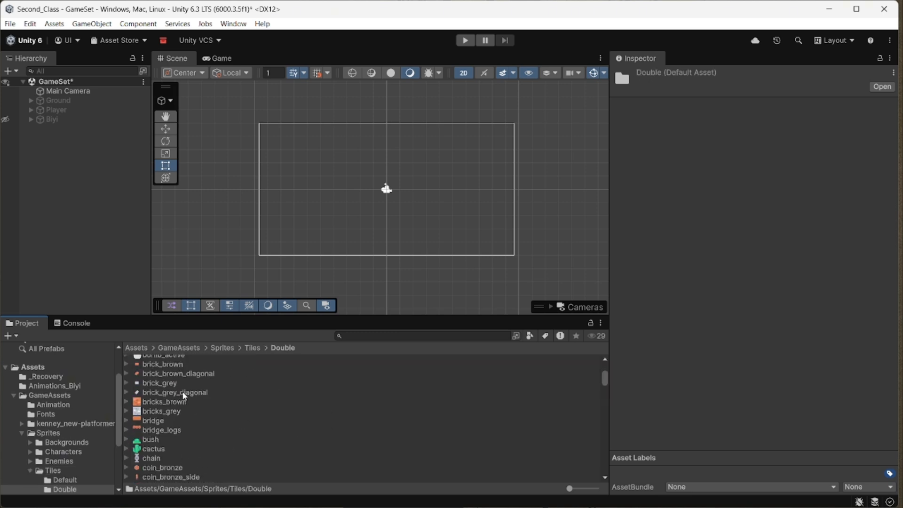
{"action": "scroll", "coordinate": [160, 392], "scroll_direction": "down", "scroll_amount": 10}
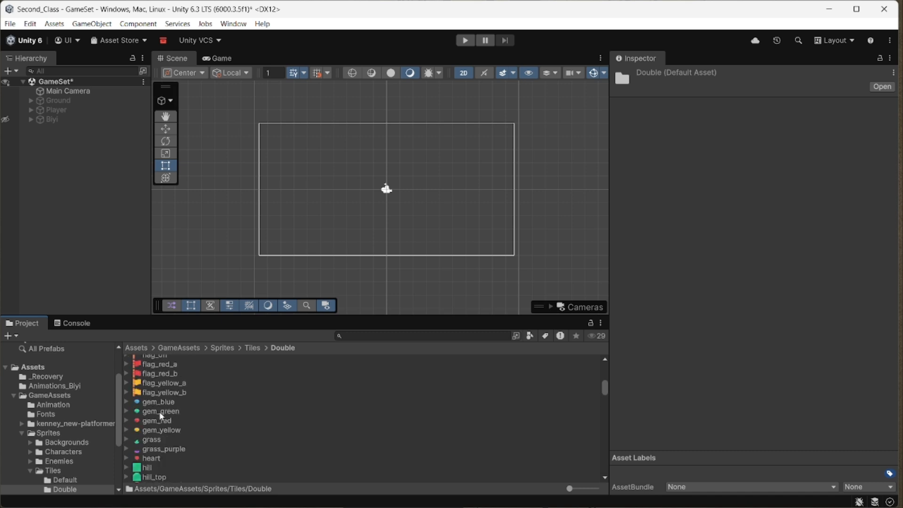
{"action": "scroll", "coordinate": [161, 416], "scroll_direction": "down", "scroll_amount": 15}
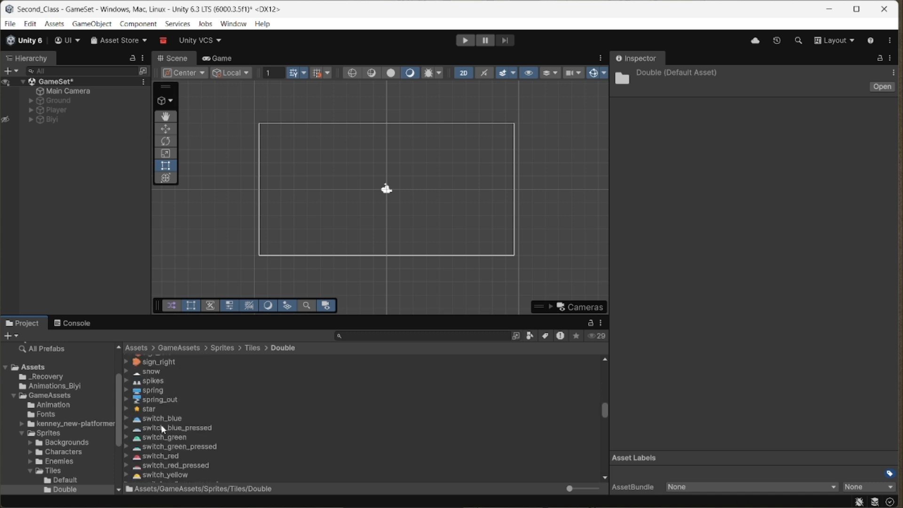
{"action": "scroll", "coordinate": [160, 424], "scroll_direction": "down", "scroll_amount": 5}
{"action": "left_click", "coordinate": [139, 419]}
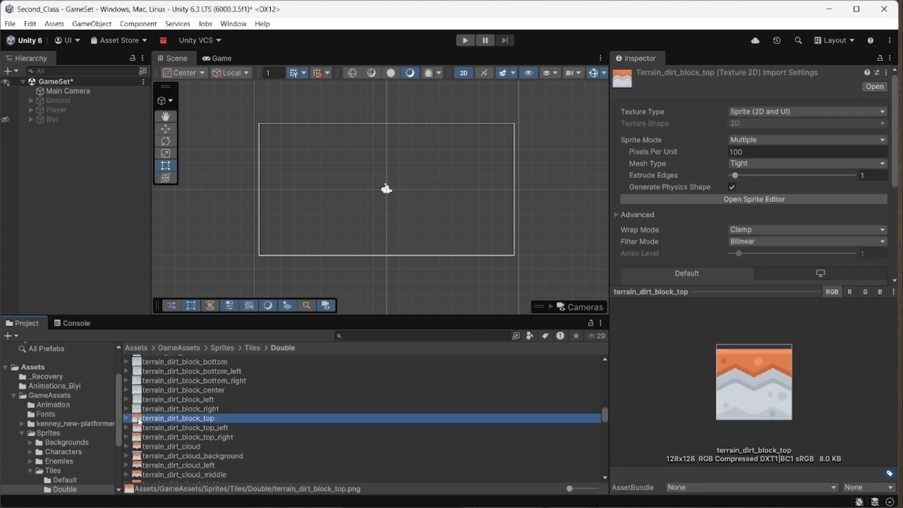
{"action": "left_click_drag", "start_coordinate": [139, 421], "coordinate": [264, 250]}
{"action": "scroll", "coordinate": [287, 258], "scroll_direction": "up", "scroll_amount": 4}
{"action": "middle_click_drag", "start_coordinate": [303, 244], "coordinate": [399, 206]}
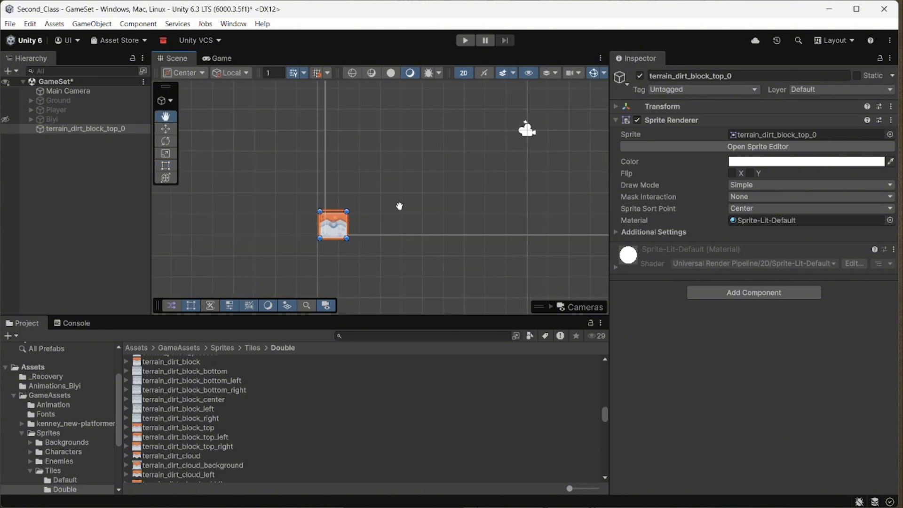
Step: Adjust the dirt block's position to fit the camera frame's lower-left corner, and check its placement in the Game view
{"action": "key", "text": "t"}
{"action": "left_click_drag", "start_coordinate": [346, 225], "coordinate": [341, 224]}
{"action": "key", "text": "ctrl+z"}
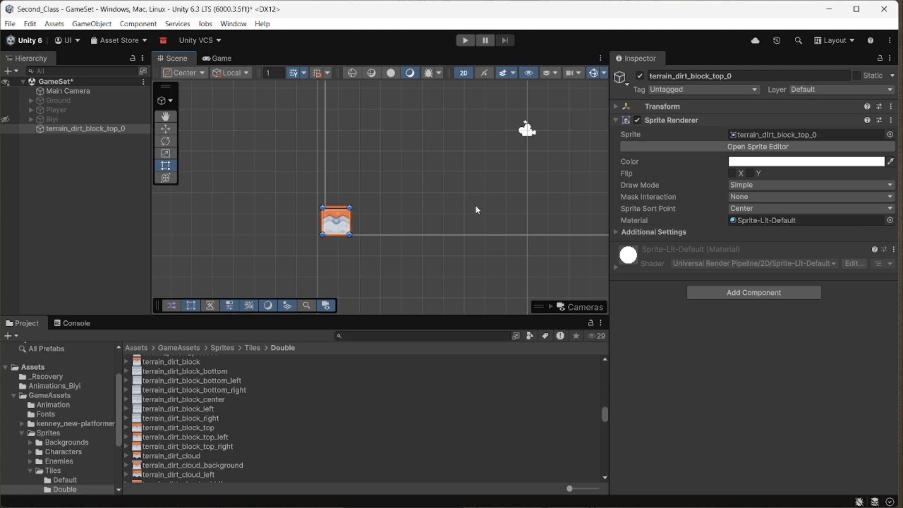
{"action": "left_click", "coordinate": [231, 58]}
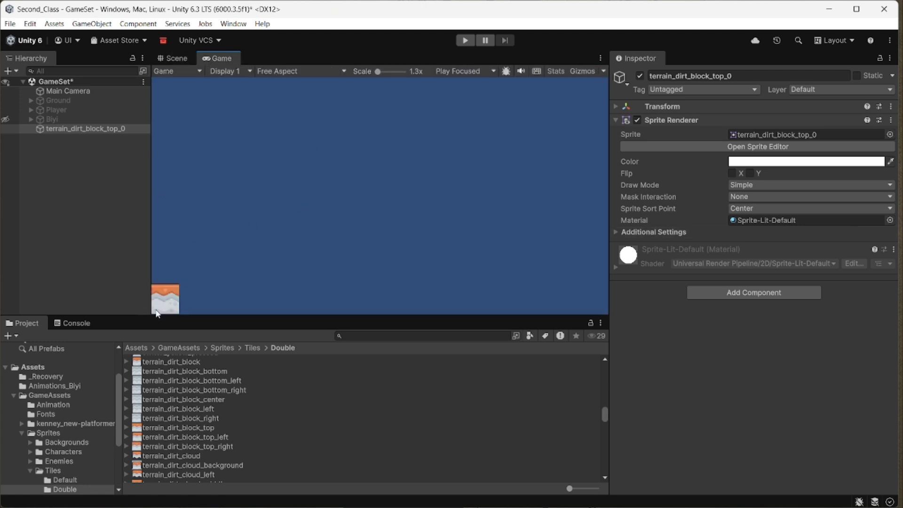
{"action": "left_click", "coordinate": [172, 62]}
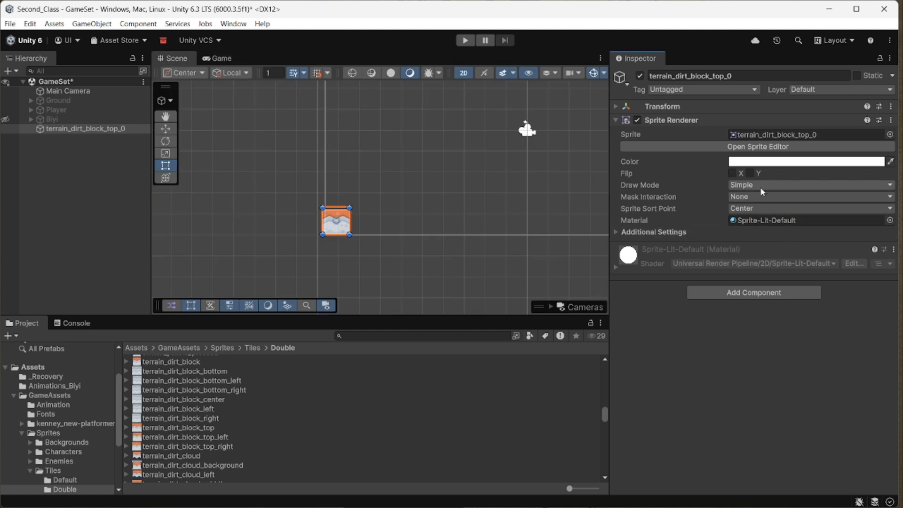
Step: Add a Box Collider 2D component to the dirt block tile
{"action": "left_click", "coordinate": [753, 292]}
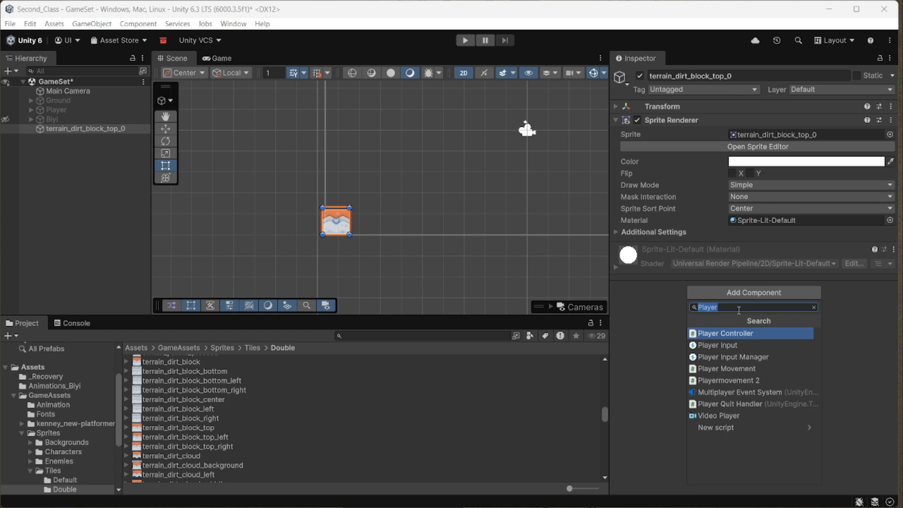
{"action": "type", "text": "Box"}
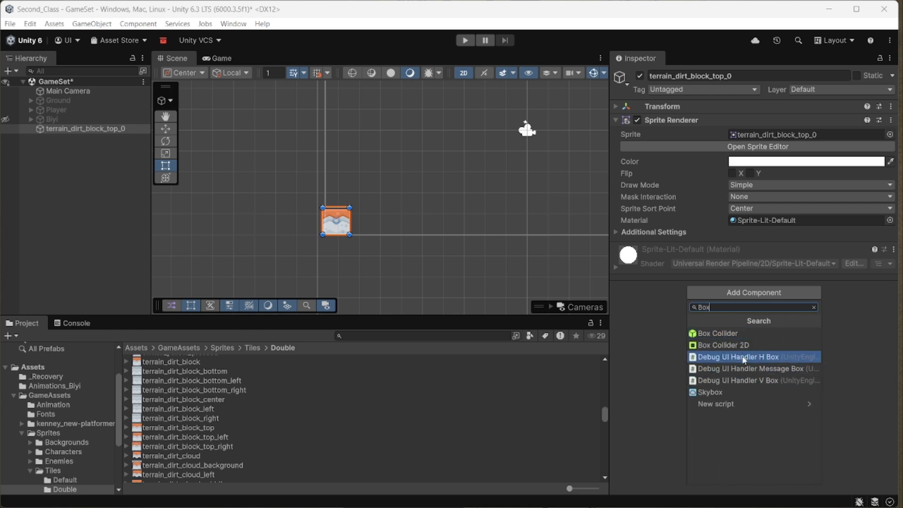
{"action": "left_click", "coordinate": [733, 345]}
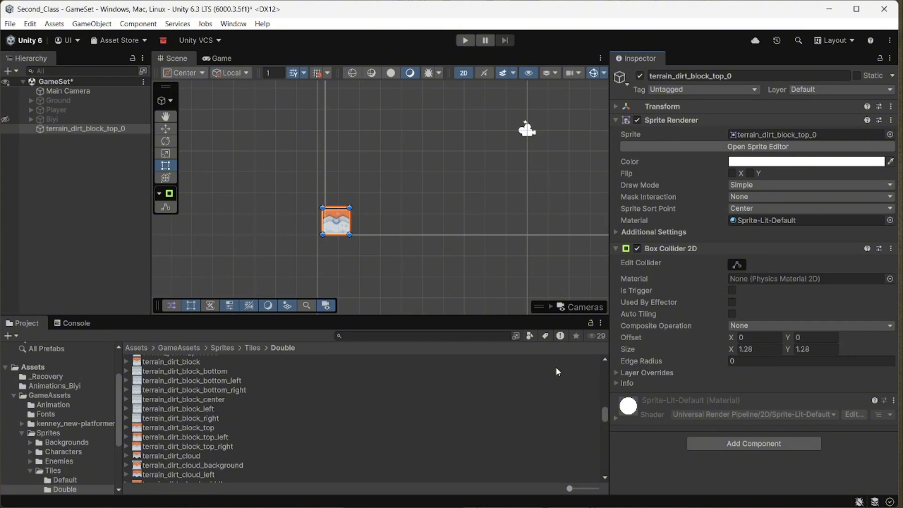
Step: Try to add a layer named Ground as User Layer 7, and clear that name again
{"action": "left_click", "coordinate": [841, 89]}
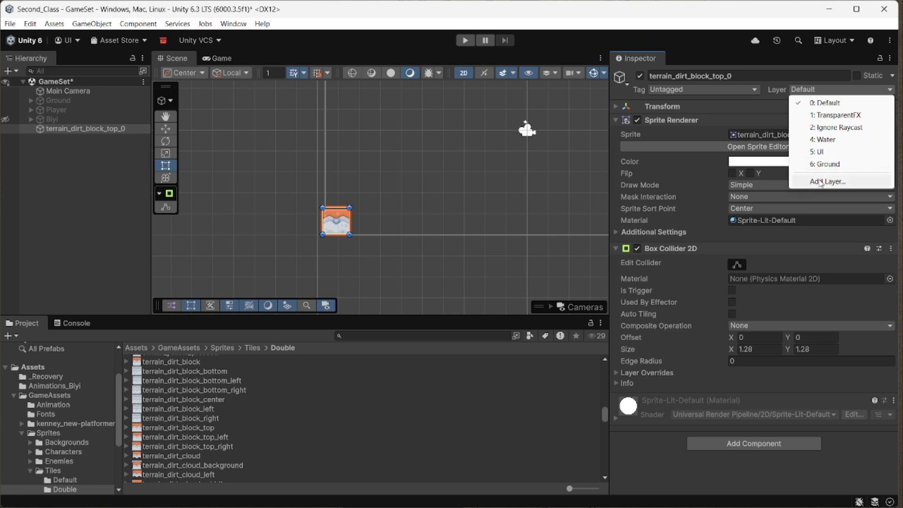
{"action": "left_click", "coordinate": [821, 182]}
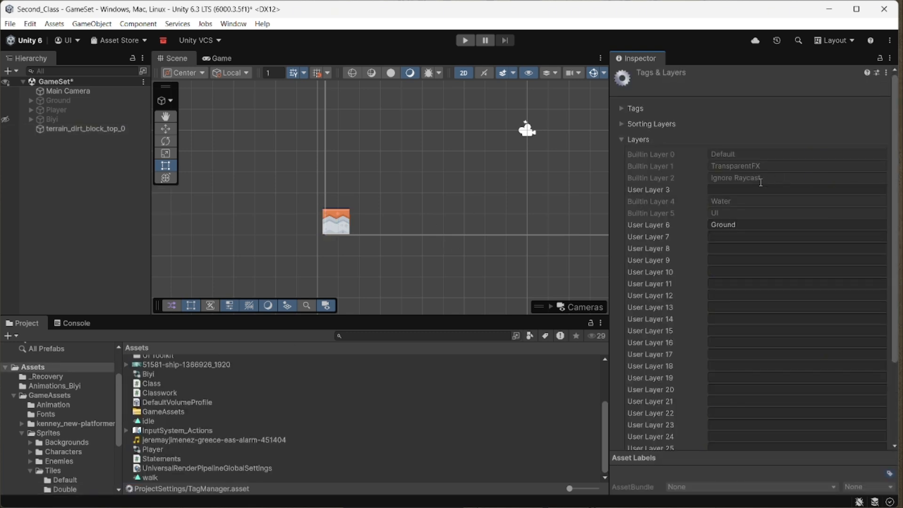
{"action": "left_click", "coordinate": [732, 235]}
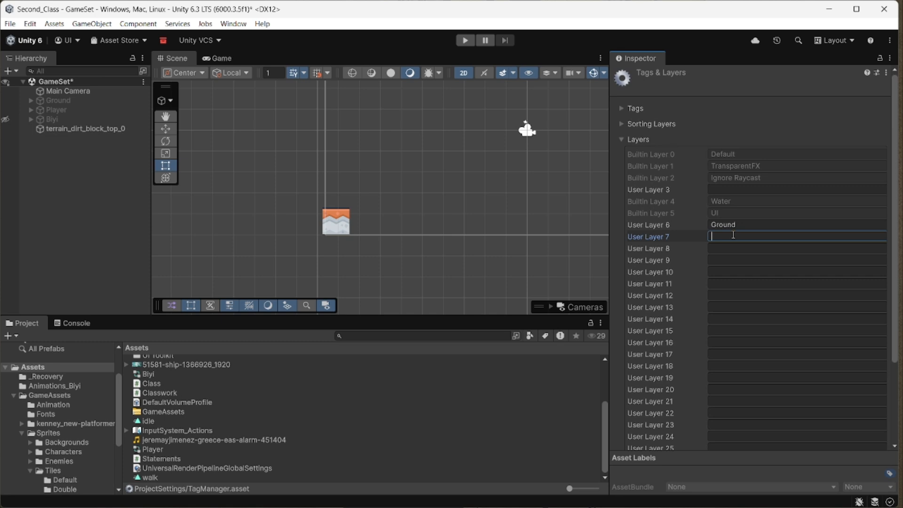
{"action": "type", "text": "round"}
{"action": "left_click_drag", "start_coordinate": [752, 236], "coordinate": [692, 241]}
{"action": "type", "text": "Ground"}
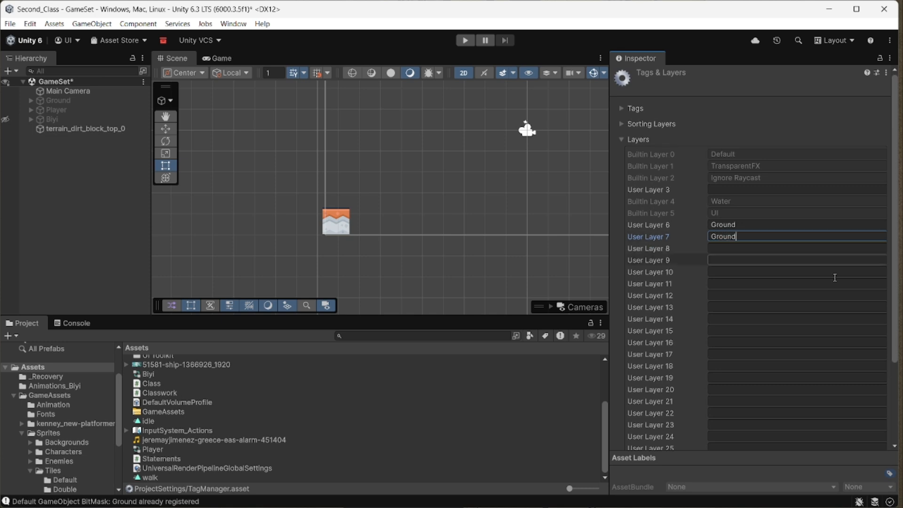
{"action": "left_click_drag", "start_coordinate": [738, 236], "coordinate": [628, 234]}
{"action": "key", "text": "BackSpace"}
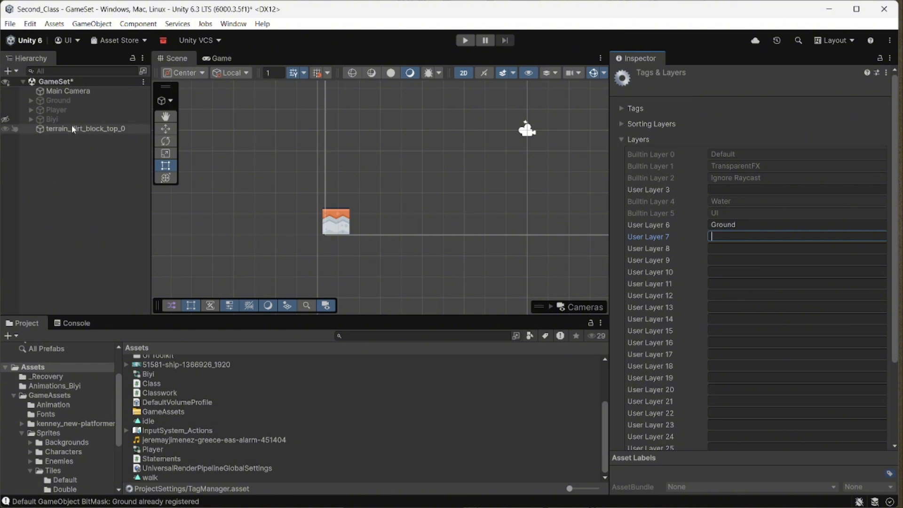
Step: Assign the dirt block tile to the existing Ground layer
{"action": "left_click", "coordinate": [89, 128]}
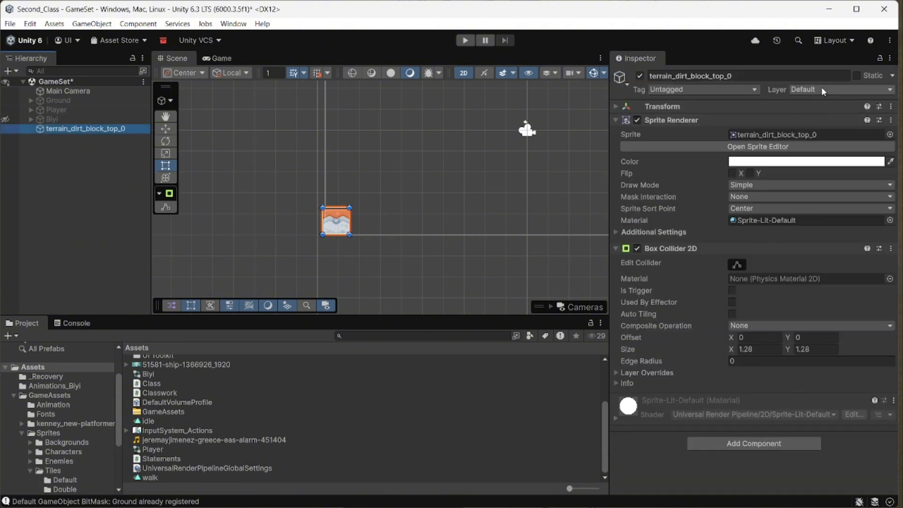
{"action": "left_click", "coordinate": [842, 89]}
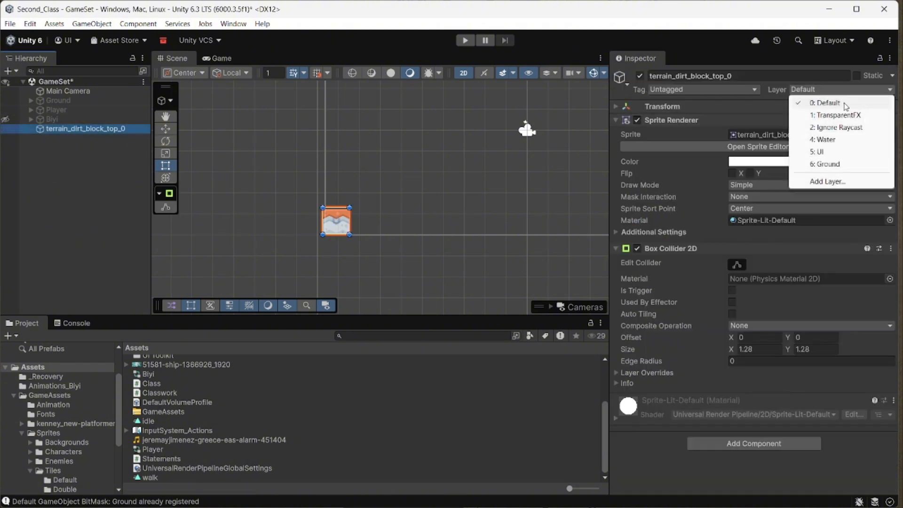
{"action": "left_click", "coordinate": [826, 164]}
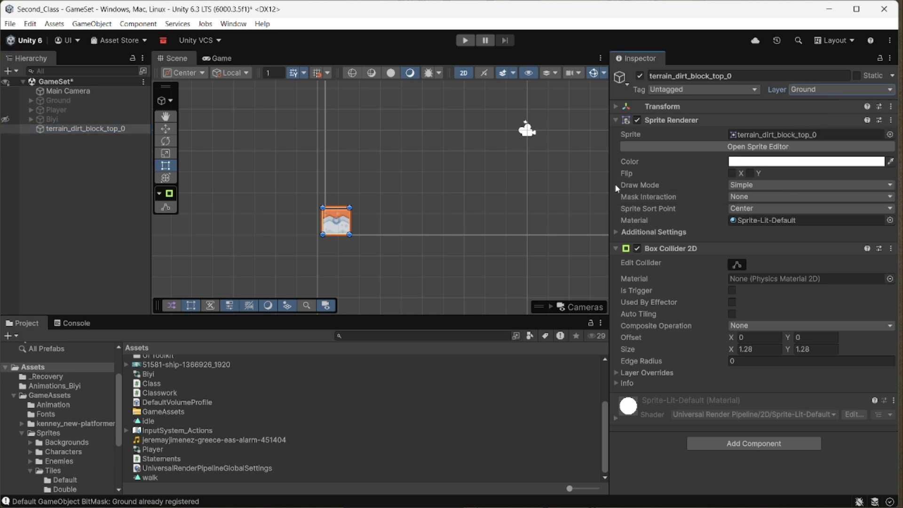
Step: Duplicate the dirt block tile and move the copy along the X axis to sit directly against the original's right side
{"action": "left_click", "coordinate": [392, 220]}
{"action": "left_click", "coordinate": [341, 225]}
{"action": "key", "text": "ctrl+d"}
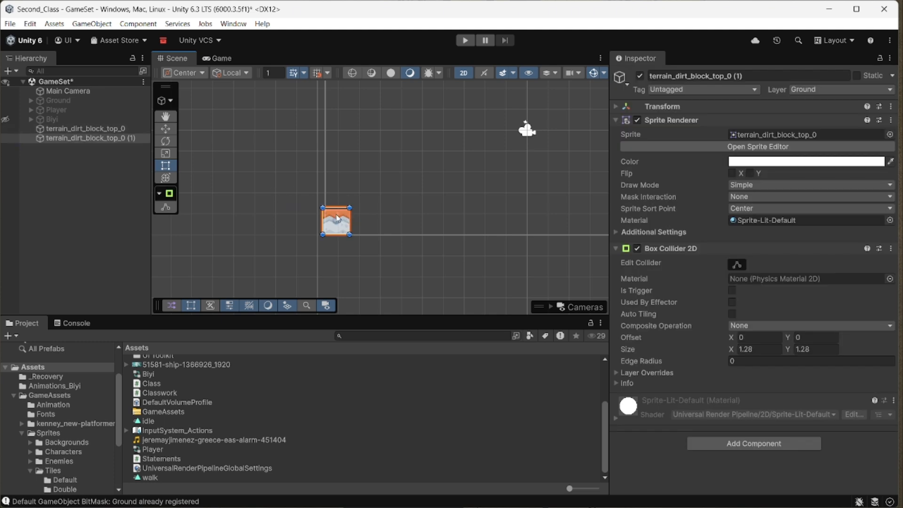
{"action": "left_click", "coordinate": [166, 128]}
{"action": "left_click_drag", "start_coordinate": [376, 223], "coordinate": [401, 224]}
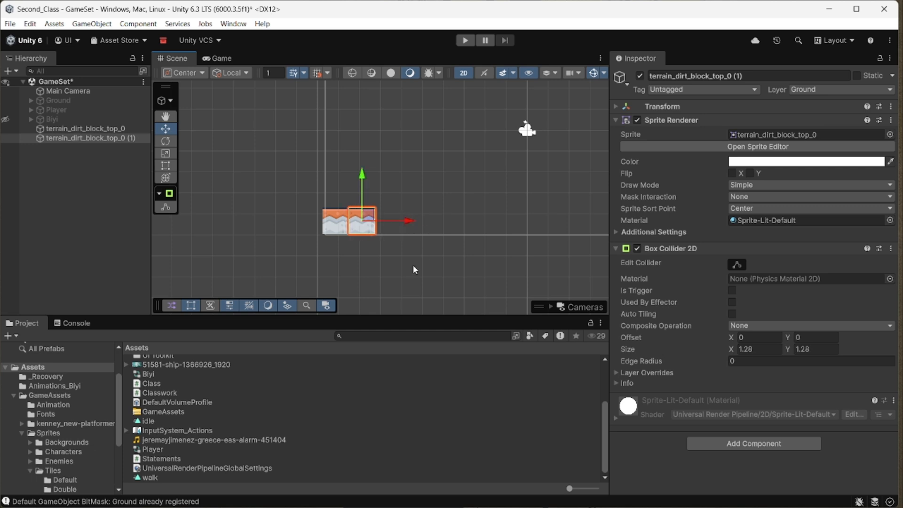
Step: Select the two dirt block tiles in turn, in the scene and in the hierarchy, to identify each object
{"action": "left_click", "coordinate": [322, 229]}
{"action": "left_click", "coordinate": [341, 216]}
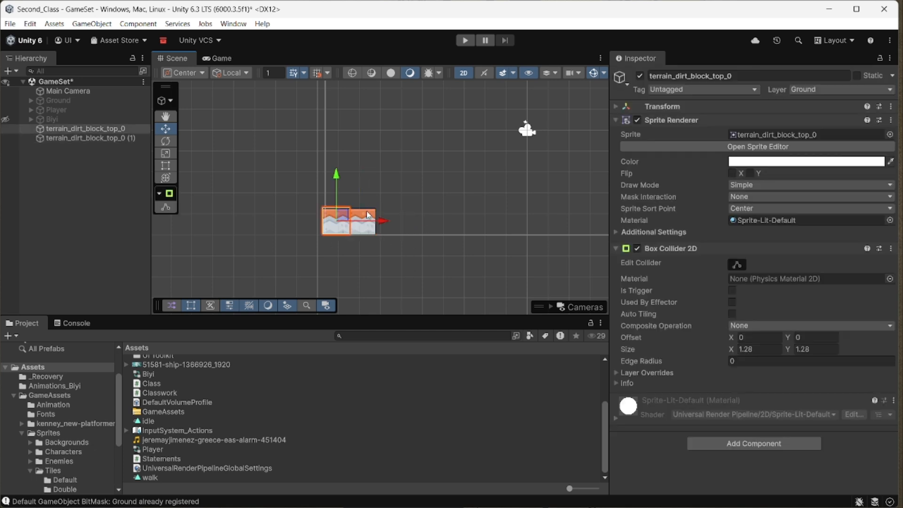
{"action": "left_click", "coordinate": [341, 218]}
{"action": "left_click", "coordinate": [341, 217]}
{"action": "left_click", "coordinate": [341, 218]}
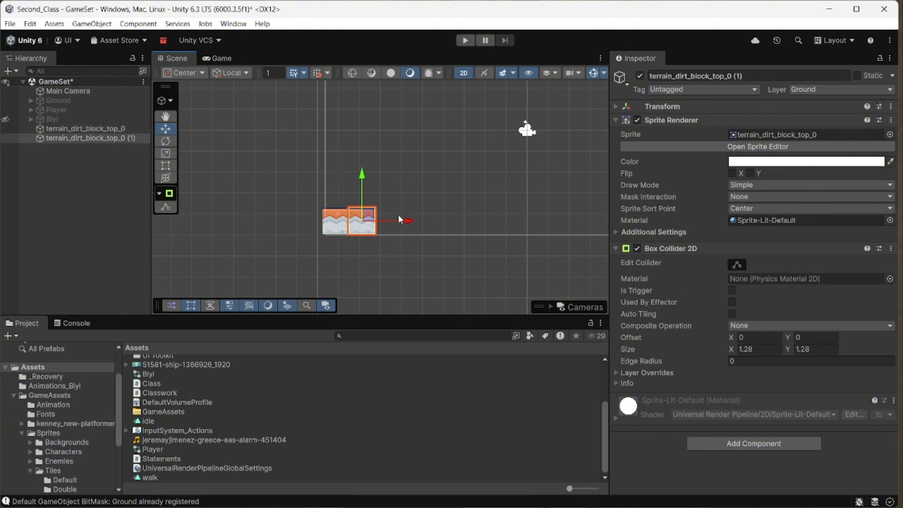
{"action": "left_click", "coordinate": [94, 131]}
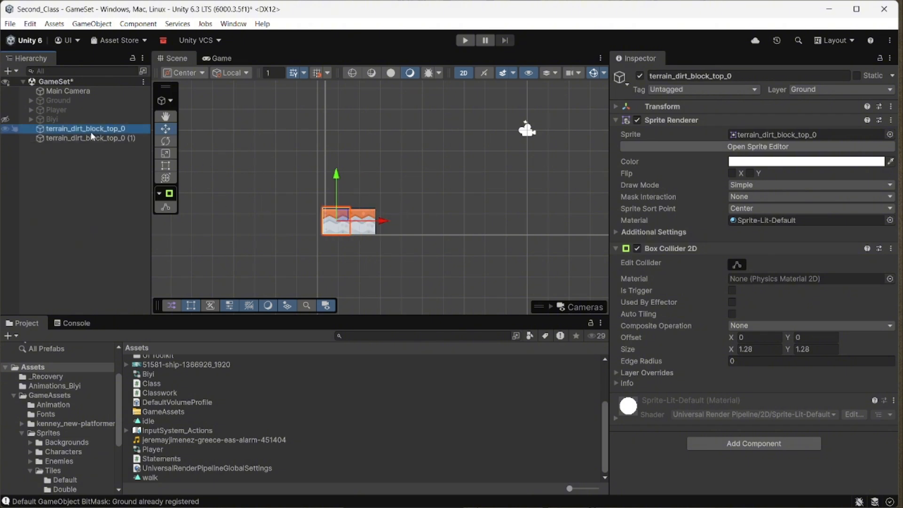
{"action": "left_click", "coordinate": [95, 137]}
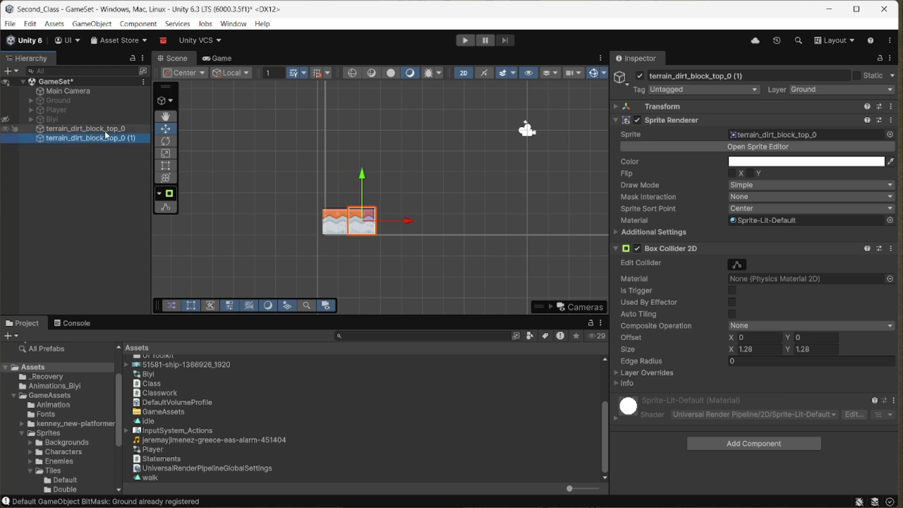
{"action": "left_click", "coordinate": [79, 127]}
{"action": "left_click", "coordinate": [133, 138]}
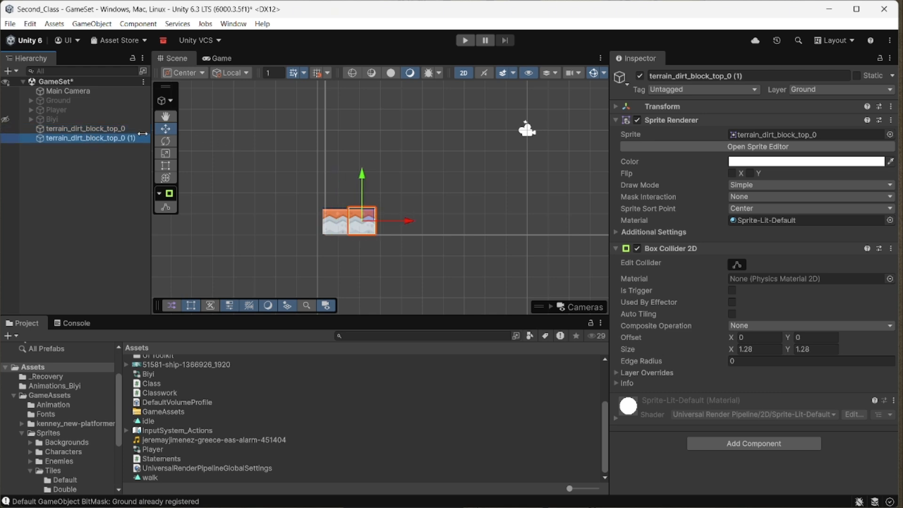
{"action": "left_click", "coordinate": [122, 131]}
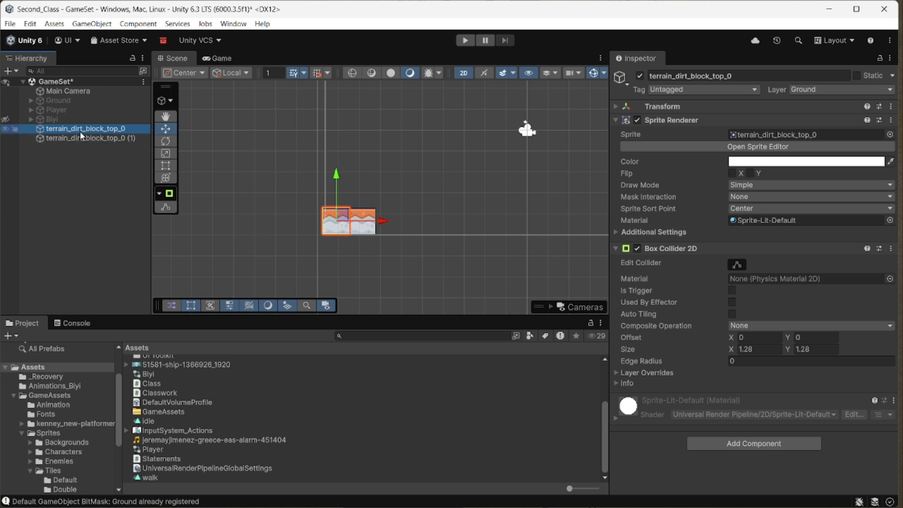
Step: Create an empty object named Floor at the root of the GameSet scene
{"action": "left_click", "coordinate": [61, 147]}
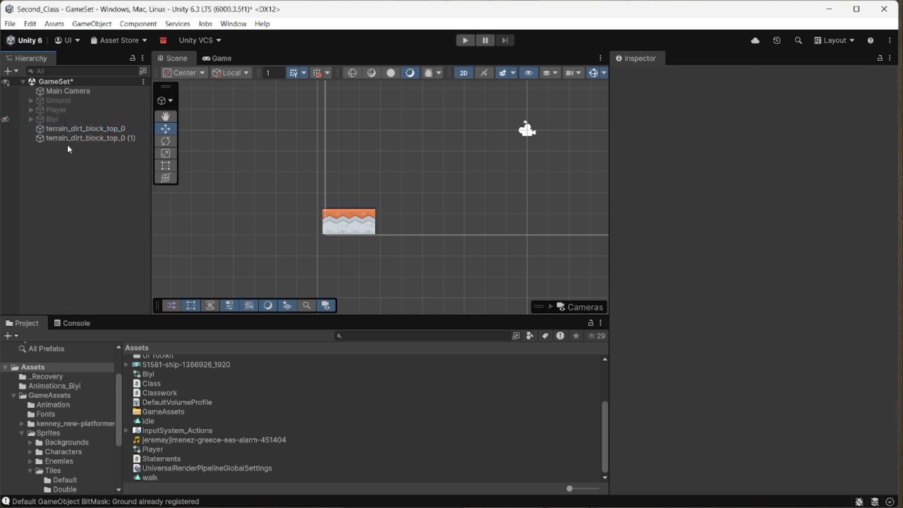
{"action": "right_click", "coordinate": [41, 159]}
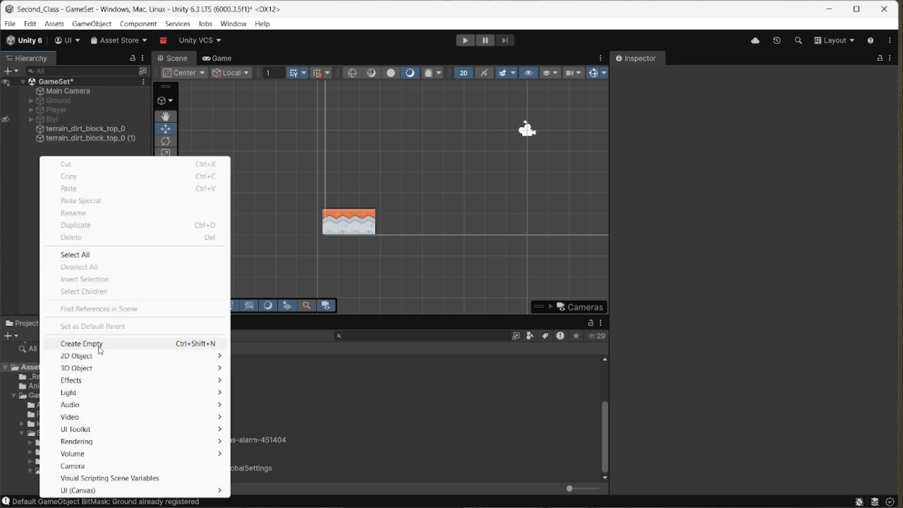
{"action": "left_click", "coordinate": [81, 343]}
{"action": "type", "text": "Floor"}
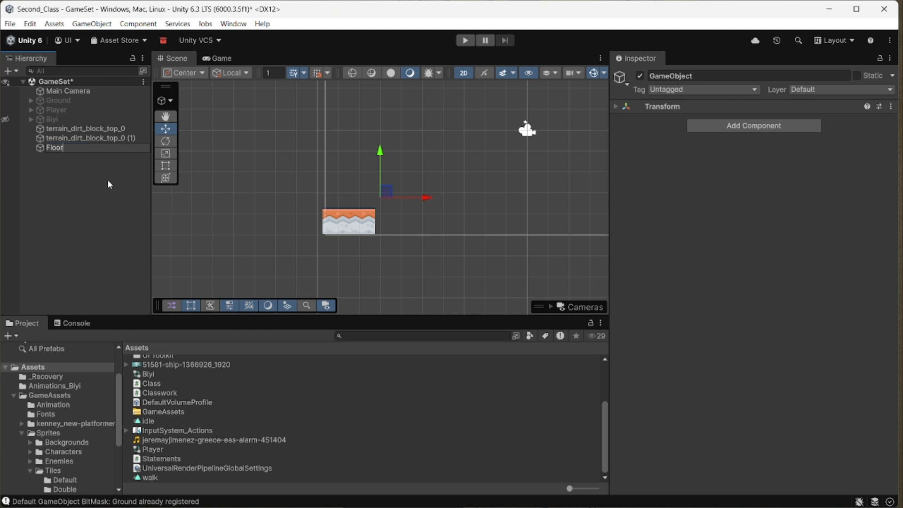
{"action": "key", "text": "Return"}
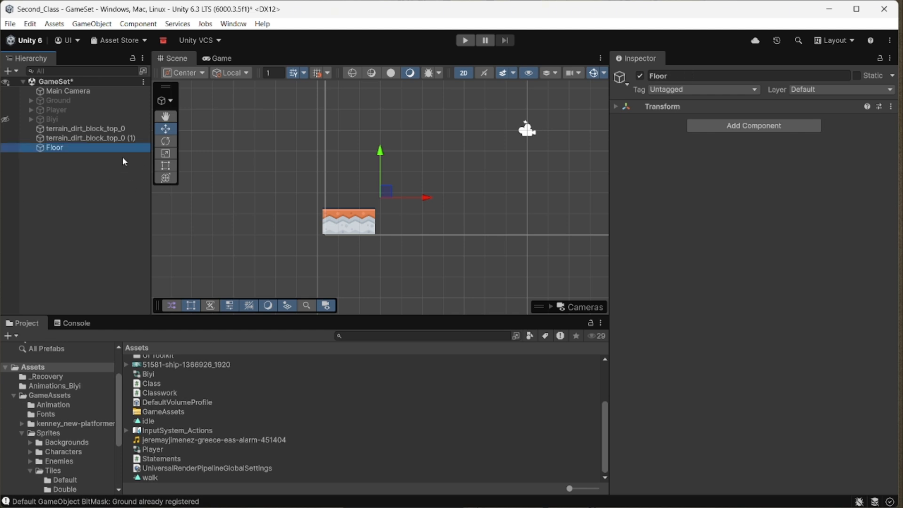
Step: Make both dirt block tiles children of Floor and shift the Floor group slightly to the right along the X axis
{"action": "left_click", "coordinate": [102, 130]}
{"action": "left_click", "coordinate": [106, 139], "text": "ctrl"}
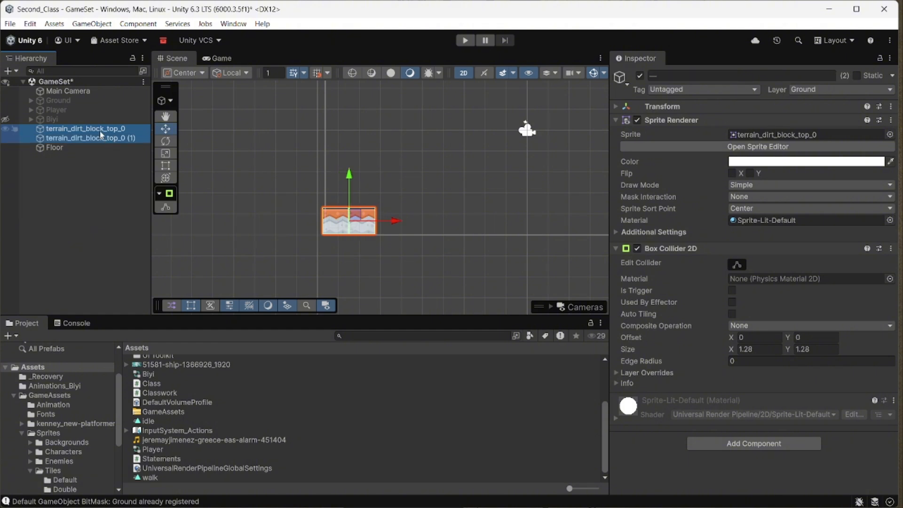
{"action": "left_click_drag", "start_coordinate": [59, 151], "coordinate": [58, 150]}
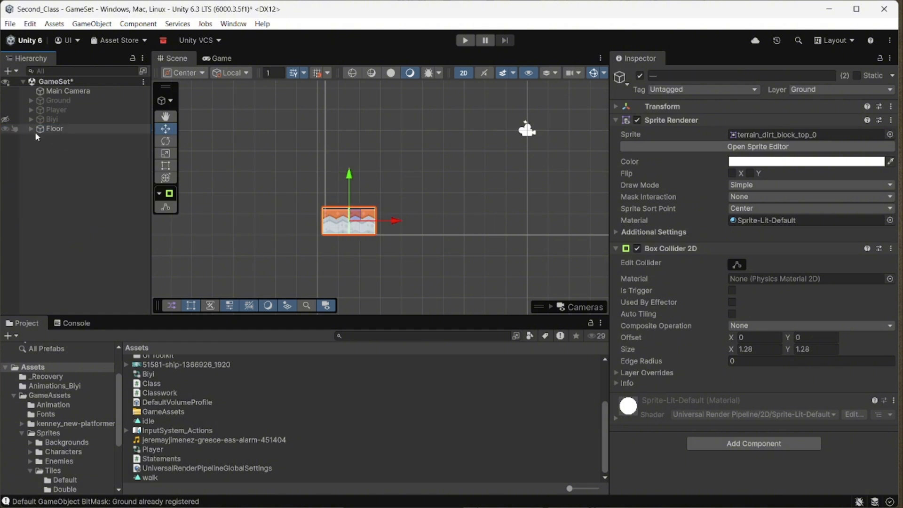
{"action": "left_click", "coordinate": [45, 130]}
{"action": "left_click_drag", "start_coordinate": [381, 221], "coordinate": [391, 262]}
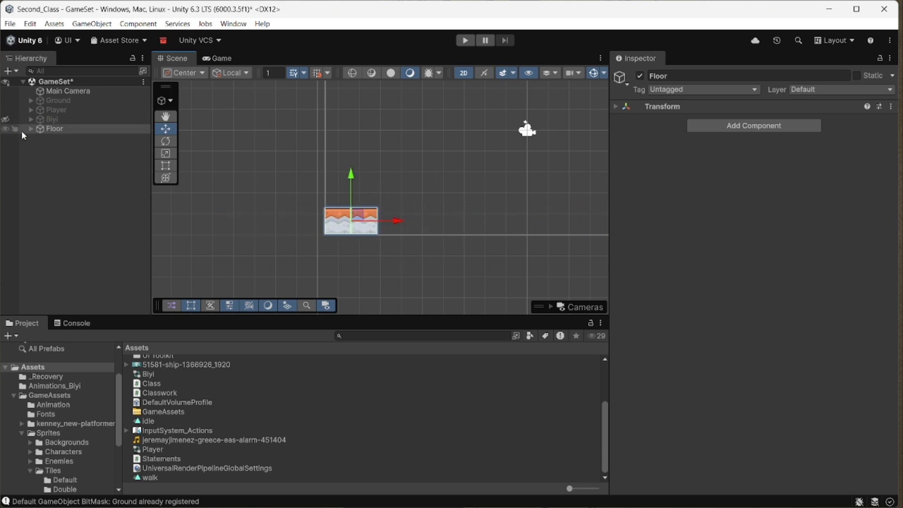
Step: Duplicate the second dirt block tile inside Floor and move the copy along the X axis against its right side
{"action": "left_click", "coordinate": [31, 129]}
{"action": "left_click", "coordinate": [74, 147]}
{"action": "key", "text": "ctrl+d"}
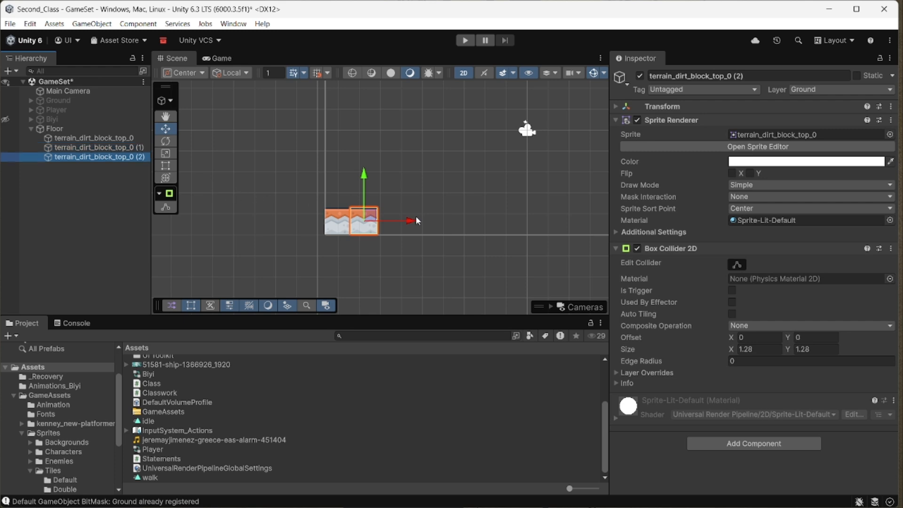
{"action": "left_click_drag", "start_coordinate": [416, 227], "coordinate": [435, 227]}
{"action": "left_click", "coordinate": [474, 245]}
{"action": "left_click", "coordinate": [391, 225]}
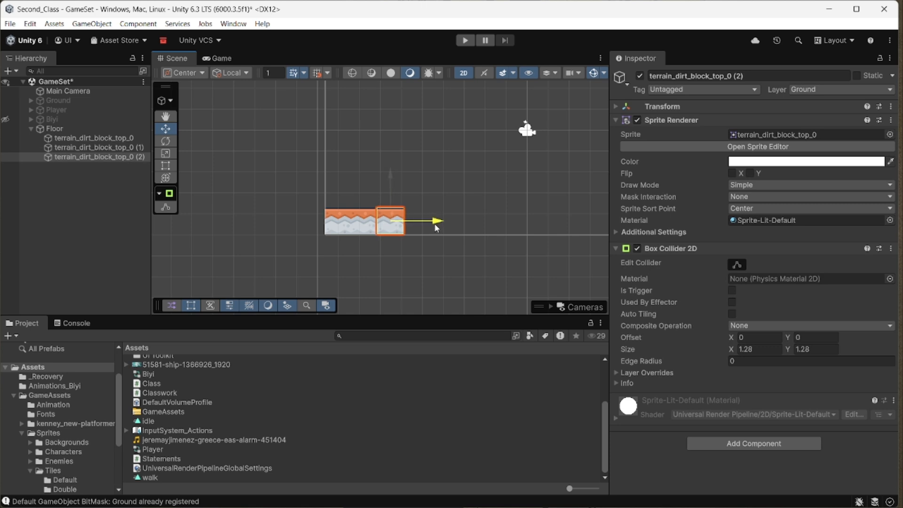
{"action": "left_click", "coordinate": [484, 227]}
Step: Duplicate all three Floor tiles together and move the copies along the X axis to continue the row on the right
{"action": "left_click", "coordinate": [80, 138]}
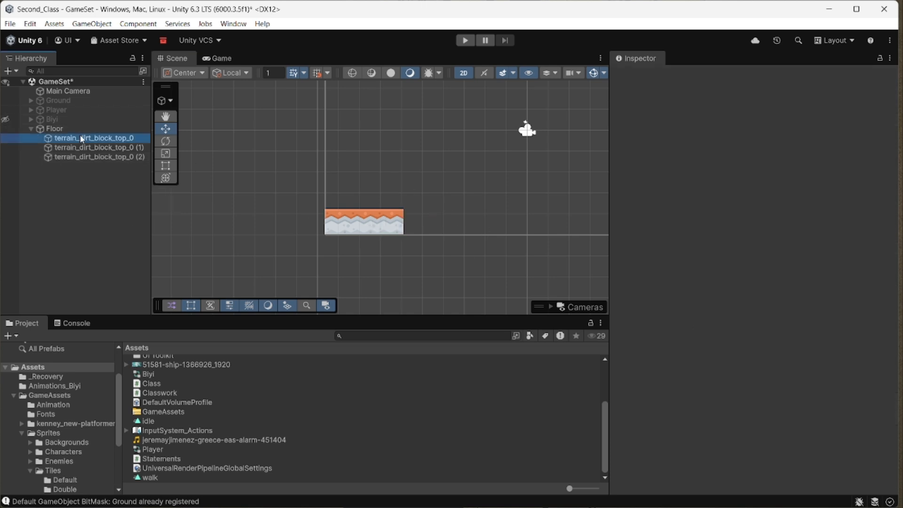
{"action": "left_click", "coordinate": [116, 157], "text": "shift"}
{"action": "key", "text": "ctrl+d"}
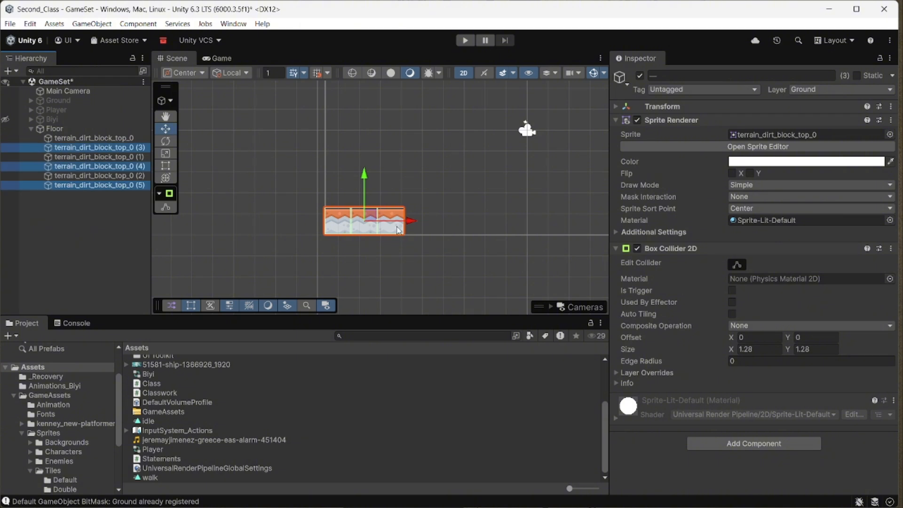
{"action": "left_click_drag", "start_coordinate": [414, 222], "coordinate": [490, 235]}
{"action": "left_click", "coordinate": [437, 271]}
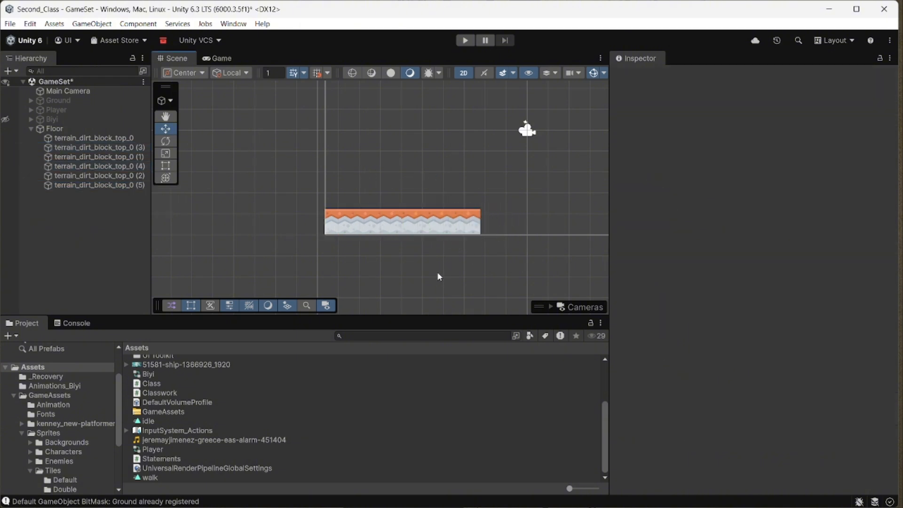
Step: Shift the whole Floor group slightly to the right along the X axis and collapse its children in the hierarchy
{"action": "left_click", "coordinate": [68, 128]}
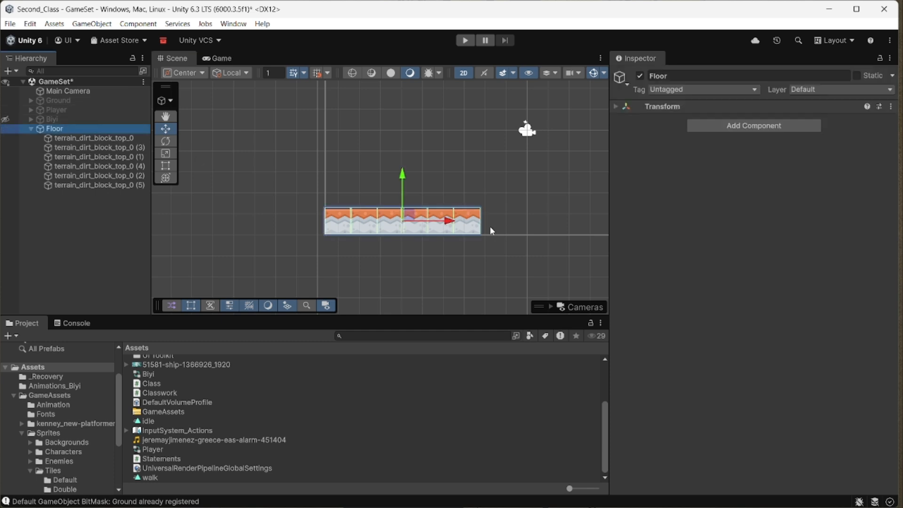
{"action": "left_click_drag", "start_coordinate": [443, 223], "coordinate": [430, 203]}
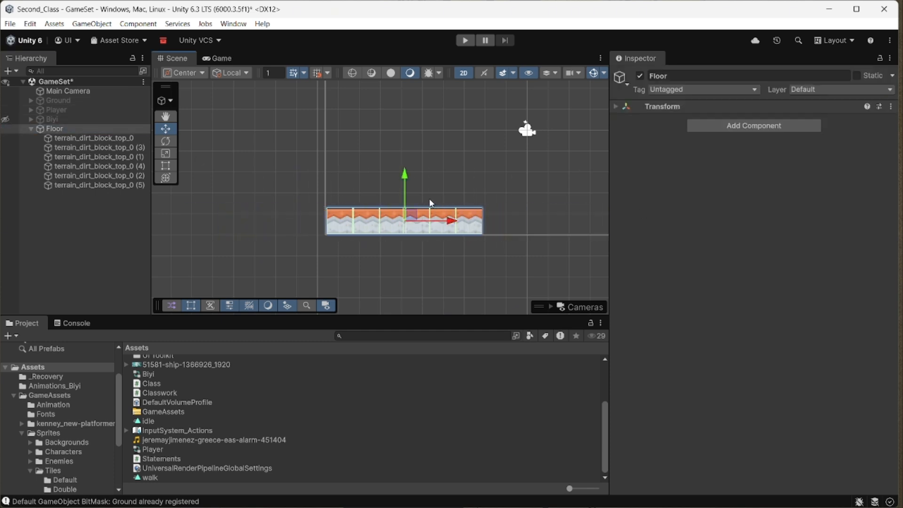
{"action": "left_click", "coordinate": [30, 129]}
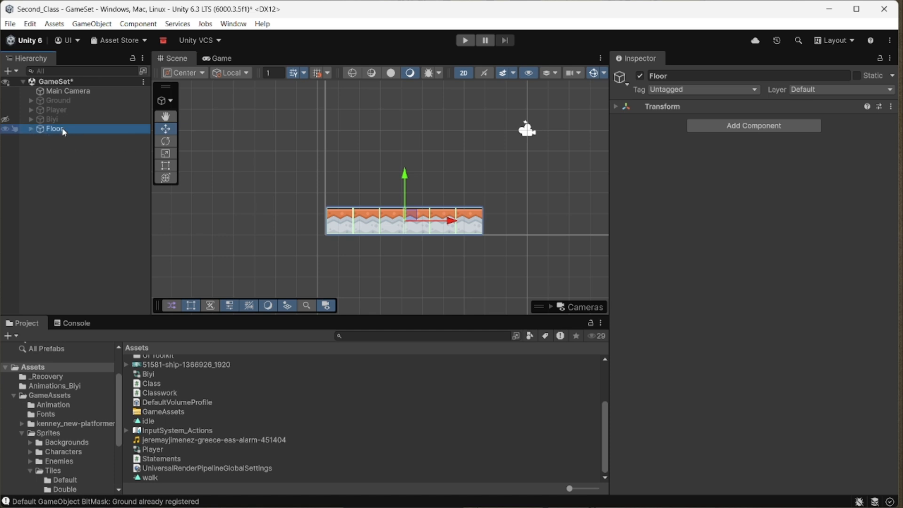
Step: Deactivate the Floor object and activate the existing Ground object instead
{"action": "left_click", "coordinate": [70, 186]}
{"action": "left_click", "coordinate": [58, 129]}
{"action": "left_click", "coordinate": [633, 77]}
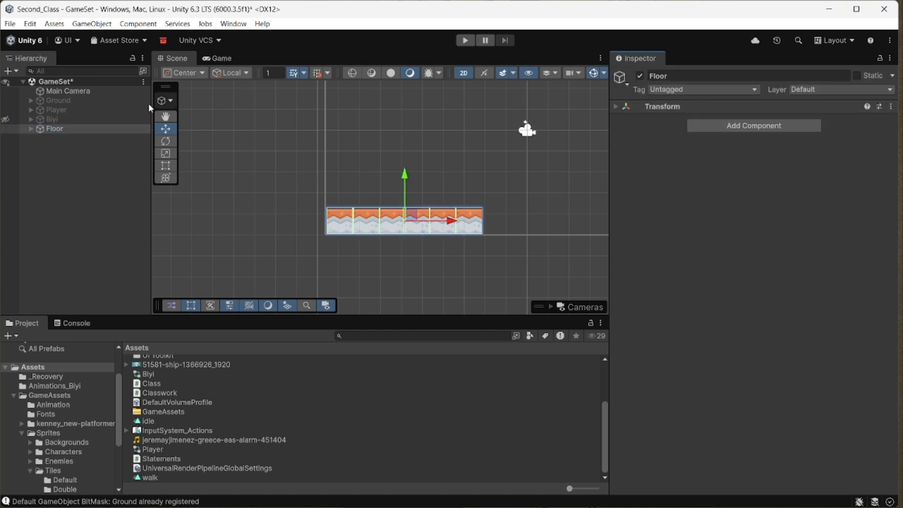
{"action": "left_click", "coordinate": [78, 104]}
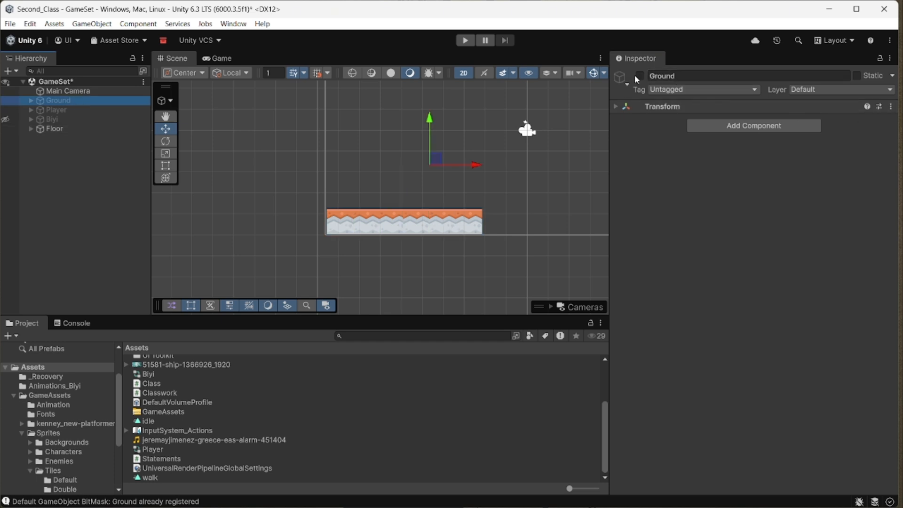
{"action": "left_click", "coordinate": [125, 130]}
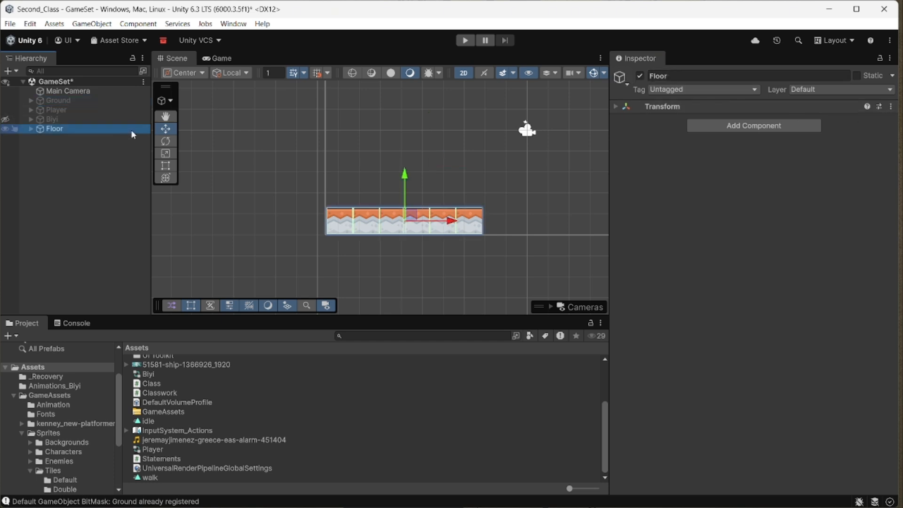
{"action": "left_click", "coordinate": [640, 75]}
{"action": "left_click", "coordinate": [57, 100]}
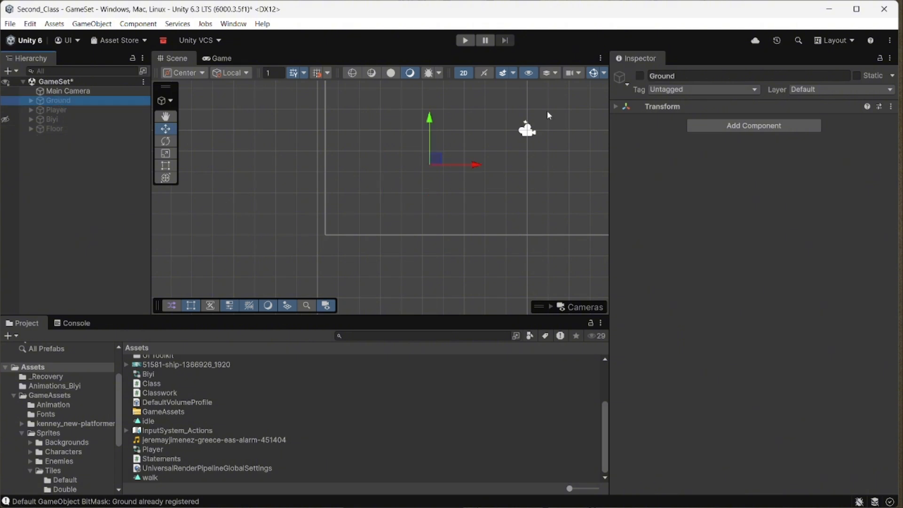
{"action": "left_click", "coordinate": [640, 75]}
Step: Check how the Ground tiles look in the scene and through the game camera
{"action": "middle_click_drag", "start_coordinate": [512, 196], "coordinate": [397, 166]}
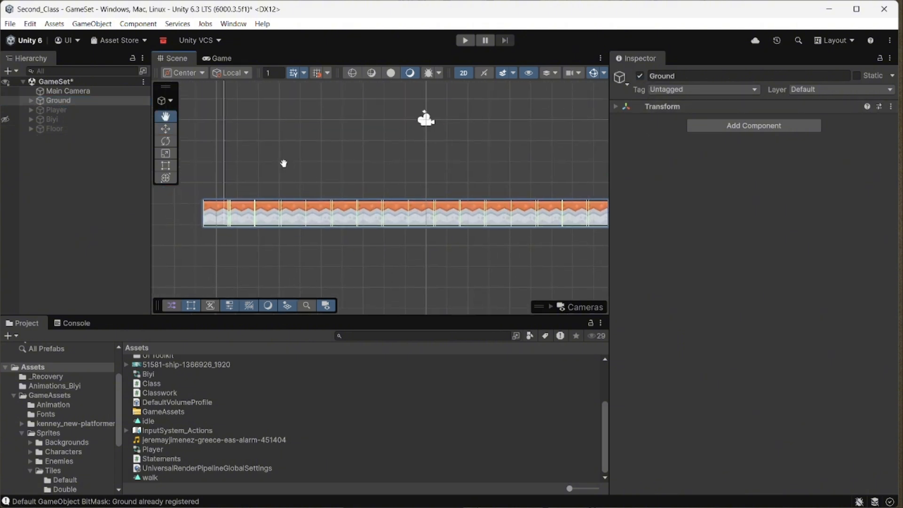
{"action": "middle_click_drag", "start_coordinate": [284, 164], "coordinate": [311, 166]}
{"action": "left_click", "coordinate": [213, 57]}
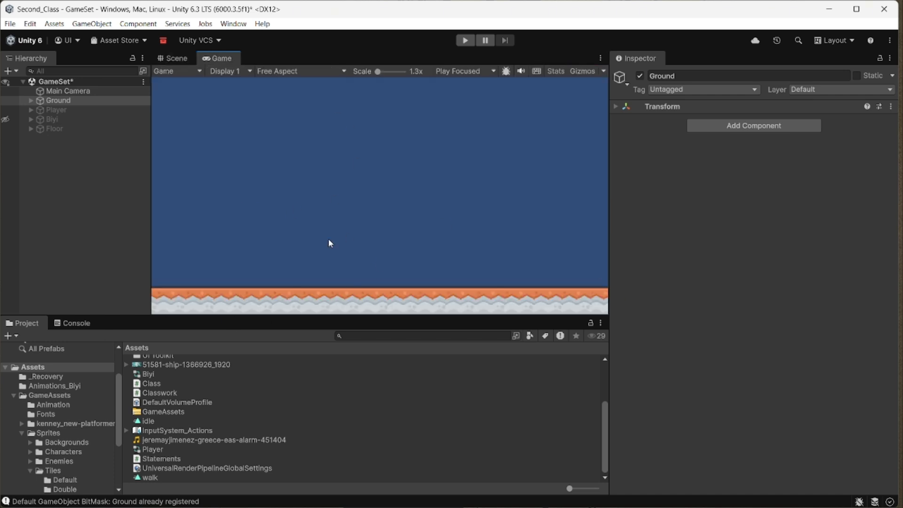
{"action": "left_click", "coordinate": [176, 59]}
Step: Select all the horizontal dirt tiles inside Ground to review their layer and Box Collider 2D settings, and return to the collapsed Ground object
{"action": "left_click", "coordinate": [31, 100]}
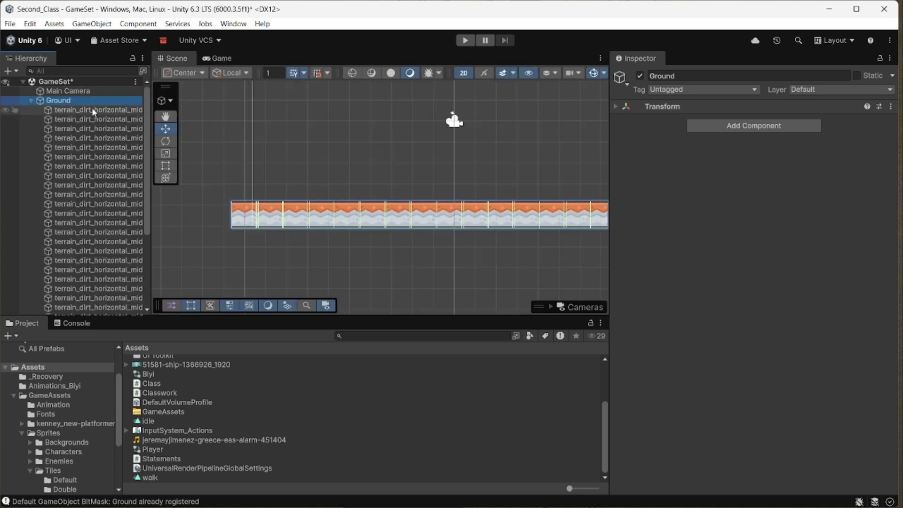
{"action": "left_click", "coordinate": [91, 109]}
{"action": "scroll", "coordinate": [108, 229], "scroll_direction": "down", "scroll_amount": 2}
{"action": "scroll", "coordinate": [113, 254], "scroll_direction": "down", "scroll_amount": 2}
{"action": "left_click", "coordinate": [116, 281], "text": "shift"}
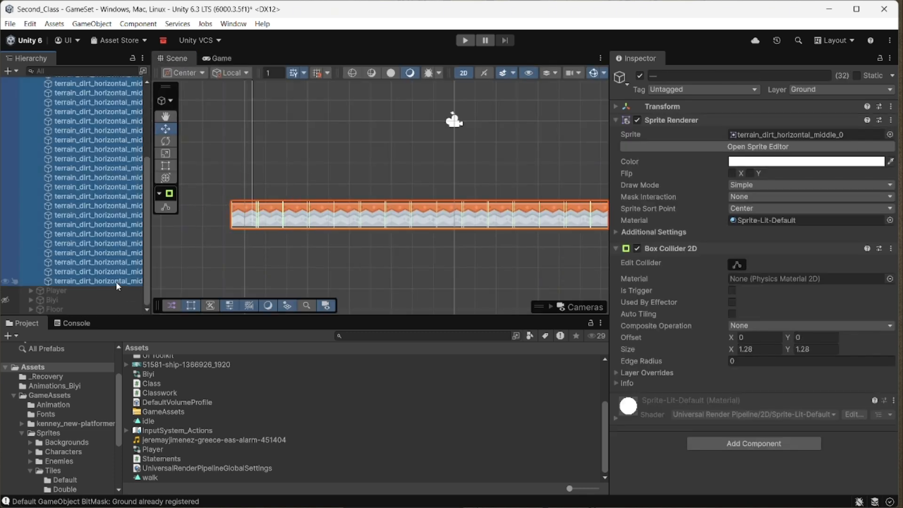
{"action": "scroll", "coordinate": [45, 110], "scroll_direction": "up", "scroll_amount": 5}
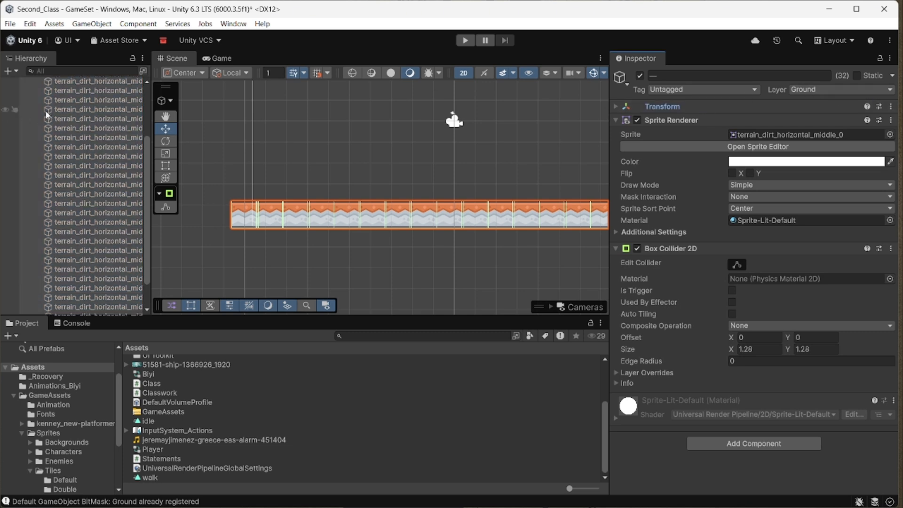
{"action": "left_click", "coordinate": [31, 100]}
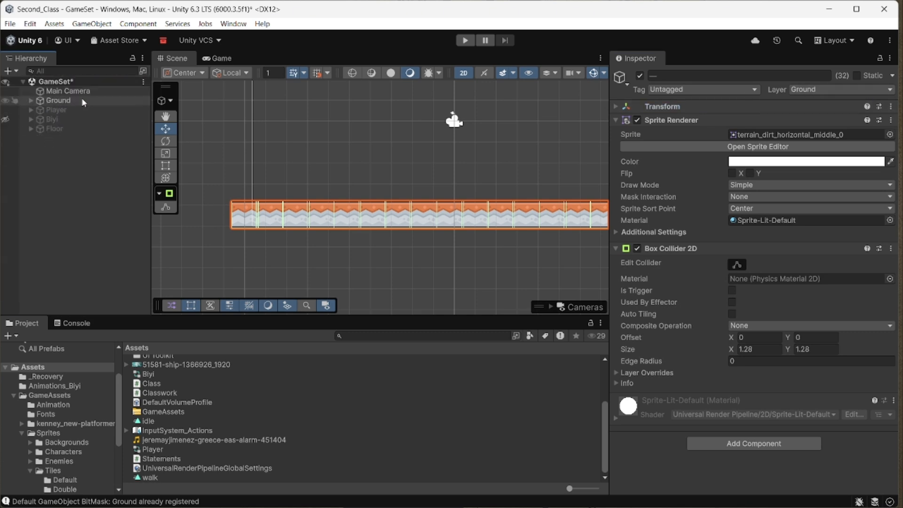
{"action": "left_click", "coordinate": [58, 100]}
{"action": "middle_click_drag", "start_coordinate": [346, 173], "coordinate": [336, 205]}
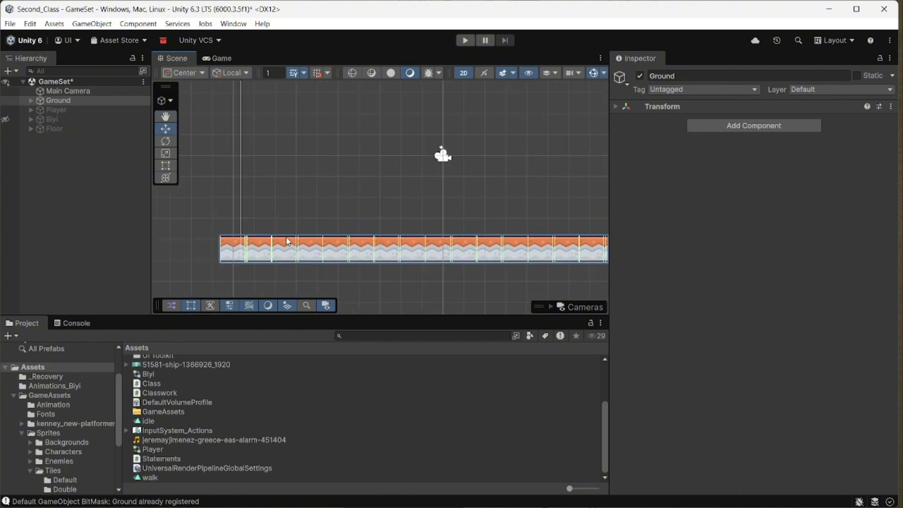
{"action": "middle_click_drag", "start_coordinate": [393, 212], "coordinate": [320, 240]}
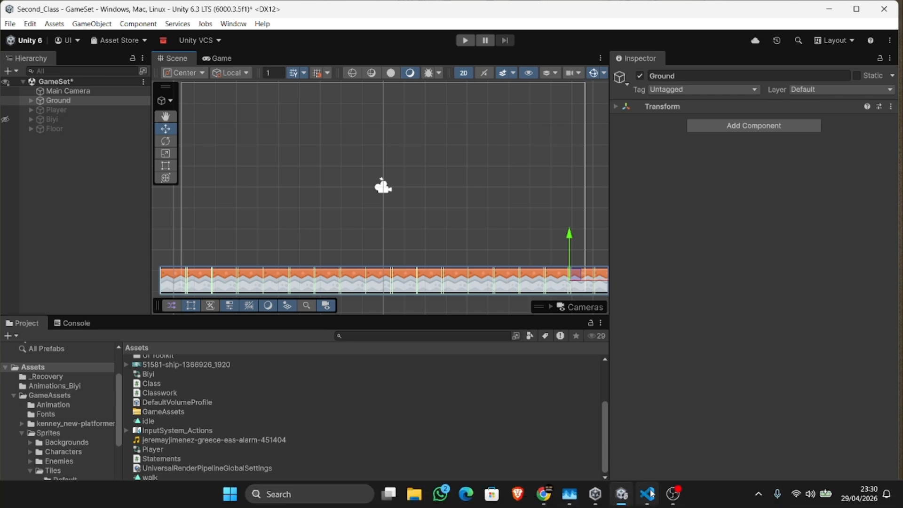
Step: Switch to Visual Studio Code, review the ground check variables and movement code in Playermovement2.cs, and return to Unity
{"action": "left_click", "coordinate": [649, 493]}
{"action": "scroll", "coordinate": [451, 279], "scroll_direction": "up", "scroll_amount": 8}
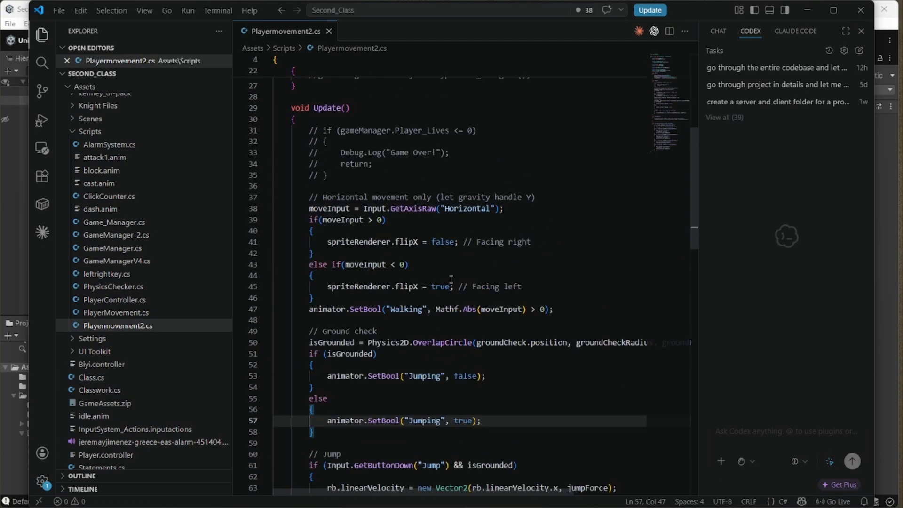
{"action": "scroll", "coordinate": [452, 280], "scroll_direction": "up", "scroll_amount": 1}
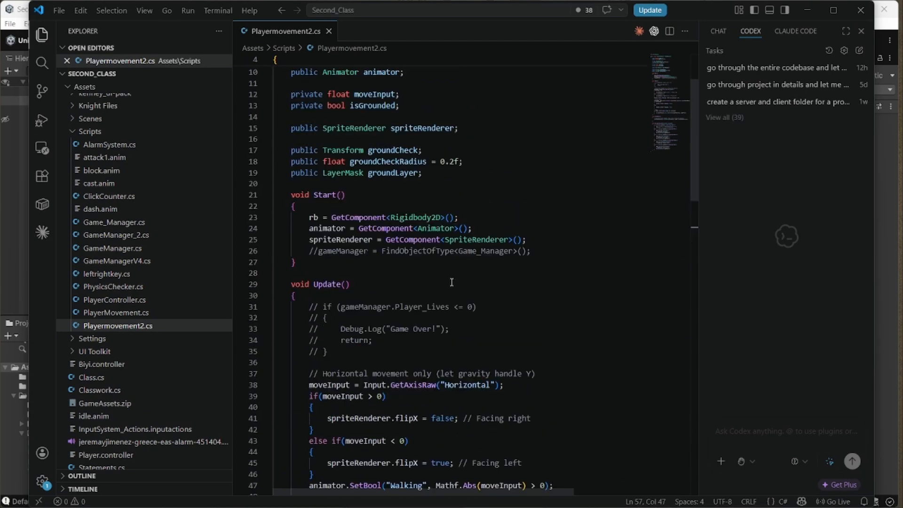
{"action": "scroll", "coordinate": [452, 282], "scroll_direction": "up", "scroll_amount": 2}
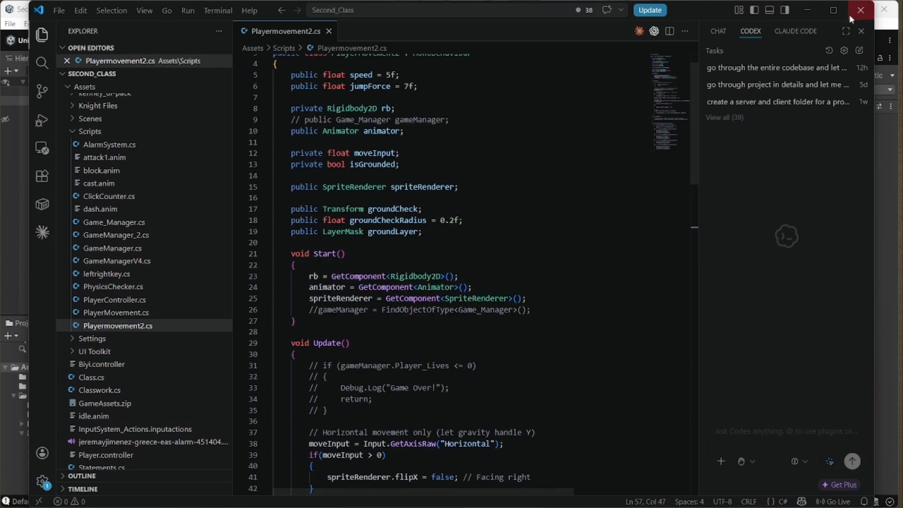
{"action": "left_click", "coordinate": [807, 10]}
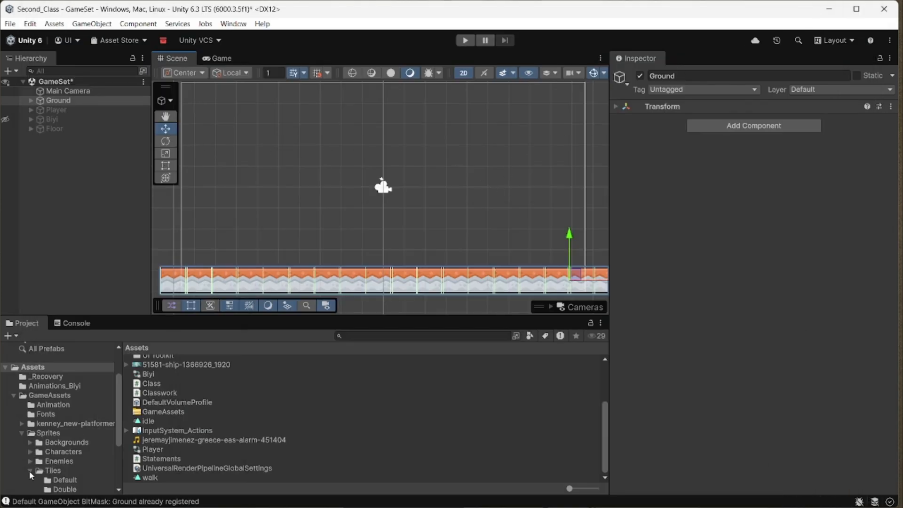
Step: Place the Knight_idle_01 sprite from the Knight PNG folder on the ground's left end and check it in the game view
{"action": "left_click", "coordinate": [21, 433]}
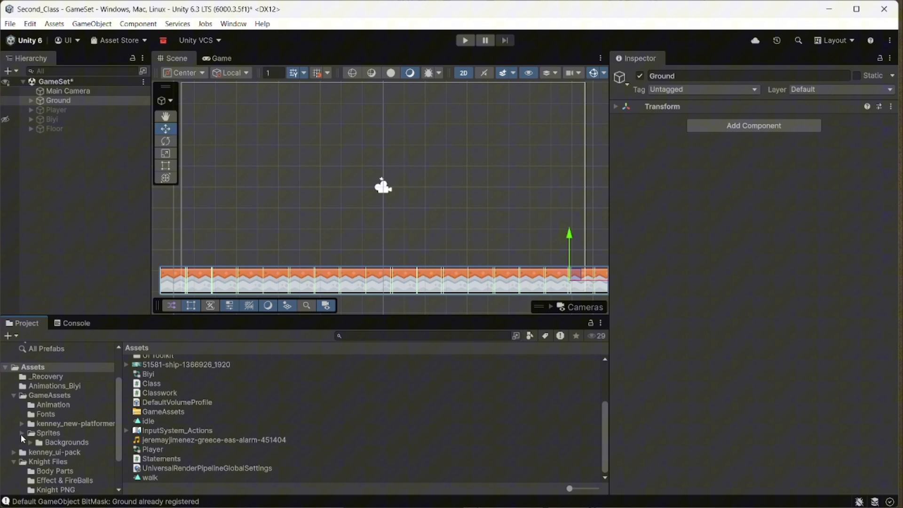
{"action": "left_click", "coordinate": [14, 395]}
{"action": "left_click", "coordinate": [47, 413]}
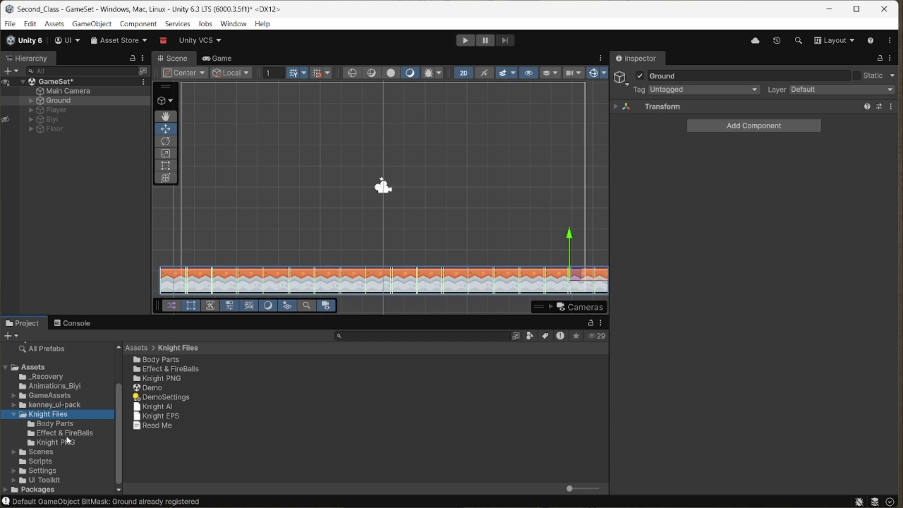
{"action": "left_click", "coordinate": [63, 441]}
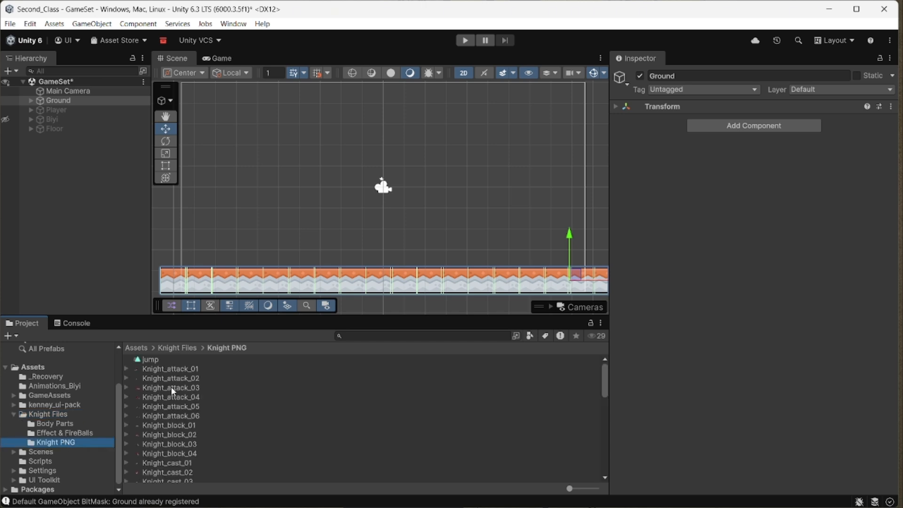
{"action": "scroll", "coordinate": [168, 395], "scroll_direction": "down", "scroll_amount": 5}
{"action": "scroll", "coordinate": [169, 404], "scroll_direction": "down", "scroll_amount": 5}
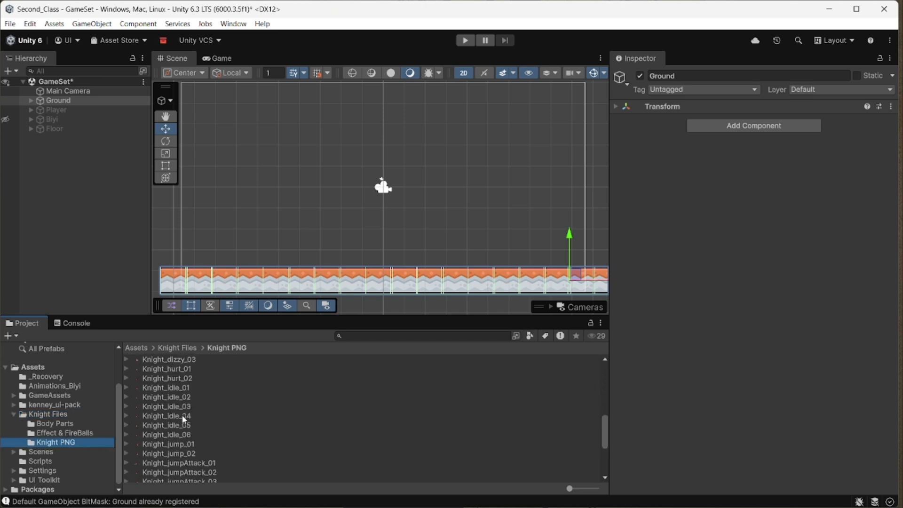
{"action": "scroll", "coordinate": [184, 431], "scroll_direction": "up", "scroll_amount": 2}
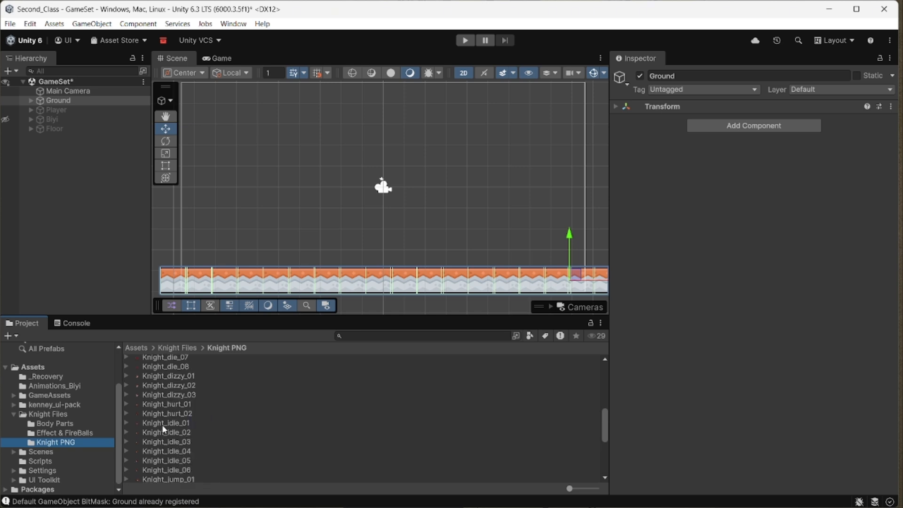
{"action": "left_click", "coordinate": [165, 423]}
{"action": "left_click_drag", "start_coordinate": [180, 428], "coordinate": [193, 240]}
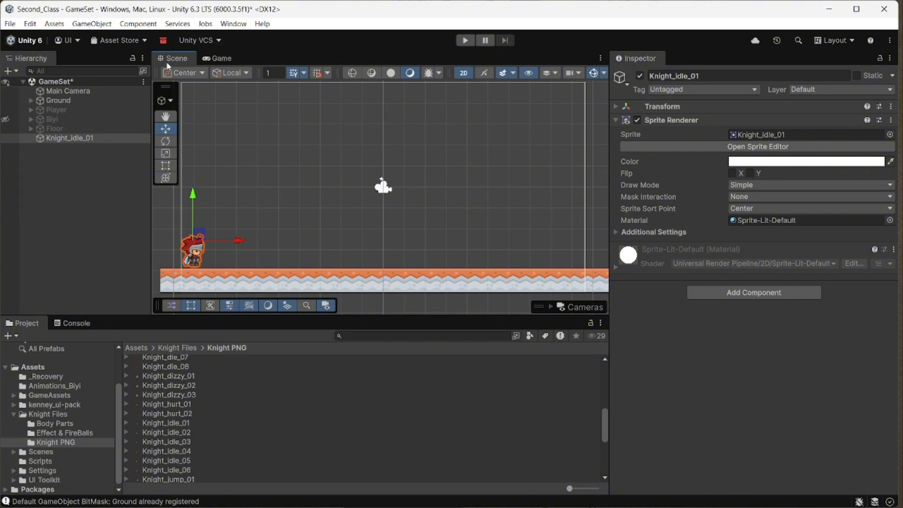
{"action": "left_click", "coordinate": [218, 57]}
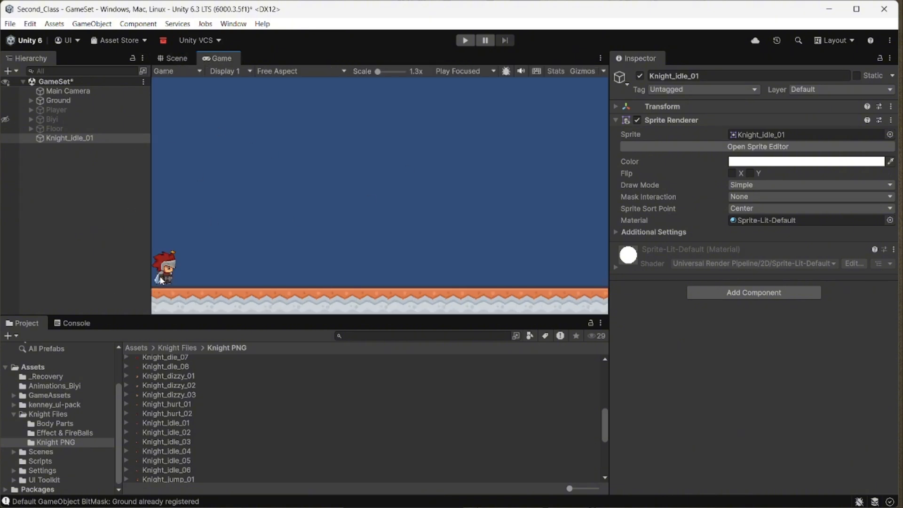
{"action": "left_click", "coordinate": [170, 57]}
Step: Rename the Knight_idle_01 object in the scene as PlayerMain
{"action": "left_click", "coordinate": [75, 139]}
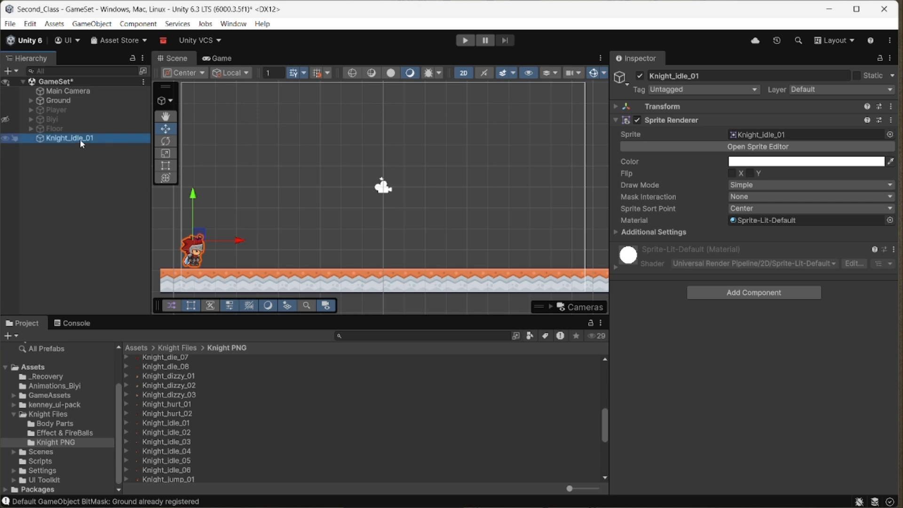
{"action": "left_click", "coordinate": [80, 139]}
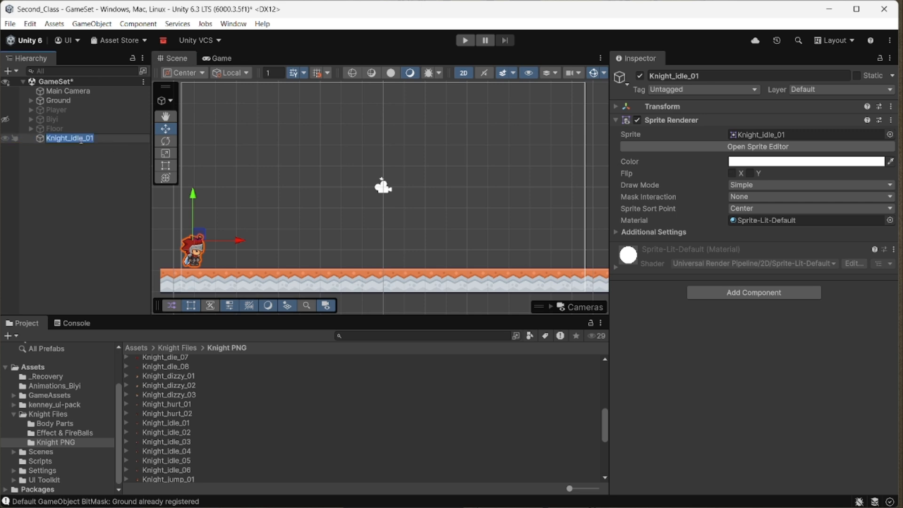
{"action": "key", "text": "BackSpace"}
{"action": "type", "text": "la"}
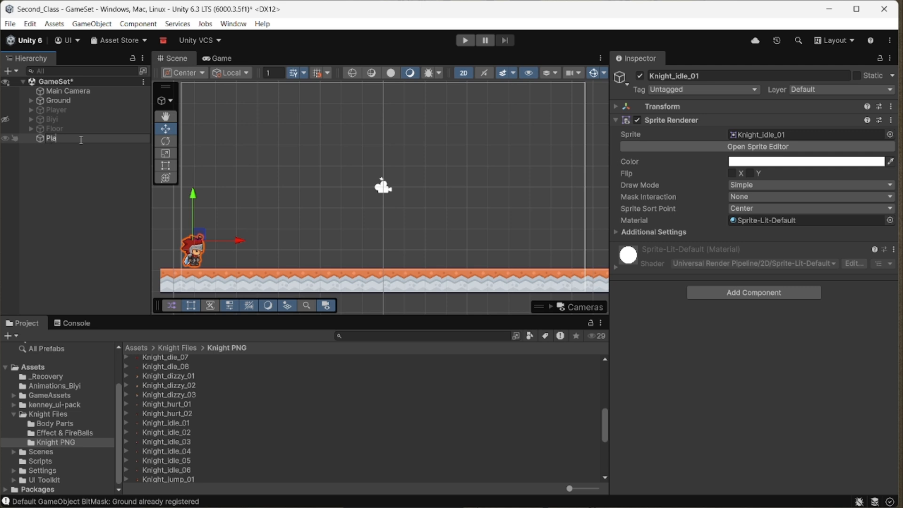
{"action": "type", "text": "yerMain"}
{"action": "key", "text": "Return"}
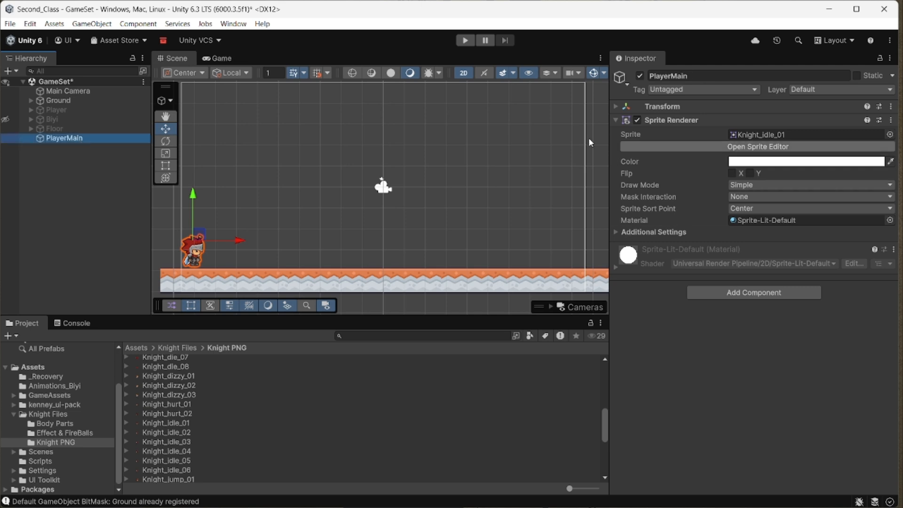
Step: Try the X flip on PlayerMain's Sprite Renderer to preview the knight facing both directions, and leave the flip off
{"action": "left_click", "coordinate": [617, 120]}
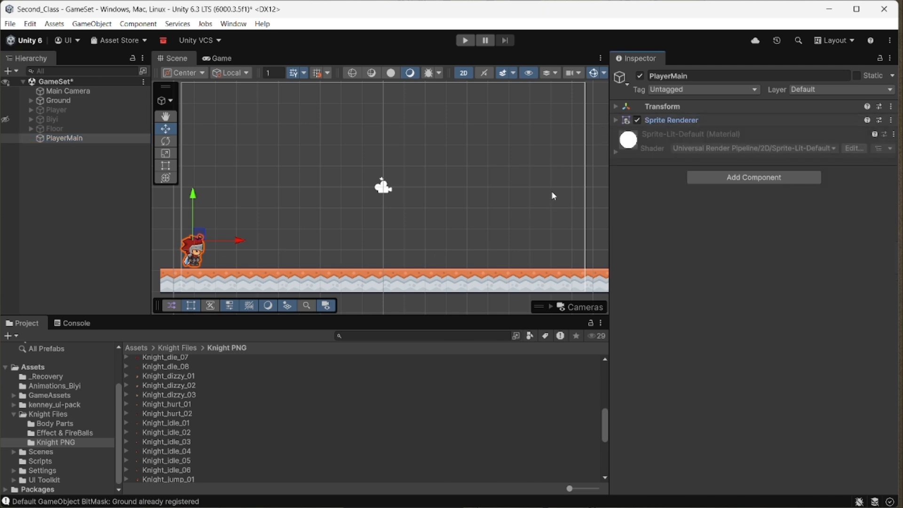
{"action": "left_click", "coordinate": [615, 120]}
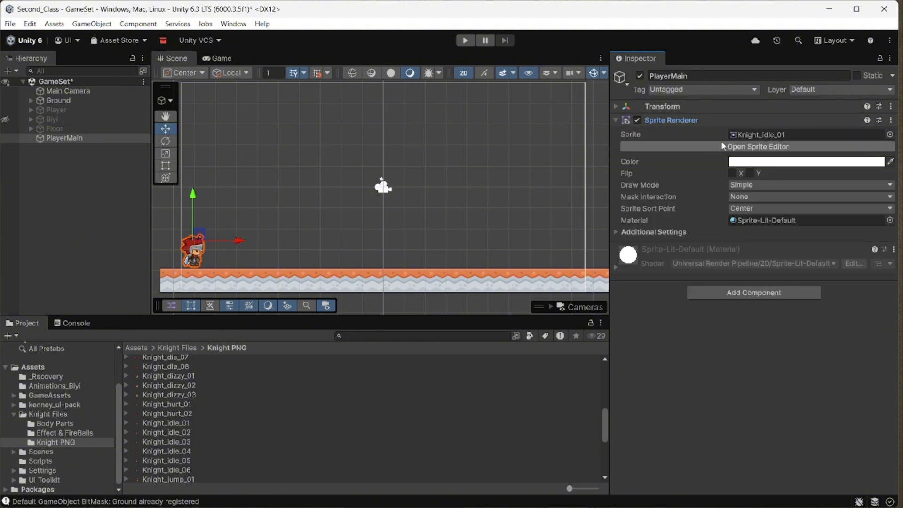
{"action": "left_click", "coordinate": [733, 173]}
{"action": "left_click", "coordinate": [732, 173]}
{"action": "left_click", "coordinate": [734, 172]}
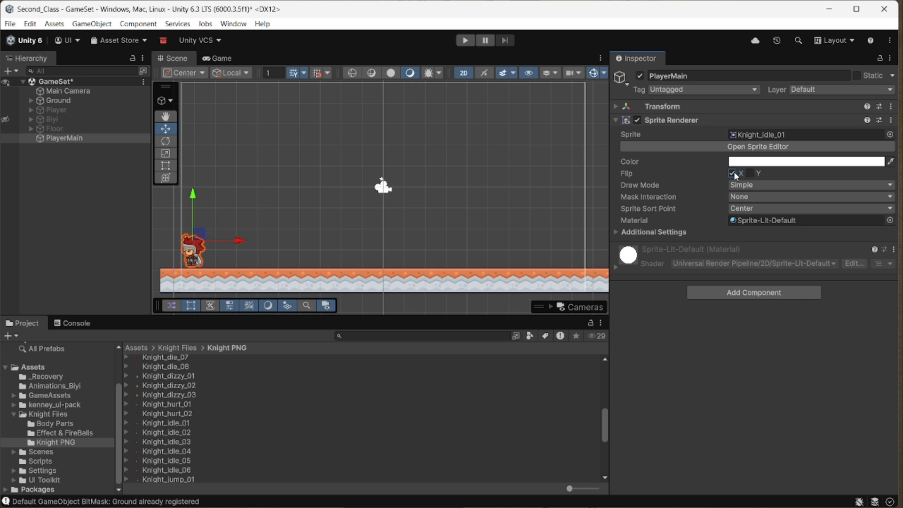
{"action": "left_click", "coordinate": [734, 173]}
{"action": "left_click", "coordinate": [734, 172]}
{"action": "left_click", "coordinate": [734, 172]}
{"action": "left_click", "coordinate": [733, 173]}
{"action": "left_click", "coordinate": [732, 173]}
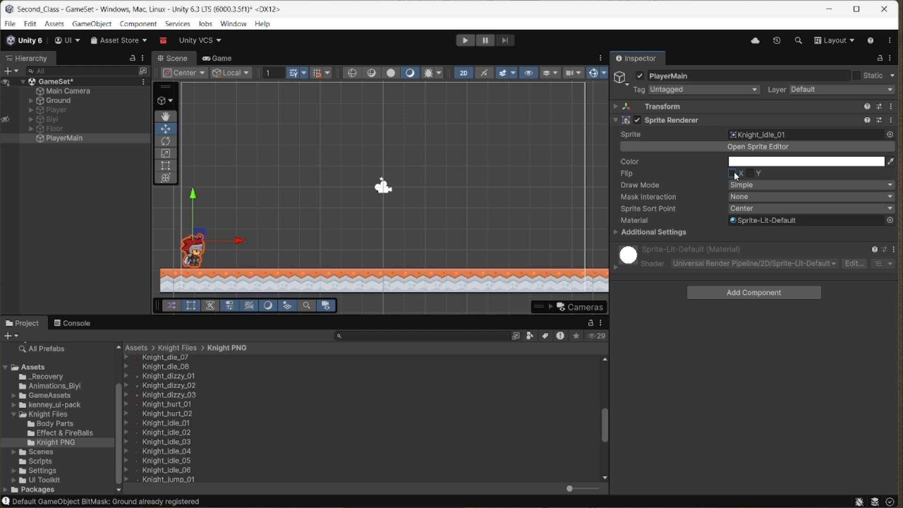
{"action": "left_click", "coordinate": [617, 121]}
Step: Add a Rigidbody 2D component to PlayerMain and freeze its Z rotation
{"action": "left_click", "coordinate": [760, 180]}
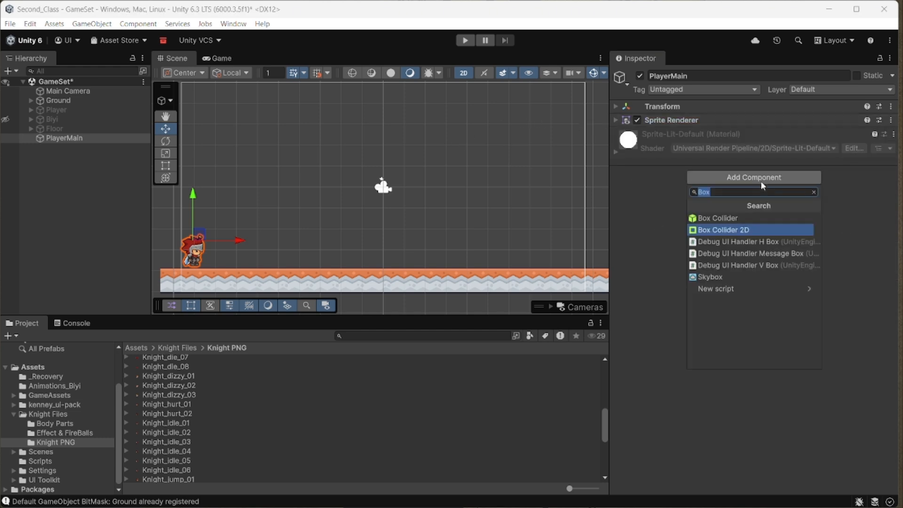
{"action": "type", "text": "Rig"}
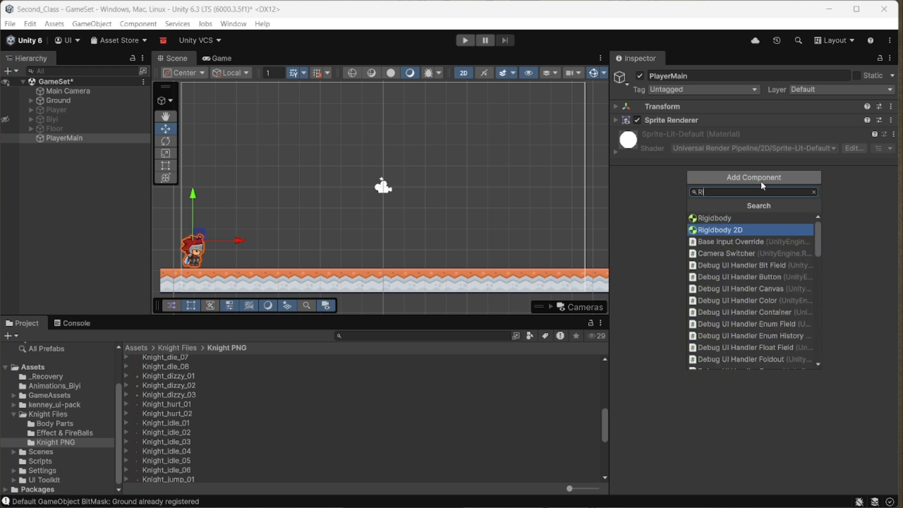
{"action": "left_click", "coordinate": [733, 230]}
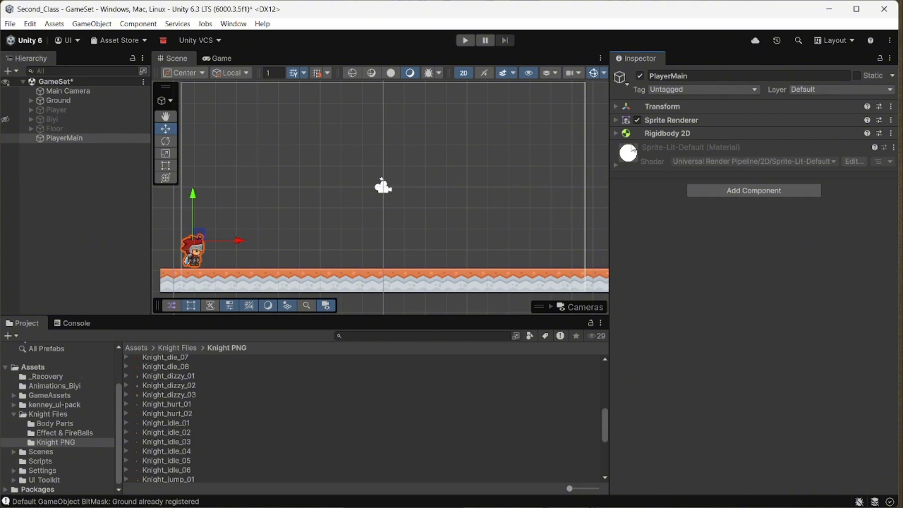
{"action": "left_click", "coordinate": [617, 133]}
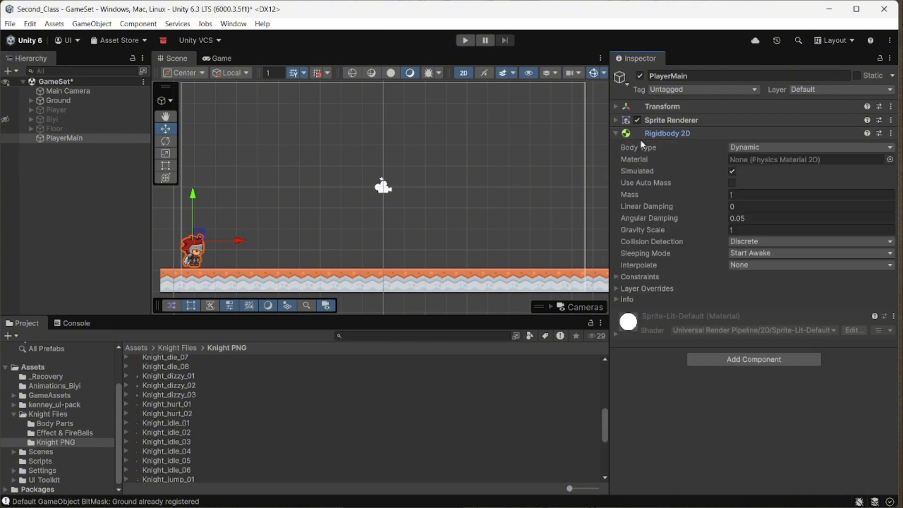
{"action": "left_click", "coordinate": [618, 277]}
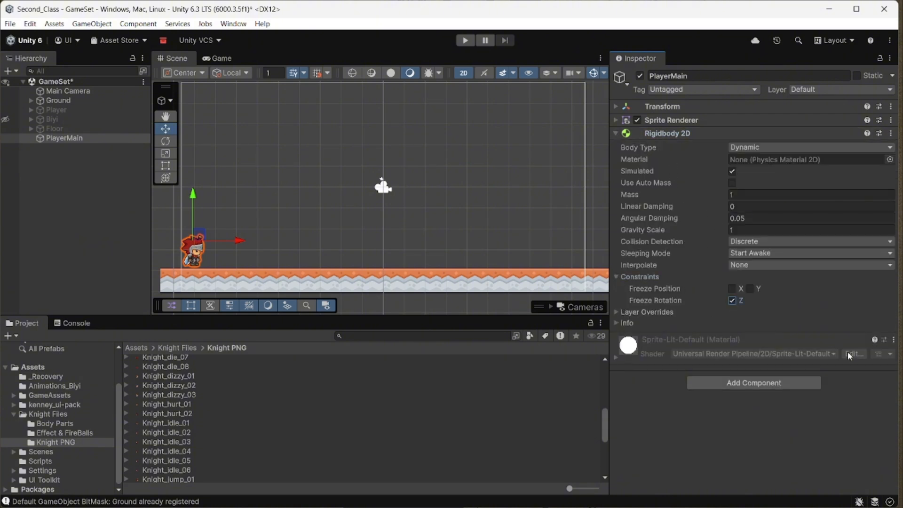
{"action": "left_click", "coordinate": [617, 134]}
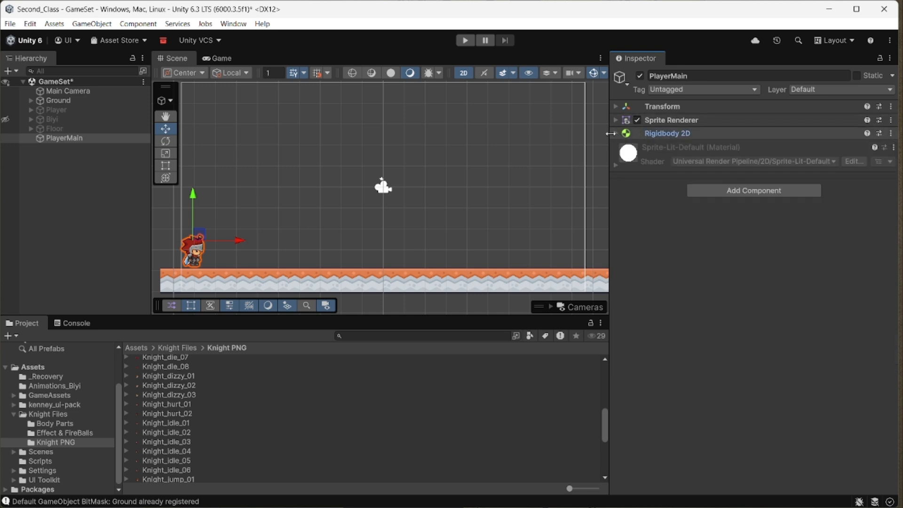
{"action": "left_click", "coordinate": [616, 134]}
{"action": "left_click", "coordinate": [731, 301]}
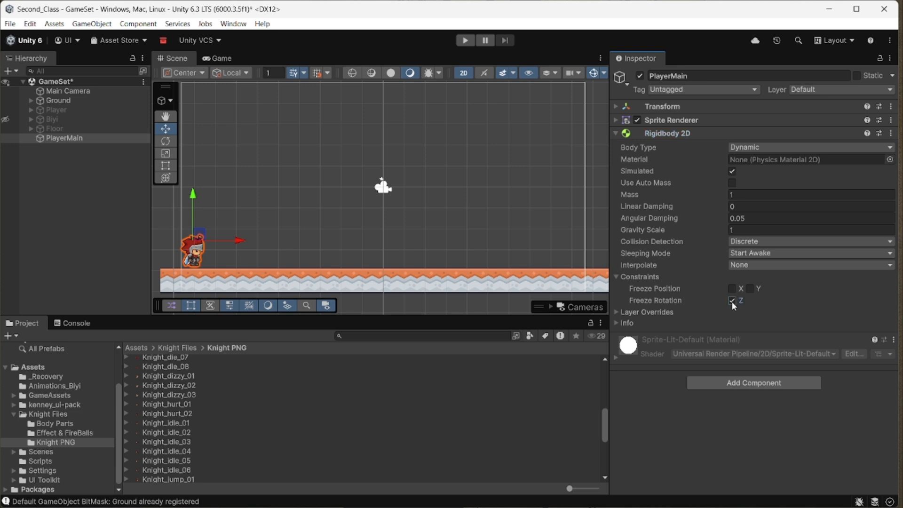
{"action": "left_click", "coordinate": [620, 134]}
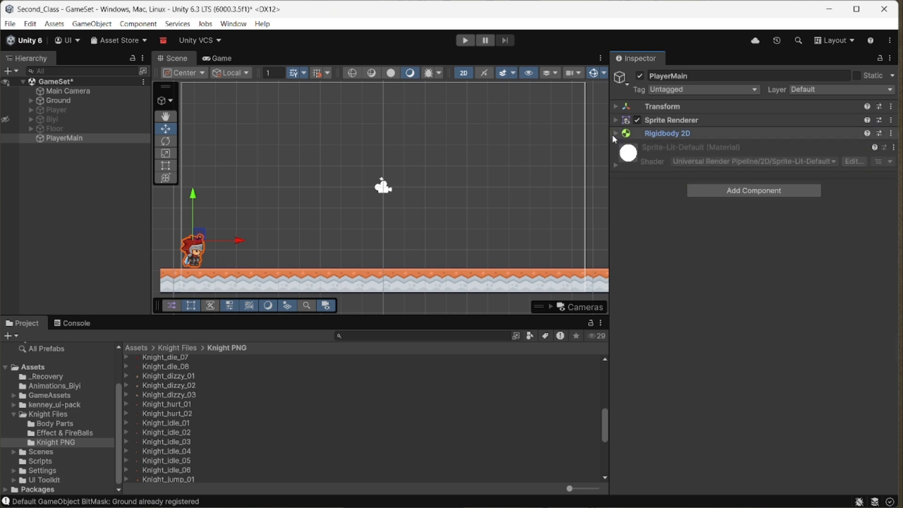
Step: Add a Capsule Collider 2D component to PlayerMain
{"action": "left_click", "coordinate": [728, 189]}
{"action": "type", "text": "Cap"}
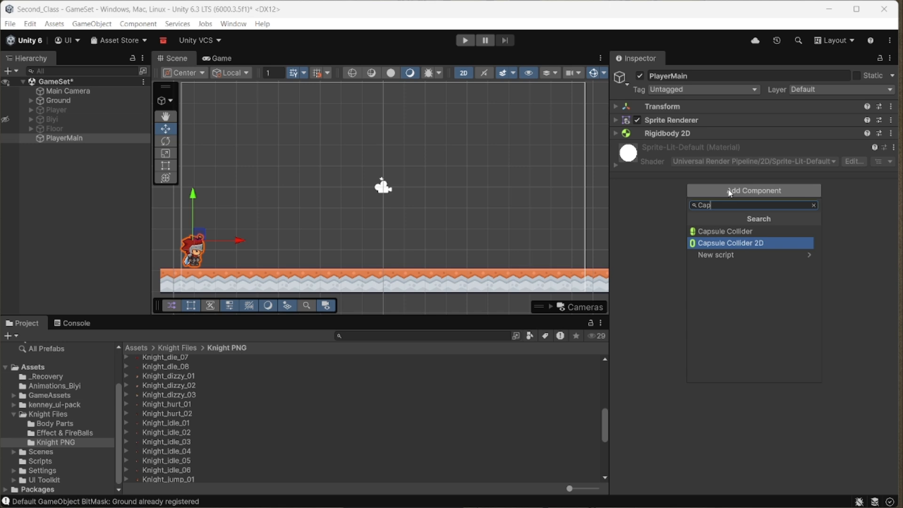
{"action": "left_click", "coordinate": [781, 243]}
Step: Fit the capsule collider to the knight with size X 0.86, Y 1.67 and offset X 0.07, Y -0.4
{"action": "middle_click_drag", "start_coordinate": [196, 185], "coordinate": [261, 167]}
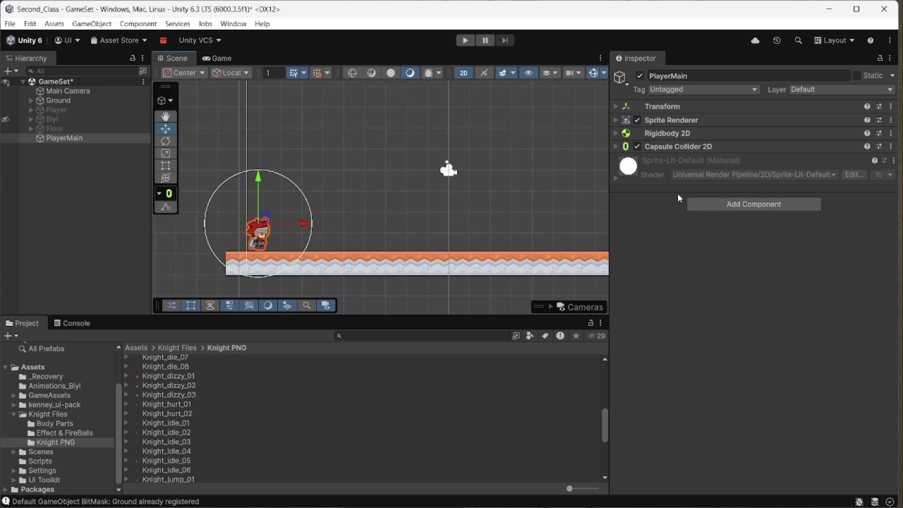
{"action": "left_click", "coordinate": [616, 146]}
{"action": "scroll", "coordinate": [302, 238], "scroll_direction": "up", "scroll_amount": 5}
{"action": "middle_click_drag", "start_coordinate": [346, 229], "coordinate": [468, 197]}
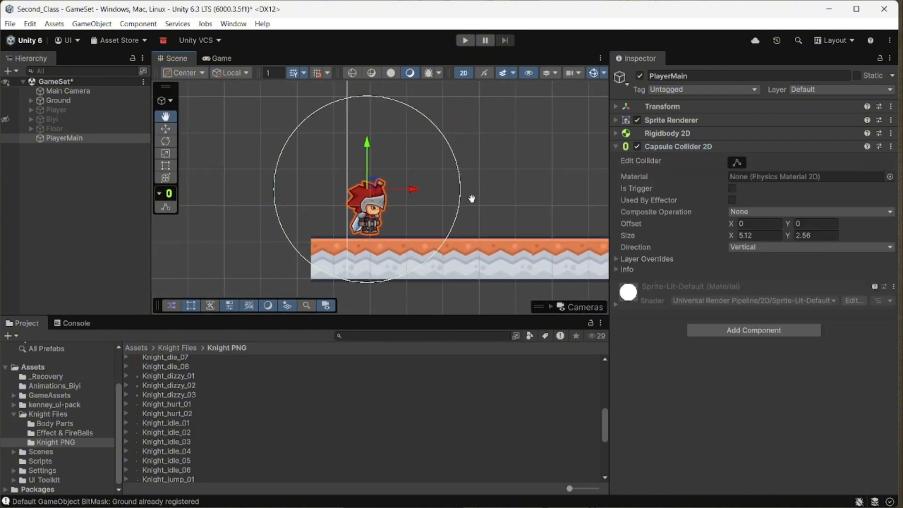
{"action": "scroll", "coordinate": [468, 196], "scroll_direction": "up", "scroll_amount": 4}
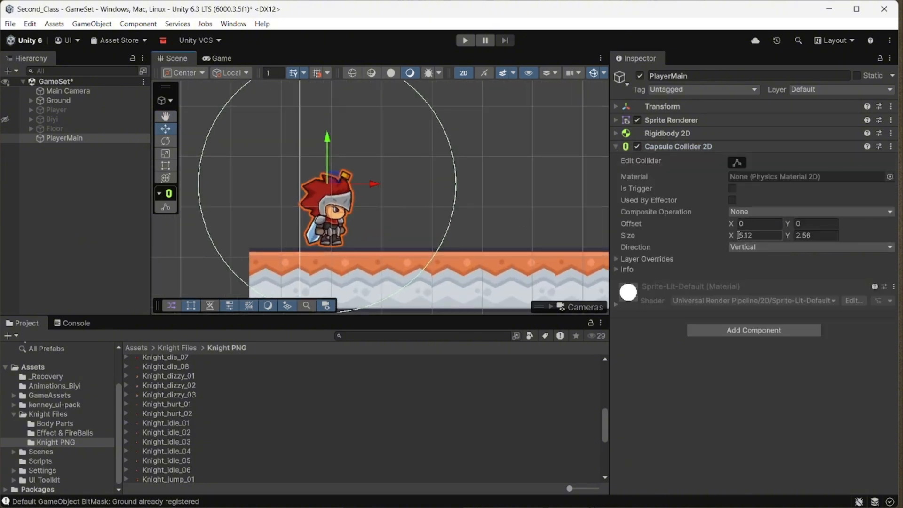
{"action": "left_click_drag", "start_coordinate": [733, 236], "coordinate": [774, 235]}
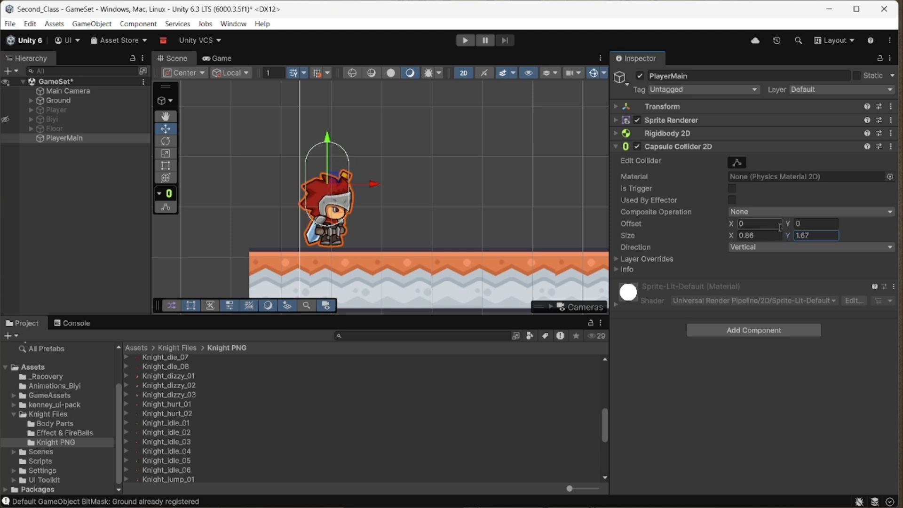
{"action": "left_click", "coordinate": [787, 223]}
{"action": "left_click_drag", "start_coordinate": [783, 222], "coordinate": [735, 226]}
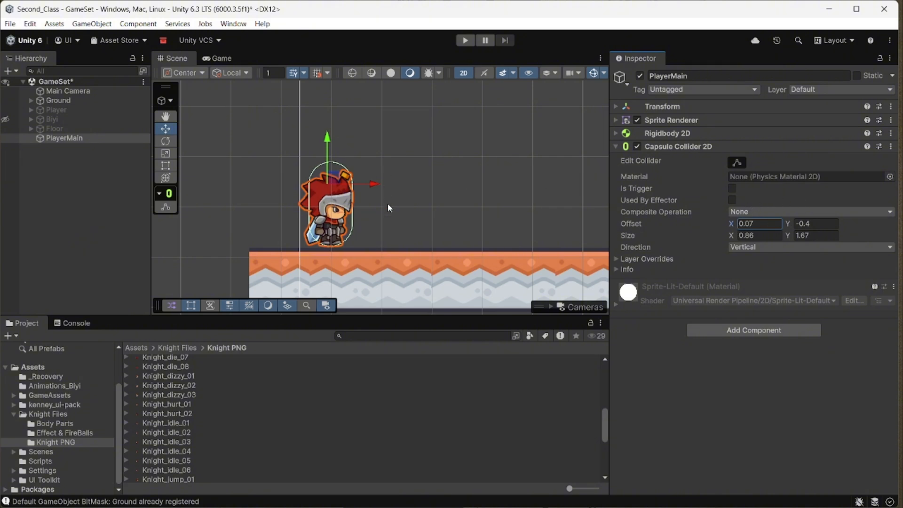
Step: Save the scene, test in play mode how PlayerMain stands on the ground, and stop playing
{"action": "key", "text": "ctrl+s"}
{"action": "left_click", "coordinate": [465, 42]}
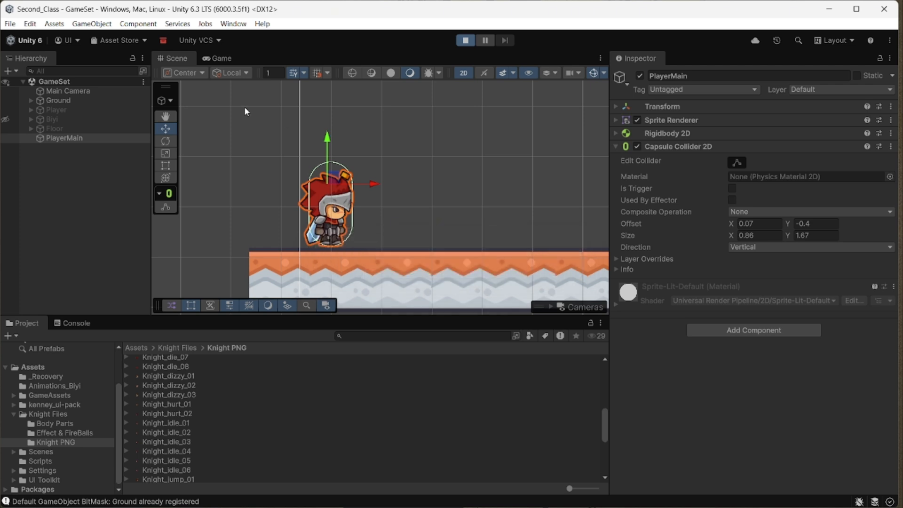
{"action": "left_click", "coordinate": [233, 57]}
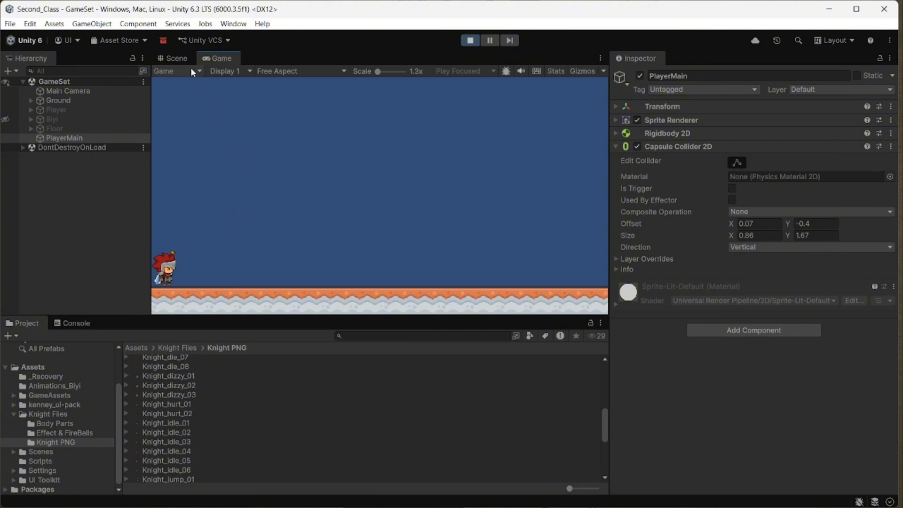
{"action": "left_click", "coordinate": [470, 41]}
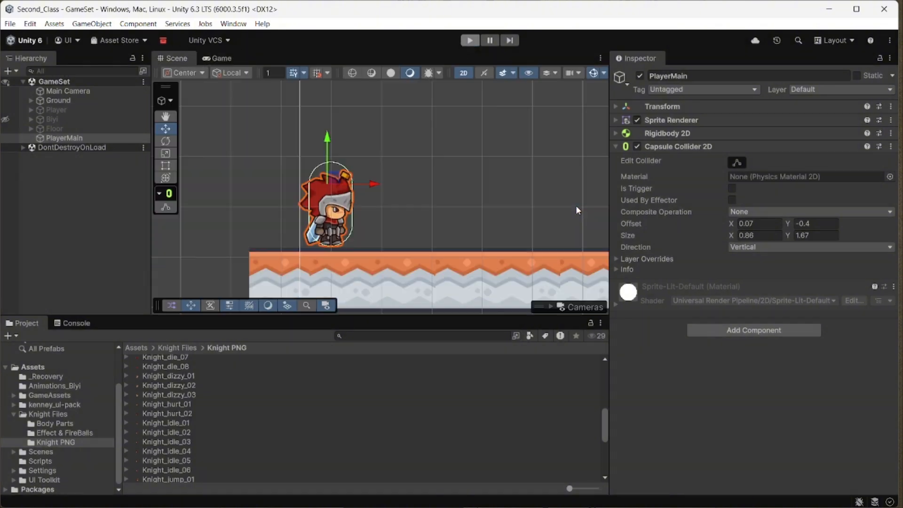
Step: Add an Animator component to PlayerMain
{"action": "left_click", "coordinate": [614, 147]}
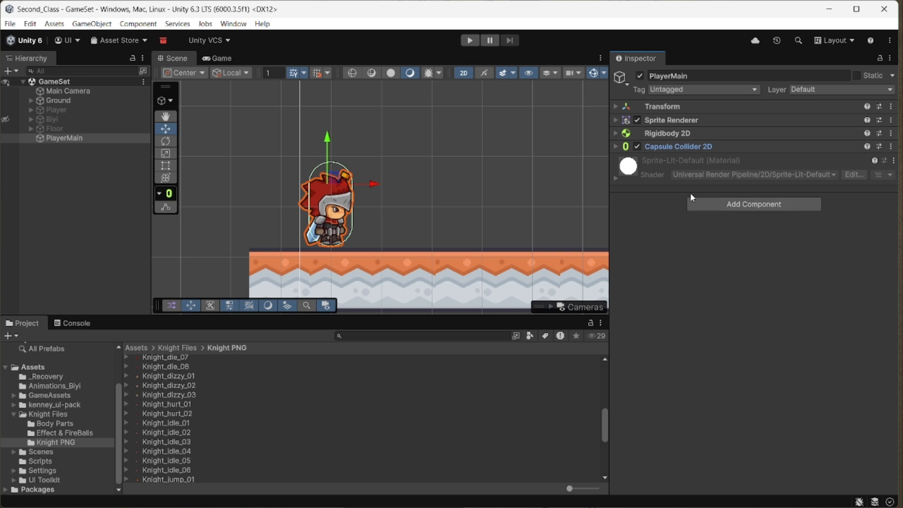
{"action": "left_click", "coordinate": [748, 207]}
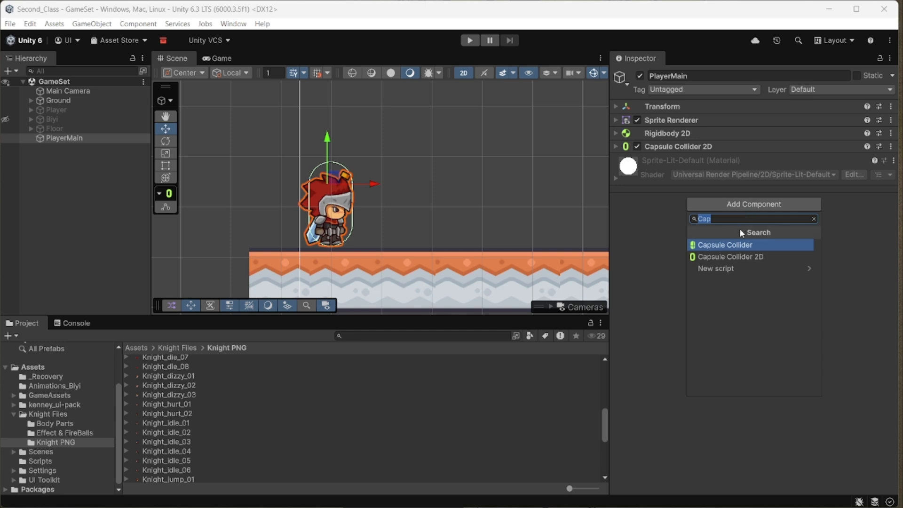
{"action": "type", "text": "Anima"}
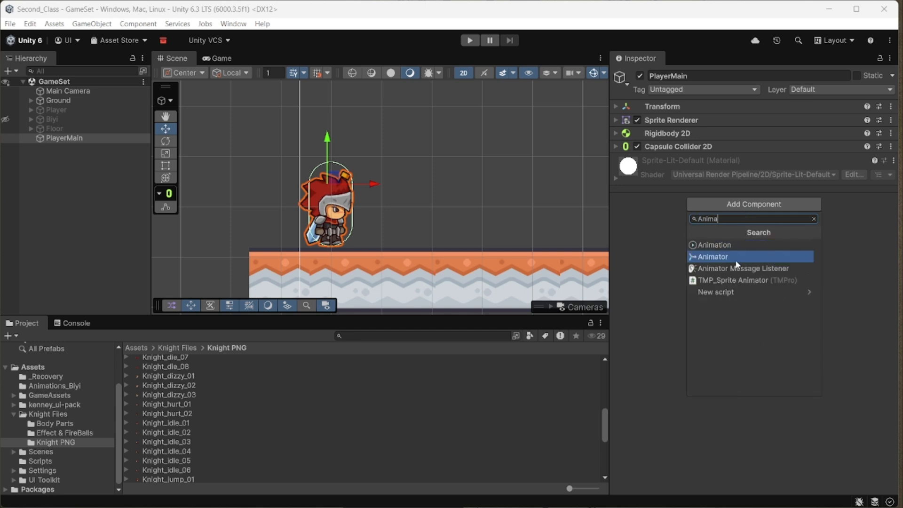
{"action": "left_click", "coordinate": [747, 259]}
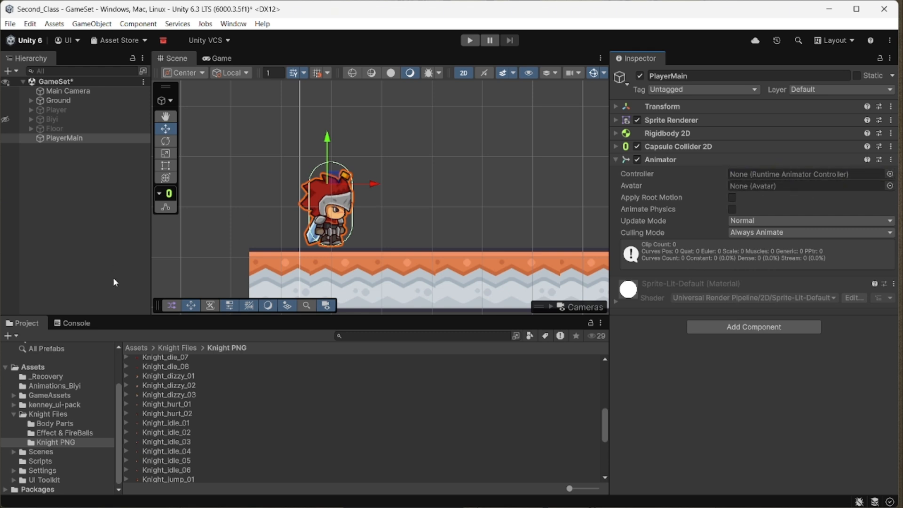
Step: Create an animator controller named PlayerMain in the Assets folder and assign it as the controller of PlayerMain's Animator
{"action": "left_click", "coordinate": [137, 348]}
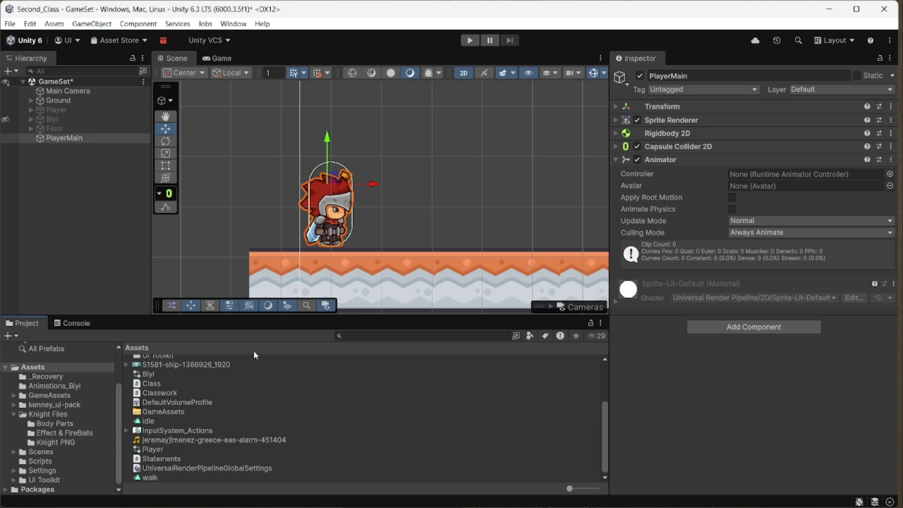
{"action": "right_click", "coordinate": [430, 420]}
{"action": "right_click", "coordinate": [408, 392]}
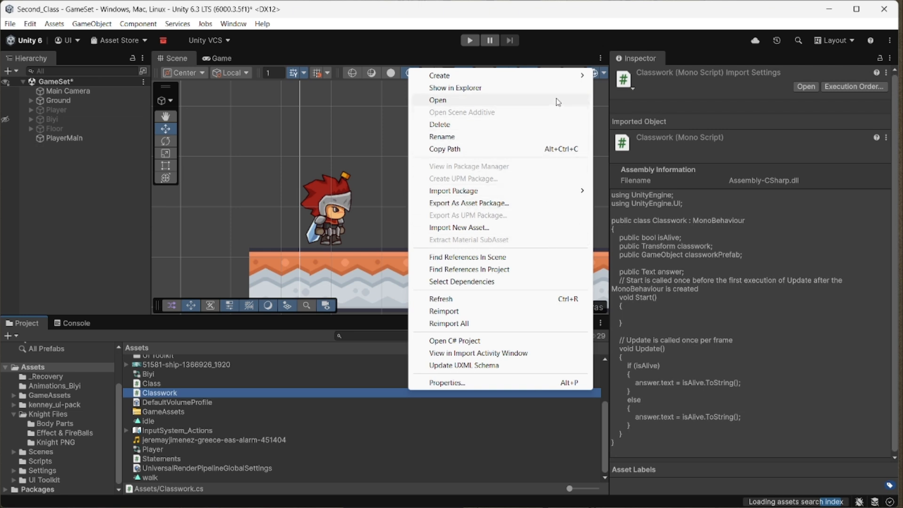
{"action": "mouse_move", "coordinate": [558, 78]}
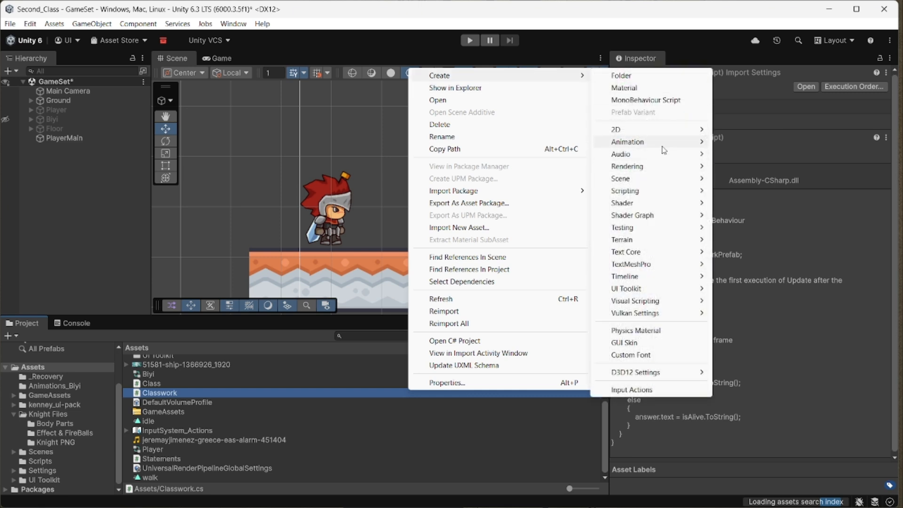
{"action": "mouse_move", "coordinate": [663, 142]}
{"action": "left_click", "coordinate": [735, 139]}
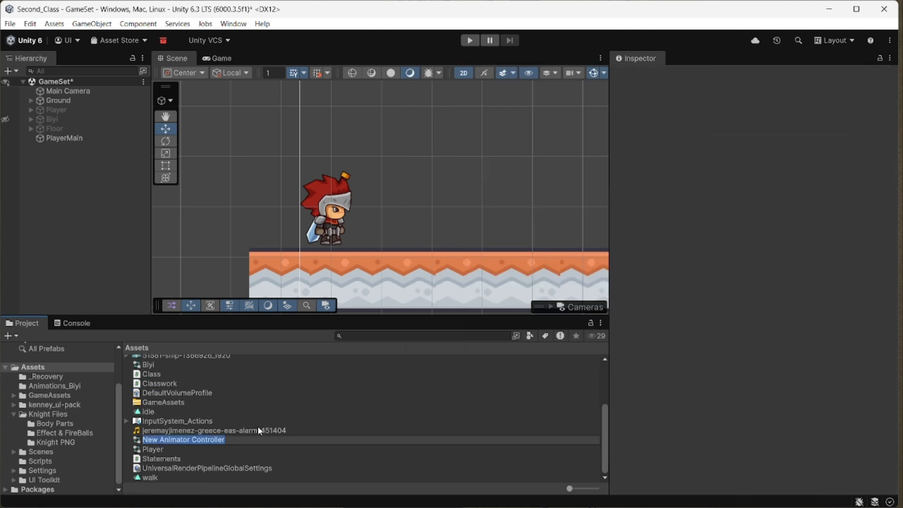
{"action": "type", "text": "PlayerMain"}
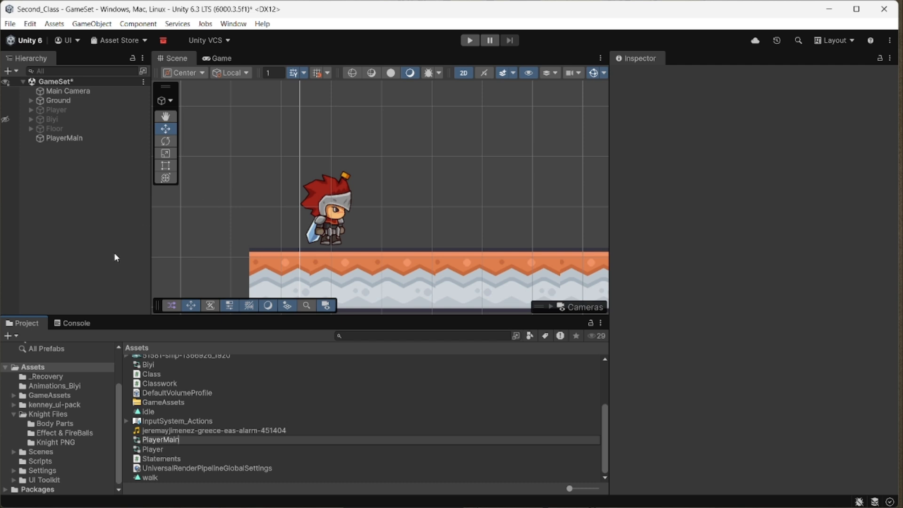
{"action": "key", "text": "Return"}
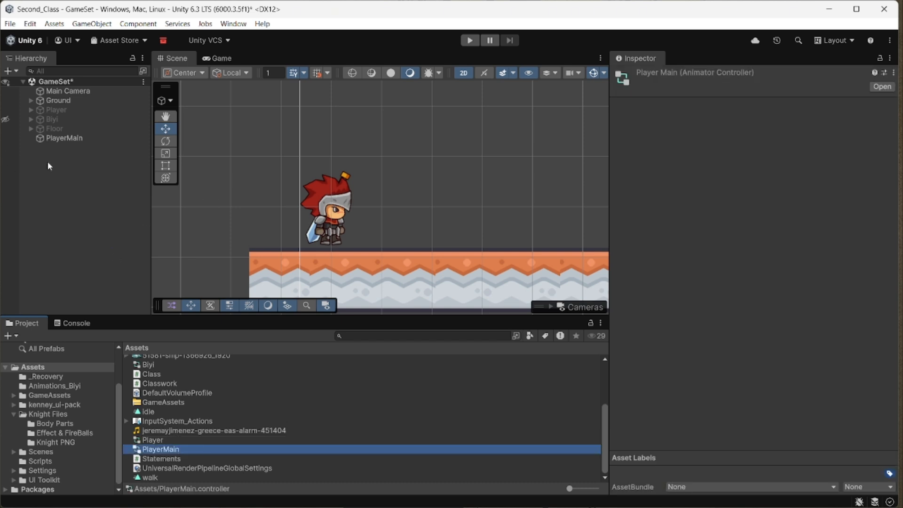
{"action": "left_click", "coordinate": [64, 136]}
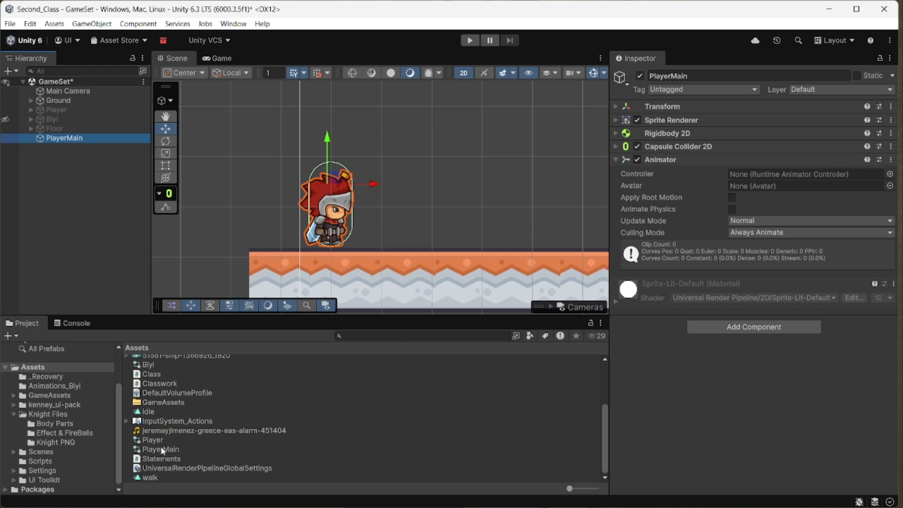
{"action": "left_click_drag", "start_coordinate": [162, 451], "coordinate": [795, 175]}
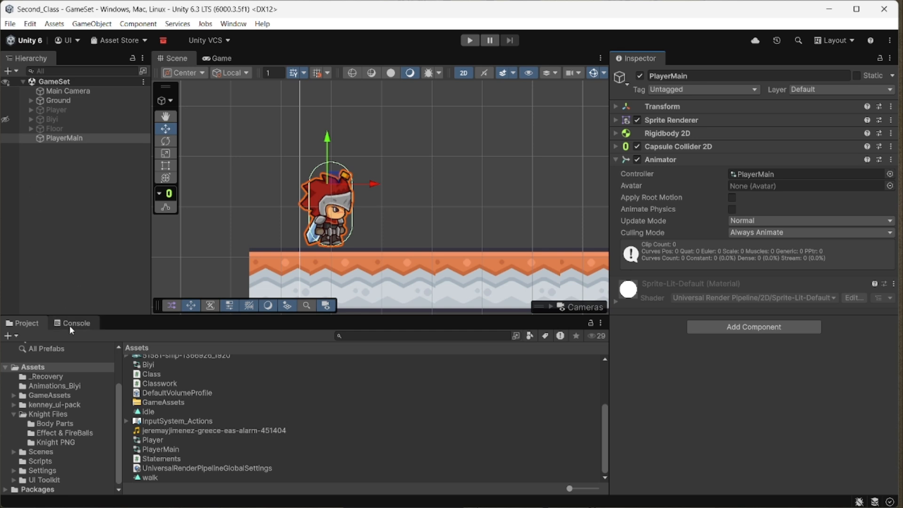
Step: Add the Playermovement2 script to PlayerMain as a component
{"action": "left_click", "coordinate": [720, 326]}
{"action": "type", "text": "P"}
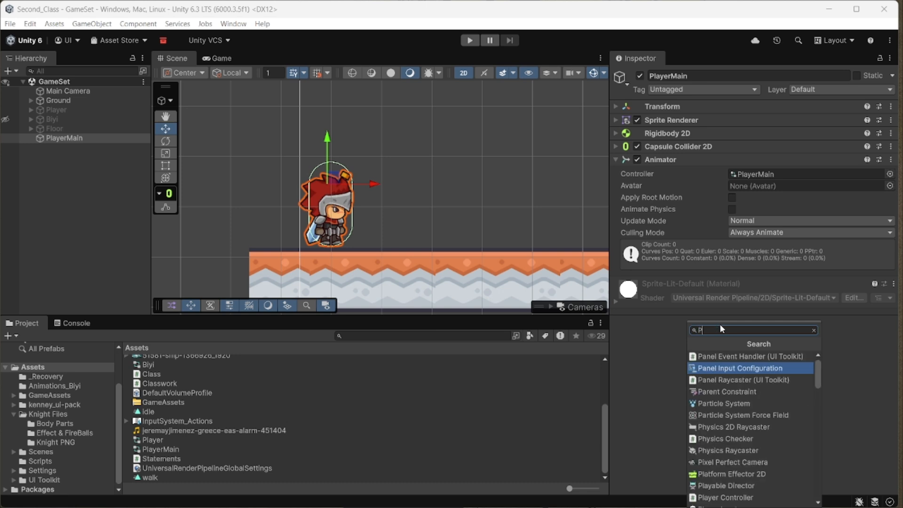
{"action": "type", "text": "layer"}
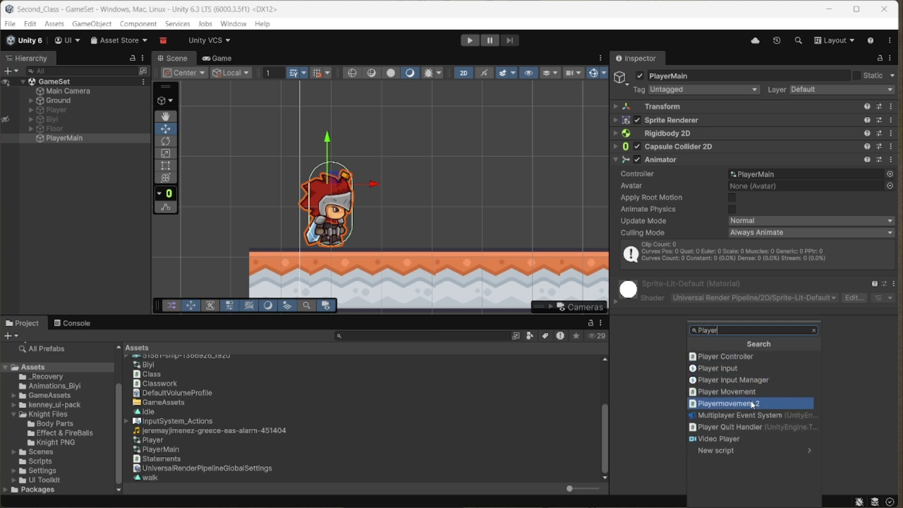
{"action": "left_click", "coordinate": [746, 404]}
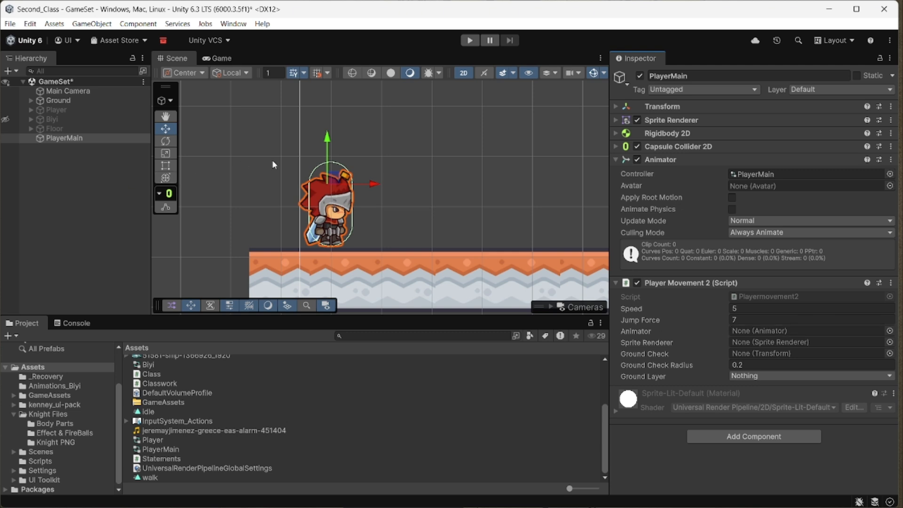
Step: Test in play mode how PlayerMain moves to the right with the movement script, and stop playing
{"action": "scroll", "coordinate": [391, 176], "scroll_direction": "down", "scroll_amount": 1}
{"action": "middle_click_drag", "start_coordinate": [391, 176], "coordinate": [379, 192]}
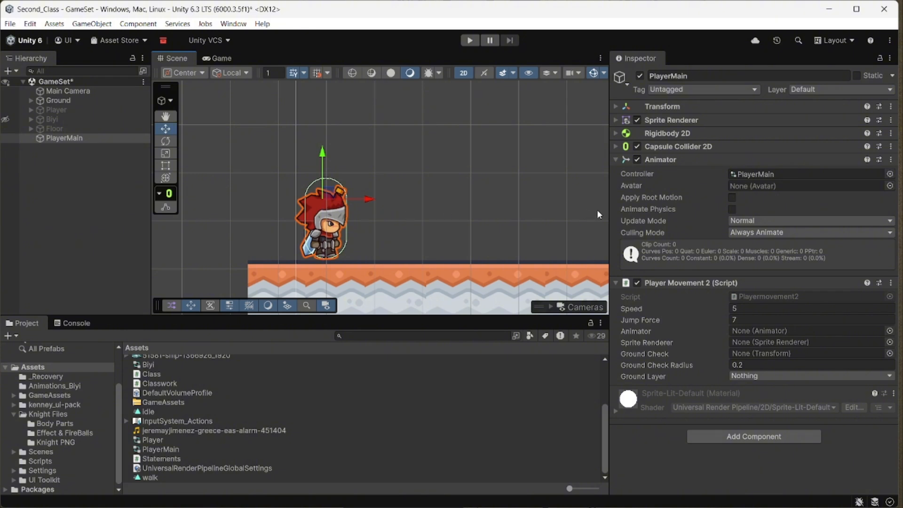
{"action": "left_click", "coordinate": [469, 40]}
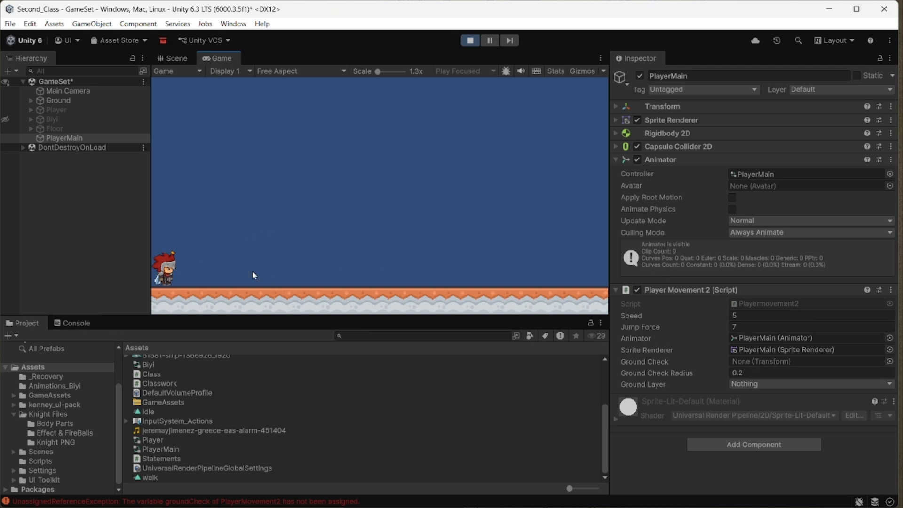
{"action": "key", "text": "Right"}
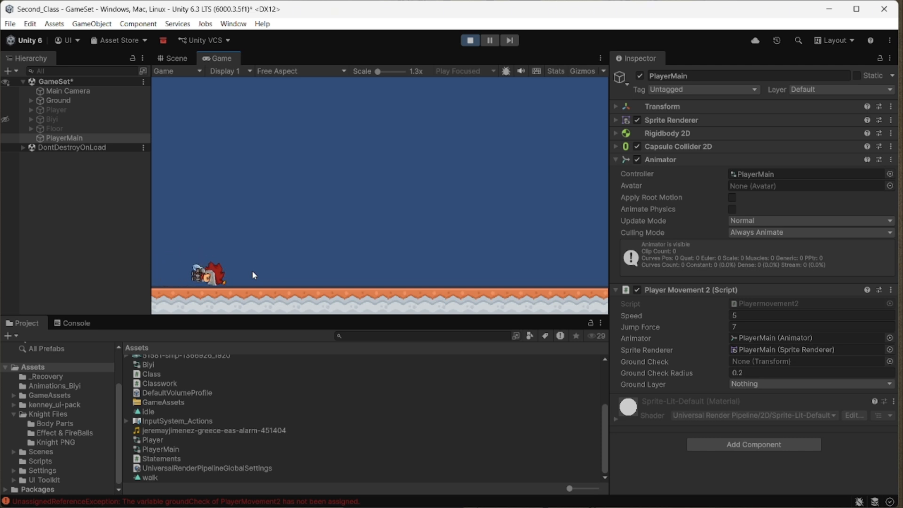
{"action": "left_click", "coordinate": [470, 40]}
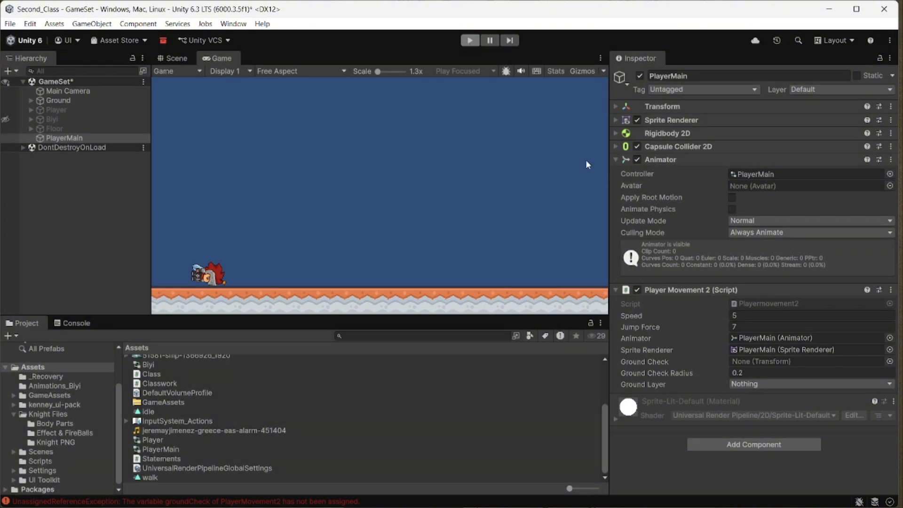
Step: Freeze the Z rotation in PlayerMain's Rigidbody 2D and test walking right and left in play mode
{"action": "left_click", "coordinate": [618, 134]}
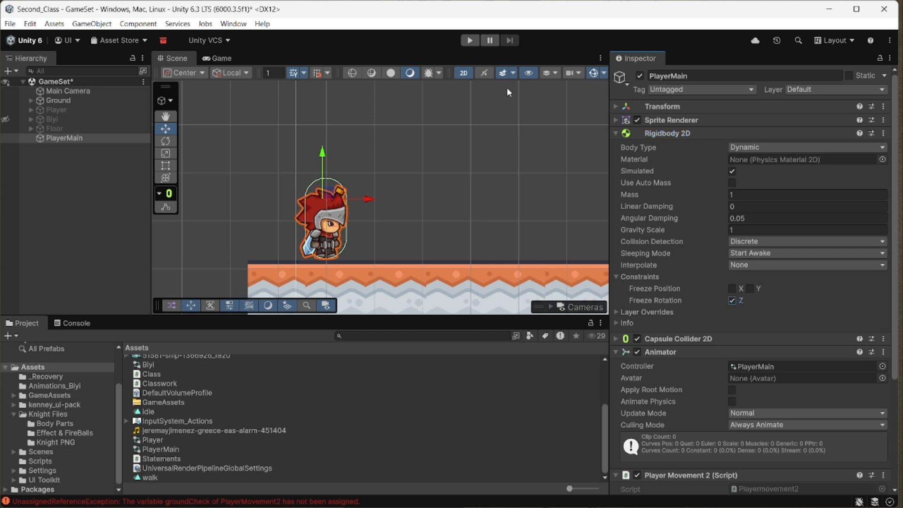
{"action": "left_click", "coordinate": [469, 40]}
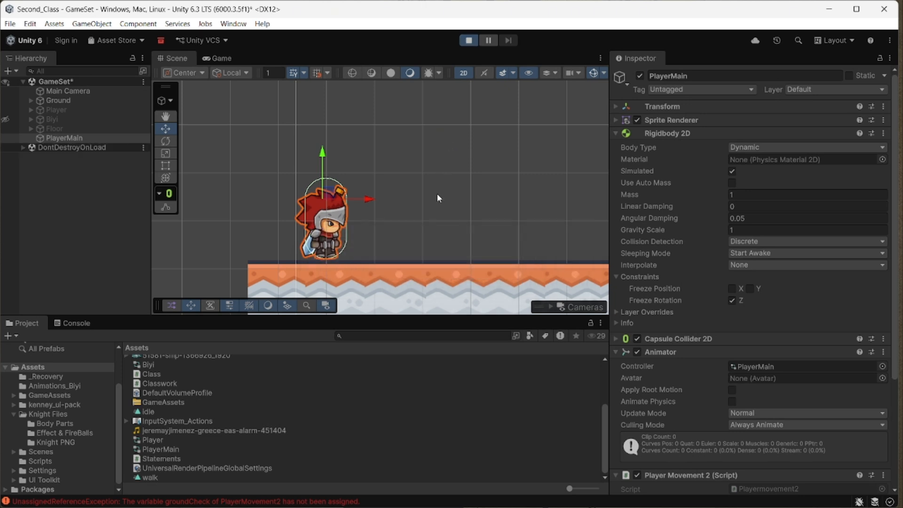
{"action": "key", "text": "d"}
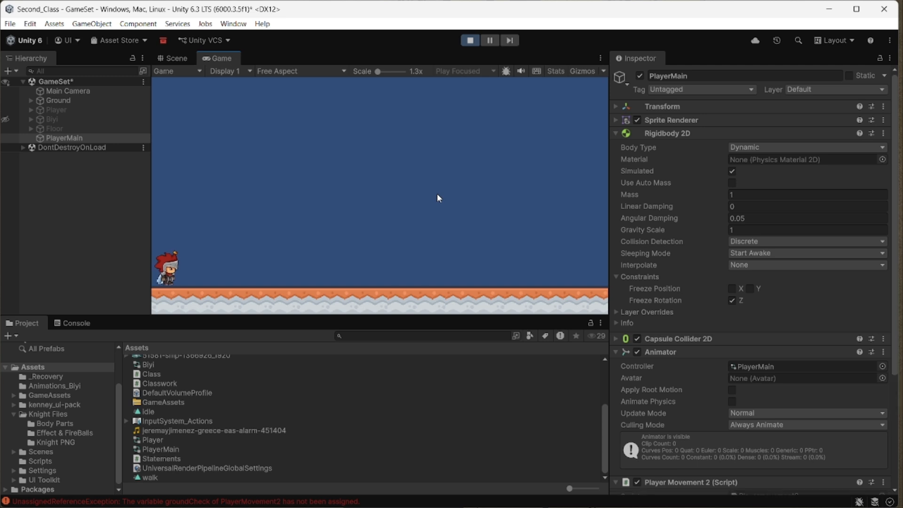
{"action": "key", "text": "a"}
{"action": "key", "text": "d"}
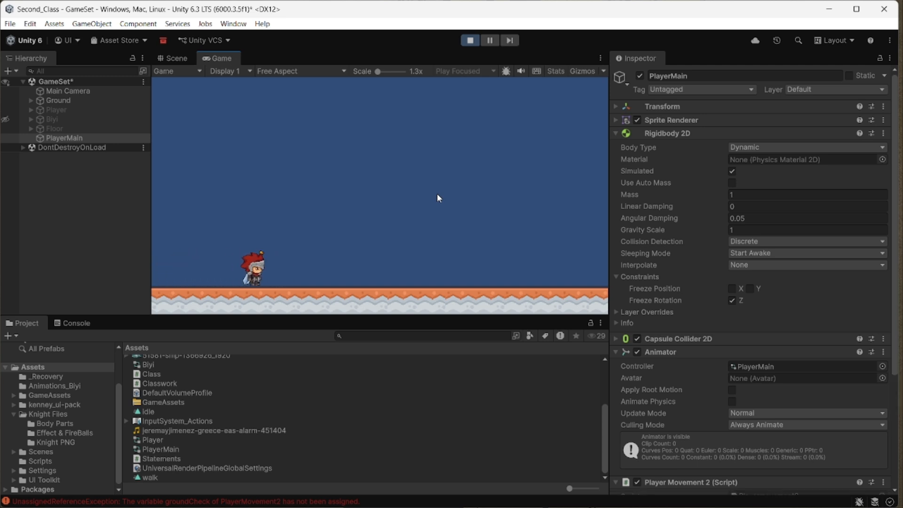
{"action": "key", "text": "a"}
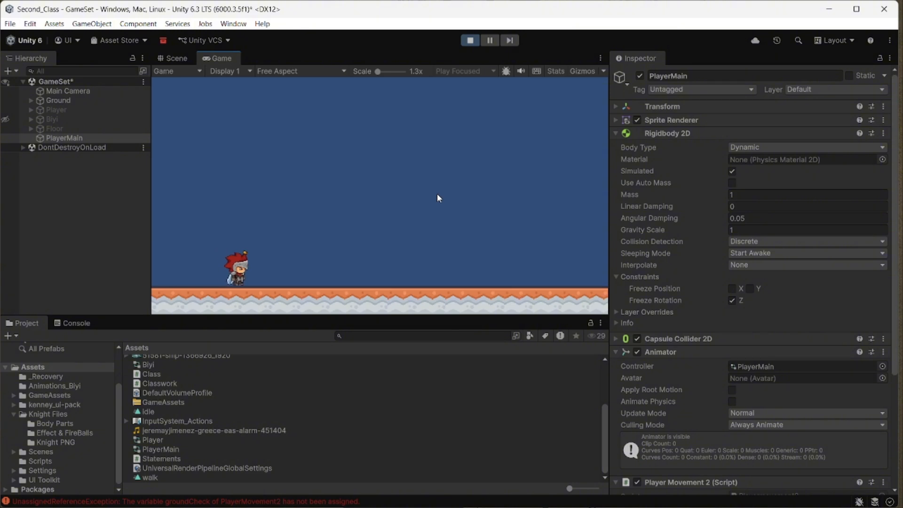
{"action": "left_click", "coordinate": [470, 41]}
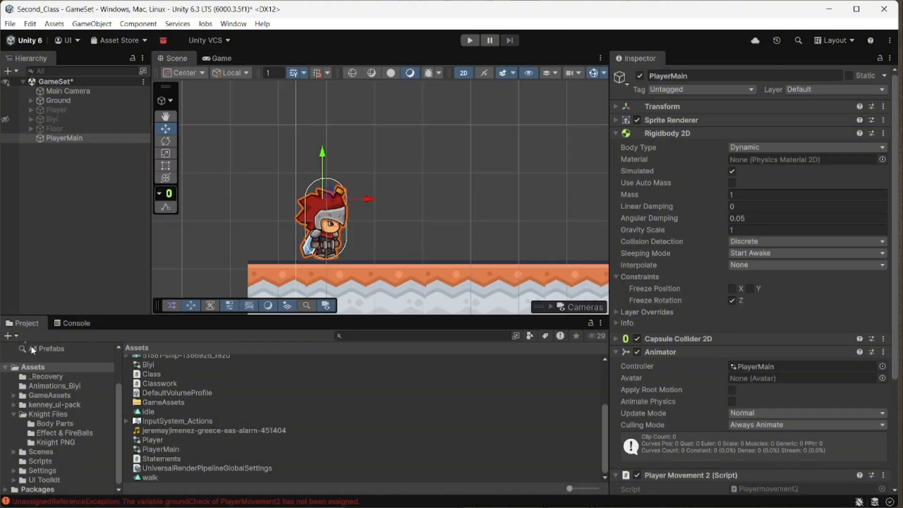
Step: Clear the console messages and return to the project files
{"action": "left_click", "coordinate": [65, 323]}
{"action": "left_click", "coordinate": [13, 336]}
{"action": "left_click", "coordinate": [23, 323]}
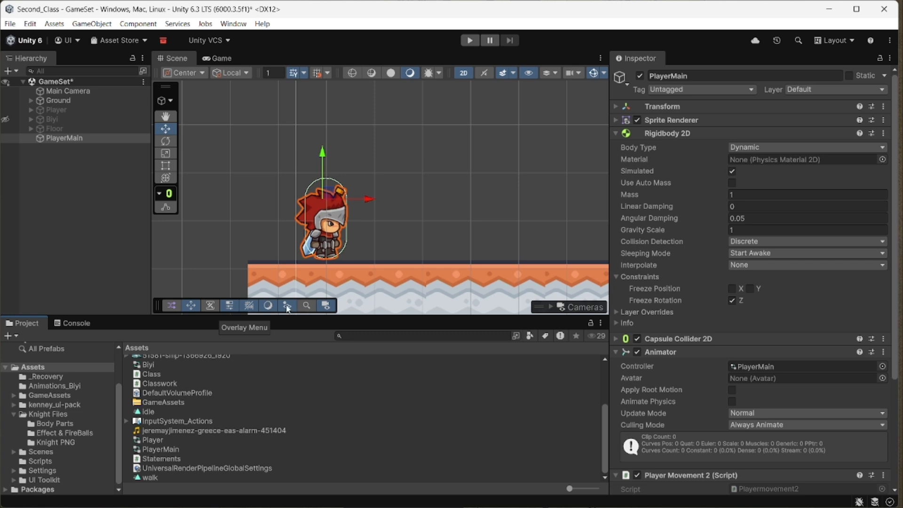
Step: Open the PlayerMain controller from the Animator component and examine its state graph, layers and parameters
{"action": "double_click", "coordinate": [765, 368]}
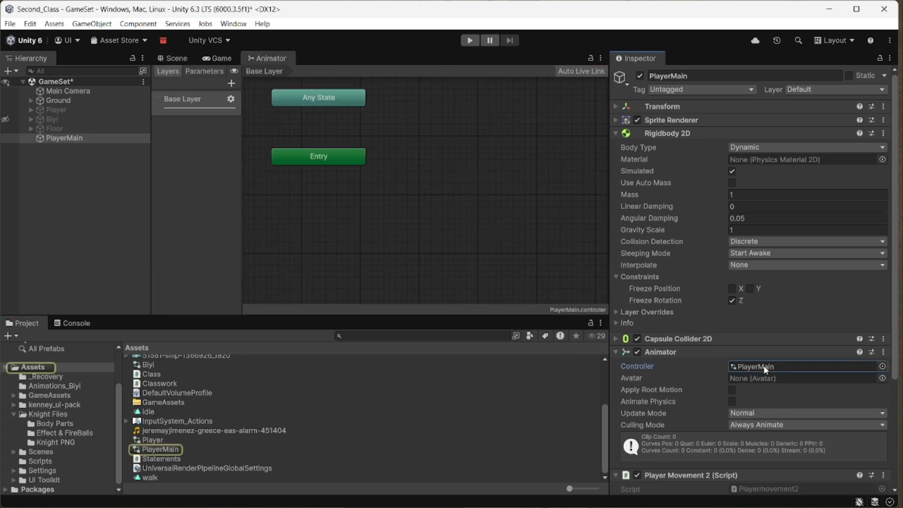
{"action": "mouse_move", "coordinate": [365, 141]}
{"action": "middle_mouse_down"}
{"action": "mouse_move", "coordinate": [455, 207]}
{"action": "mouse_move", "coordinate": [407, 180]}
{"action": "mouse_move", "coordinate": [383, 152]}
{"action": "mouse_move", "coordinate": [282, 110]}
{"action": "mouse_move", "coordinate": [371, 135]}
{"action": "middle_mouse_up"}
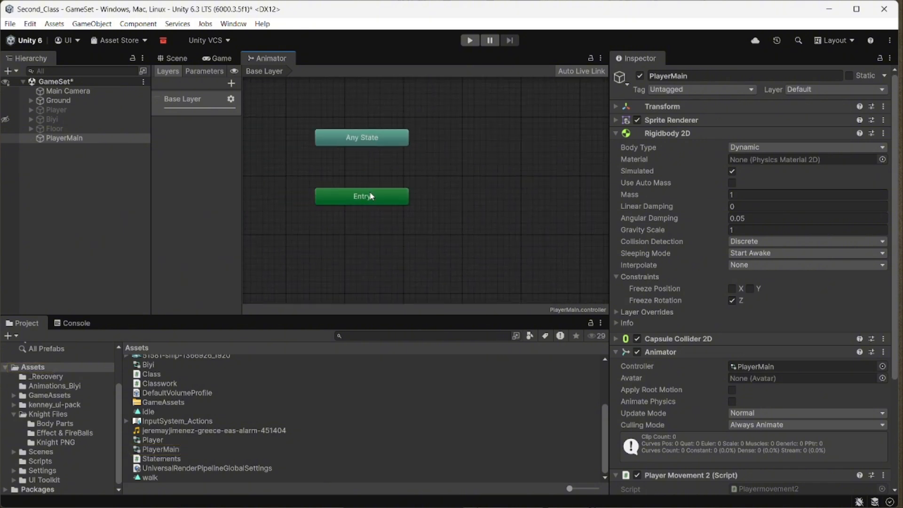
{"action": "middle_click_drag", "start_coordinate": [371, 195], "coordinate": [366, 172]}
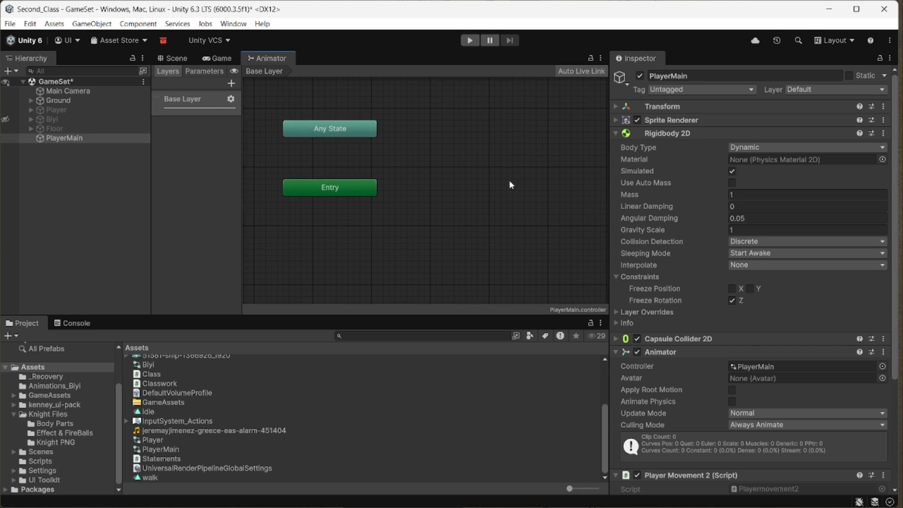
{"action": "middle_click_drag", "start_coordinate": [509, 179], "coordinate": [506, 198]}
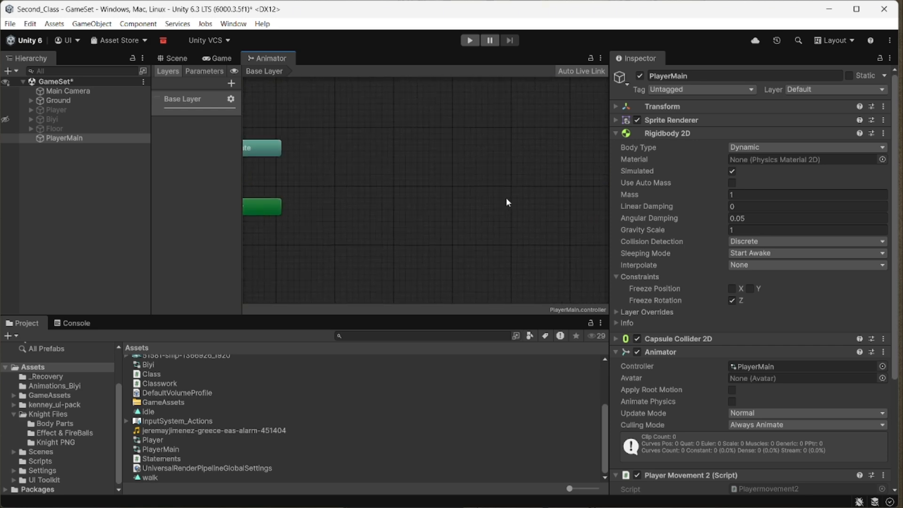
{"action": "scroll", "coordinate": [505, 203], "scroll_direction": "down", "scroll_amount": 6}
{"action": "scroll", "coordinate": [496, 207], "scroll_direction": "up", "scroll_amount": 3}
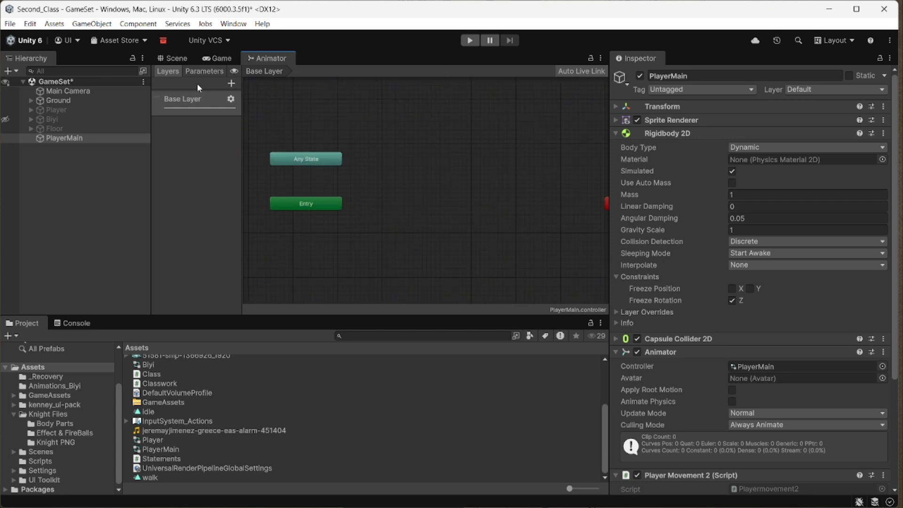
{"action": "left_click", "coordinate": [202, 71]}
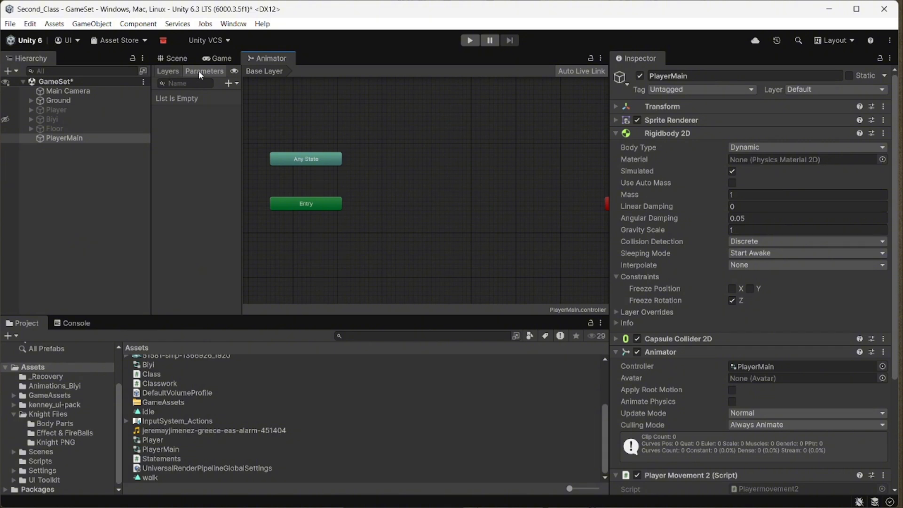
{"action": "left_click", "coordinate": [169, 72]}
{"action": "left_click", "coordinate": [205, 71]}
Step: Run the scene in play mode, check the console for PlayerMain's script errors, stop playing and return to the project files
{"action": "left_click", "coordinate": [174, 58]}
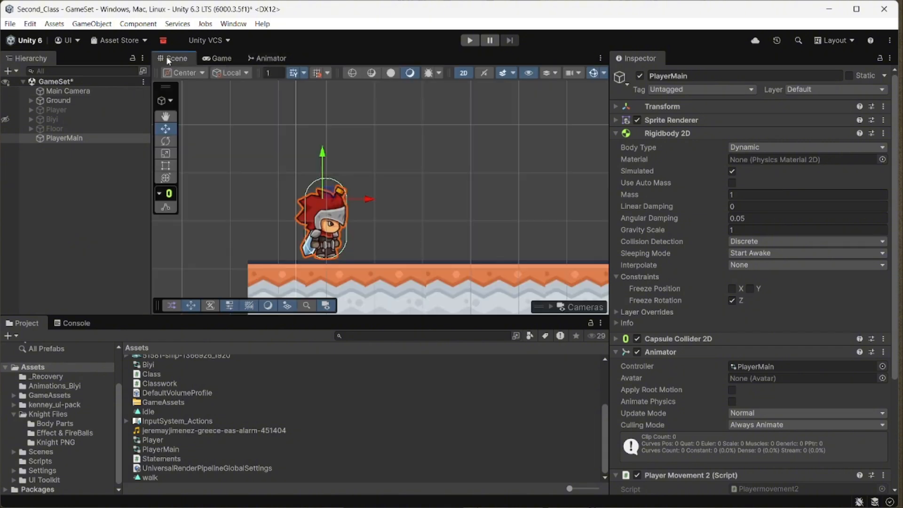
{"action": "middle_click_drag", "start_coordinate": [436, 181], "coordinate": [399, 182]}
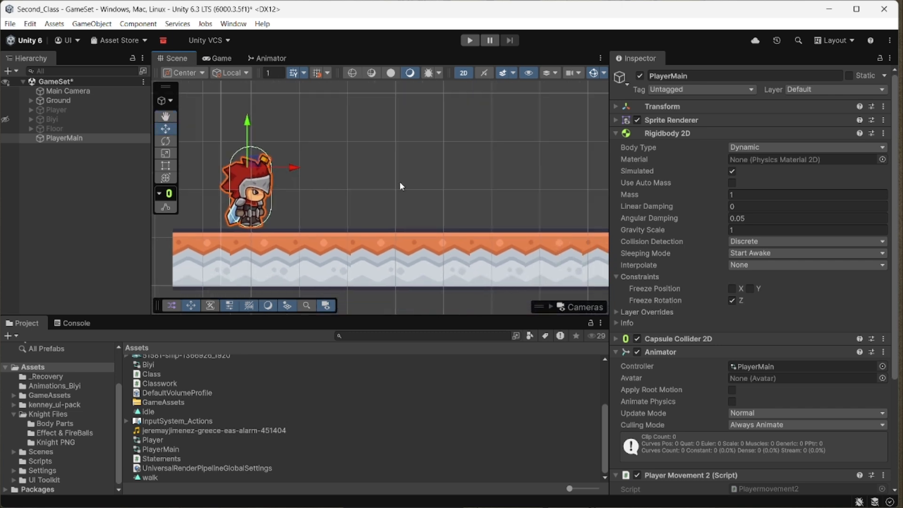
{"action": "left_click", "coordinate": [470, 40]}
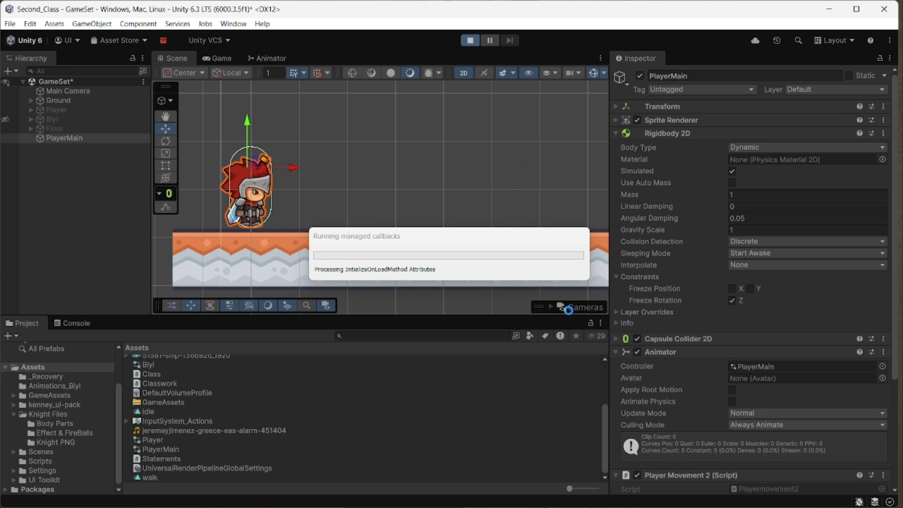
{"action": "left_click", "coordinate": [71, 324]}
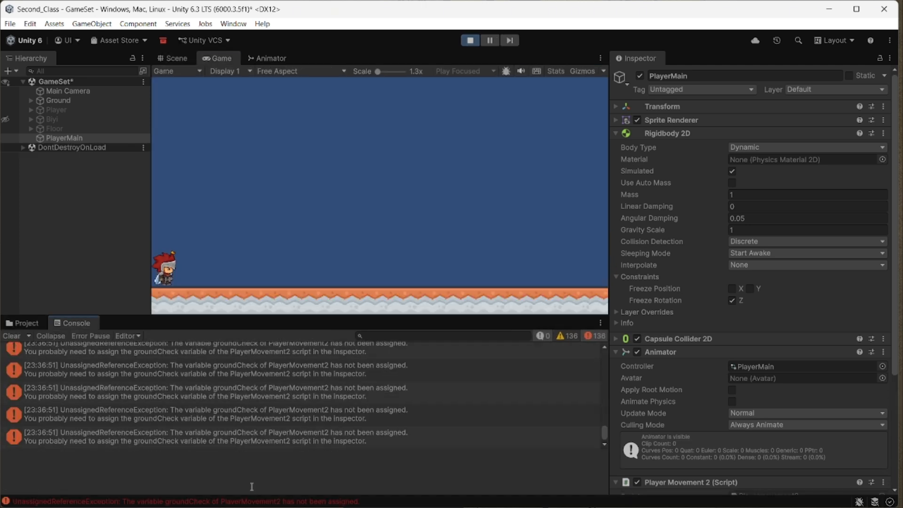
{"action": "left_click", "coordinate": [12, 336]}
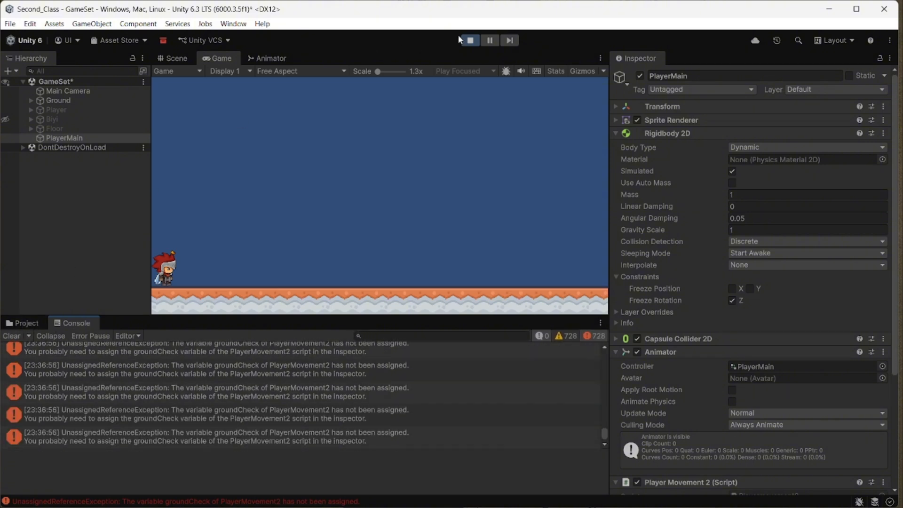
{"action": "left_click", "coordinate": [468, 40]}
{"action": "left_click", "coordinate": [18, 323]}
{"action": "left_click", "coordinate": [71, 323]}
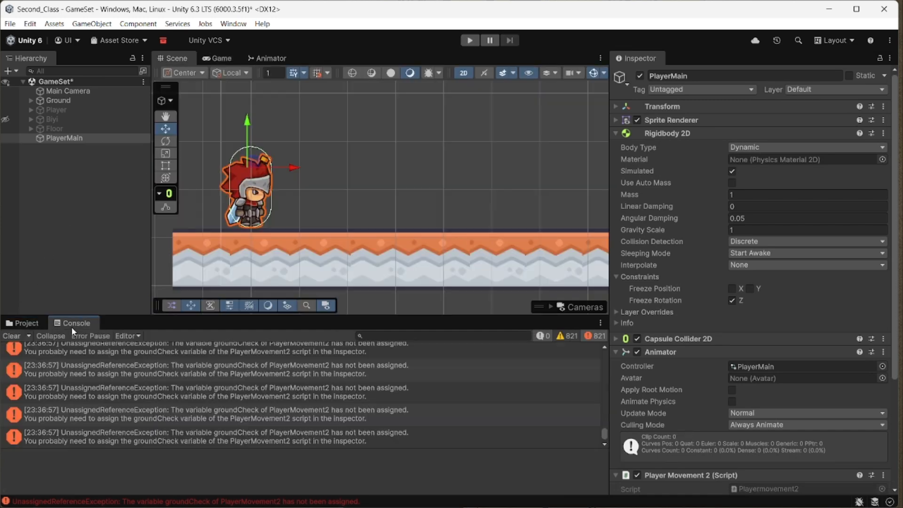
{"action": "left_click", "coordinate": [21, 323]}
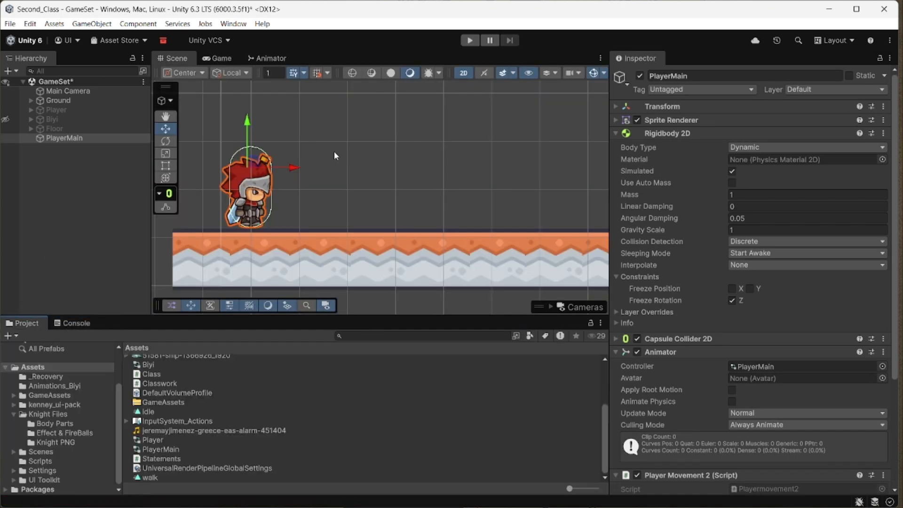
Step: Create an empty child object under PlayerMain and name it GroundCheck
{"action": "middle_click_drag", "start_coordinate": [364, 137], "coordinate": [382, 140]}
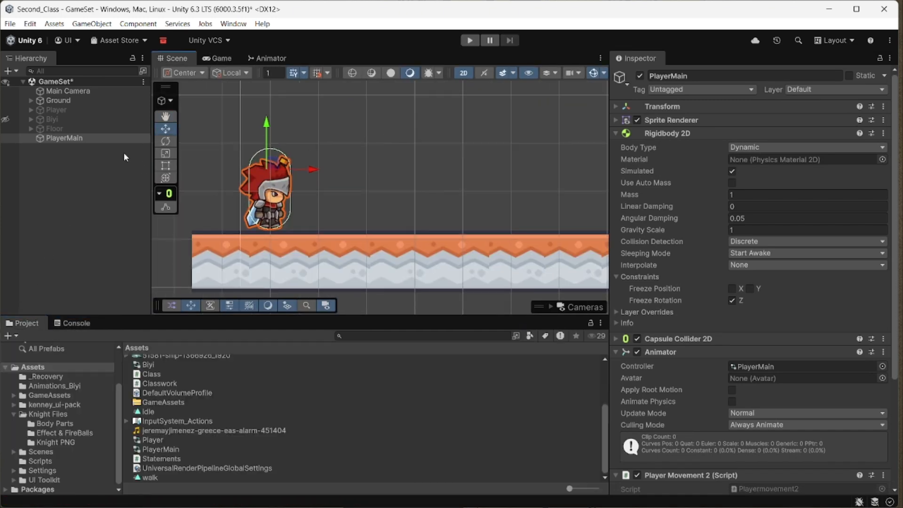
{"action": "right_click", "coordinate": [66, 138]}
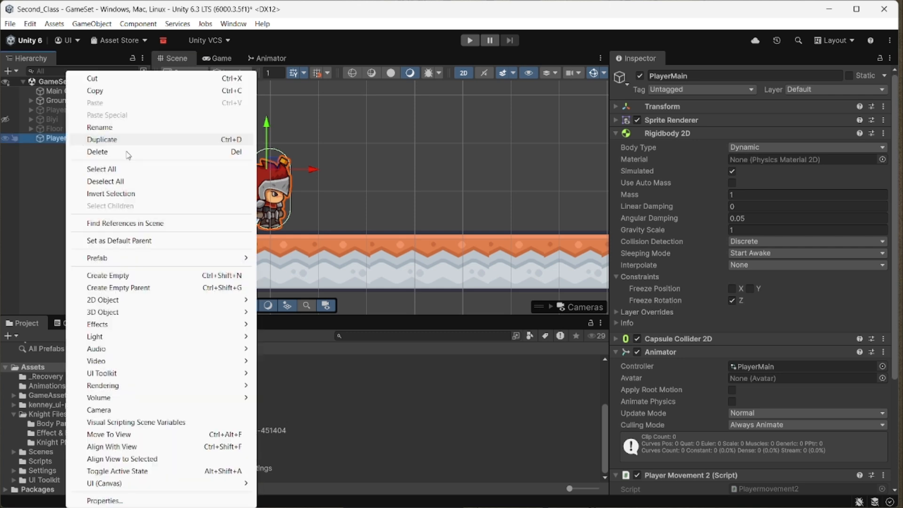
{"action": "left_click", "coordinate": [171, 274]}
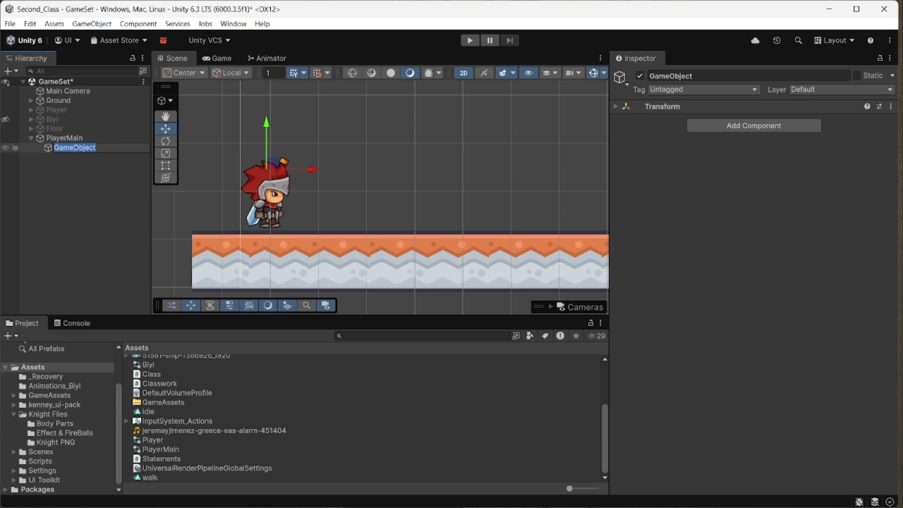
{"action": "type", "text": "GroundCheck"}
{"action": "key", "text": "Return"}
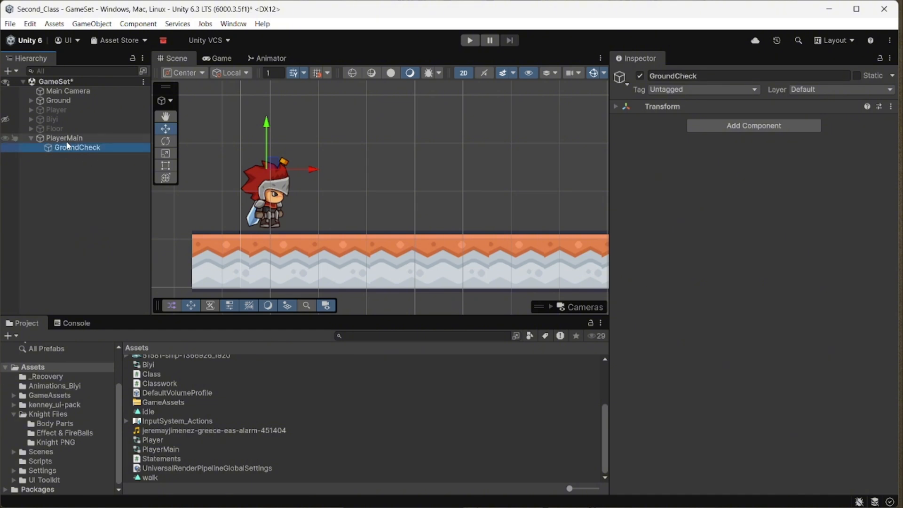
Step: Move the GroundCheck object down to the knight's feet and centre it between them
{"action": "left_click", "coordinate": [64, 138]}
{"action": "left_click", "coordinate": [87, 149]}
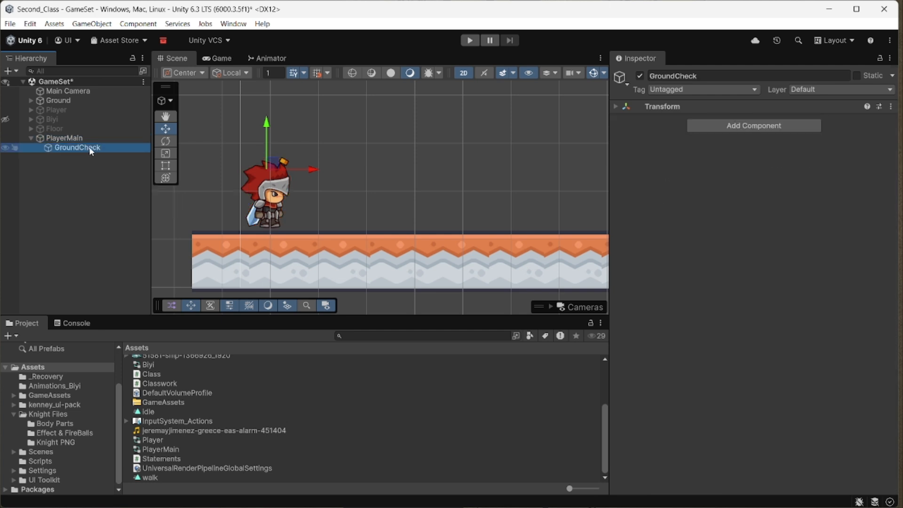
{"action": "left_click", "coordinate": [71, 138]}
{"action": "left_click", "coordinate": [79, 148]}
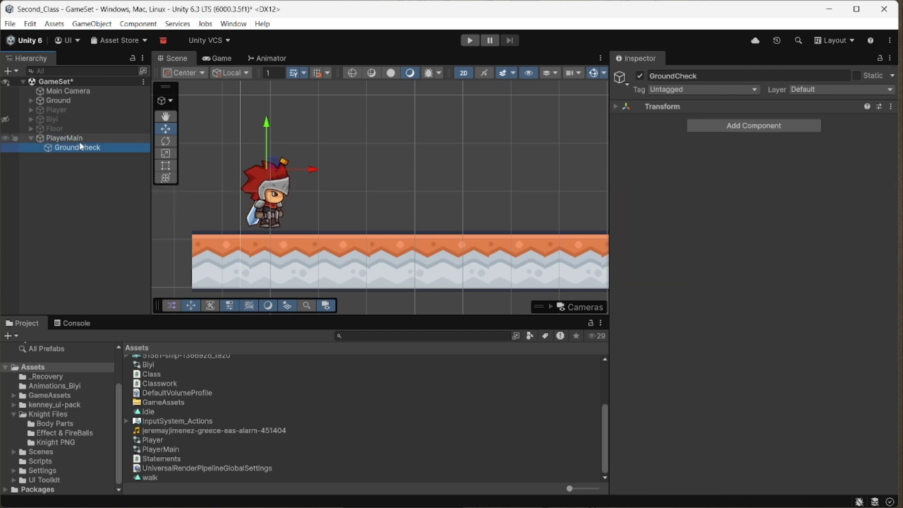
{"action": "left_click", "coordinate": [79, 140]}
{"action": "left_click", "coordinate": [79, 148]}
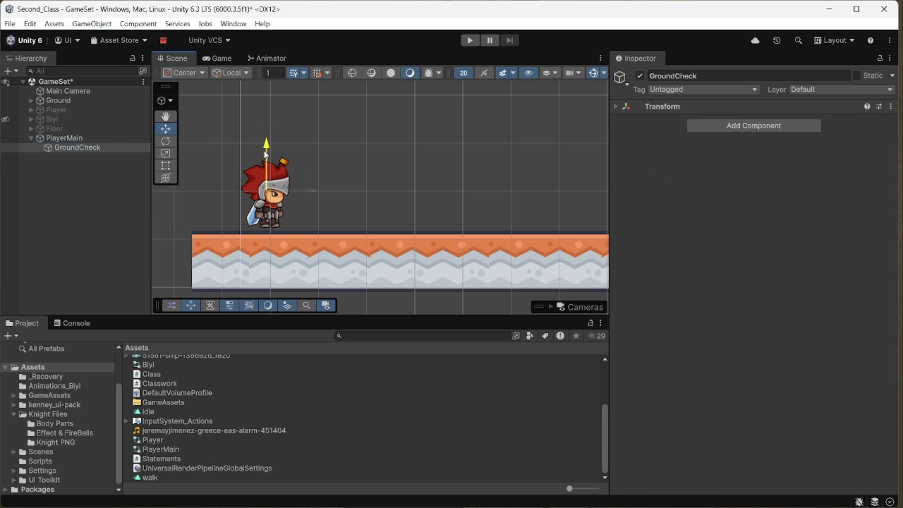
{"action": "scroll", "coordinate": [303, 196], "scroll_direction": "up", "scroll_amount": 5}
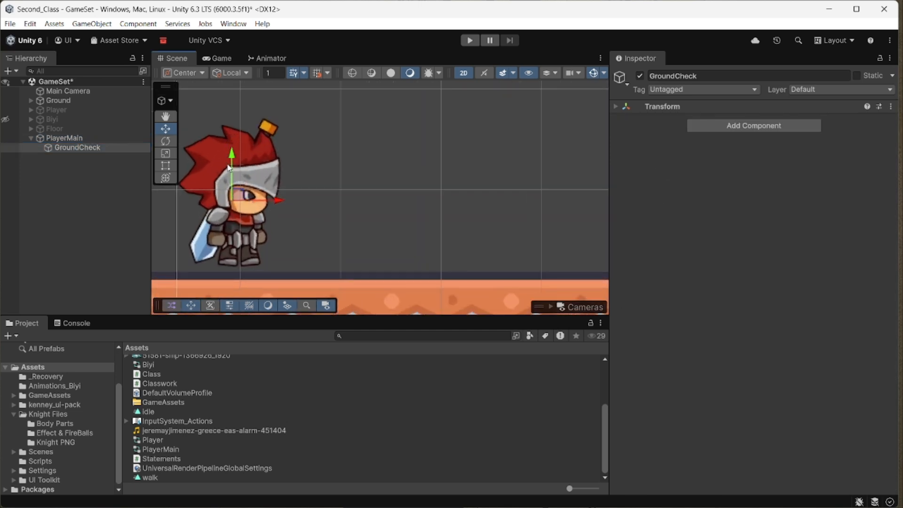
{"action": "left_click_drag", "start_coordinate": [232, 163], "coordinate": [231, 222]}
{"action": "left_click_drag", "start_coordinate": [274, 264], "coordinate": [280, 264]}
{"action": "left_click_drag", "start_coordinate": [283, 266], "coordinate": [286, 267]}
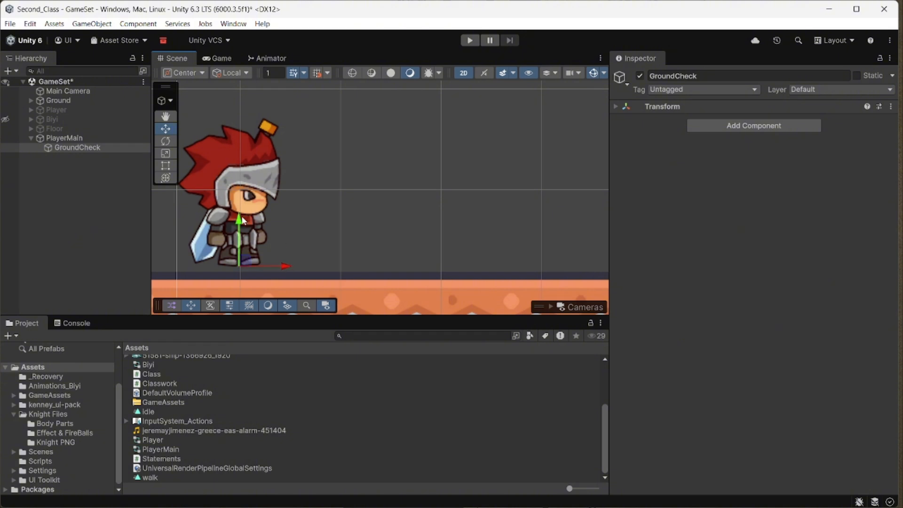
{"action": "left_click_drag", "start_coordinate": [238, 220], "coordinate": [238, 220]}
Step: Assign GroundCheck to the Ground Check reference of PlayerMain's Player Movement 2 script and save the scene
{"action": "left_click", "coordinate": [66, 139]}
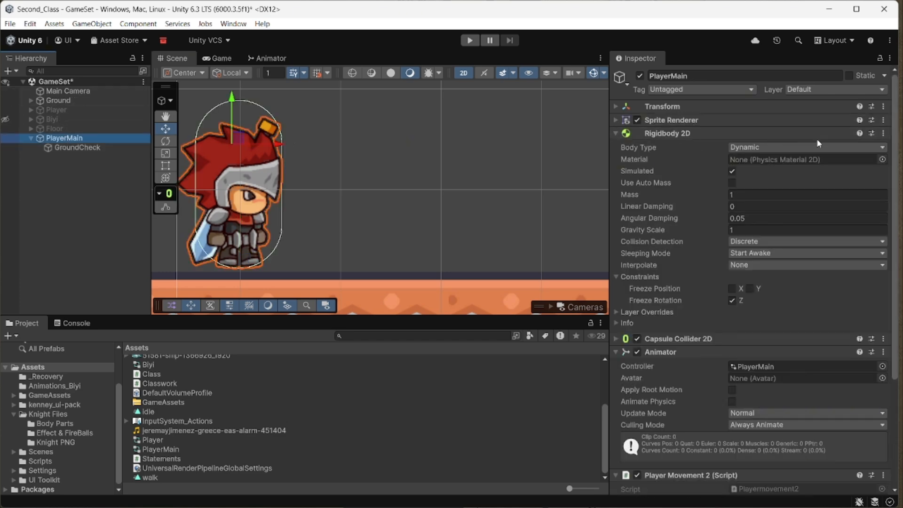
{"action": "scroll", "coordinate": [646, 303], "scroll_direction": "down", "scroll_amount": 5}
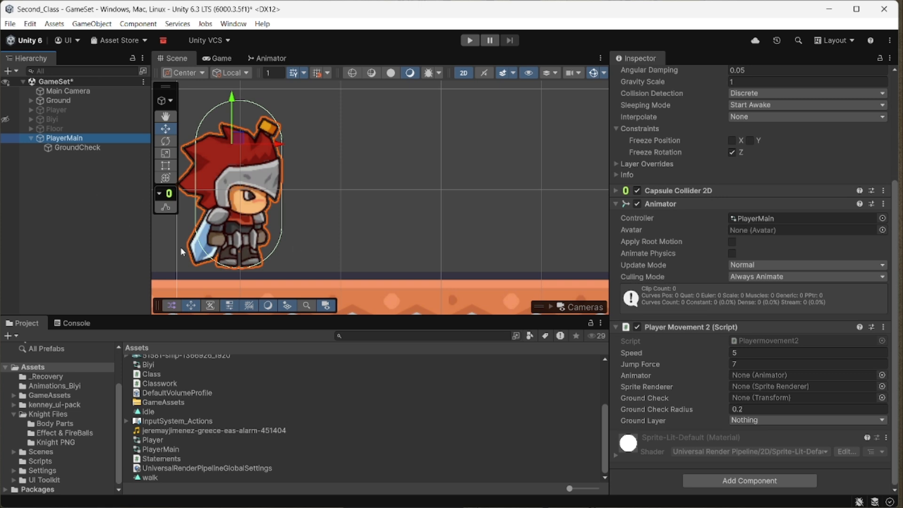
{"action": "left_click_drag", "start_coordinate": [78, 147], "coordinate": [761, 398]}
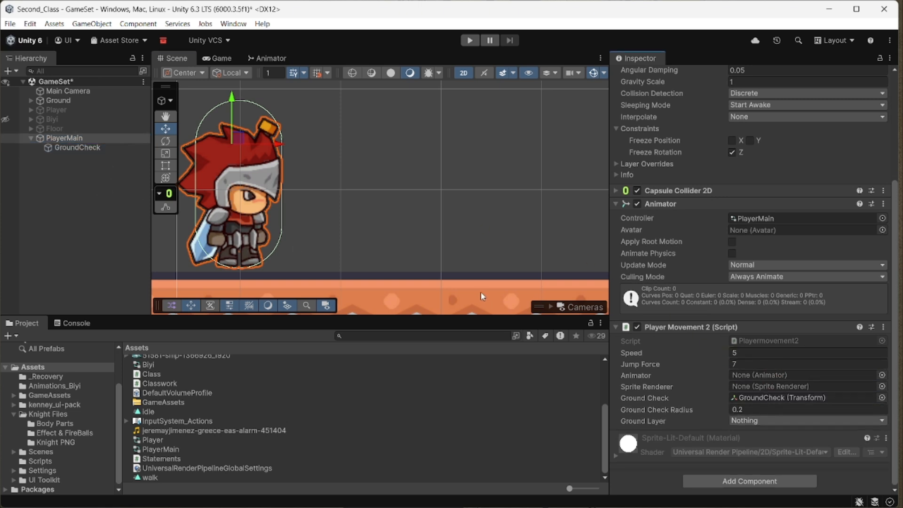
{"action": "key", "text": "ctrl+s"}
Step: Test walking PlayerMain right and left in play mode with the console open, and stop playing
{"action": "left_click", "coordinate": [470, 40]}
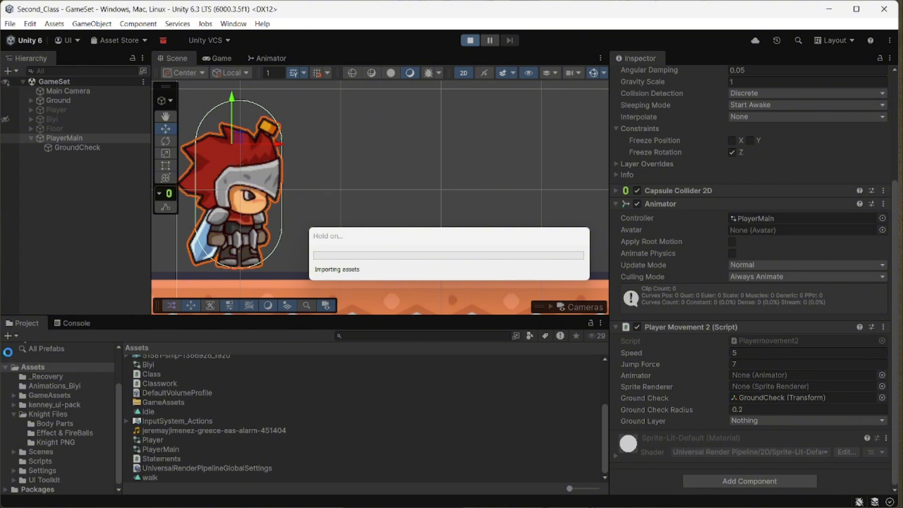
{"action": "left_click", "coordinate": [75, 321]}
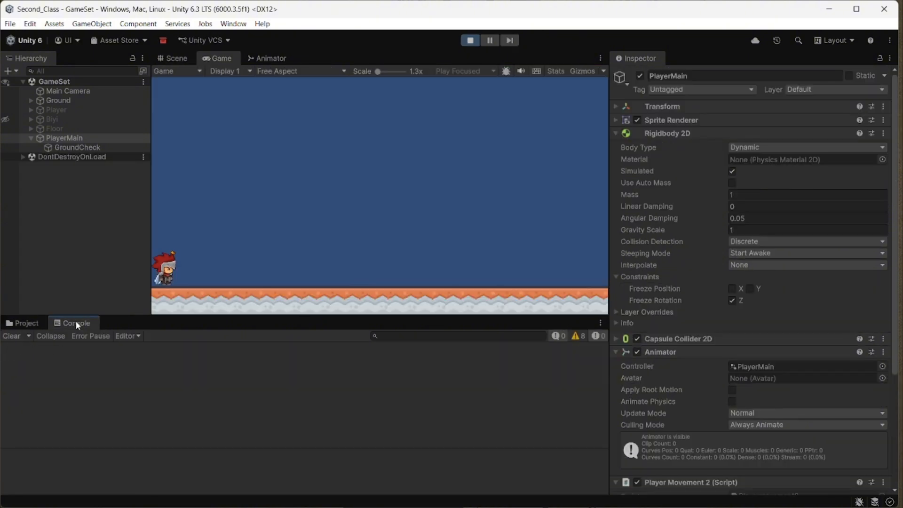
{"action": "left_click", "coordinate": [342, 216]}
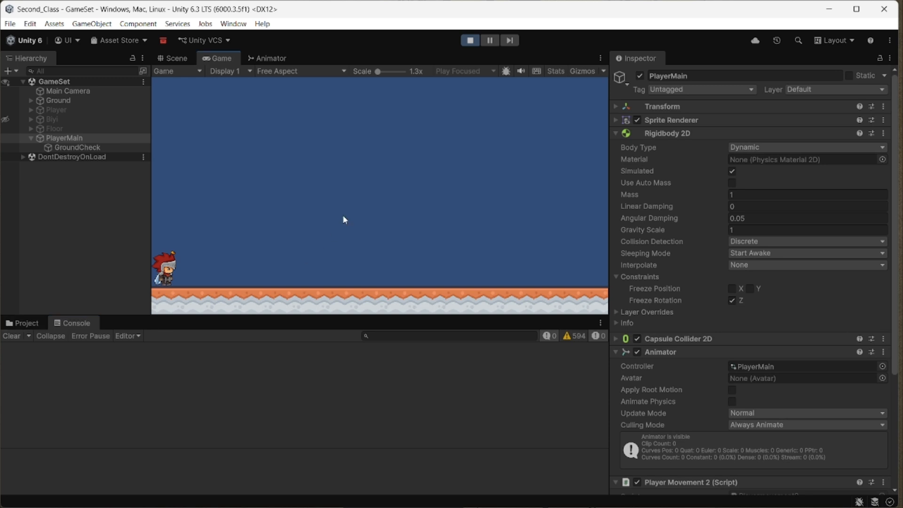
{"action": "key", "text": "d"}
{"action": "key", "text": "a"}
{"action": "key", "text": "d"}
{"action": "key", "text": "a"}
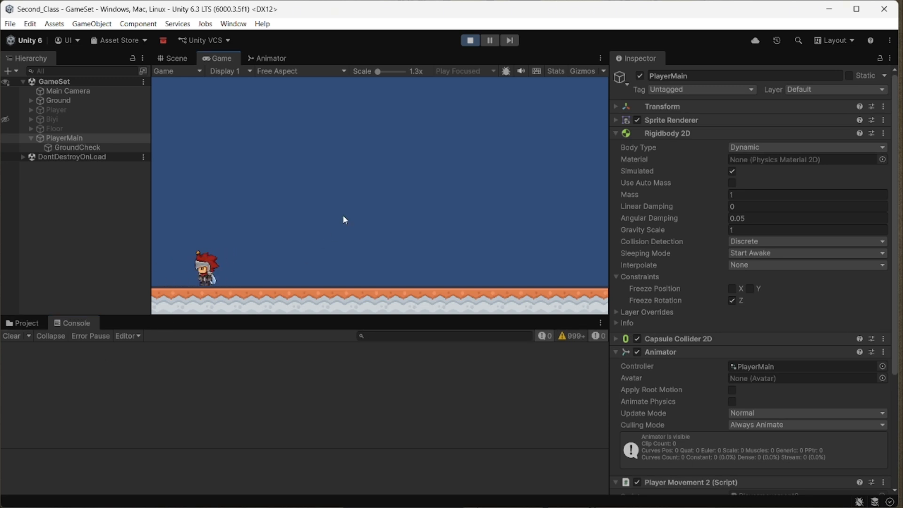
{"action": "key", "text": "d"}
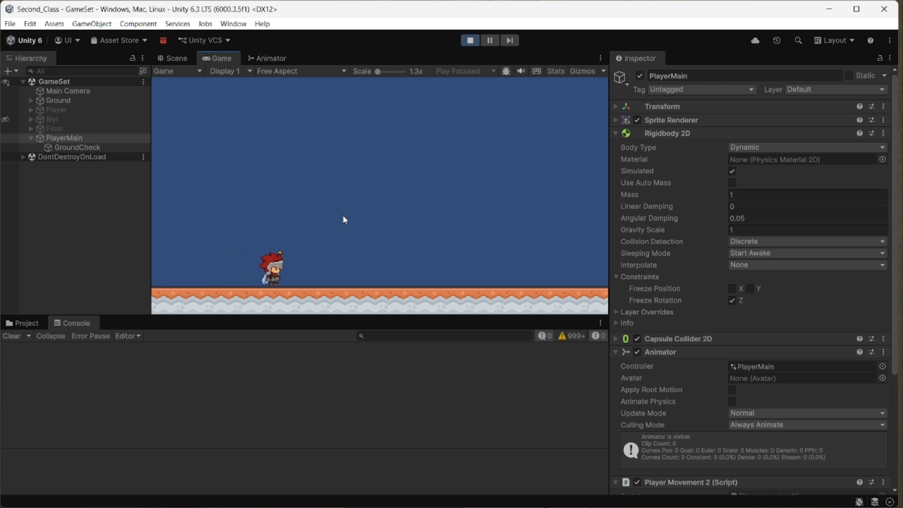
{"action": "key", "text": "a"}
{"action": "key", "text": "d"}
{"action": "key", "text": "a"}
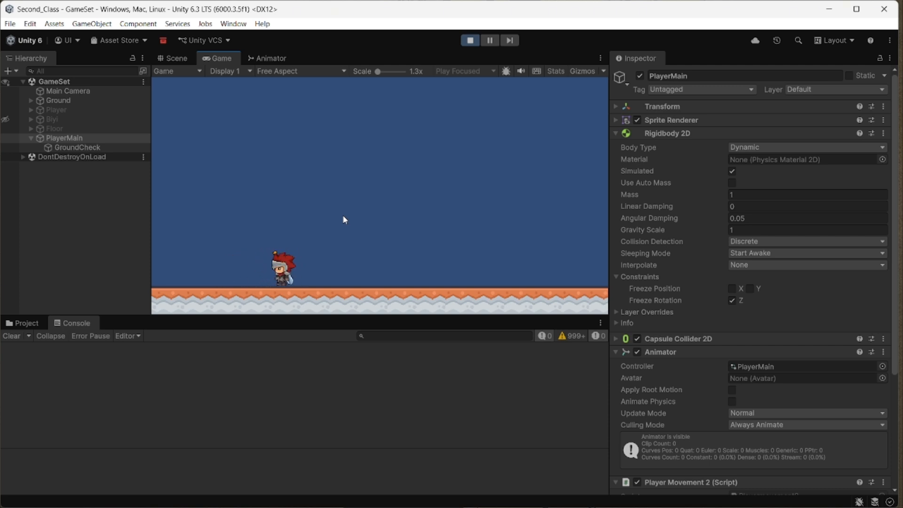
{"action": "key", "text": "d"}
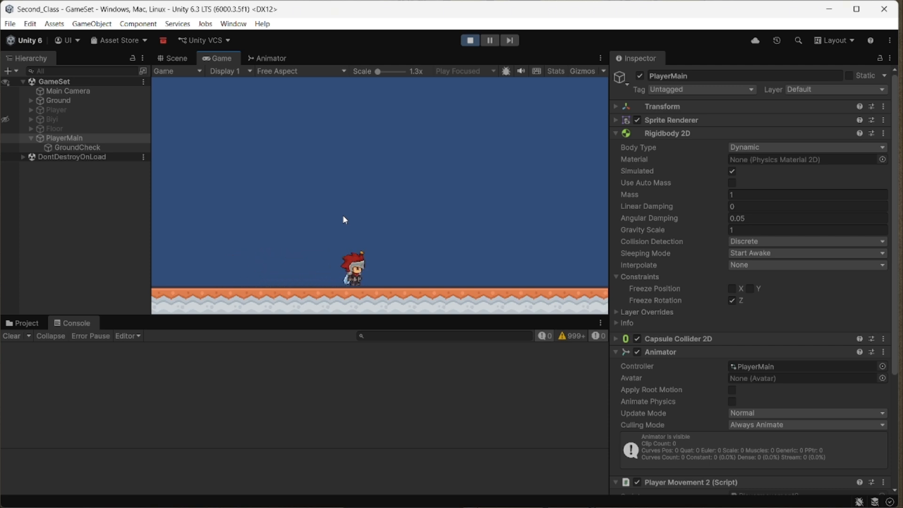
{"action": "left_click", "coordinate": [472, 40]}
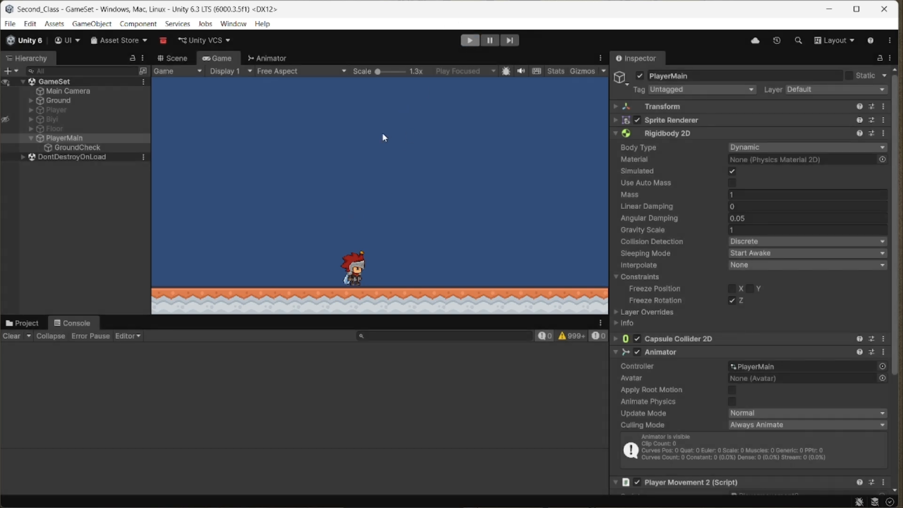
Step: Open the Animation window and dock it beneath the Scene view
{"action": "left_click", "coordinate": [272, 58]}
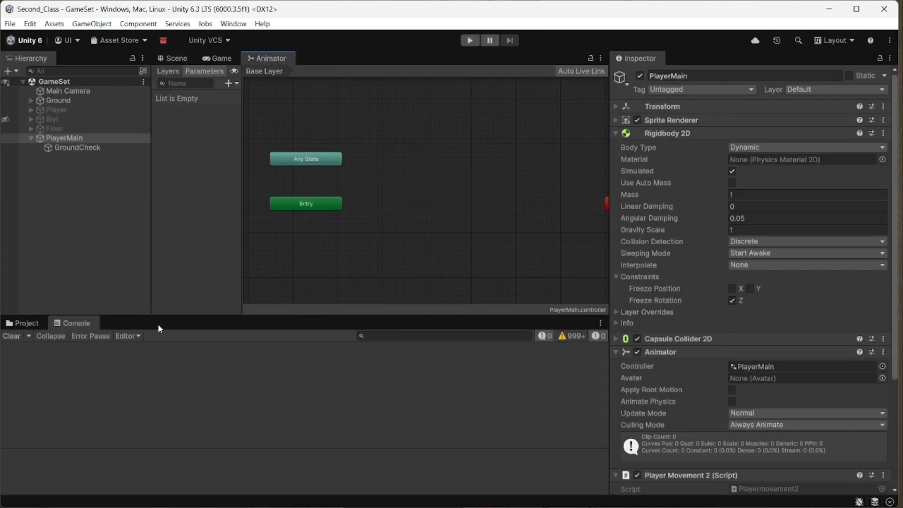
{"action": "left_click", "coordinate": [177, 62]}
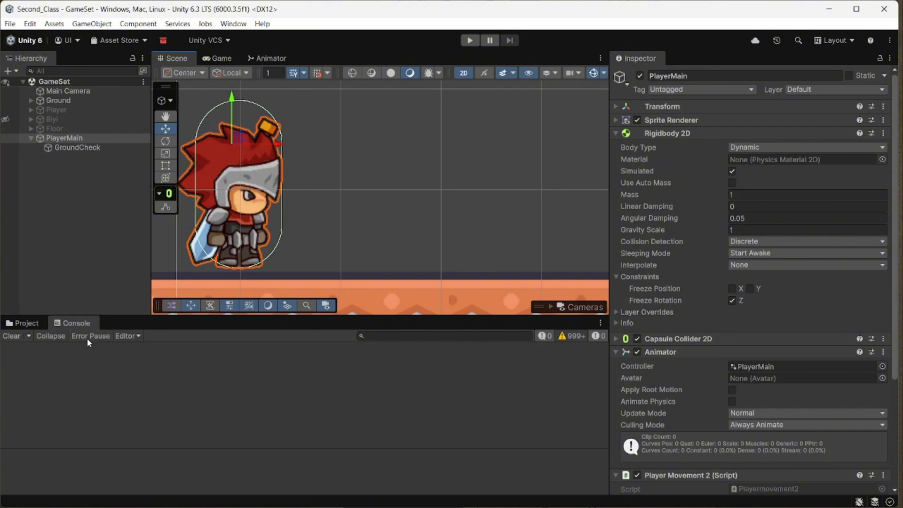
{"action": "left_click", "coordinate": [232, 24]}
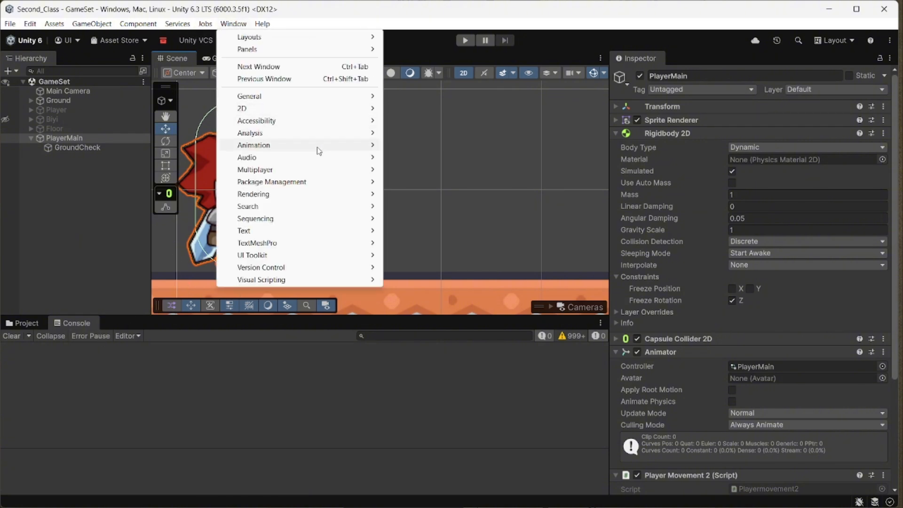
{"action": "mouse_move", "coordinate": [358, 145]}
{"action": "left_click", "coordinate": [417, 146]}
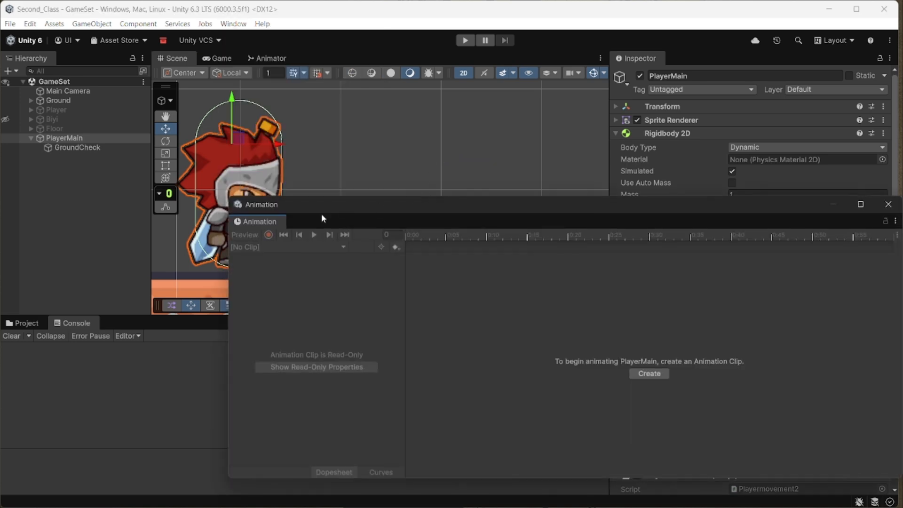
{"action": "left_click_drag", "start_coordinate": [351, 206], "coordinate": [446, 295]}
{"action": "left_click_drag", "start_coordinate": [358, 311], "coordinate": [241, 272]}
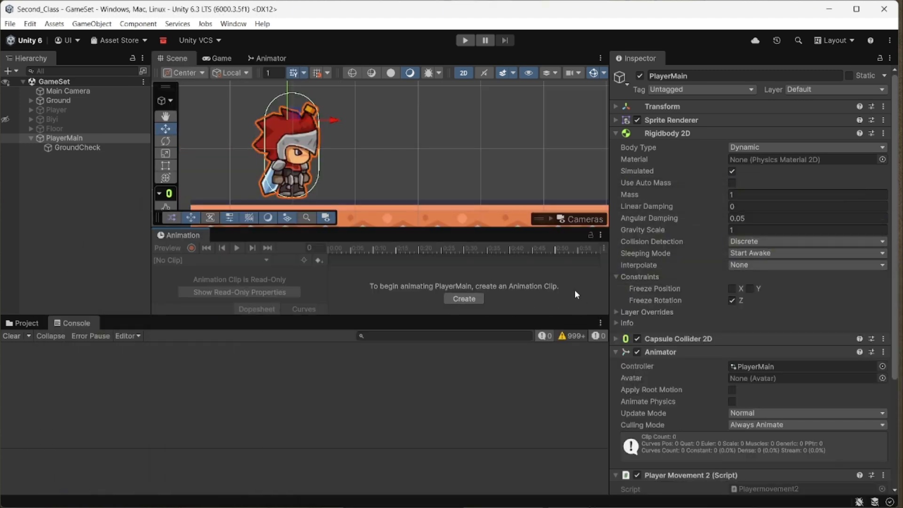
Step: Begin a new animation clip for PlayerMain and add a new folder in Assets, entering a name that starts with "Animatio"
{"action": "left_click", "coordinate": [63, 137]}
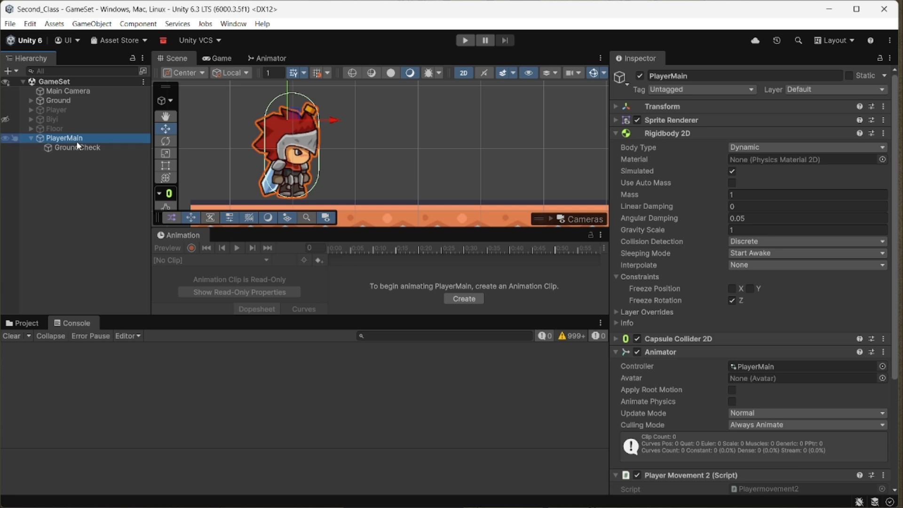
{"action": "left_click", "coordinate": [64, 199]}
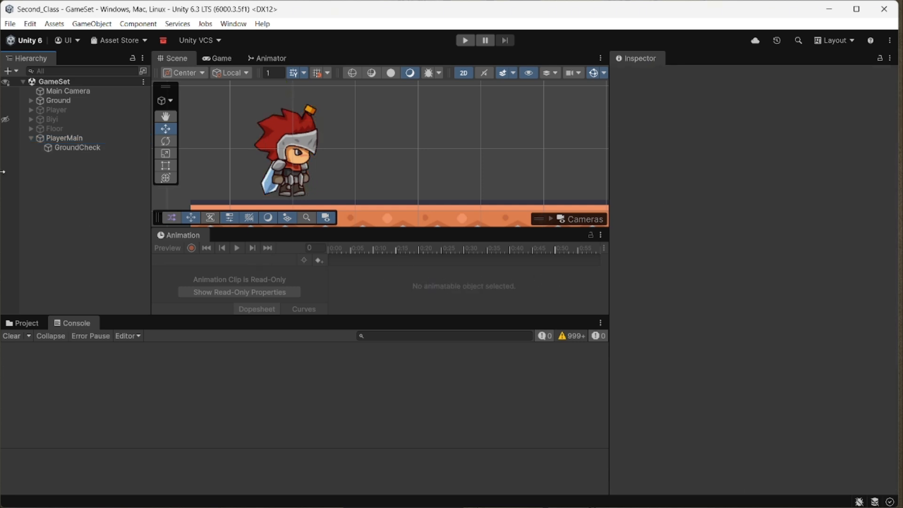
{"action": "left_click", "coordinate": [66, 139]}
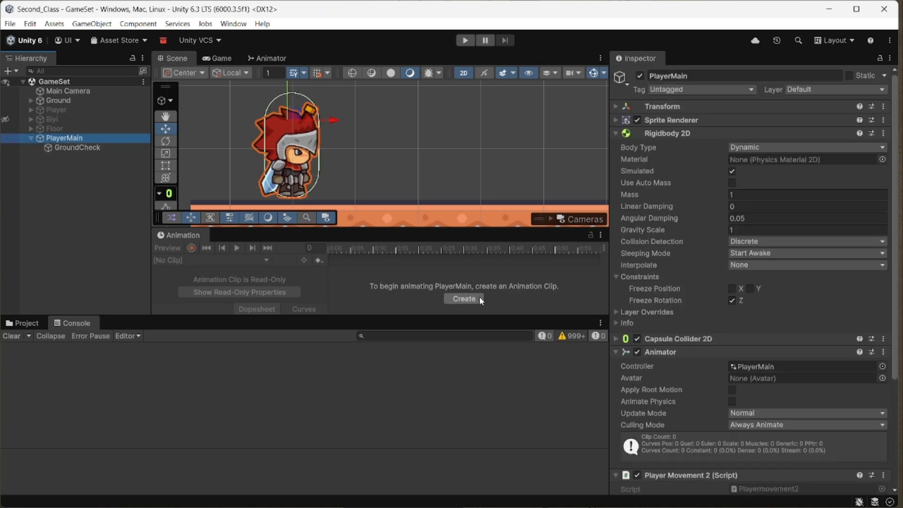
{"action": "left_click", "coordinate": [463, 298]}
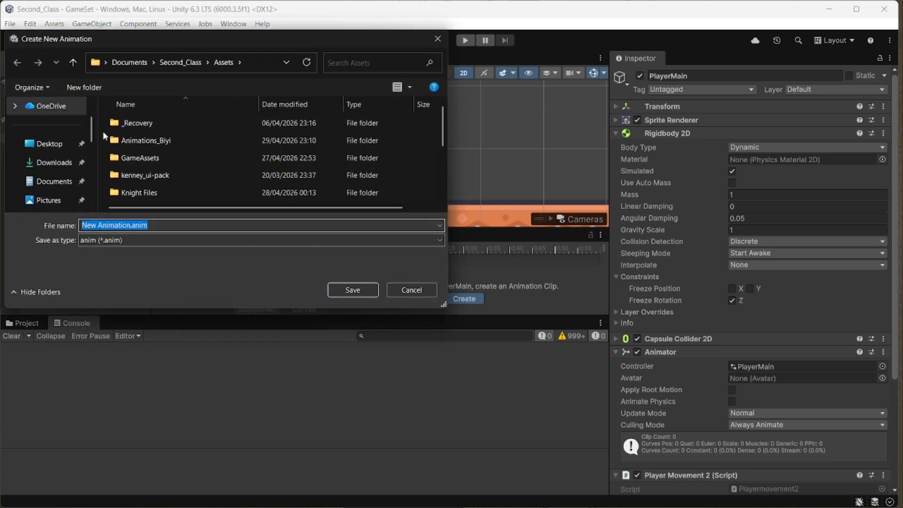
{"action": "right_click", "coordinate": [394, 140]}
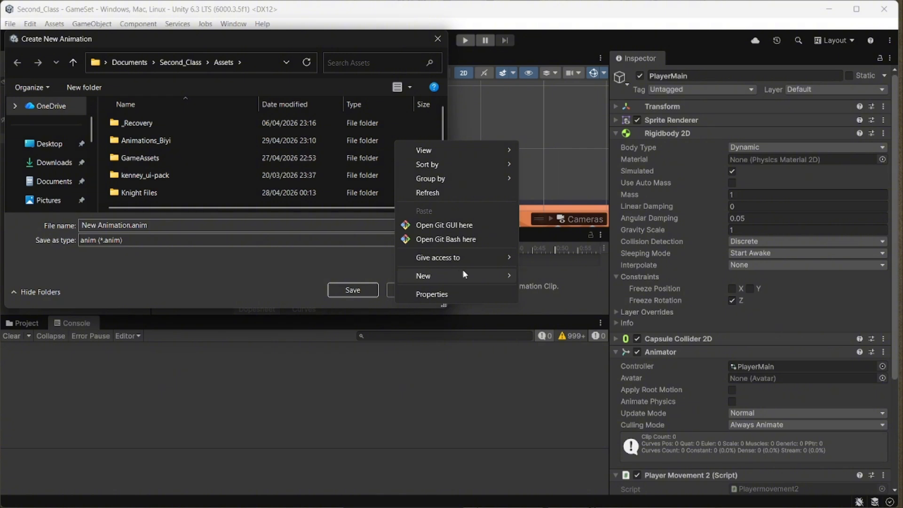
{"action": "mouse_move", "coordinate": [464, 274]}
{"action": "left_click", "coordinate": [545, 274]}
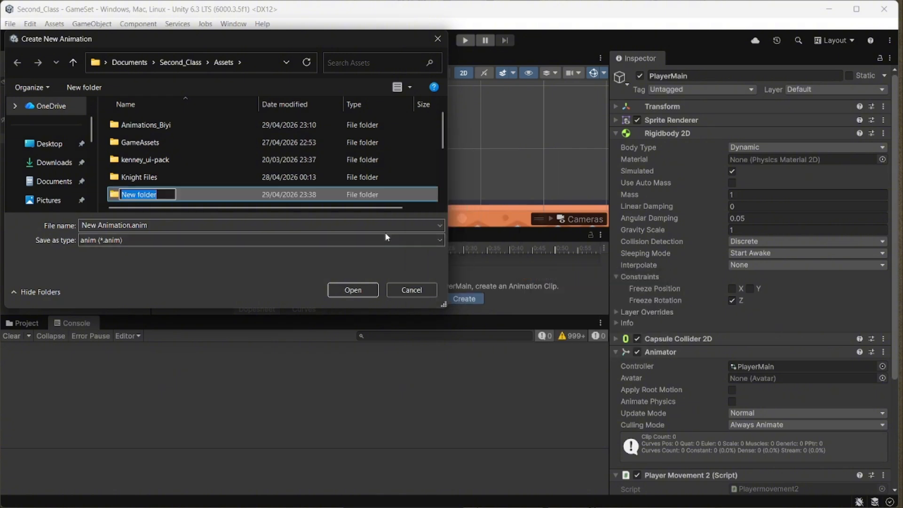
{"action": "type", "text": "Animatio"}
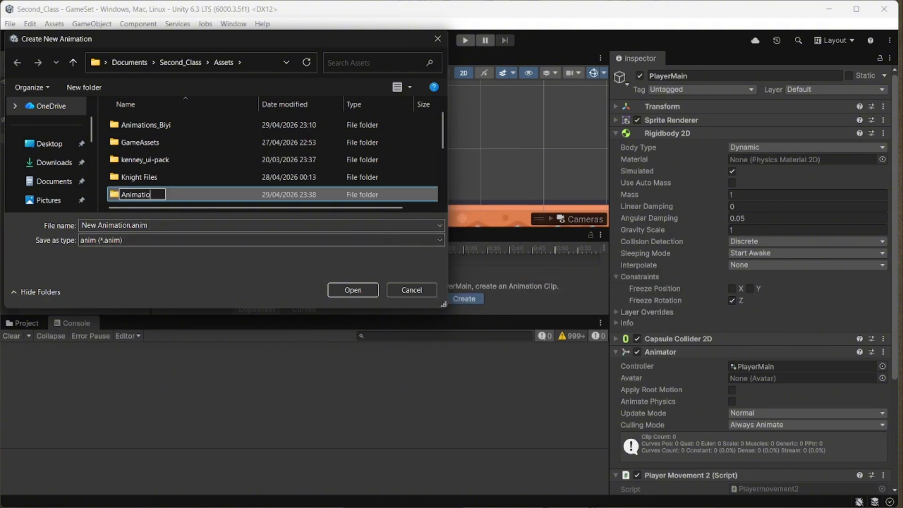
Step: Name the new folder in Assets Animations_PlayerMain and open it as the animation's save location
{"action": "type", "text": "n_"}
{"action": "key", "text": "BackSpace"}
{"action": "type", "text": "s_Player"}
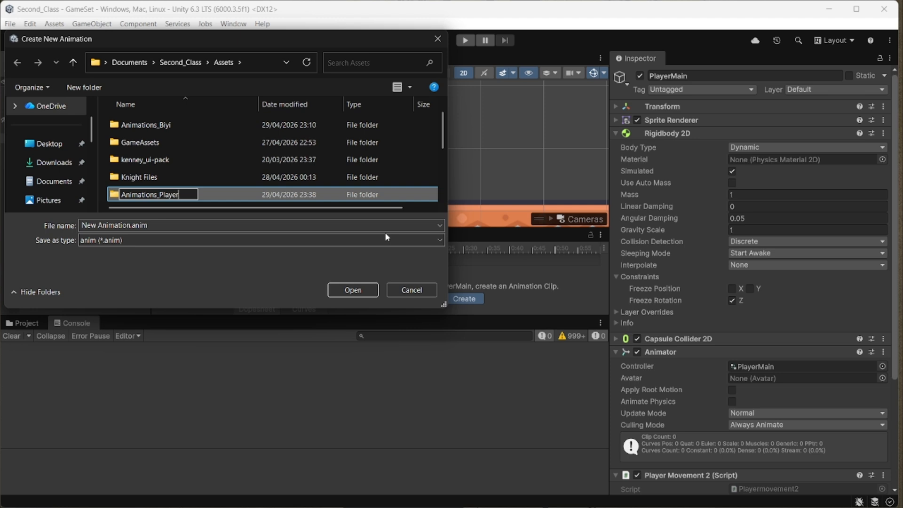
{"action": "type", "text": "Main"}
{"action": "double_click", "coordinate": [243, 193]}
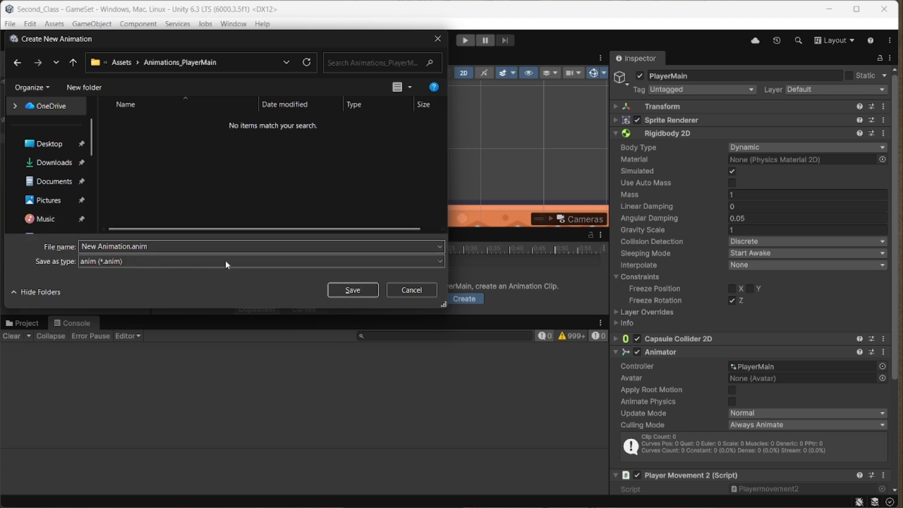
Step: Save PlayerMain's new animation clip as Idle.anim in the Animations_PlayerMain folder
{"action": "double_click", "coordinate": [101, 246]}
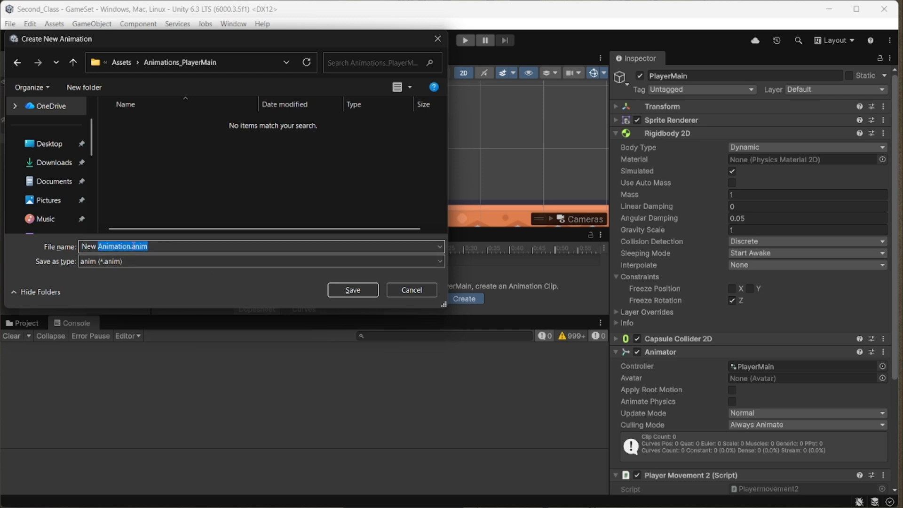
{"action": "left_click", "coordinate": [92, 246]}
{"action": "left_click_drag", "start_coordinate": [82, 246], "coordinate": [129, 247]}
{"action": "key", "text": "BackSpace"}
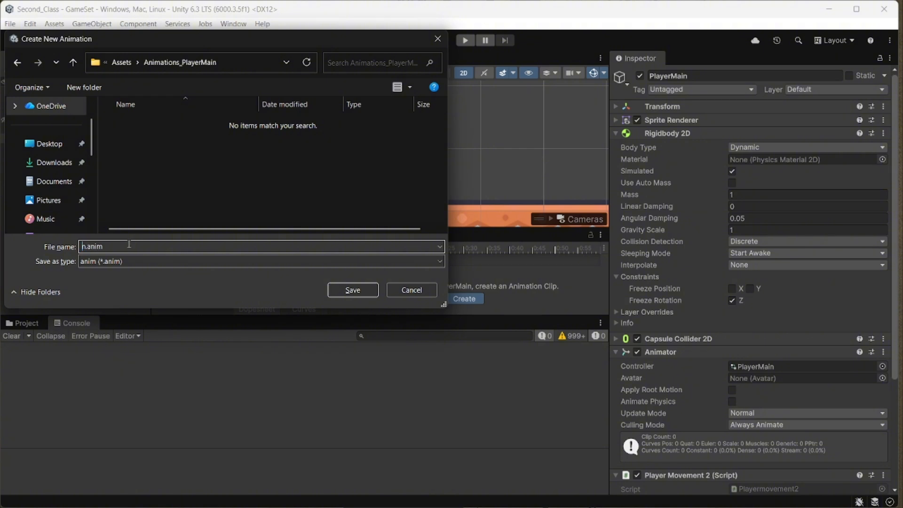
{"action": "key", "text": "Delete"}
{"action": "type", "text": "Idle"}
{"action": "key", "text": "Return"}
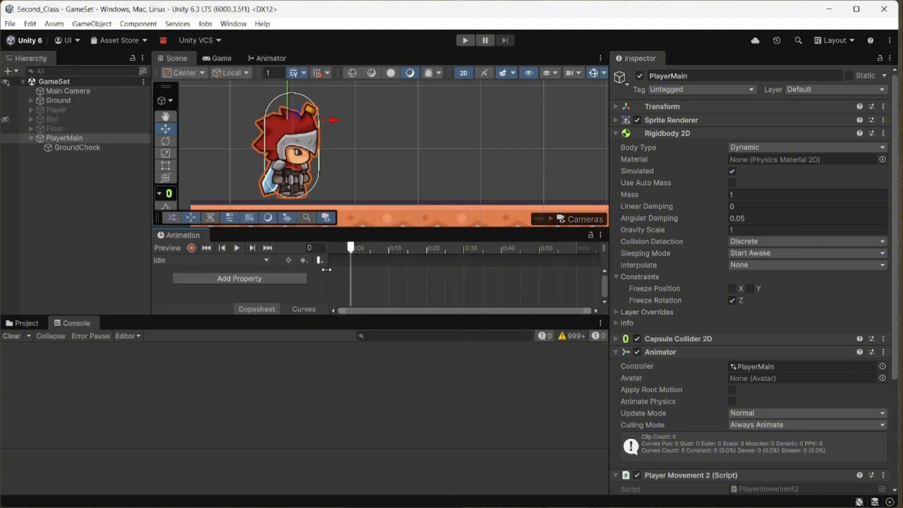
Step: Add the sprites Knight_idle_01 through Knight_idle_06 from the Knight PNG folder to the Idle clip's timeline
{"action": "left_click", "coordinate": [22, 323]}
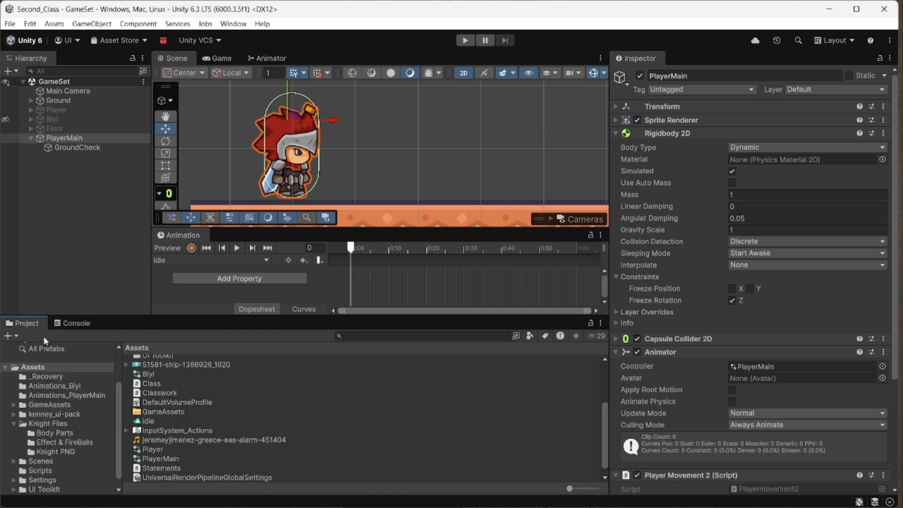
{"action": "left_click", "coordinate": [57, 453]}
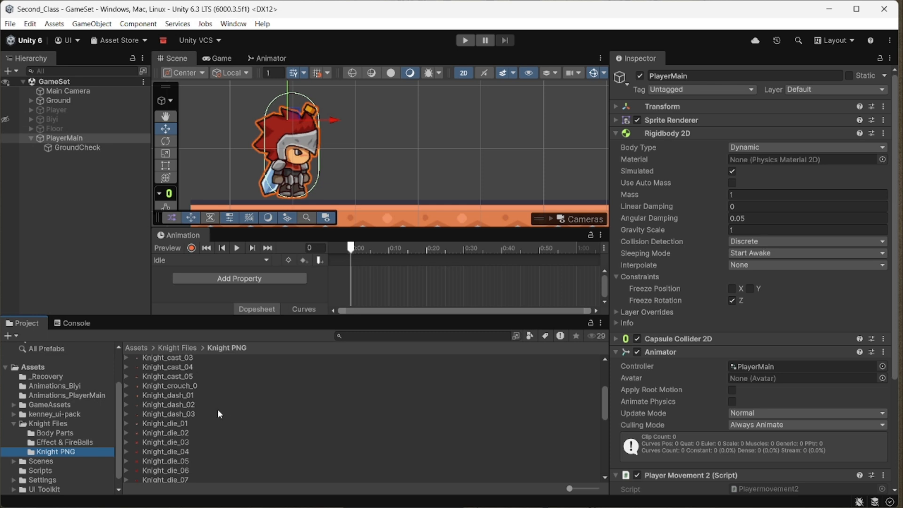
{"action": "scroll", "coordinate": [150, 413], "scroll_direction": "down", "scroll_amount": 5}
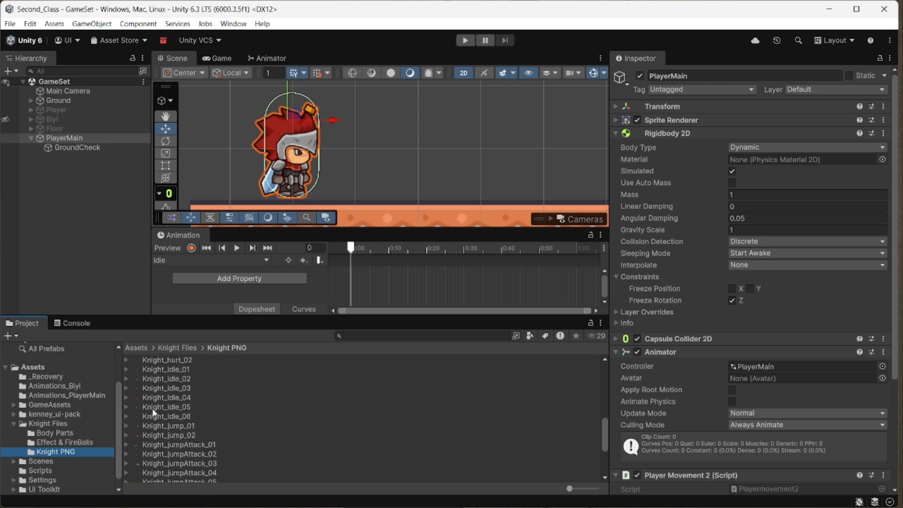
{"action": "scroll", "coordinate": [202, 401], "scroll_direction": "up", "scroll_amount": 2}
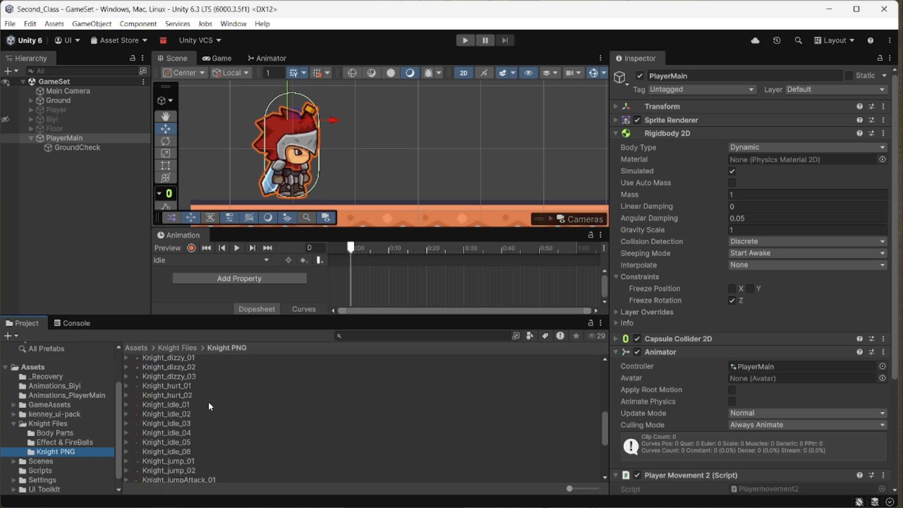
{"action": "left_click", "coordinate": [177, 407]}
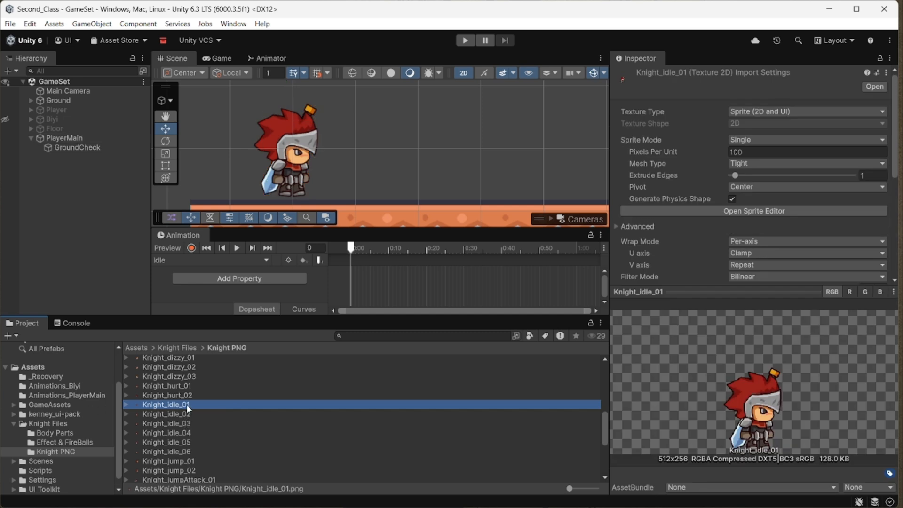
{"action": "left_click", "coordinate": [190, 451], "text": "shift"}
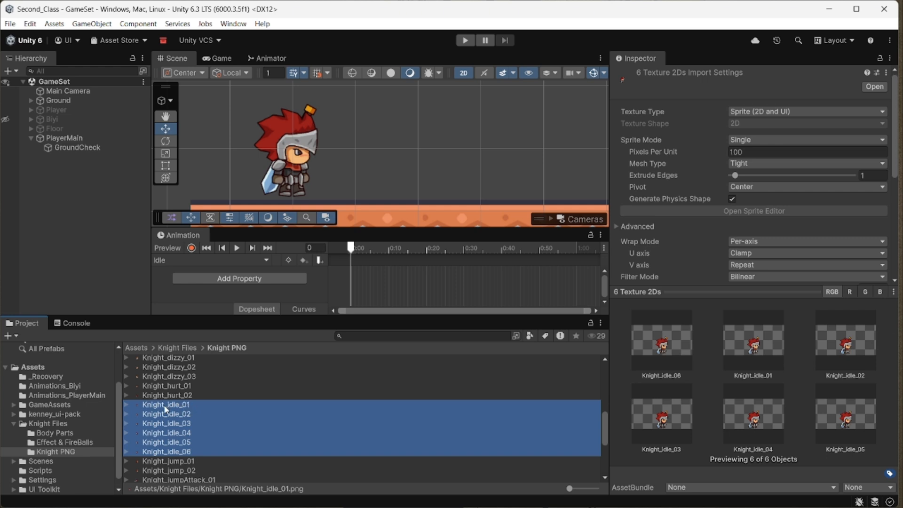
{"action": "left_click_drag", "start_coordinate": [164, 405], "coordinate": [433, 283]}
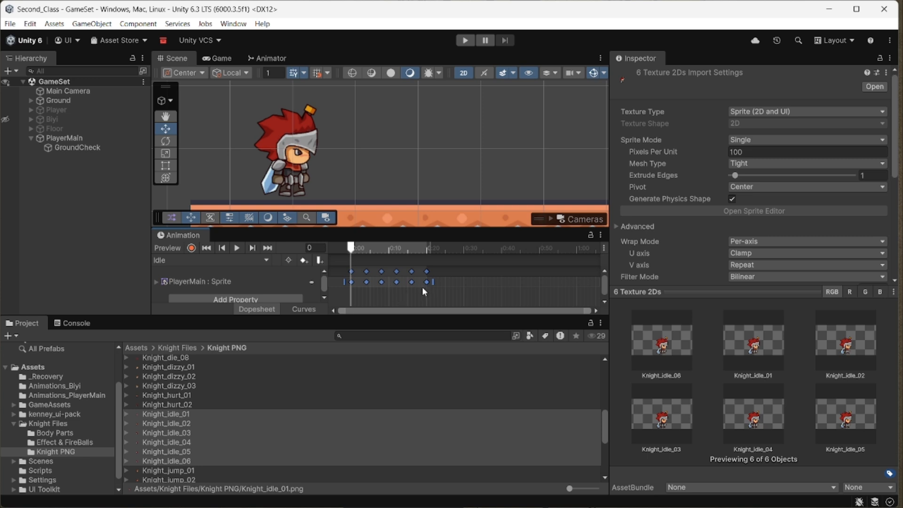
Step: Undo the last keyframe spacing and stretch the Idle clip's sprite keyframes so the last one falls at 0:20
{"action": "key", "text": "ctrl+z"}
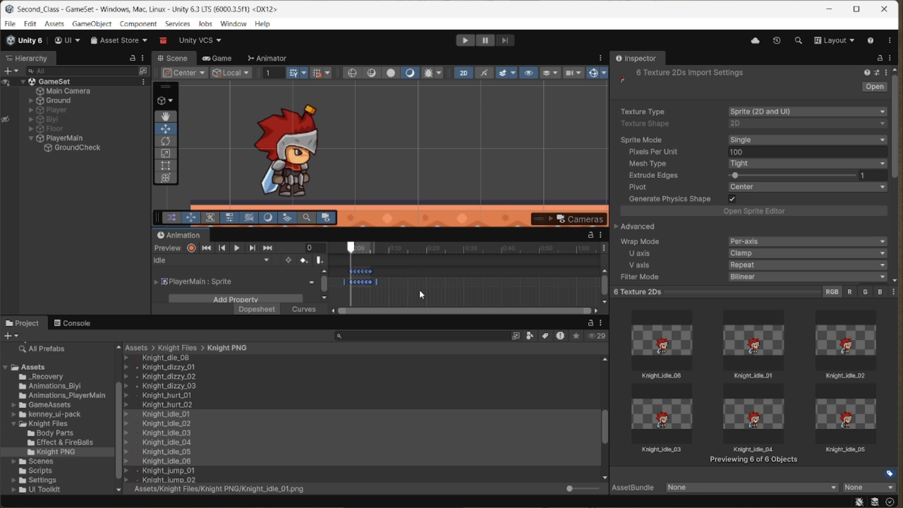
{"action": "left_click", "coordinate": [236, 249]}
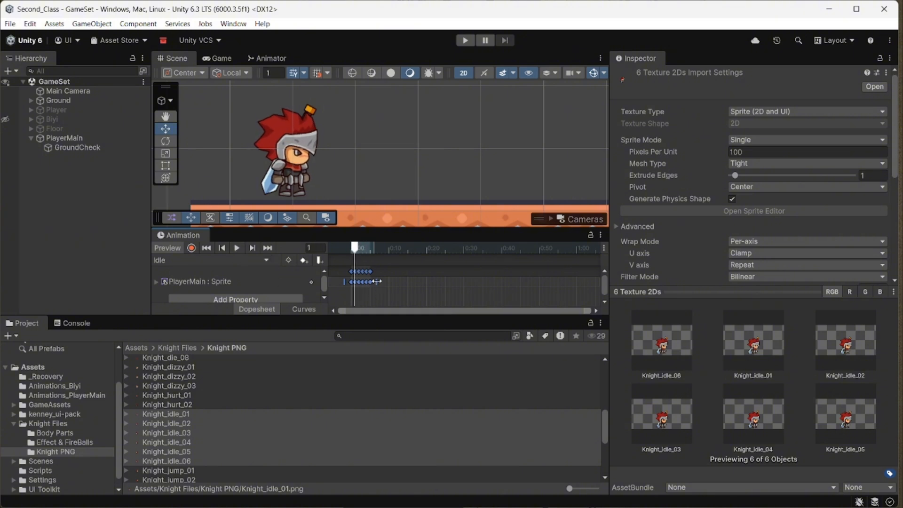
{"action": "left_click_drag", "start_coordinate": [378, 281], "coordinate": [433, 281]}
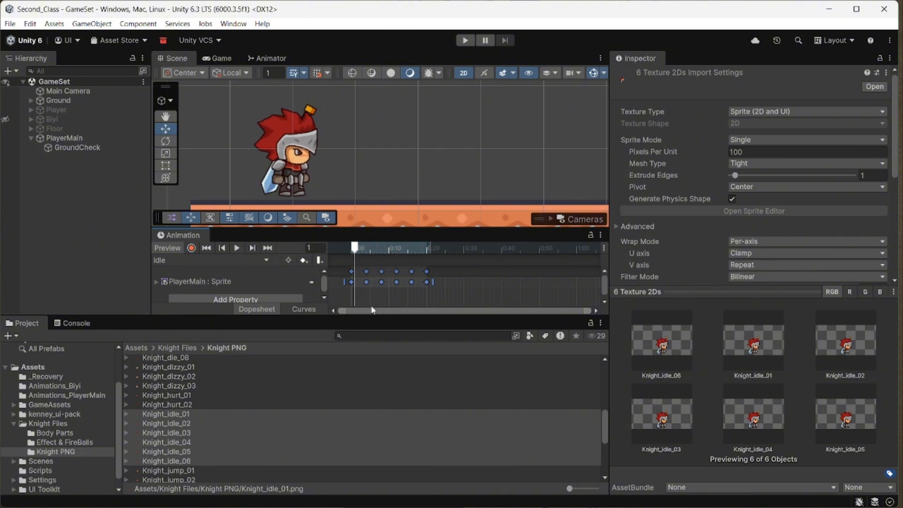
Step: Preview the Idle clip's playback and scrub along its timeline to frame 17
{"action": "left_click", "coordinate": [237, 248]}
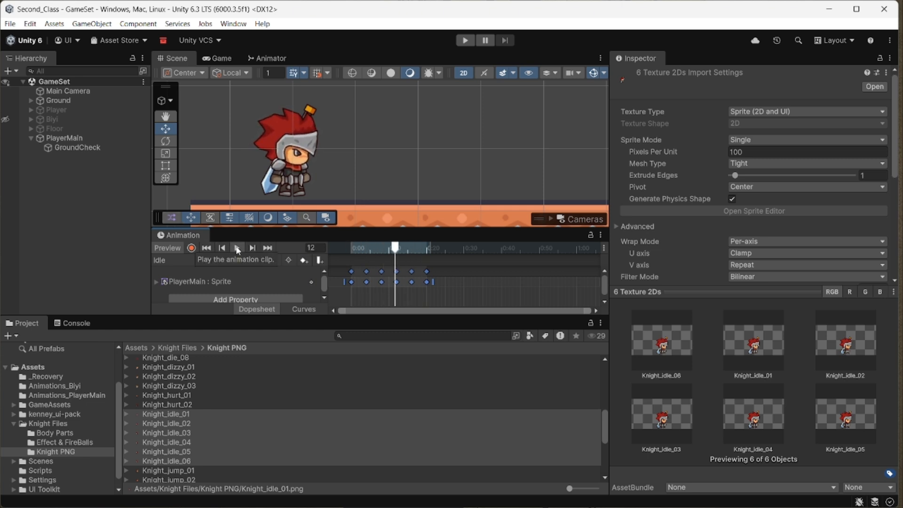
{"action": "left_click", "coordinate": [237, 248]}
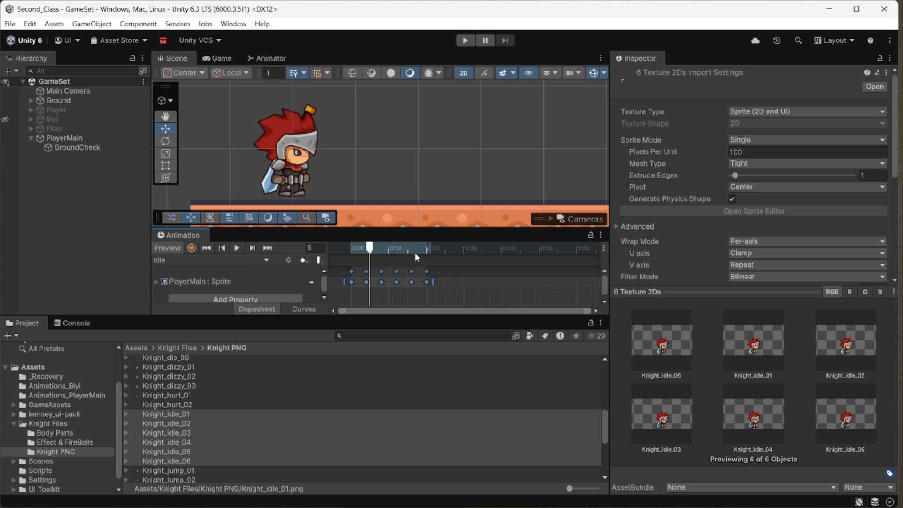
{"action": "left_click_drag", "start_coordinate": [376, 244], "coordinate": [415, 248]}
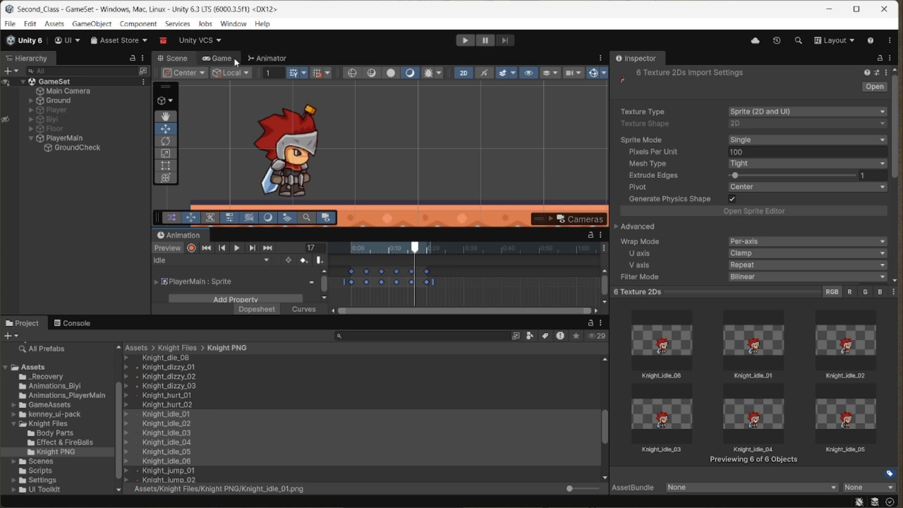
Step: Play-test the game at 1.7x Game view scale, moving the knight back and forth, and return to the Scene view
{"action": "left_click", "coordinate": [465, 40]}
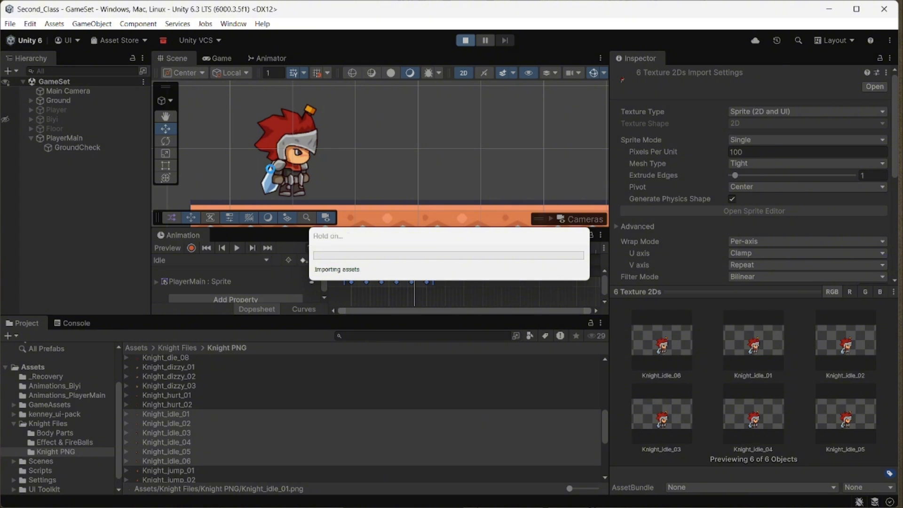
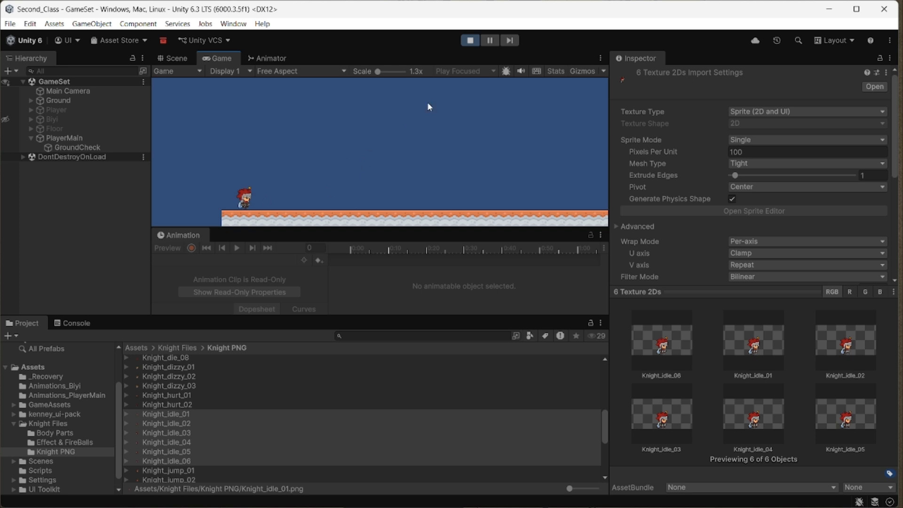
{"action": "left_click_drag", "start_coordinate": [379, 71], "coordinate": [384, 72]}
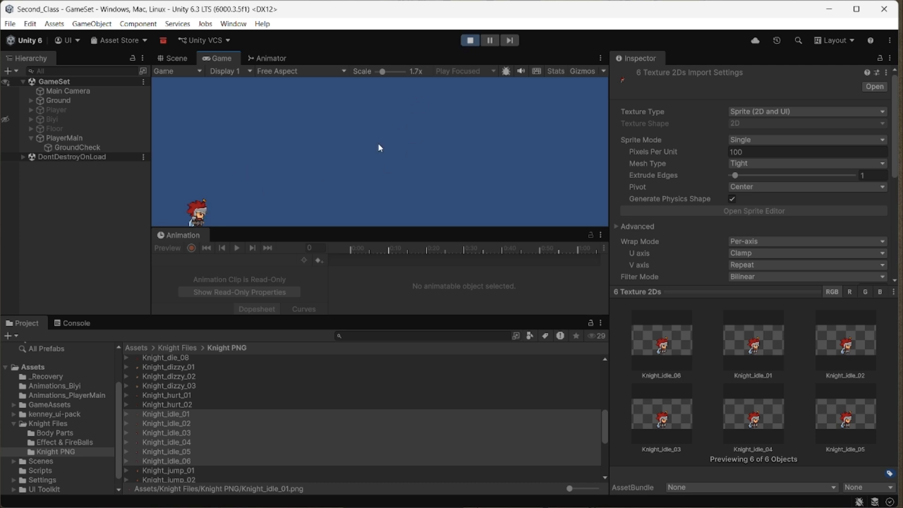
{"action": "key", "text": "d"}
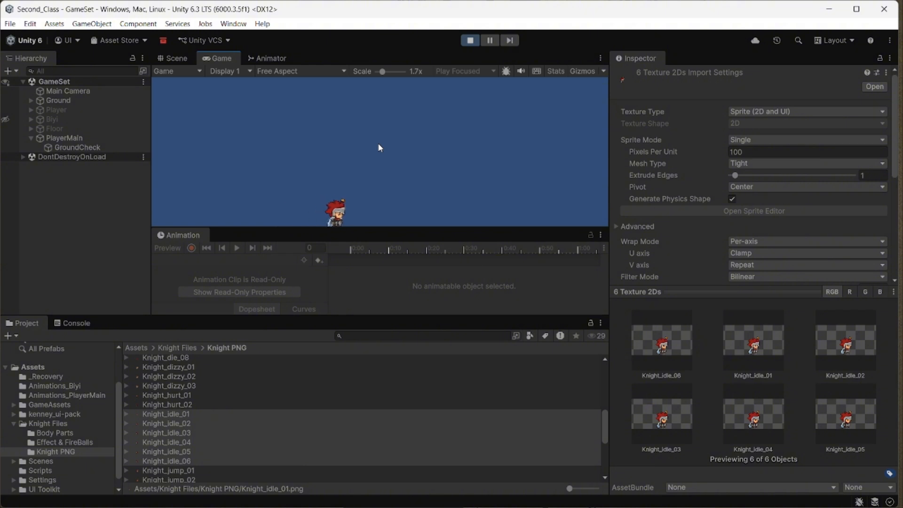
{"action": "key", "text": "a"}
{"action": "key", "text": "d"}
{"action": "key", "text": "a"}
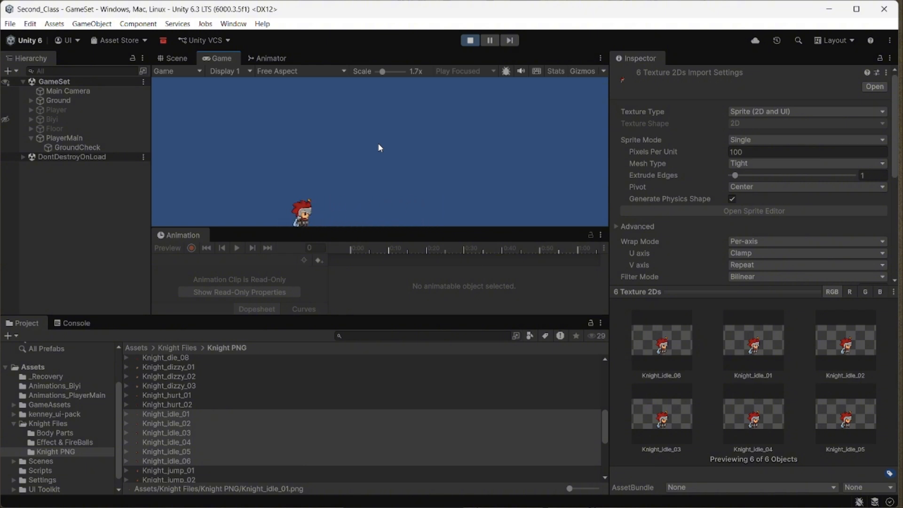
{"action": "left_click", "coordinate": [470, 40]}
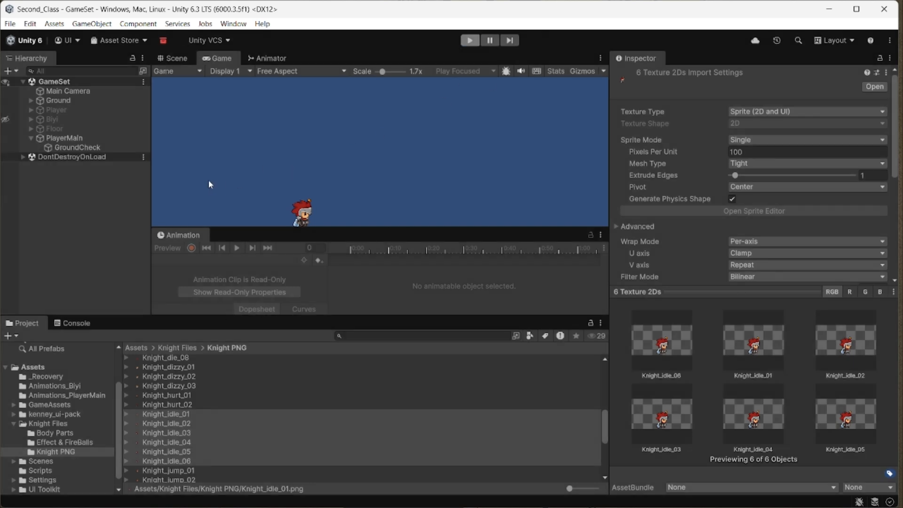
{"action": "left_click", "coordinate": [218, 58]}
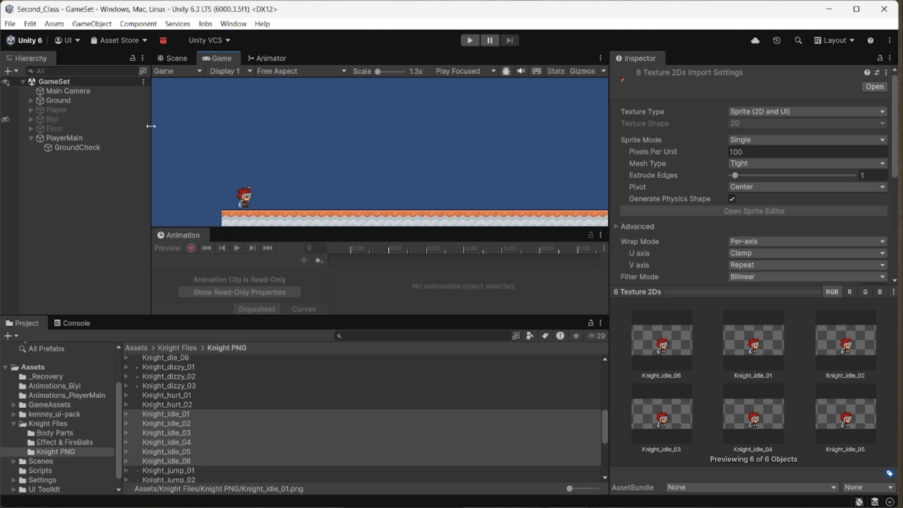
{"action": "left_click", "coordinate": [175, 59]}
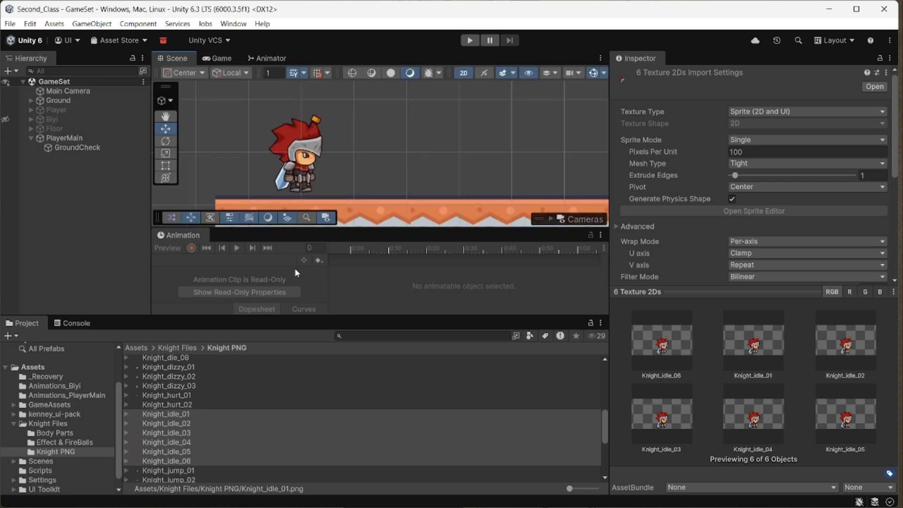
Step: Create a second animation clip for PlayerMain and save it as Walk.anim in the Animations_PlayerMain folder
{"action": "left_click", "coordinate": [63, 138]}
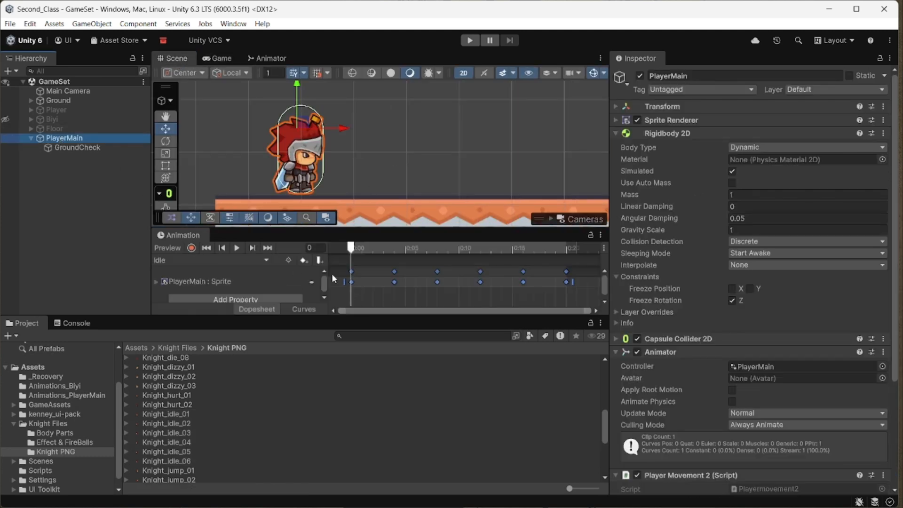
{"action": "left_click", "coordinate": [184, 260]}
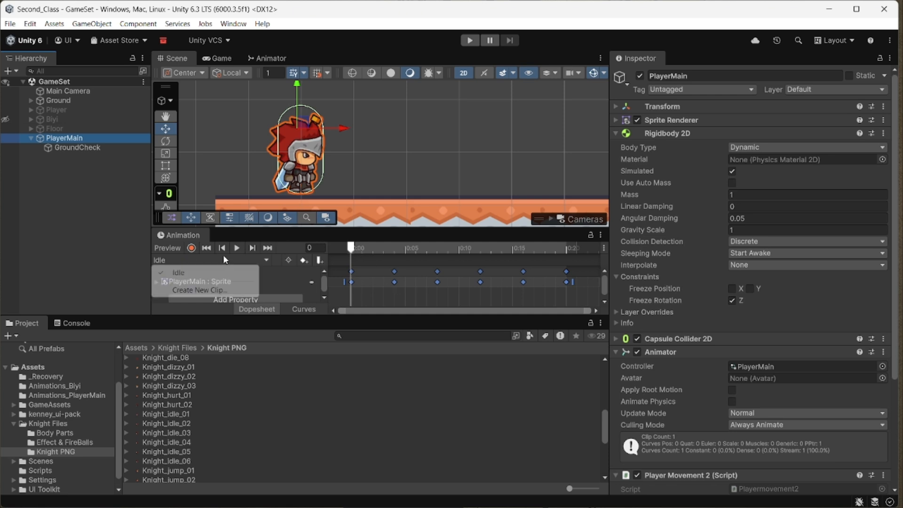
{"action": "left_click", "coordinate": [209, 284]}
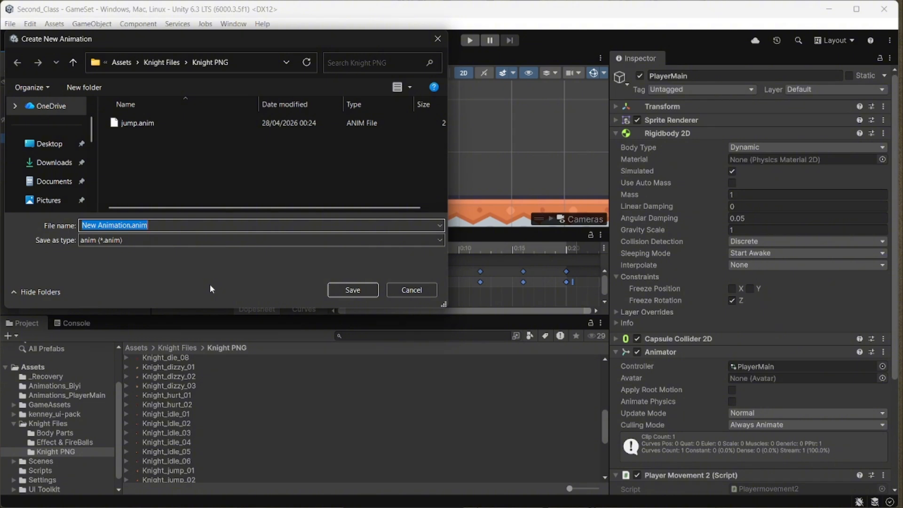
{"action": "left_click", "coordinate": [165, 64]}
{"action": "left_click", "coordinate": [177, 63]}
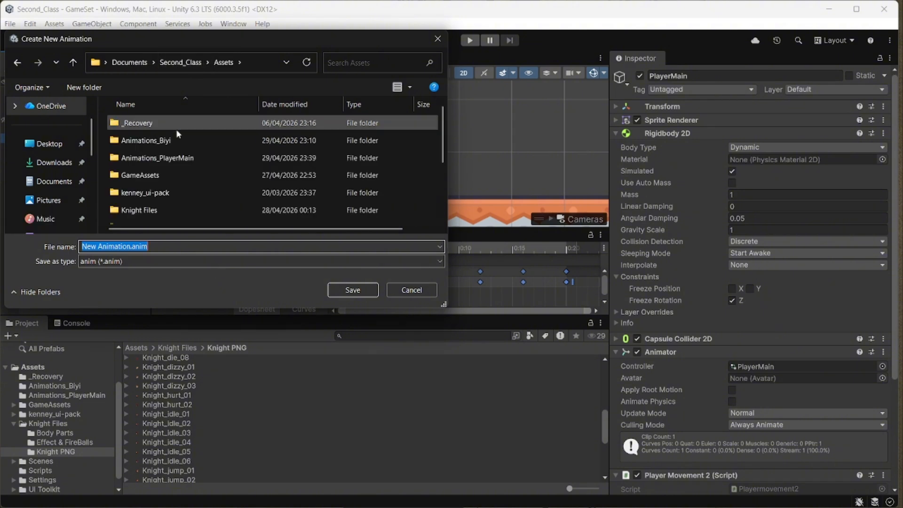
{"action": "double_click", "coordinate": [181, 159]}
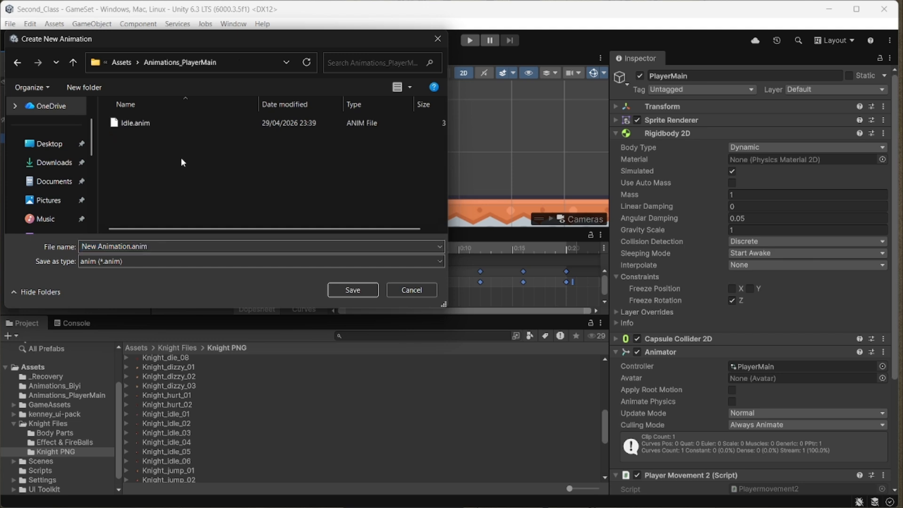
{"action": "double_click", "coordinate": [90, 247]}
{"action": "left_click_drag", "start_coordinate": [126, 245], "coordinate": [64, 245]}
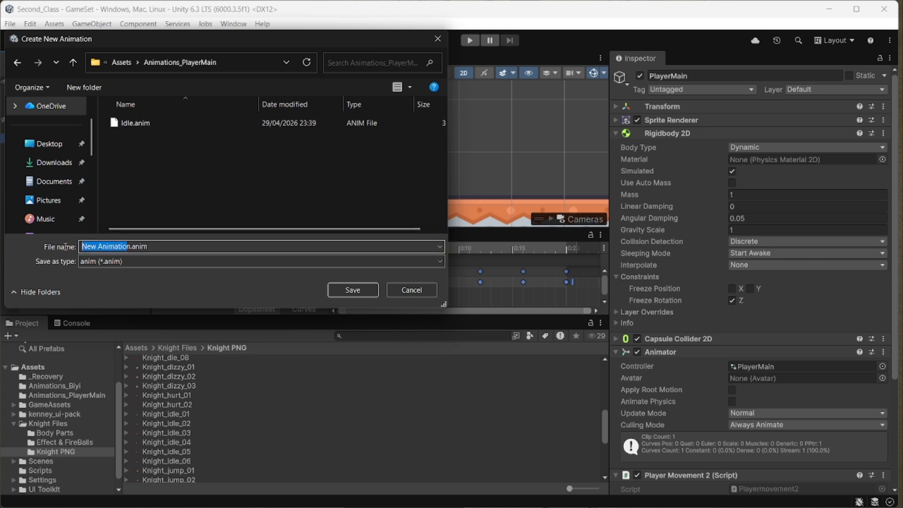
{"action": "type", "text": "n"}
{"action": "type", "text": "Walk"}
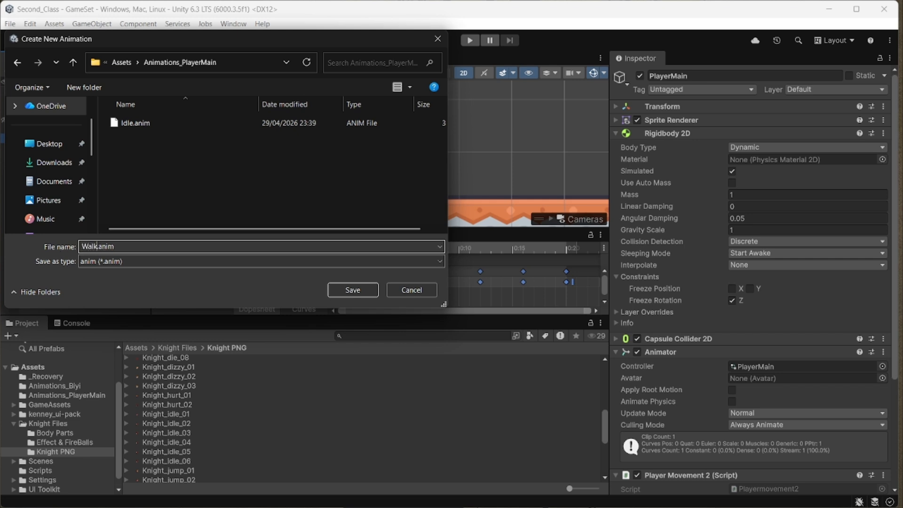
{"action": "key", "text": "Return"}
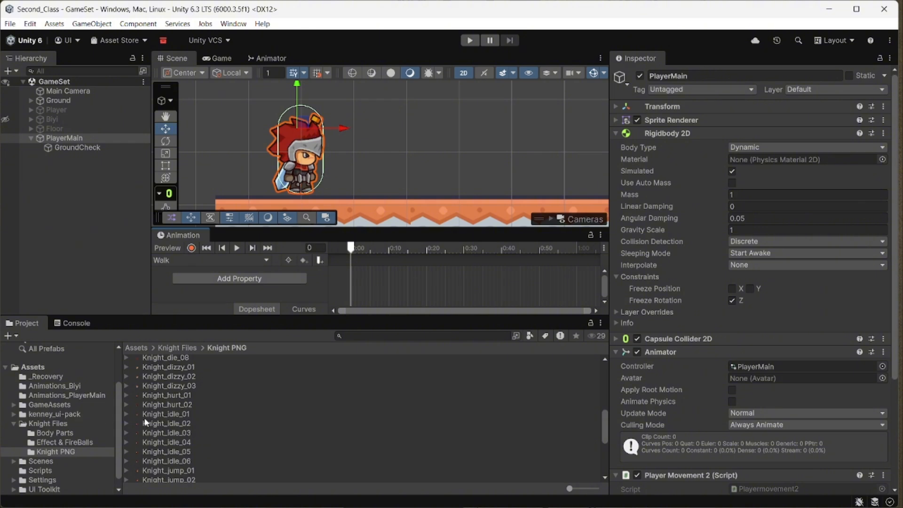
Step: Add the sprites Knight_walk_01 to Knight_walk_06 to the start of the Walk clip's timeline
{"action": "scroll", "coordinate": [178, 439], "scroll_direction": "down", "scroll_amount": 5}
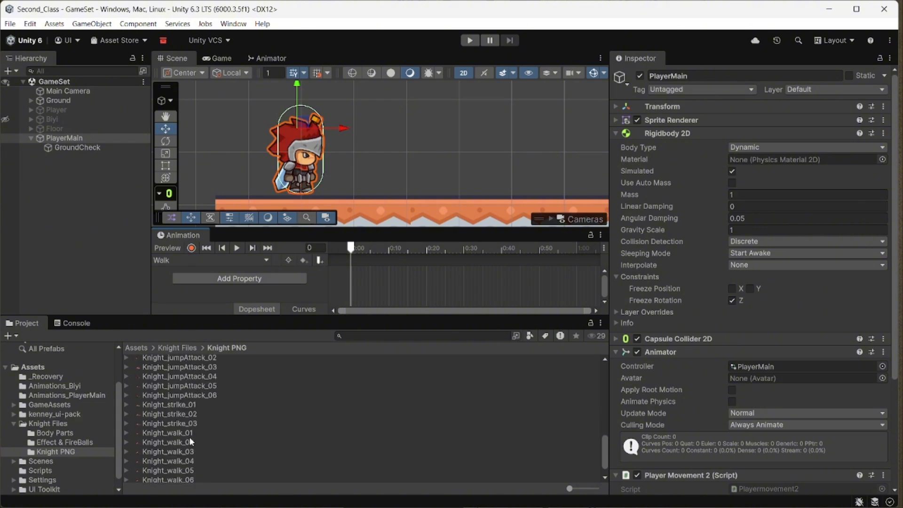
{"action": "left_click", "coordinate": [189, 434]}
{"action": "scroll", "coordinate": [228, 430], "scroll_direction": "down", "scroll_amount": 1}
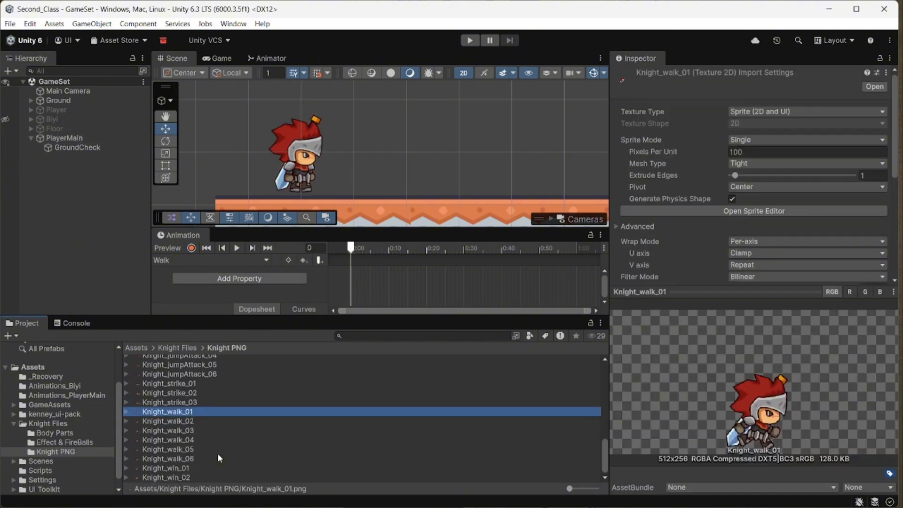
{"action": "left_click", "coordinate": [183, 460], "text": "shift"}
{"action": "left_click_drag", "start_coordinate": [144, 414], "coordinate": [351, 267]}
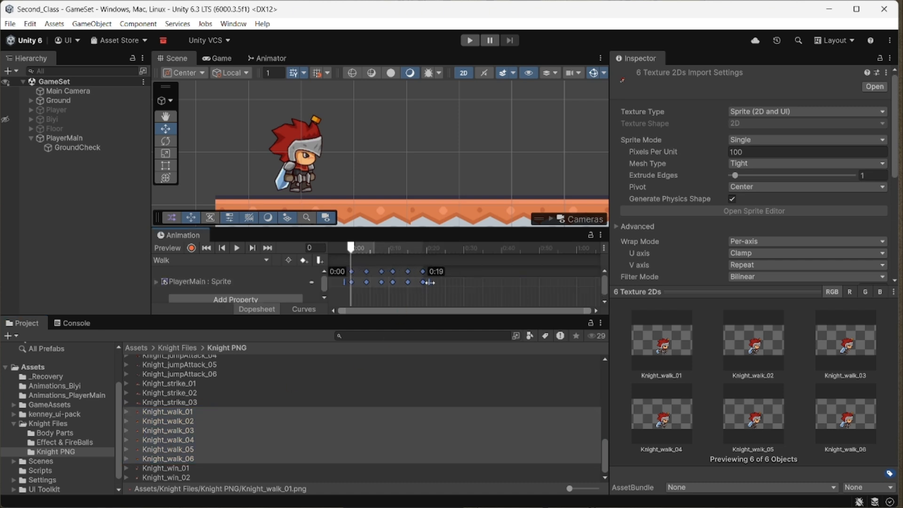
Step: Stretch the Walk clip's sprite keyframes so the last one falls at 0:20, and preview the playback
{"action": "left_click_drag", "start_coordinate": [429, 283], "coordinate": [433, 282]}
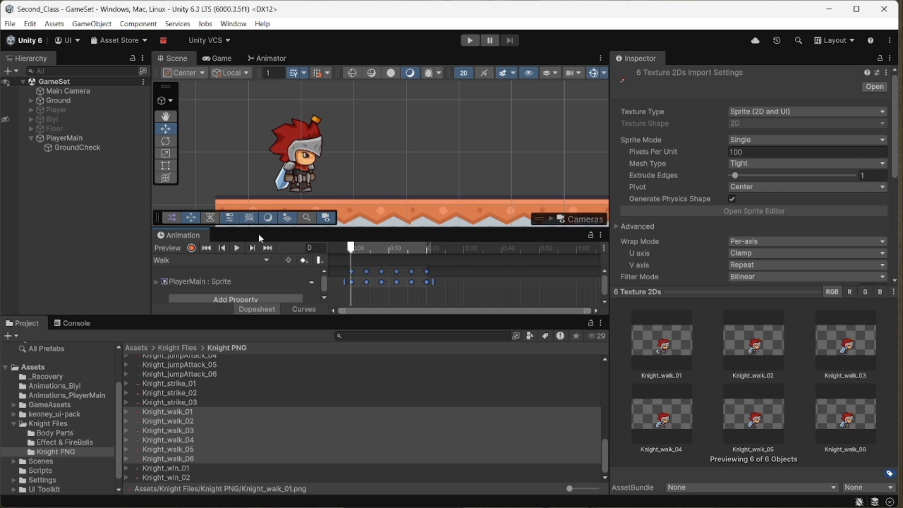
{"action": "left_click", "coordinate": [236, 248]}
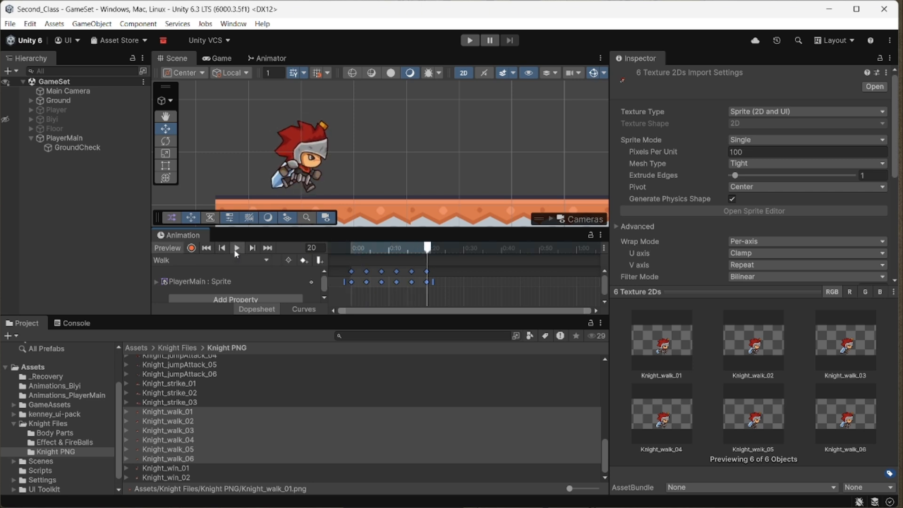
{"action": "left_click", "coordinate": [236, 249]}
Step: Arrange the Idle and Walk states apart from each other in PlayerMain's Animator graph, with Walk below Idle and clear of Entry
{"action": "left_click", "coordinate": [278, 60]}
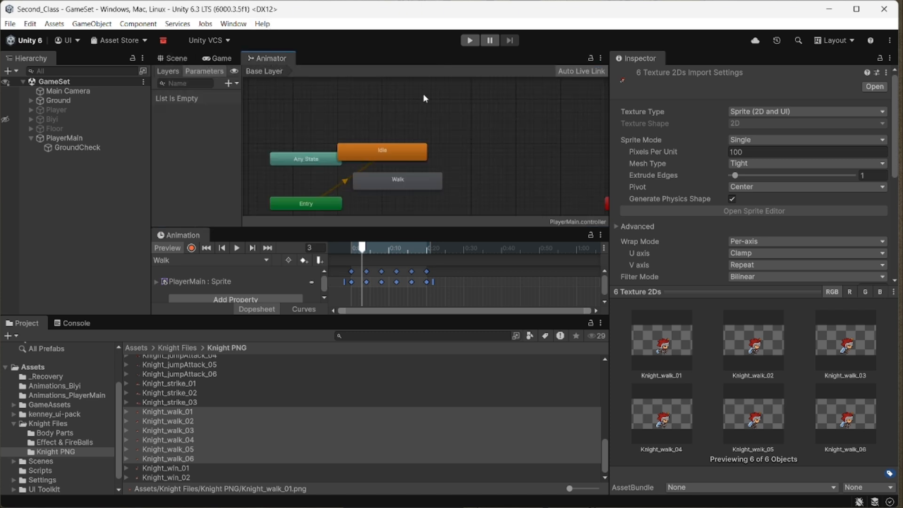
{"action": "scroll", "coordinate": [391, 122], "scroll_direction": "up", "scroll_amount": 5}
{"action": "scroll", "coordinate": [390, 154], "scroll_direction": "down", "scroll_amount": 5}
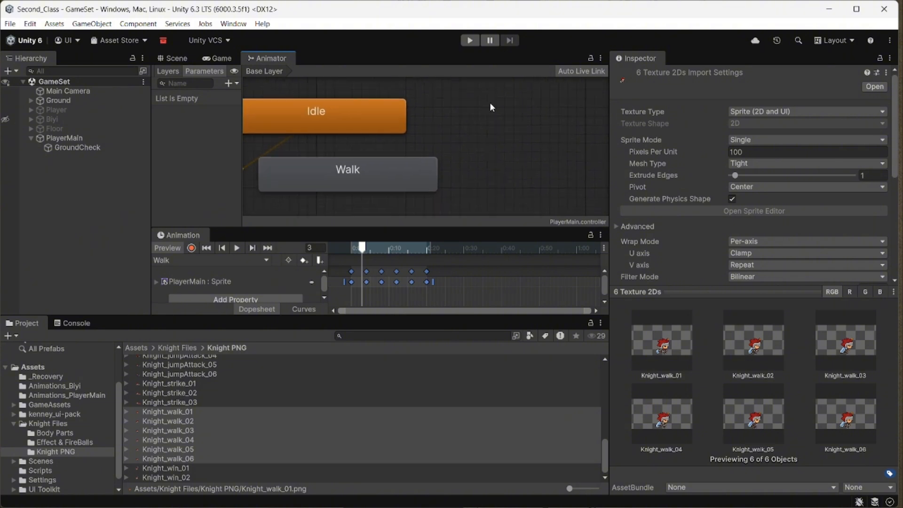
{"action": "left_click_drag", "start_coordinate": [385, 124], "coordinate": [433, 118]}
{"action": "left_click_drag", "start_coordinate": [392, 155], "coordinate": [461, 183]}
{"action": "left_click_drag", "start_coordinate": [433, 114], "coordinate": [470, 121]}
{"action": "middle_click_drag", "start_coordinate": [501, 130], "coordinate": [499, 129]}
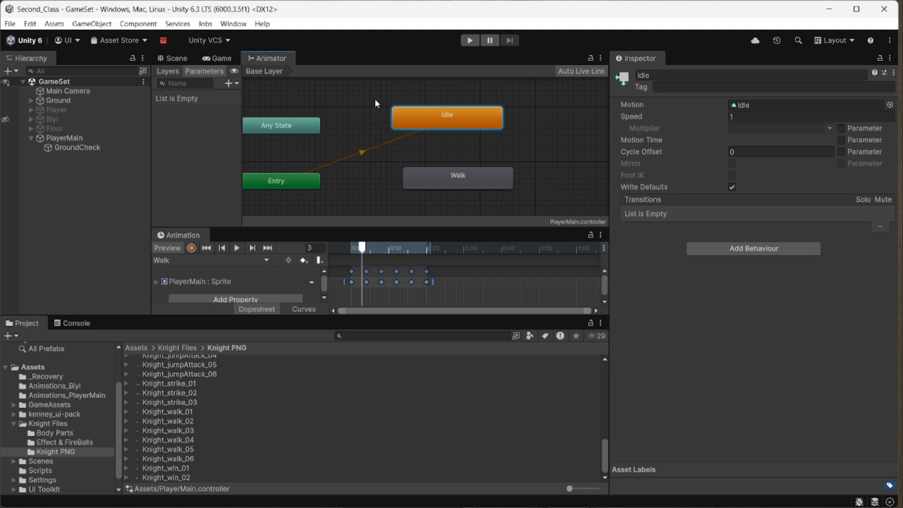
{"action": "left_click_drag", "start_coordinate": [427, 178], "coordinate": [466, 176]}
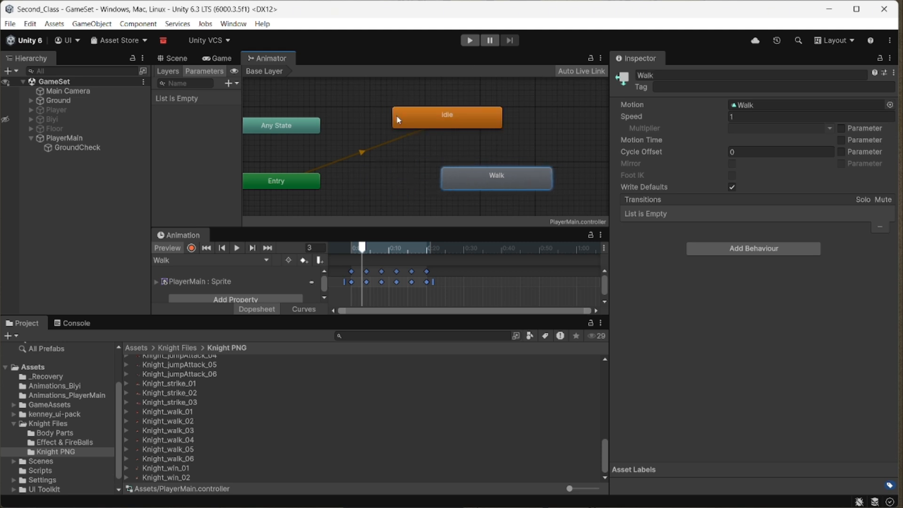
Step: Add a Bool parameter named Walking to the PlayerMain animator controller
{"action": "middle_click_drag", "start_coordinate": [397, 120], "coordinate": [419, 150]}
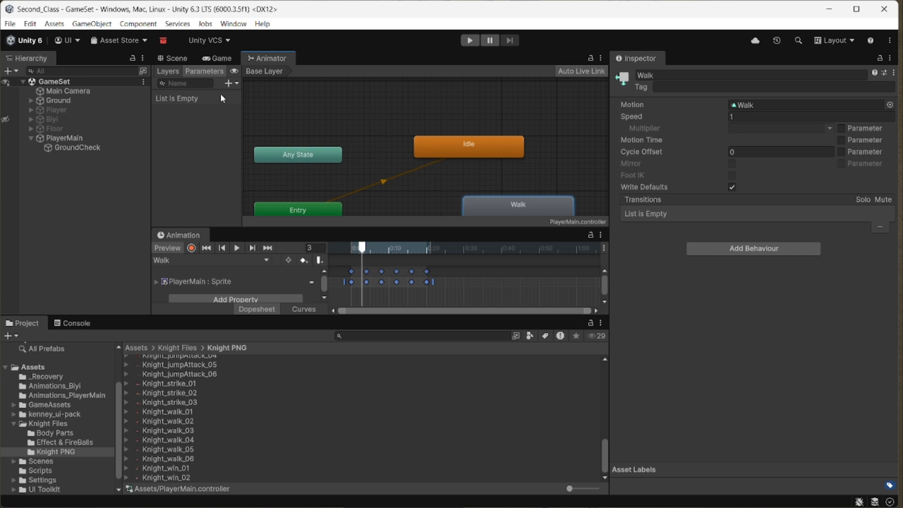
{"action": "left_click", "coordinate": [230, 83]}
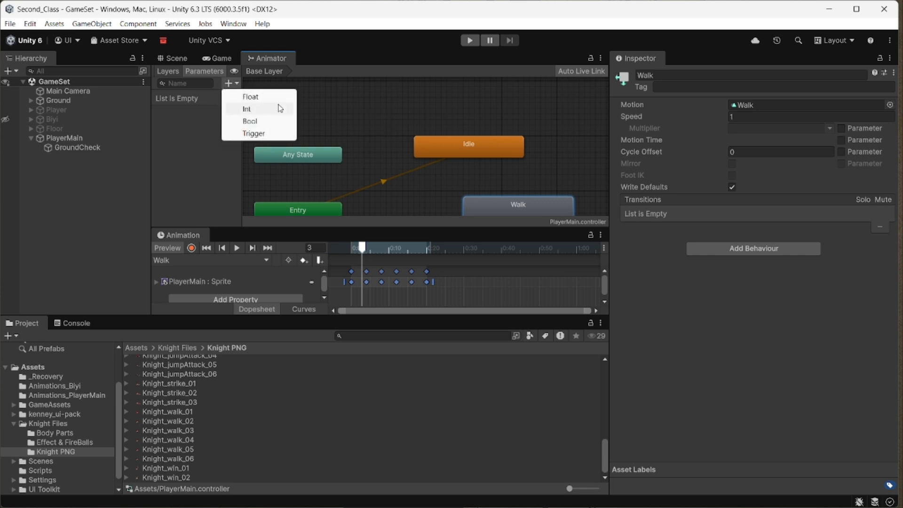
{"action": "left_click", "coordinate": [257, 124]}
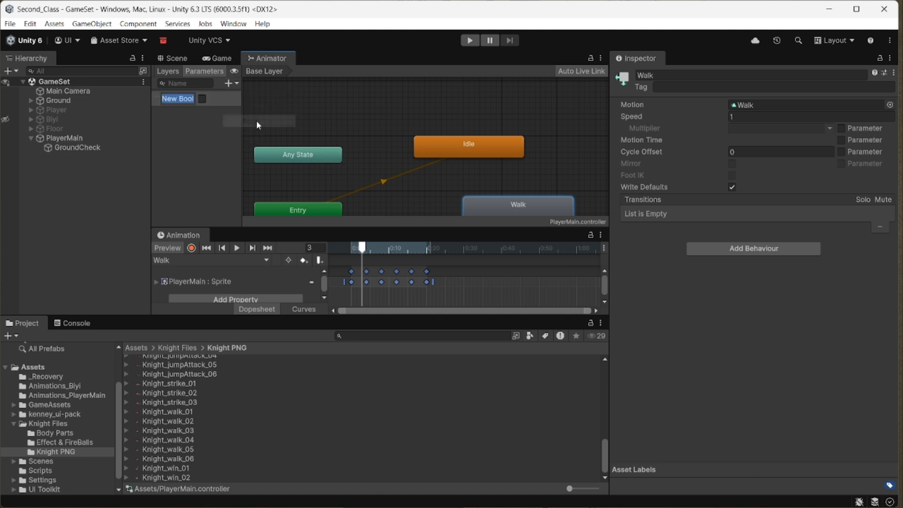
{"action": "type", "text": "Walking"}
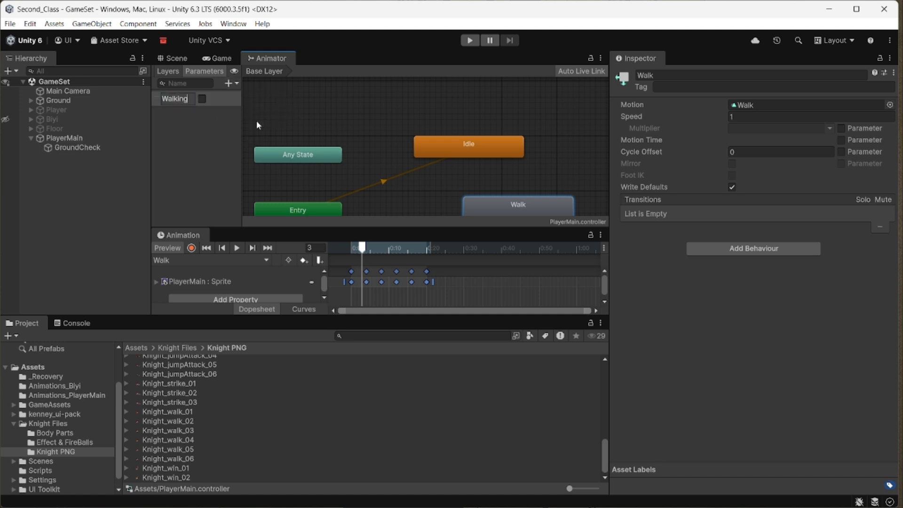
{"action": "key", "text": "Return"}
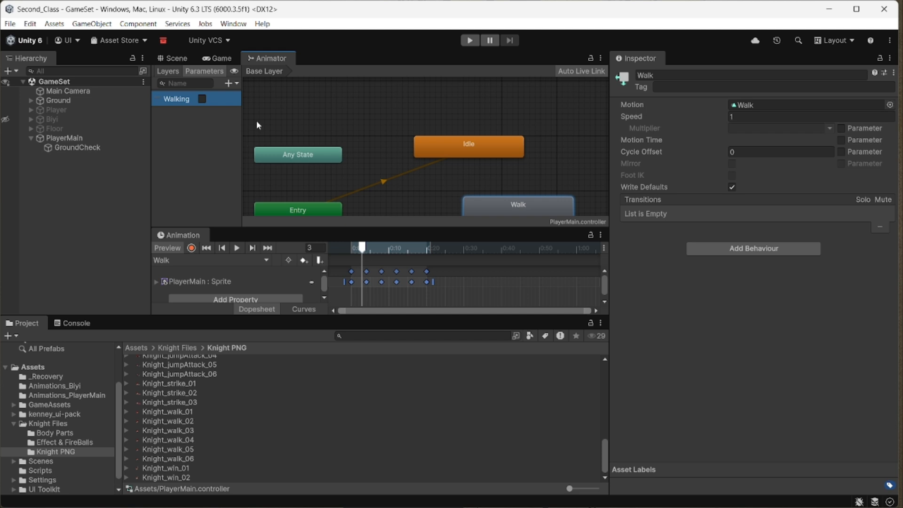
Step: Make a transition from the Idle state to the Walk state and move Walk farther below Idle
{"action": "middle_click_drag", "start_coordinate": [413, 141], "coordinate": [362, 102]}
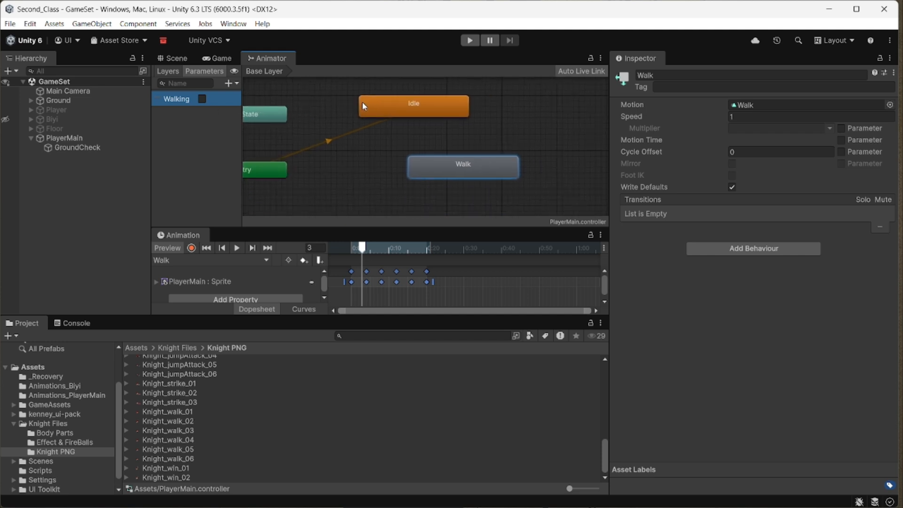
{"action": "right_click", "coordinate": [418, 103]}
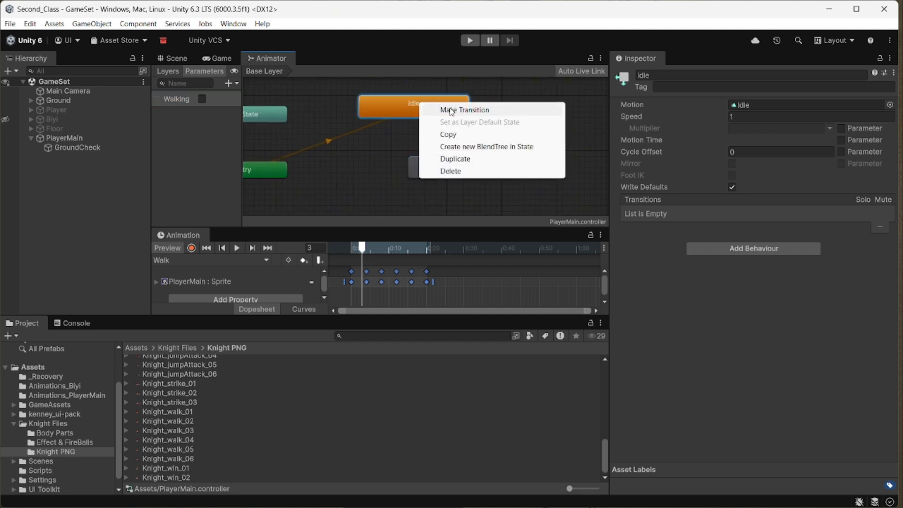
{"action": "left_click", "coordinate": [440, 108]}
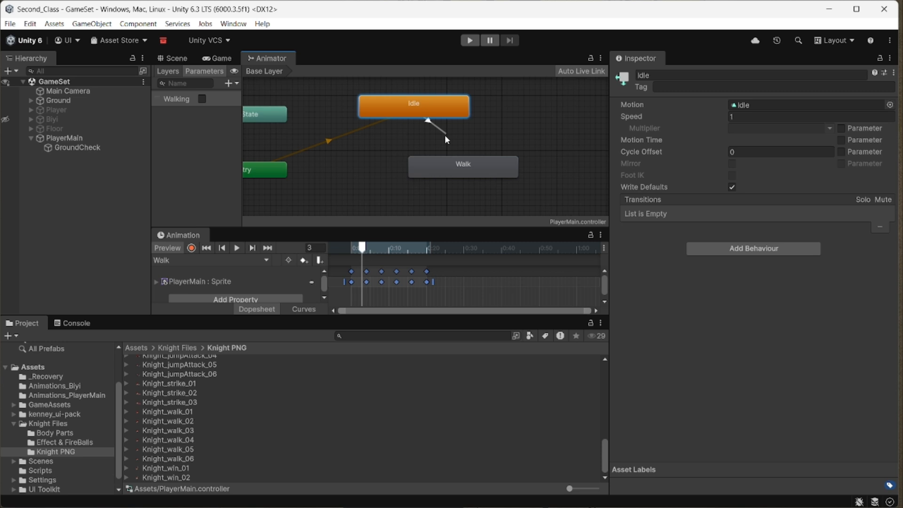
{"action": "left_click", "coordinate": [430, 164]}
{"action": "left_click_drag", "start_coordinate": [478, 158], "coordinate": [487, 191]}
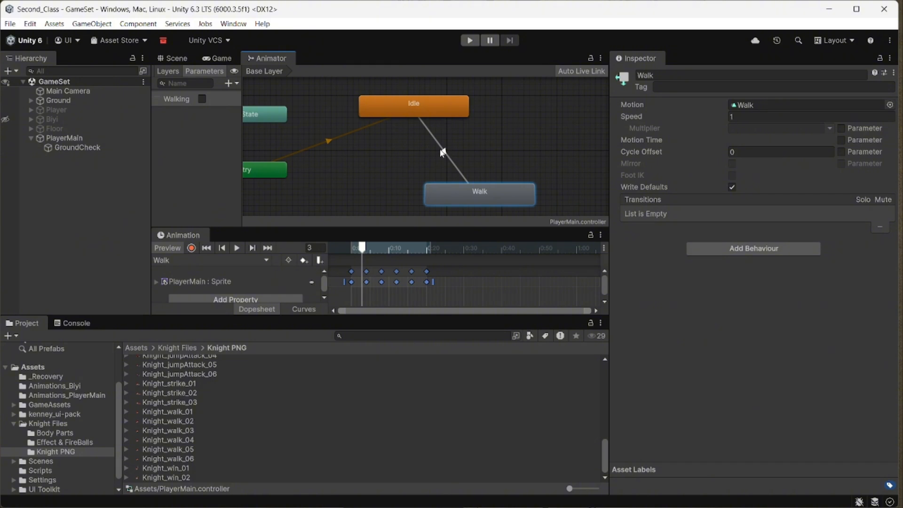
Step: Make a return transition from the Walk state to the Idle state
{"action": "left_click", "coordinate": [417, 111]}
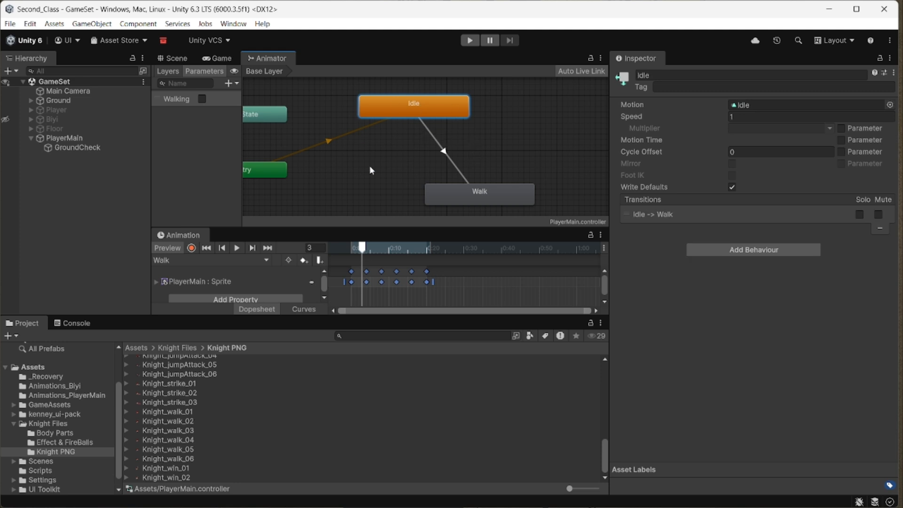
{"action": "right_click", "coordinate": [489, 190]}
{"action": "left_click", "coordinate": [512, 193]}
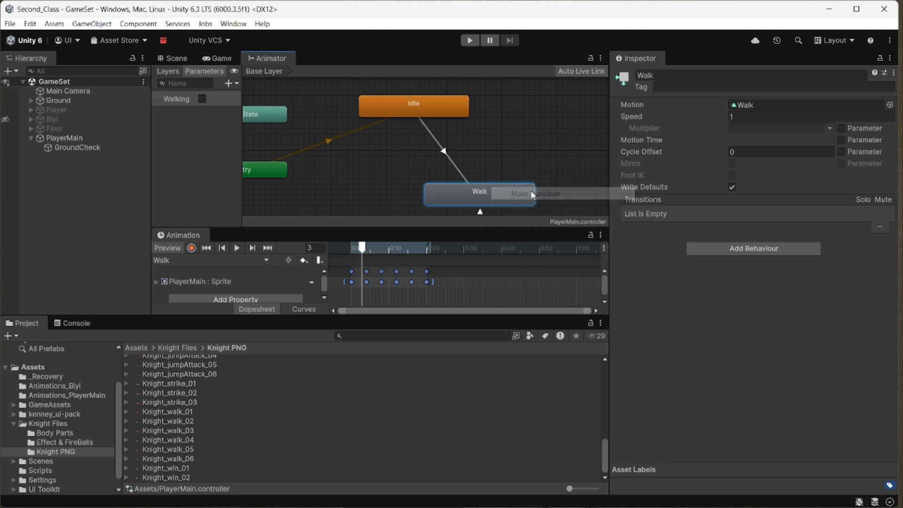
{"action": "left_click", "coordinate": [431, 108]}
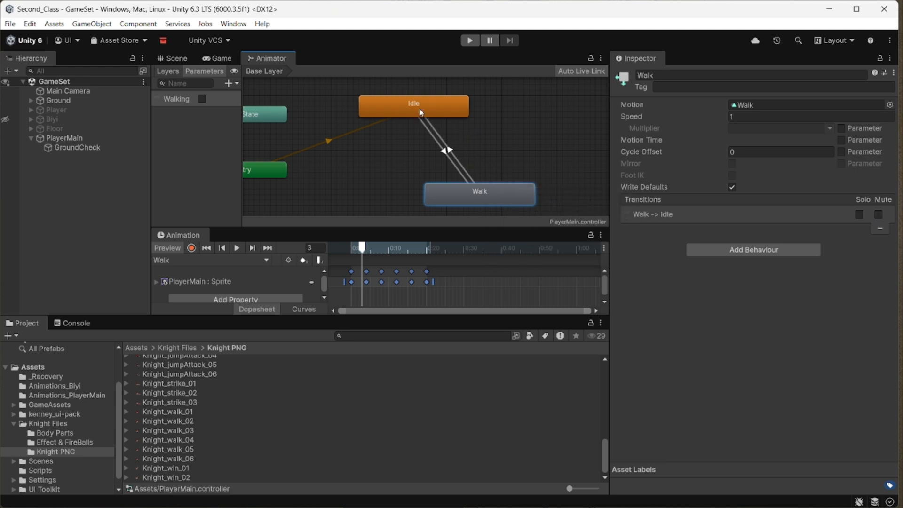
Step: Select the Idle -> Walk transition, play-test the knight's state changes in the game, and return to the Animator graph
{"action": "left_click", "coordinate": [445, 152]}
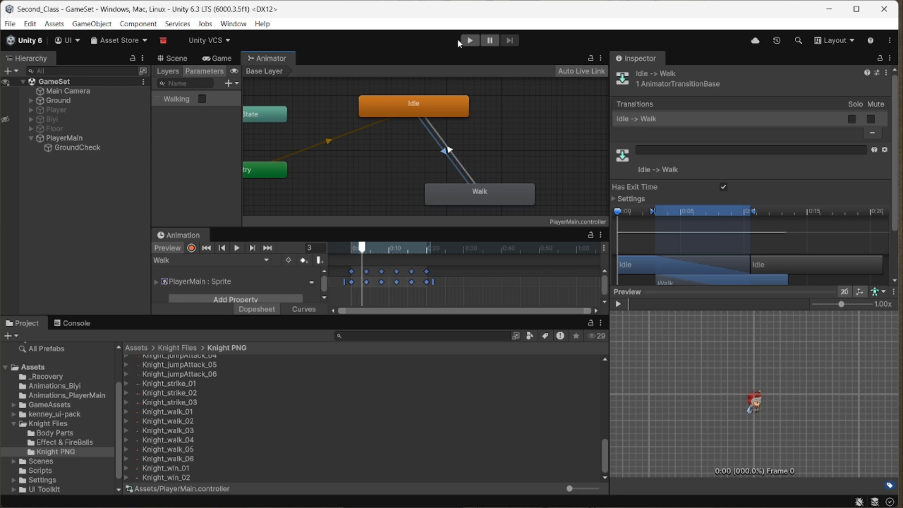
{"action": "left_click", "coordinate": [469, 40]}
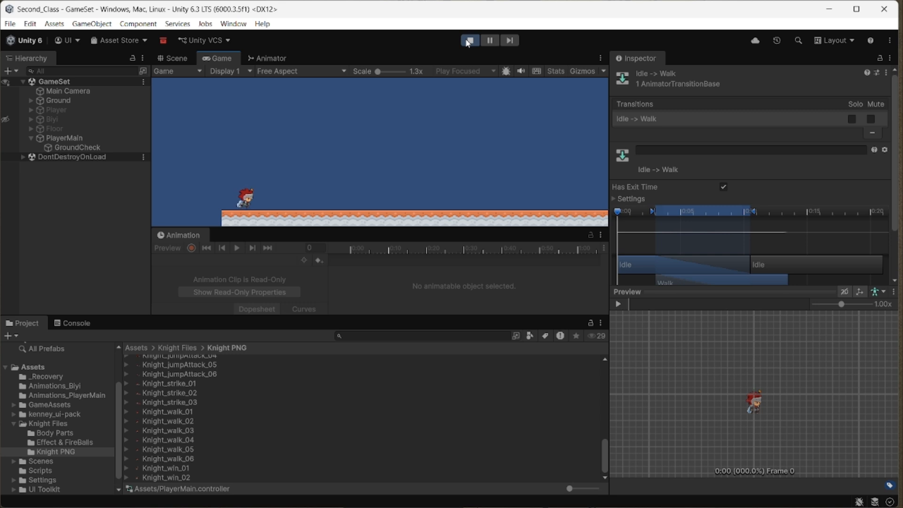
{"action": "left_click", "coordinate": [468, 41]}
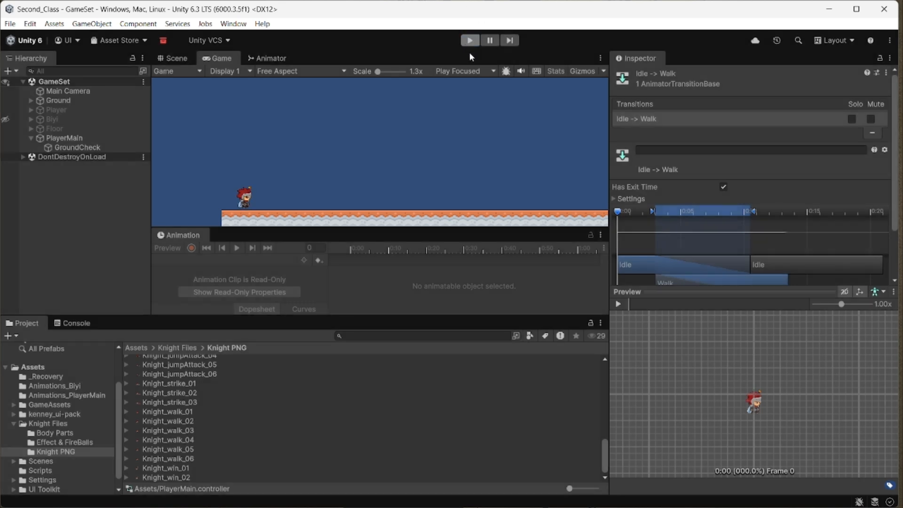
{"action": "left_click", "coordinate": [253, 61]}
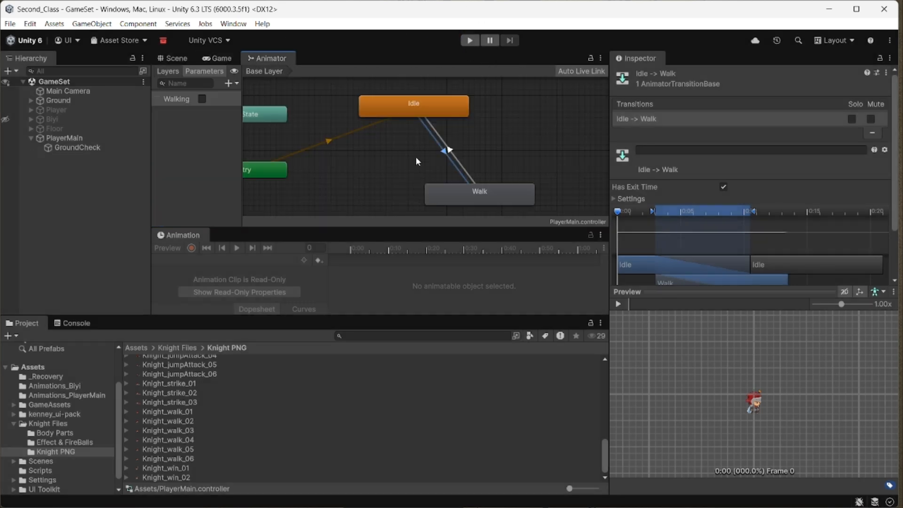
{"action": "middle_click_drag", "start_coordinate": [485, 160], "coordinate": [509, 156]}
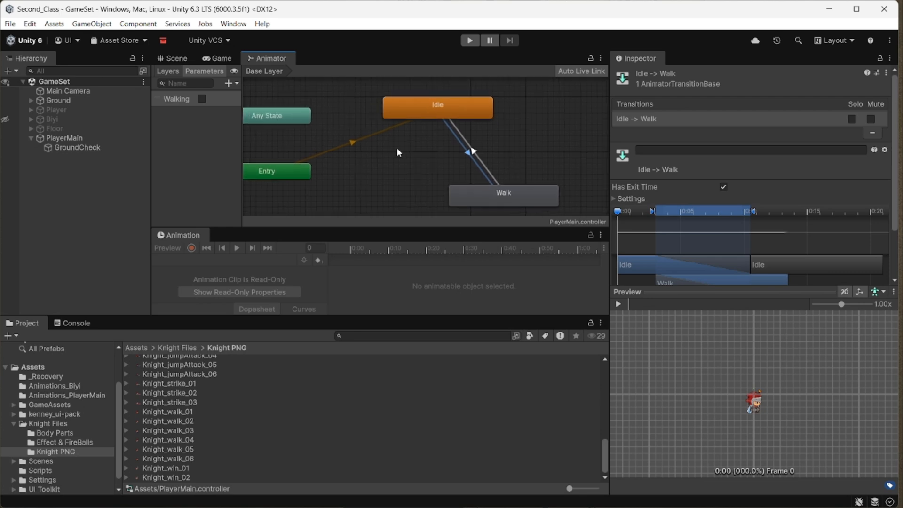
{"action": "middle_click_drag", "start_coordinate": [591, 135], "coordinate": [587, 143]}
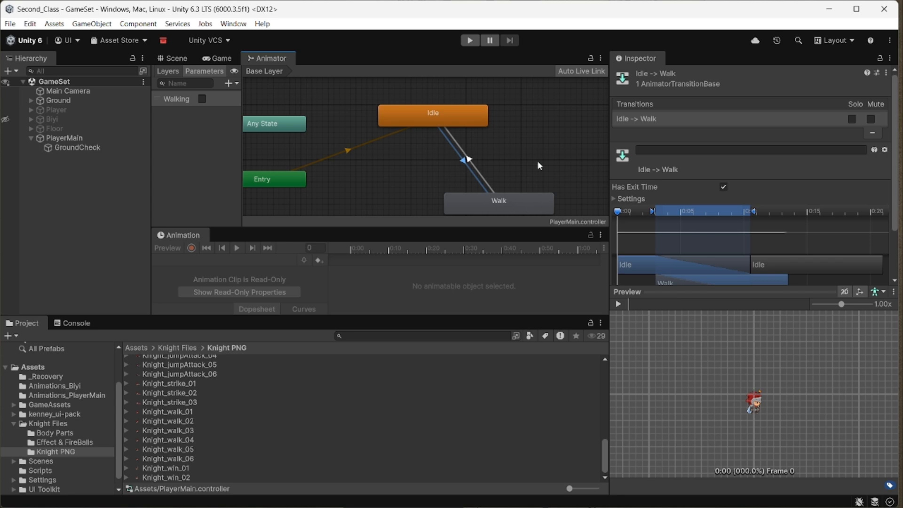
{"action": "middle_click_drag", "start_coordinate": [545, 156], "coordinate": [475, 124]}
{"action": "scroll", "coordinate": [469, 141], "scroll_direction": "up", "scroll_amount": 5}
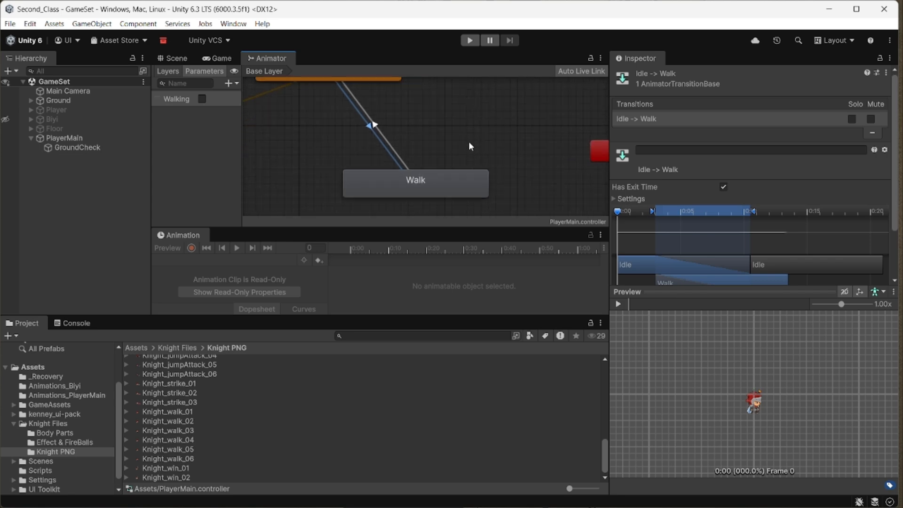
{"action": "mouse_move", "coordinate": [397, 147]}
{"action": "middle_mouse_down"}
{"action": "mouse_move", "coordinate": [419, 154]}
{"action": "mouse_move", "coordinate": [405, 146]}
{"action": "middle_mouse_up"}
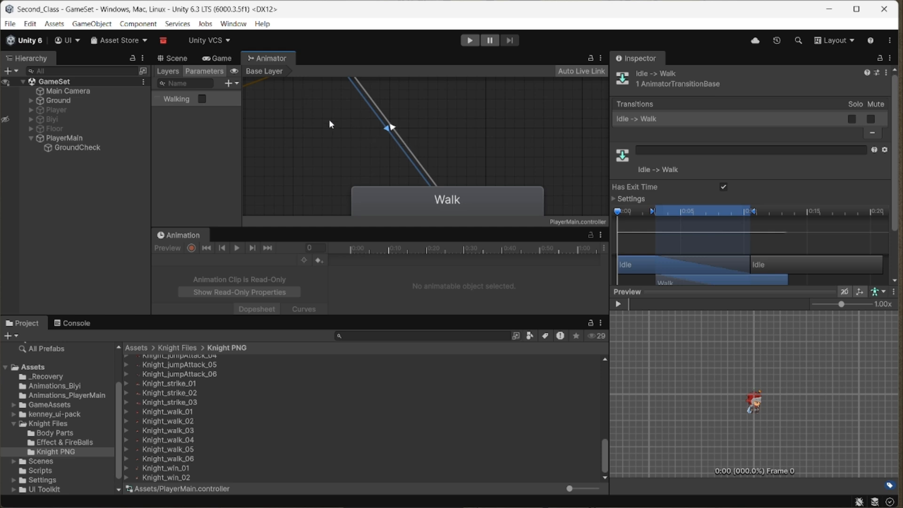
{"action": "scroll", "coordinate": [371, 125], "scroll_direction": "down", "scroll_amount": 4}
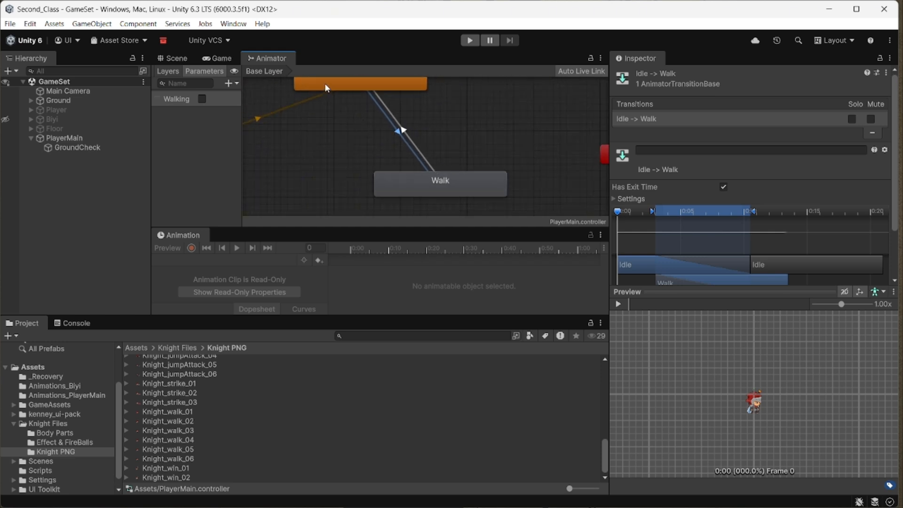
{"action": "scroll", "coordinate": [334, 90], "scroll_direction": "down", "scroll_amount": 2}
{"action": "middle_click_drag", "start_coordinate": [346, 92], "coordinate": [345, 102]}
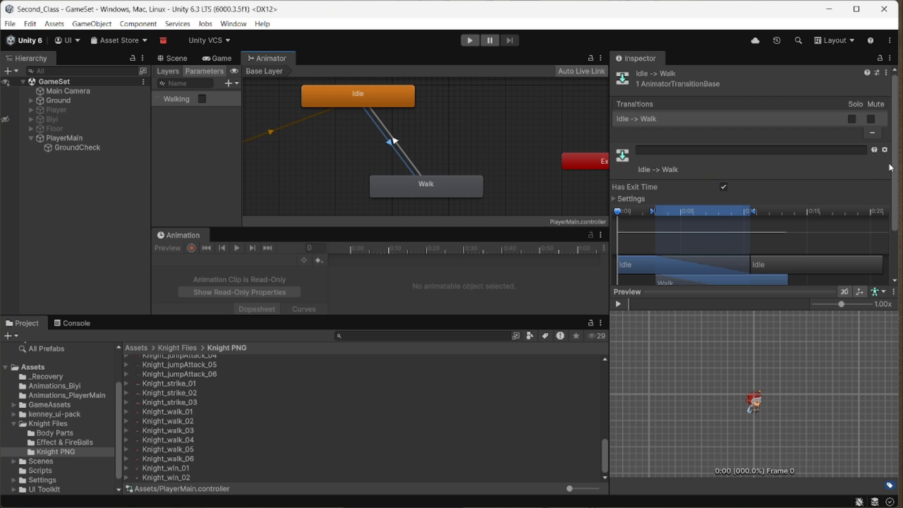
Step: Add the condition Walking is true to the Idle -> Walk transition and turn off its Has Exit Time
{"action": "scroll", "coordinate": [888, 179], "scroll_direction": "down", "scroll_amount": 3}
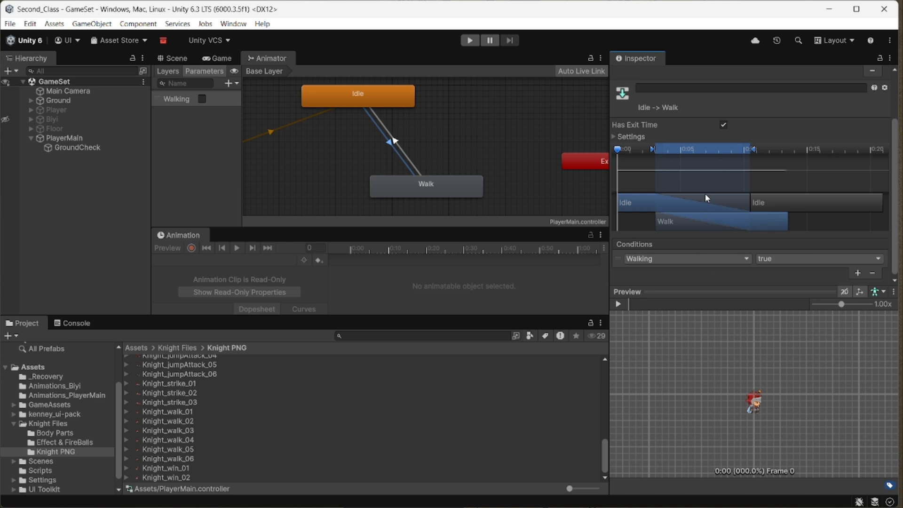
{"action": "scroll", "coordinate": [896, 155], "scroll_direction": "up", "scroll_amount": 3}
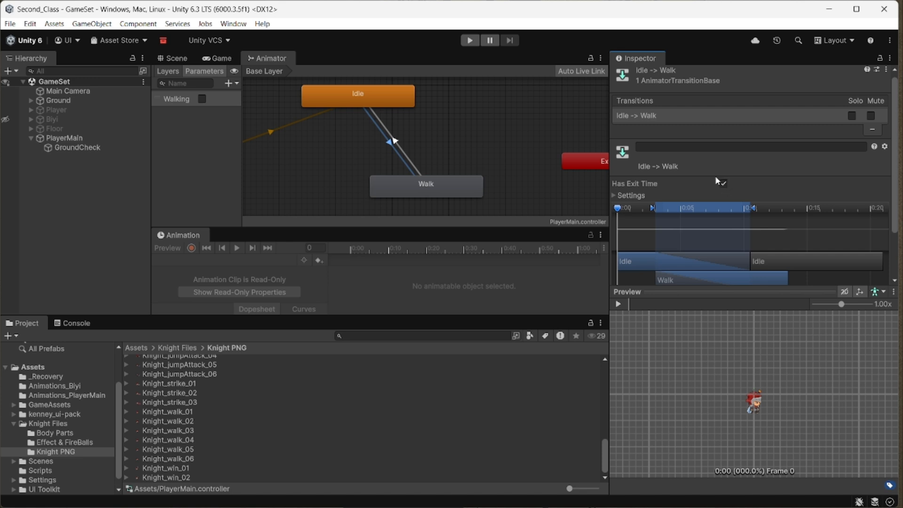
{"action": "scroll", "coordinate": [822, 187], "scroll_direction": "down", "scroll_amount": 1}
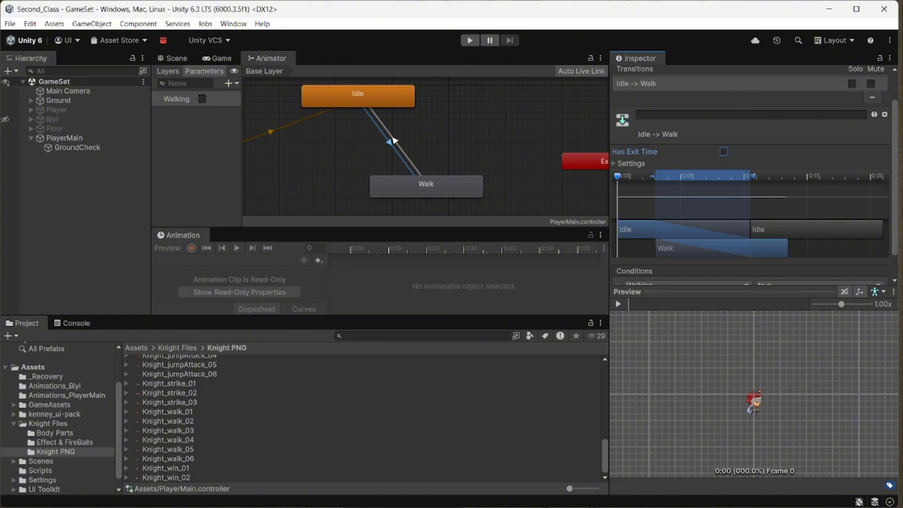
{"action": "left_click_drag", "start_coordinate": [893, 213], "coordinate": [895, 247]}
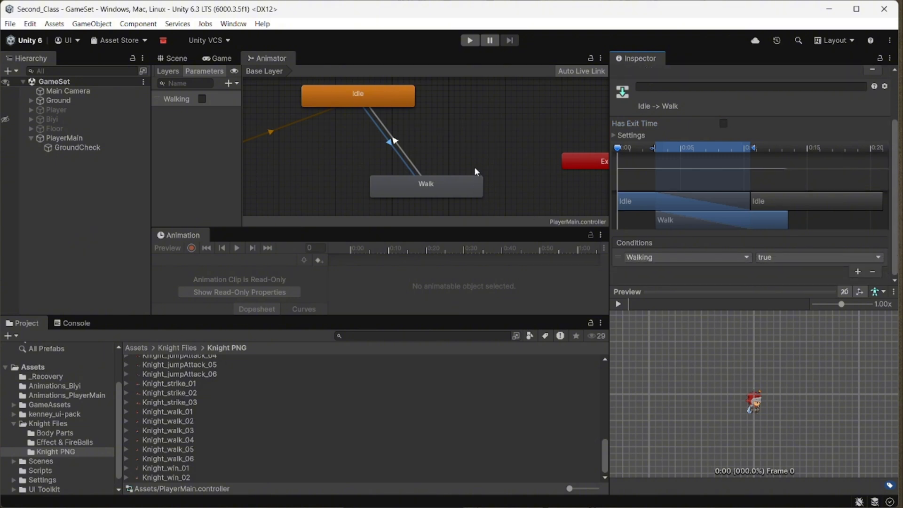
Step: Add the condition Walking is false to the Walk -> Idle transition and turn off its Has Exit Time
{"action": "middle_click_drag", "start_coordinate": [474, 166], "coordinate": [457, 199]}
{"action": "left_click", "coordinate": [381, 177]}
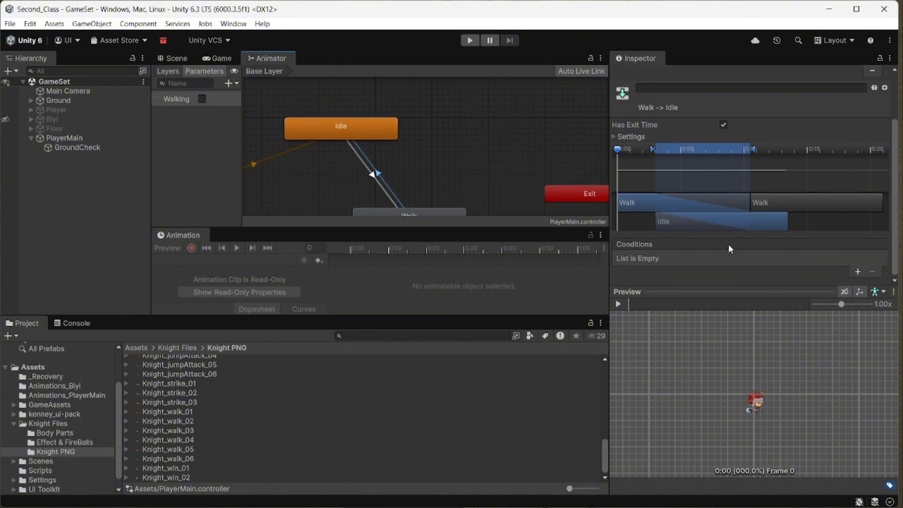
{"action": "left_click", "coordinate": [858, 272]}
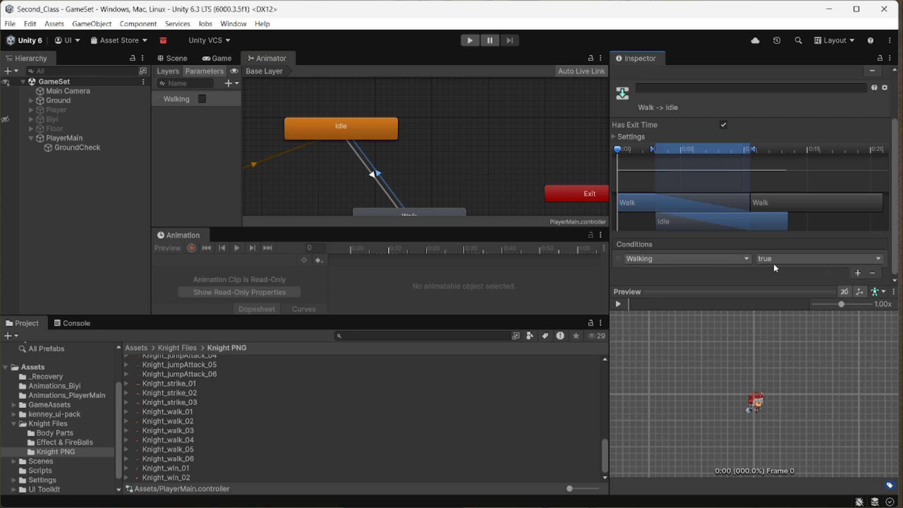
{"action": "left_click", "coordinate": [774, 262]}
{"action": "left_click", "coordinate": [781, 283]}
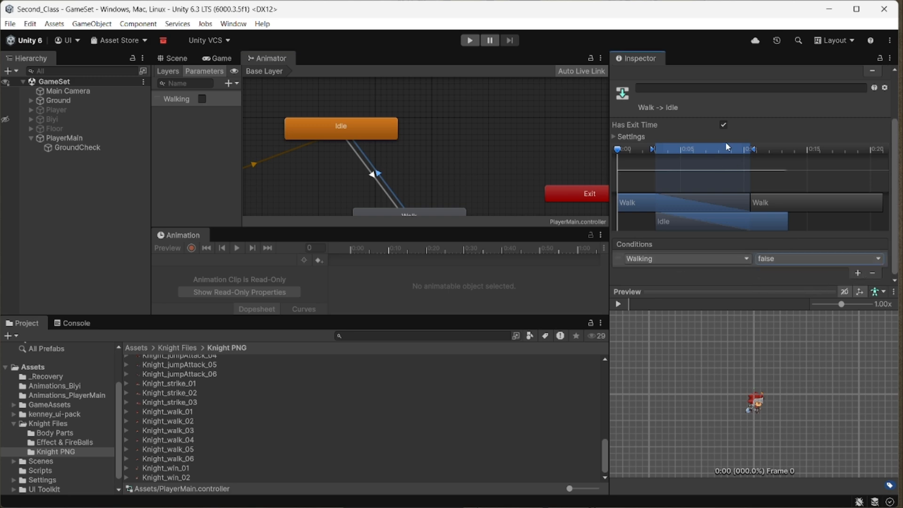
{"action": "left_click", "coordinate": [724, 125]}
Step: Play-test the knight in the Game view by walking it back and forth, and stop the game
{"action": "left_click", "coordinate": [215, 57]}
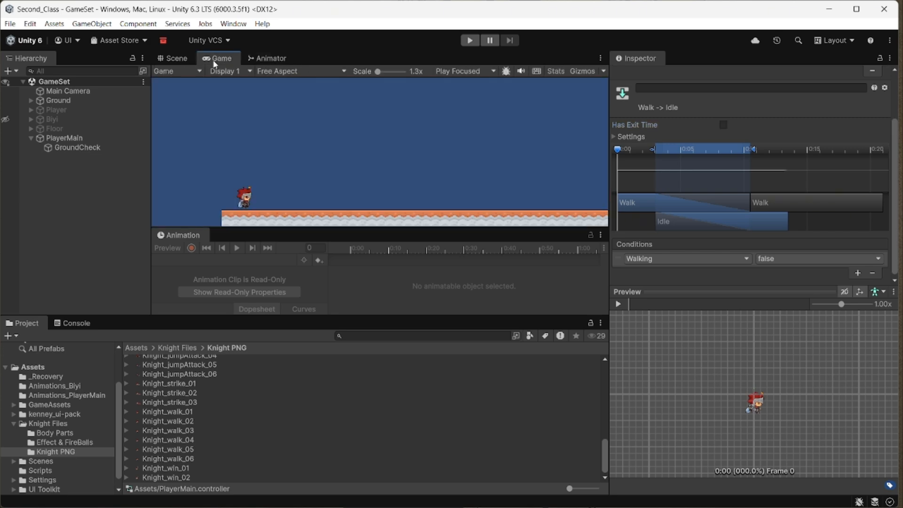
{"action": "left_click", "coordinate": [464, 41]}
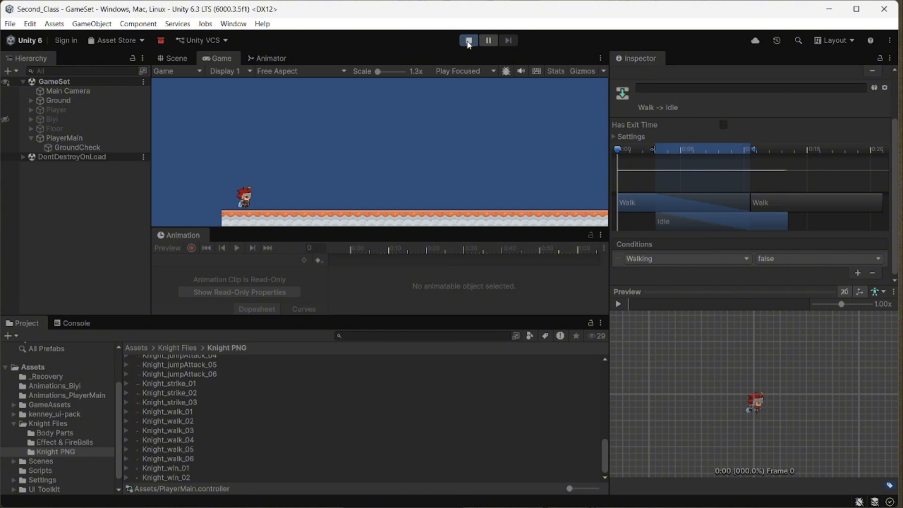
{"action": "key", "text": "d"}
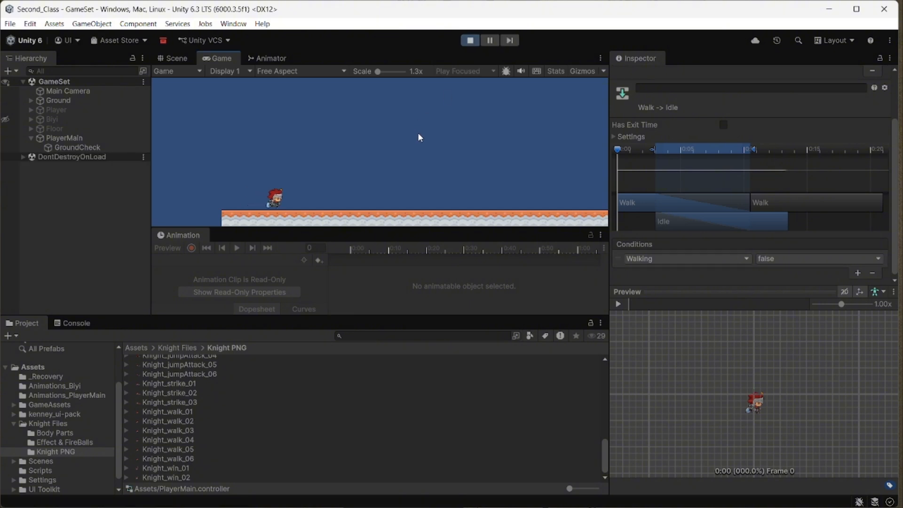
{"action": "key", "text": "a"}
{"action": "key", "text": "d"}
{"action": "key", "text": "a"}
{"action": "key", "text": "d"}
{"action": "key", "text": "a"}
{"action": "key", "text": "d"}
{"action": "key", "text": "a"}
{"action": "key", "text": "d"}
{"action": "key", "text": "a"}
{"action": "key", "text": "d"}
{"action": "key", "text": "a"}
{"action": "key", "text": "d"}
{"action": "key", "text": "a"}
{"action": "key", "text": "d"}
{"action": "left_click", "coordinate": [469, 40]}
Step: Review the exit time and Walking conditions of both transitions between Idle and Walk in the Animator graph
{"action": "left_click", "coordinate": [266, 58]}
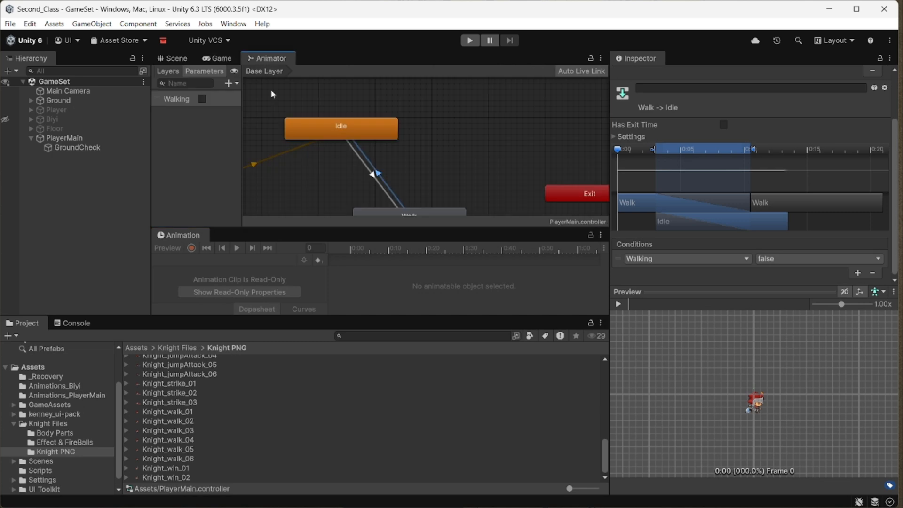
{"action": "middle_click_drag", "start_coordinate": [406, 175], "coordinate": [407, 131]}
{"action": "left_click", "coordinate": [370, 132]}
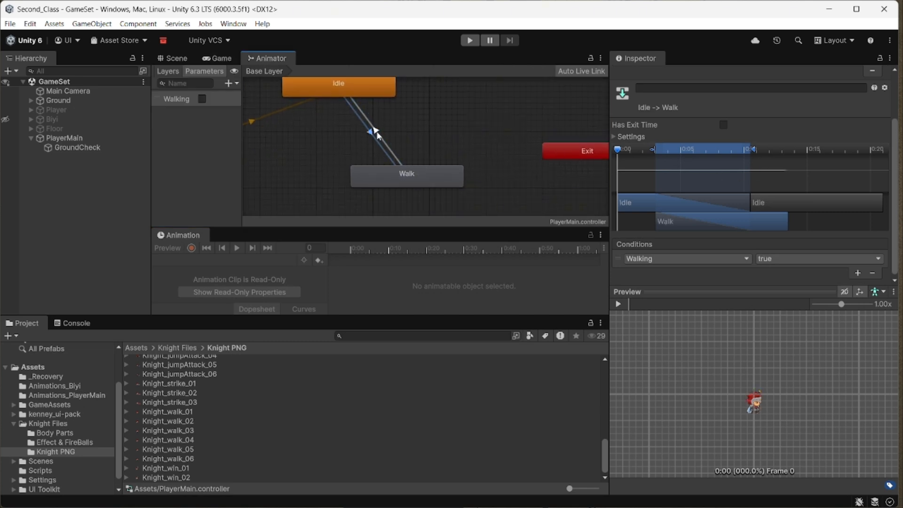
{"action": "left_click", "coordinate": [370, 132]}
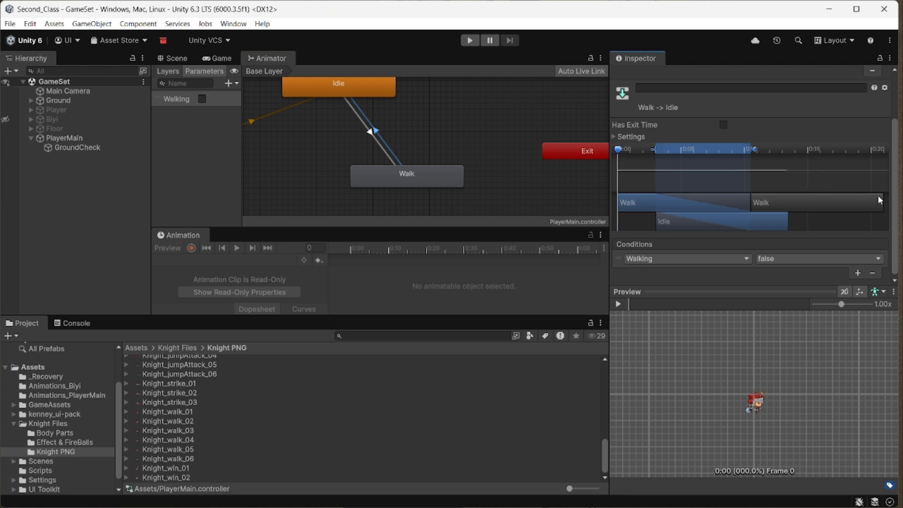
{"action": "left_click_drag", "start_coordinate": [894, 203], "coordinate": [894, 216]}
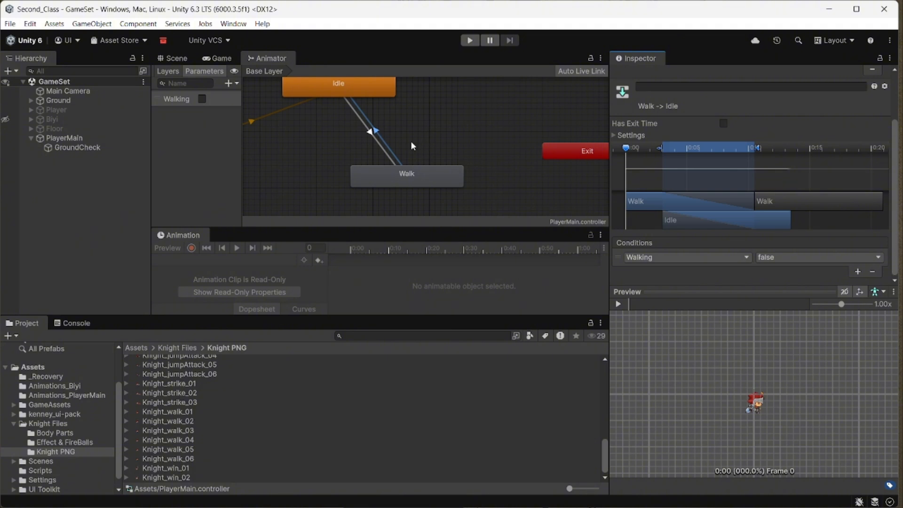
{"action": "left_click", "coordinate": [371, 134]}
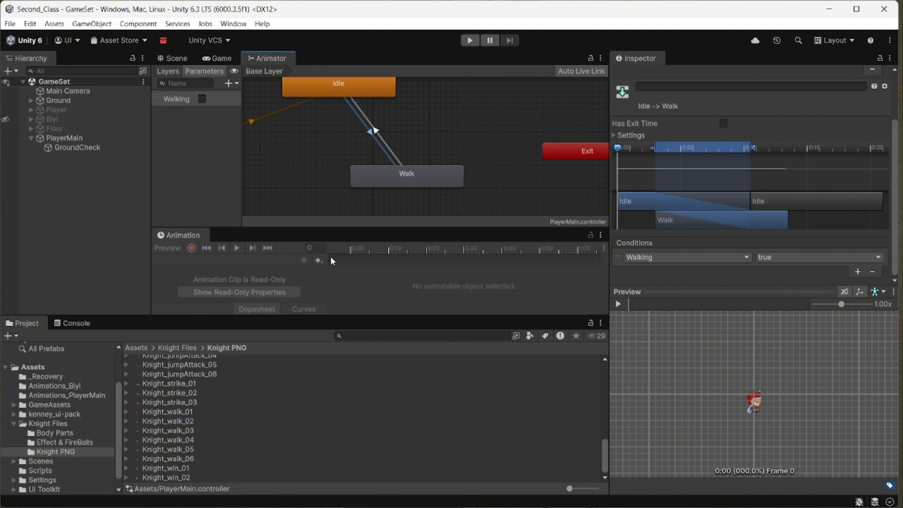
{"action": "left_click", "coordinate": [376, 133]}
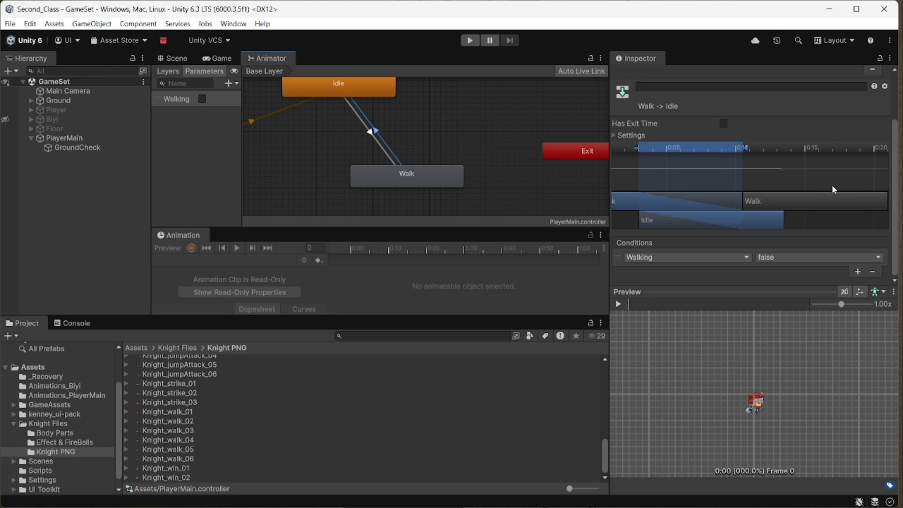
{"action": "scroll", "coordinate": [870, 180], "scroll_direction": "down", "scroll_amount": 1}
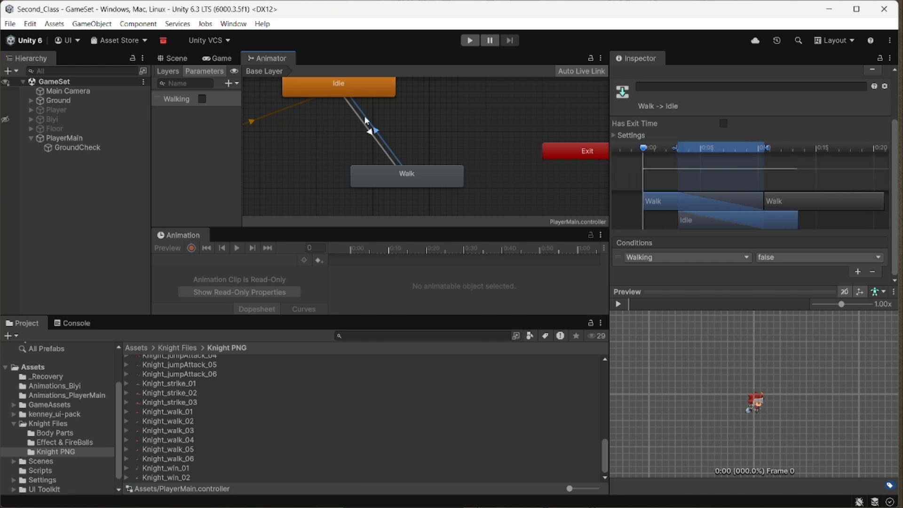
{"action": "middle_click_drag", "start_coordinate": [367, 122], "coordinate": [468, 130]}
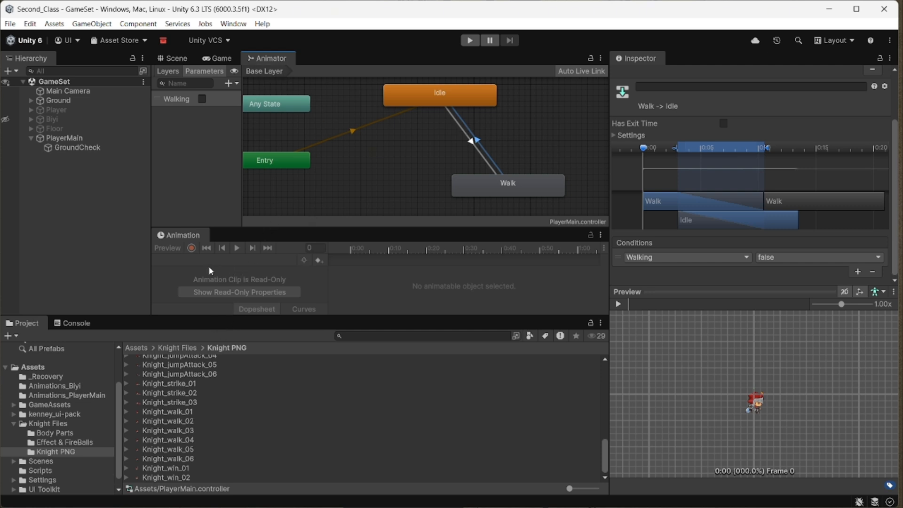
Step: Select PlayerMain and scrub through its Idle clip from the first keyframe to the last at frame 20
{"action": "left_click", "coordinate": [56, 138]}
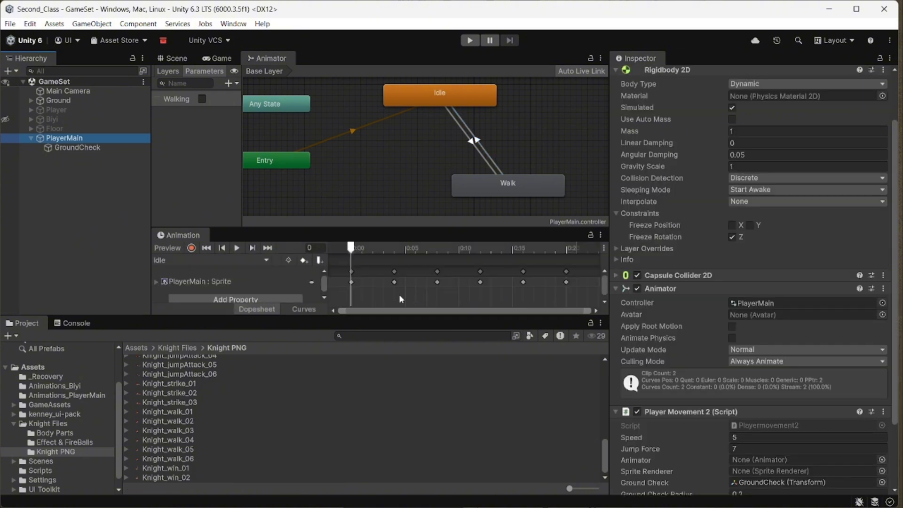
{"action": "left_click", "coordinate": [475, 311]}
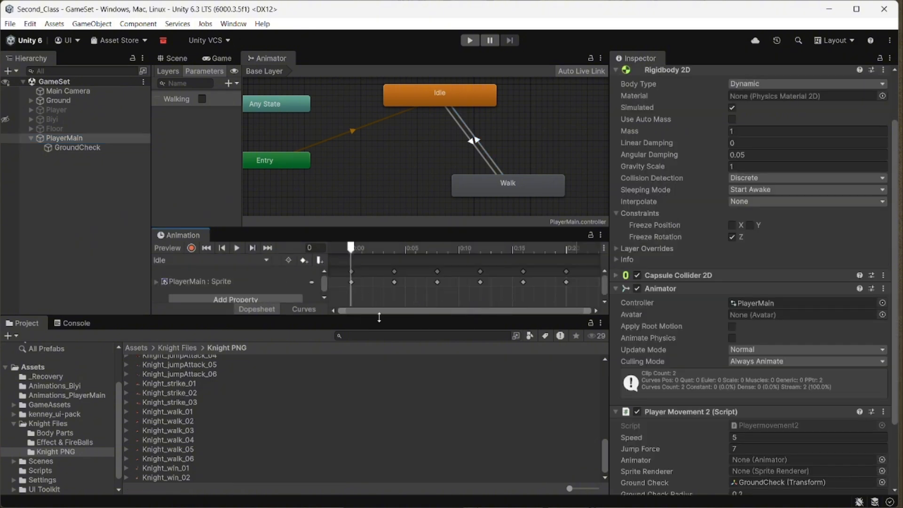
{"action": "left_click_drag", "start_coordinate": [350, 252], "coordinate": [564, 263]}
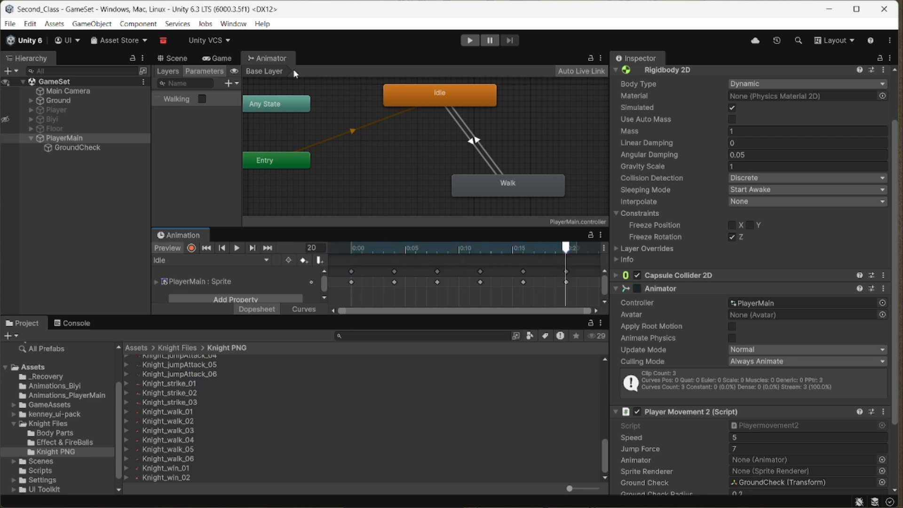
Step: Run the game again, repeatedly alternate the knight's walking direction to check the Idle and Walk animations, and stop it
{"action": "left_click", "coordinate": [212, 57]}
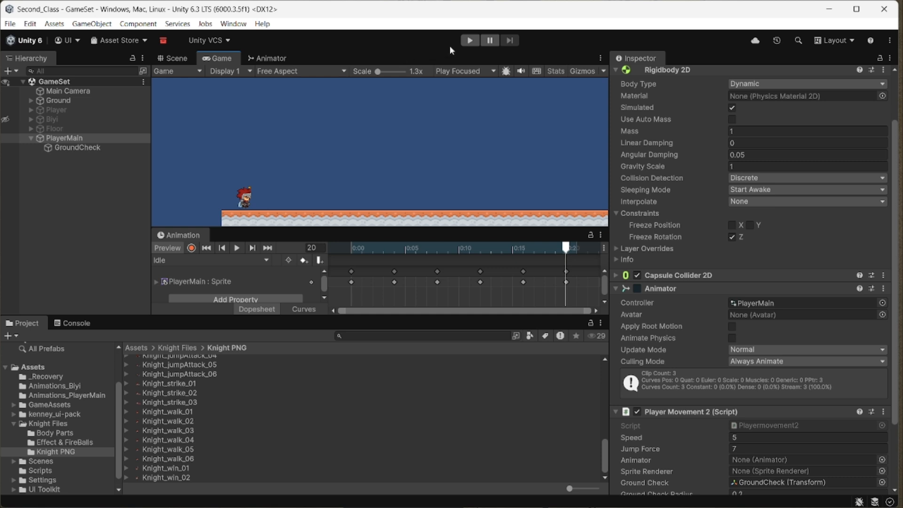
{"action": "left_click", "coordinate": [463, 40]}
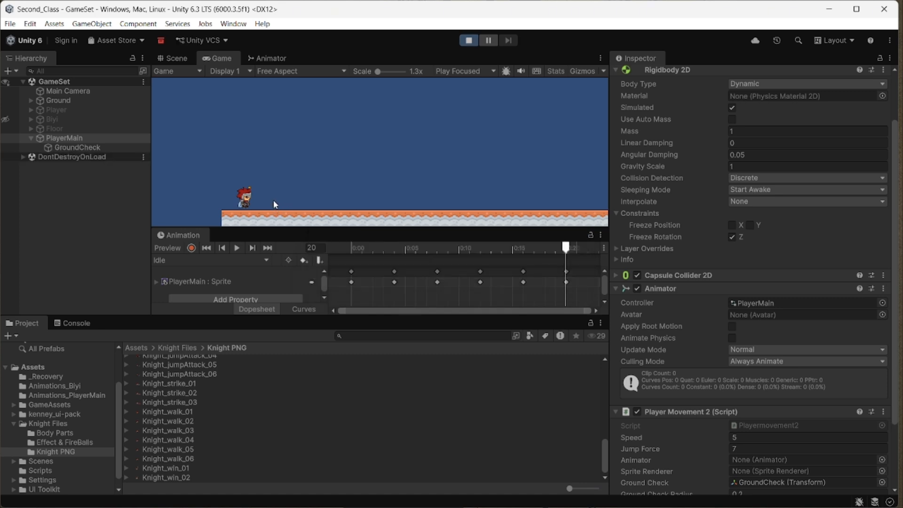
{"action": "key", "text": "d"}
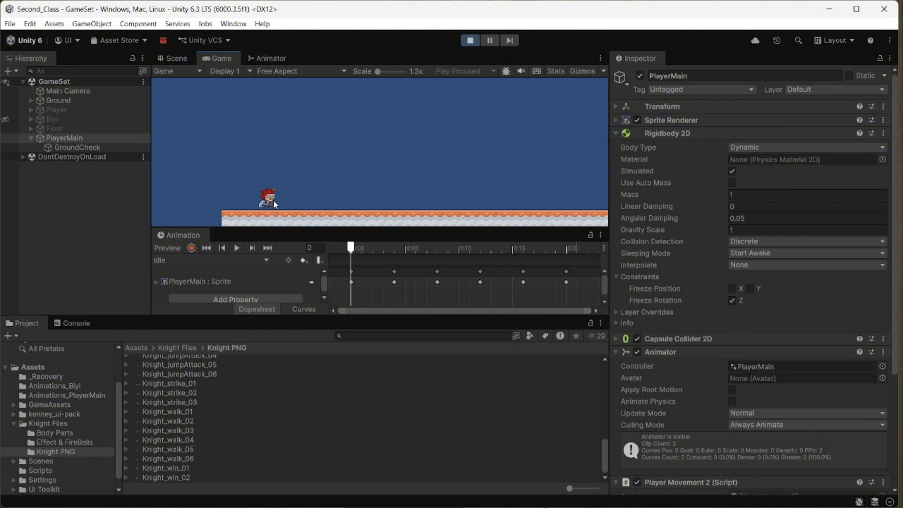
{"action": "key", "text": "a"}
{"action": "key", "text": "d"}
{"action": "key", "text": "a"}
{"action": "key", "text": "d"}
{"action": "key", "text": "a"}
{"action": "key", "text": "d"}
{"action": "key", "text": "a"}
{"action": "key", "text": "d"}
{"action": "key", "text": "a"}
{"action": "key", "text": "d"}
{"action": "key", "text": "a"}
{"action": "key", "text": "d"}
{"action": "key", "text": "a"}
{"action": "key", "text": "d"}
{"action": "key", "text": "a"}
{"action": "key", "text": "d"}
{"action": "key", "text": "a"}
{"action": "key", "text": "d"}
{"action": "key", "text": "a"}
{"action": "key", "text": "d"}
{"action": "key", "text": "a"}
{"action": "key", "text": "d"}
{"action": "key", "text": "a"}
{"action": "key", "text": "d"}
{"action": "key", "text": "a"}
{"action": "key", "text": "d"}
{"action": "key", "text": "a"}
{"action": "key", "text": "d"}
{"action": "key", "text": "a"}
{"action": "key", "text": "d"}
{"action": "key", "text": "a"}
{"action": "key", "text": "d"}
{"action": "key", "text": "a"}
{"action": "key", "text": "a"}
{"action": "key", "text": "d"}
{"action": "key", "text": "a"}
{"action": "key", "text": "d"}
{"action": "key", "text": "a"}
{"action": "left_click", "coordinate": [469, 40]}
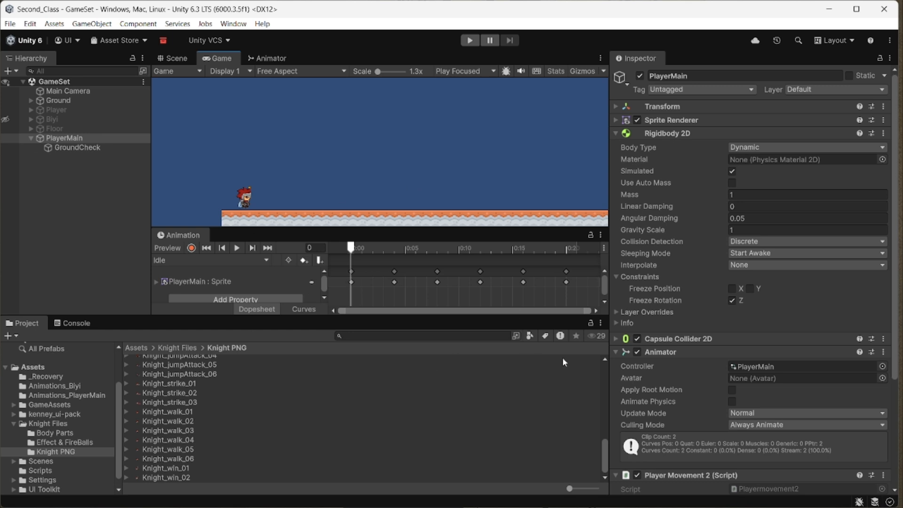
Step: Create a new animation clip for PlayerMain named Jump in the Animations_PlayerMain folder
{"action": "left_click", "coordinate": [199, 261]}
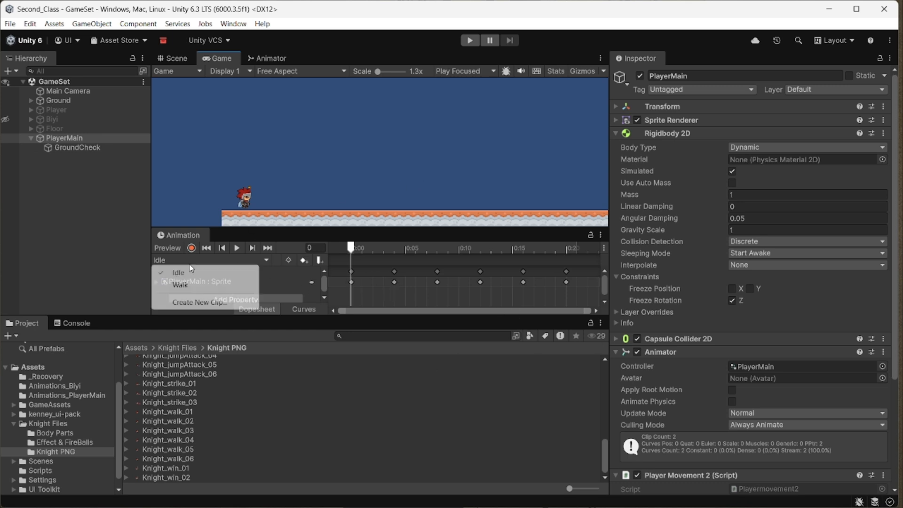
{"action": "left_click", "coordinate": [199, 302]}
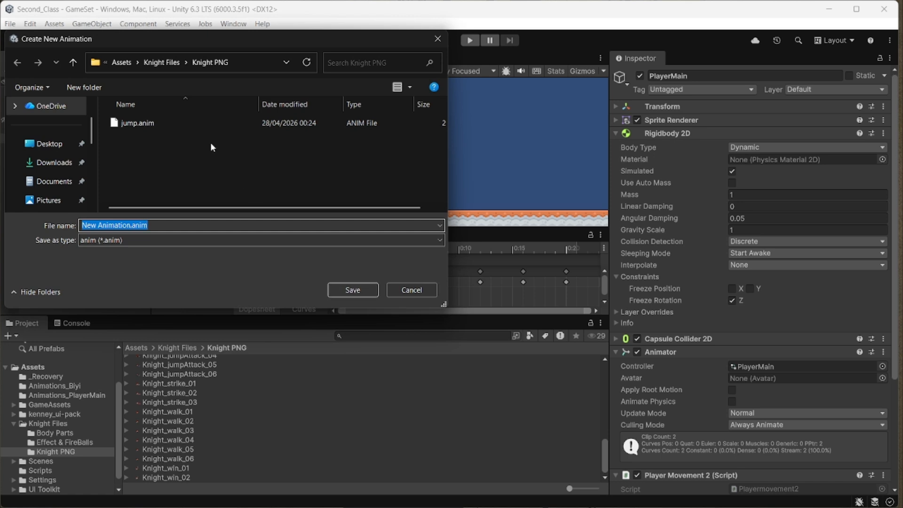
{"action": "left_click", "coordinate": [155, 62]}
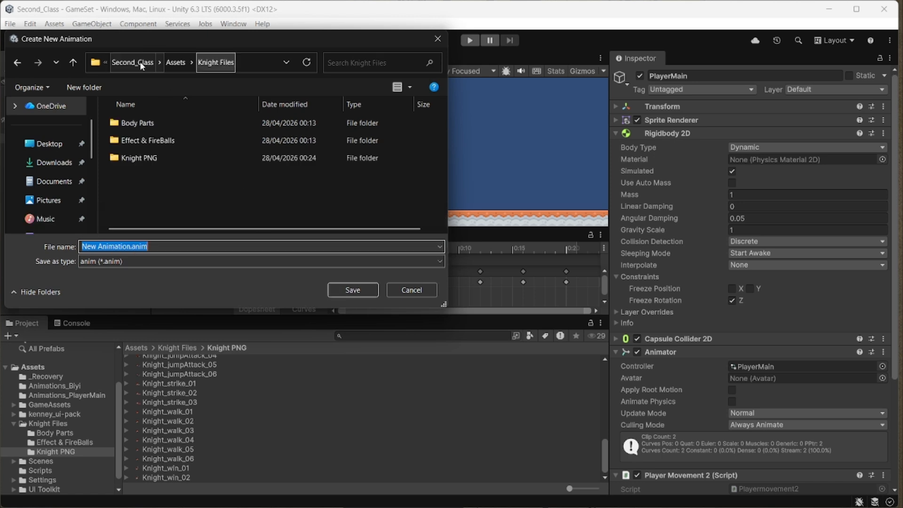
{"action": "left_click", "coordinate": [173, 62]}
{"action": "double_click", "coordinate": [156, 159]}
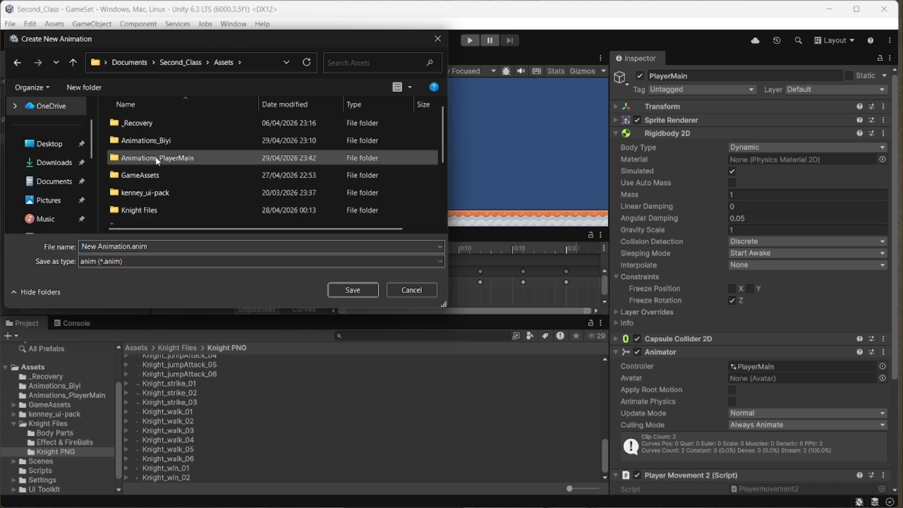
{"action": "double_click", "coordinate": [94, 246]}
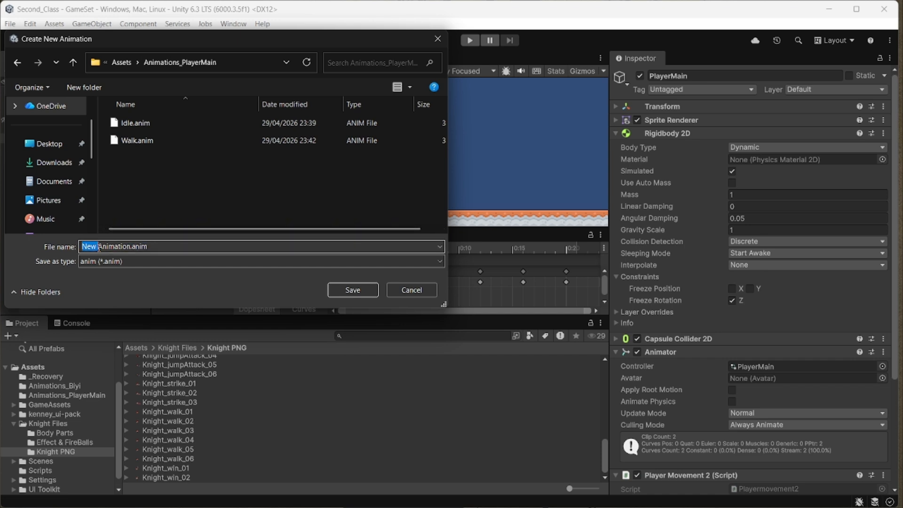
{"action": "key", "text": "Delete"}
{"action": "key", "text": "Delete"}
{"action": "key", "text": "Delete"}
{"action": "key", "text": "Delete"}
{"action": "key", "text": "Delete"}
{"action": "key", "text": "Delete"}
{"action": "key", "text": "Delete"}
{"action": "key", "text": "Delete"}
{"action": "key", "text": "Delete"}
{"action": "key", "text": "Delete"}
{"action": "key", "text": "Delete"}
{"action": "type", "text": "Jump"}
{"action": "key", "text": "Return"}
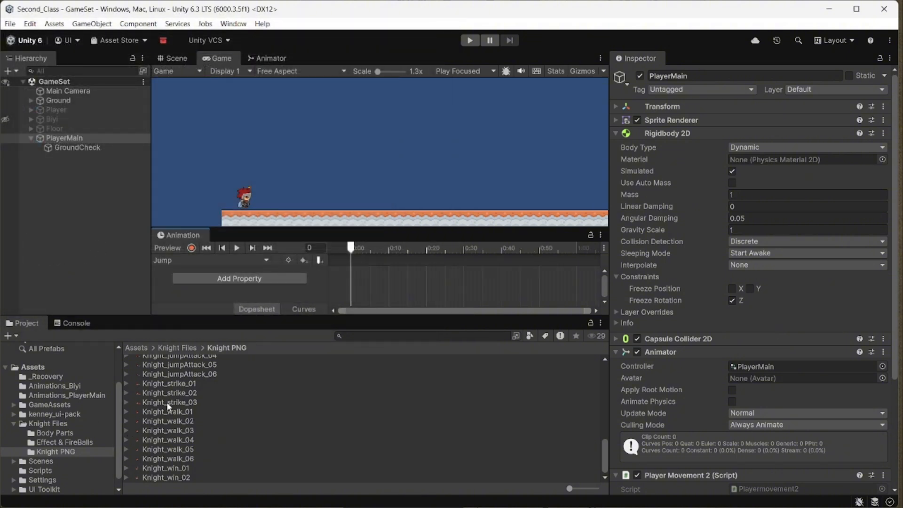
Step: Add the Knight_jump_01 and Knight_jump_02 sprites to the start of the Jump clip's timeline
{"action": "scroll", "coordinate": [176, 423], "scroll_direction": "up", "scroll_amount": 4}
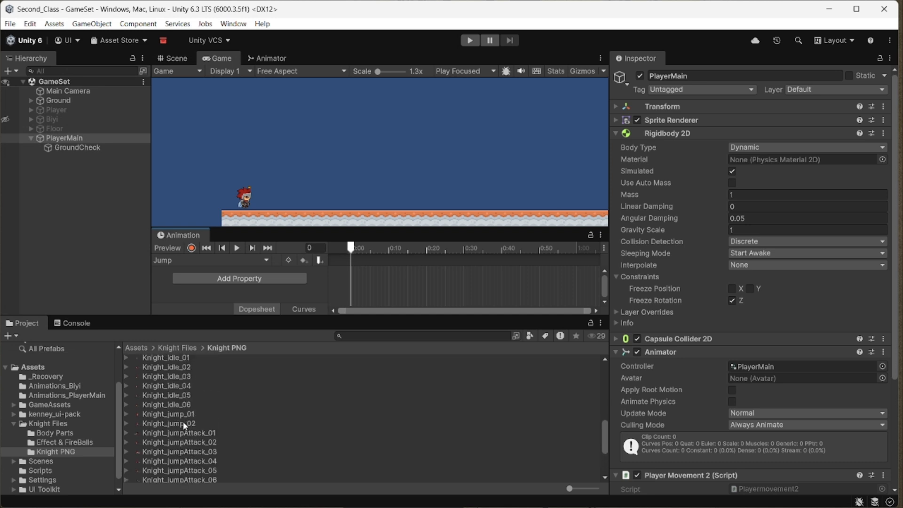
{"action": "left_click", "coordinate": [185, 415]}
{"action": "left_click", "coordinate": [185, 423], "text": "shift"}
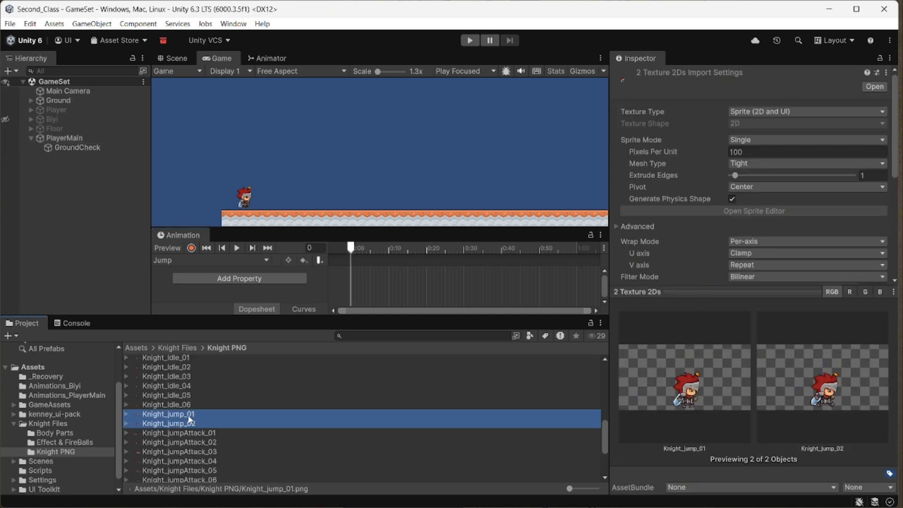
{"action": "left_click_drag", "start_coordinate": [190, 420], "coordinate": [338, 311]}
Step: Stretch the Jump clip's keyframes so the last one falls at 0:10, previewing the animation and returning to frame 0
{"action": "left_click_drag", "start_coordinate": [355, 269], "coordinate": [376, 282]}
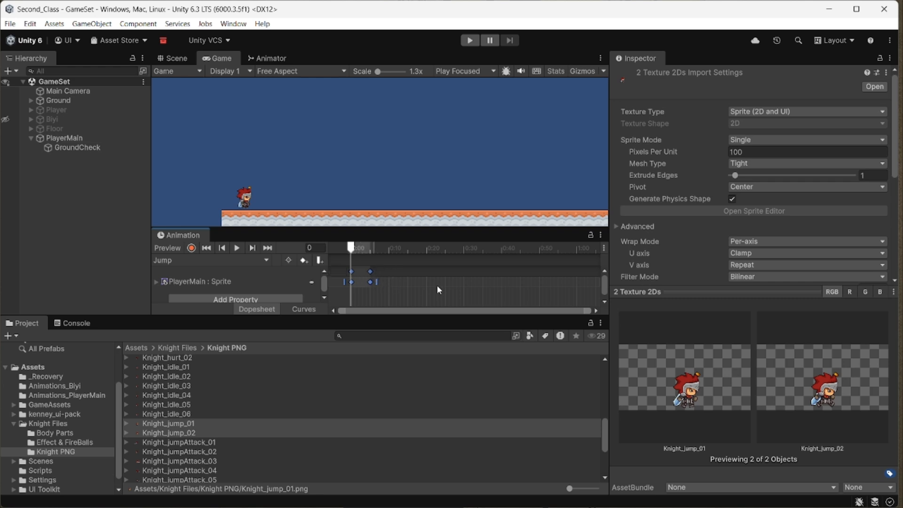
{"action": "left_click", "coordinate": [236, 248]}
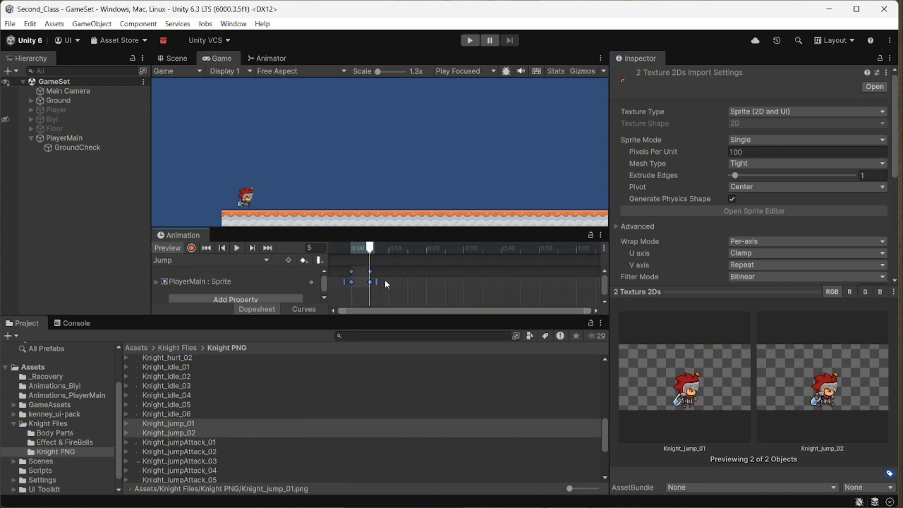
{"action": "left_click_drag", "start_coordinate": [379, 282], "coordinate": [399, 281]}
{"action": "left_click", "coordinate": [237, 248]}
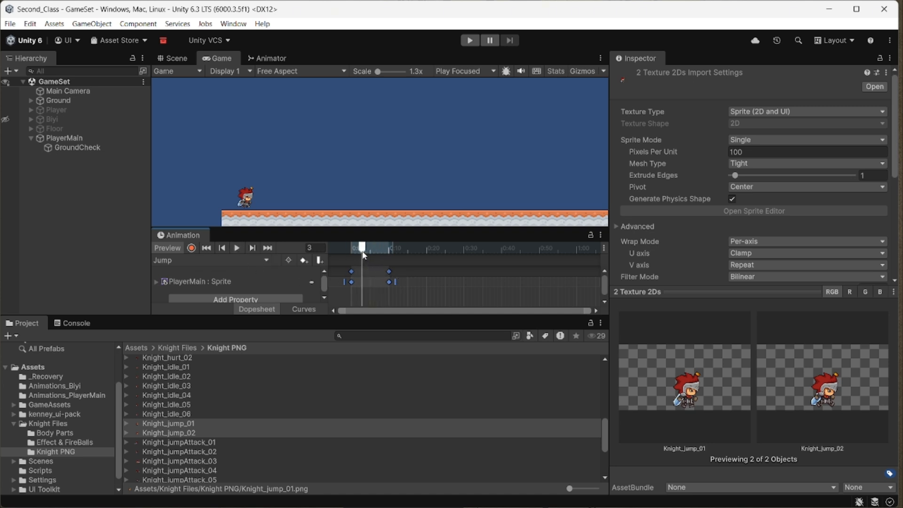
{"action": "left_click_drag", "start_coordinate": [362, 248], "coordinate": [350, 249]}
Step: Add a Bool parameter named Jumping to the PlayerMain Animator controller
{"action": "left_click", "coordinate": [271, 58]}
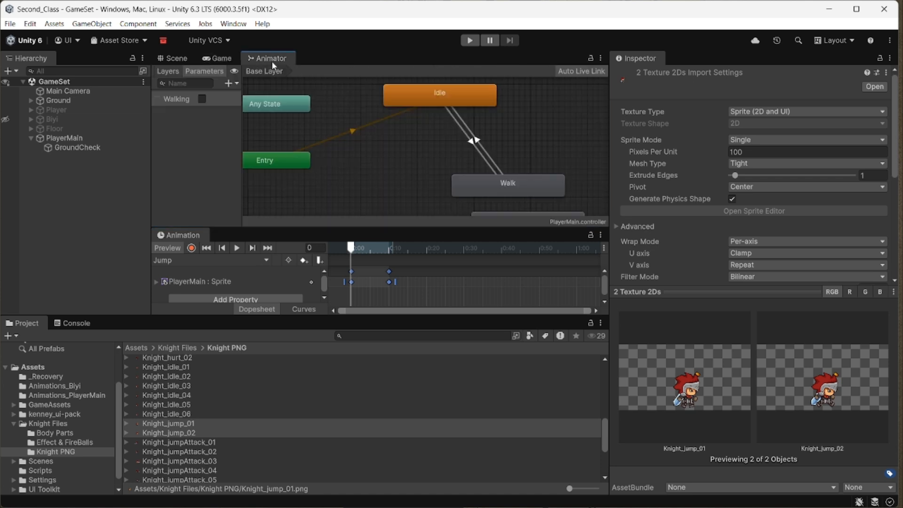
{"action": "left_click", "coordinate": [230, 83]}
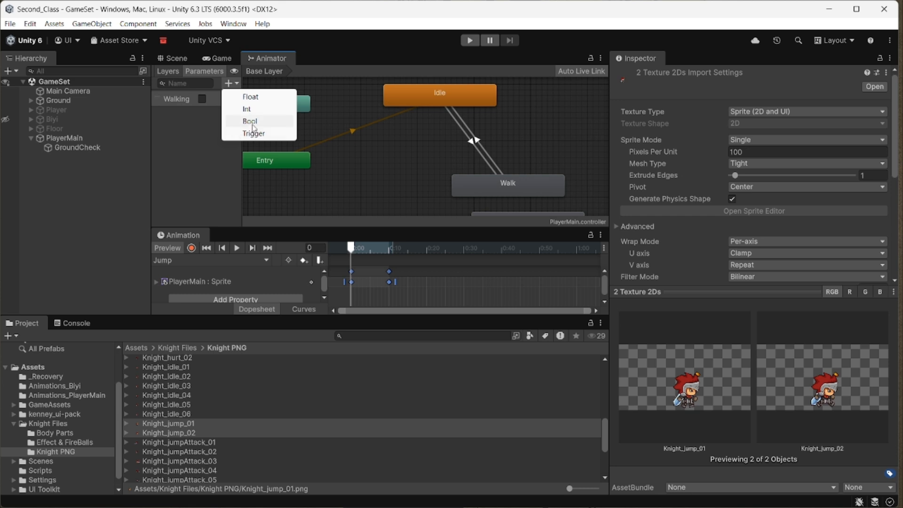
{"action": "left_click", "coordinate": [250, 121]}
{"action": "type", "text": "Ju"}
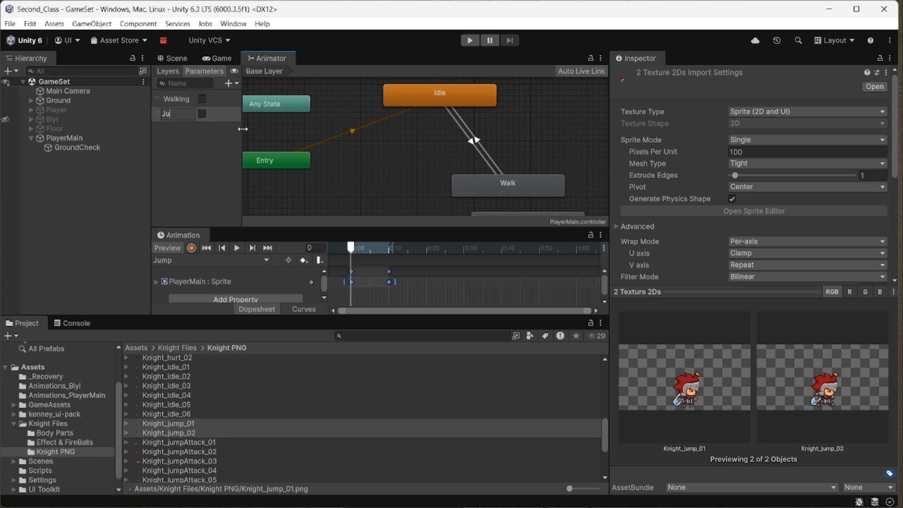
{"action": "type", "text": "mping"}
{"action": "key", "text": "Return"}
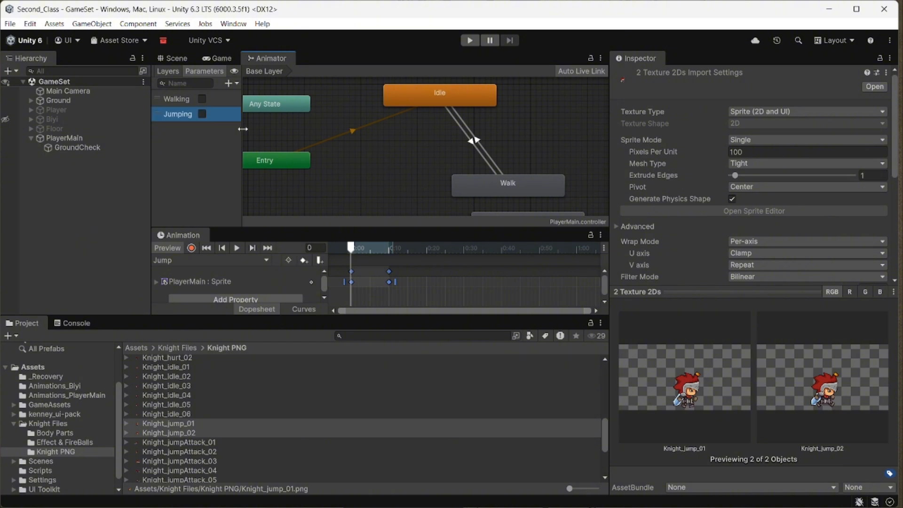
Step: Move the Jump state out from below Walk to the open area between the Idle and Exit states
{"action": "middle_click_drag", "start_coordinate": [348, 141], "coordinate": [227, 93]}
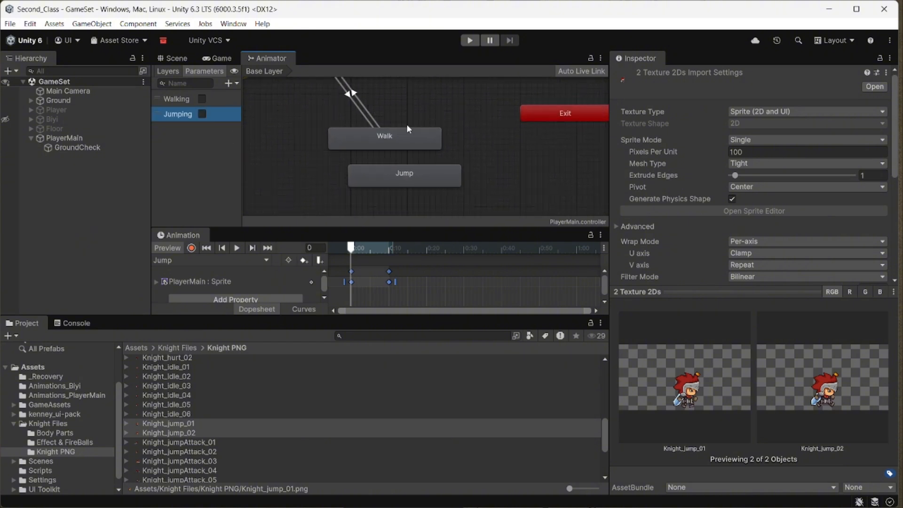
{"action": "middle_click_drag", "start_coordinate": [474, 133], "coordinate": [472, 170]}
{"action": "left_click_drag", "start_coordinate": [421, 210], "coordinate": [438, 124]}
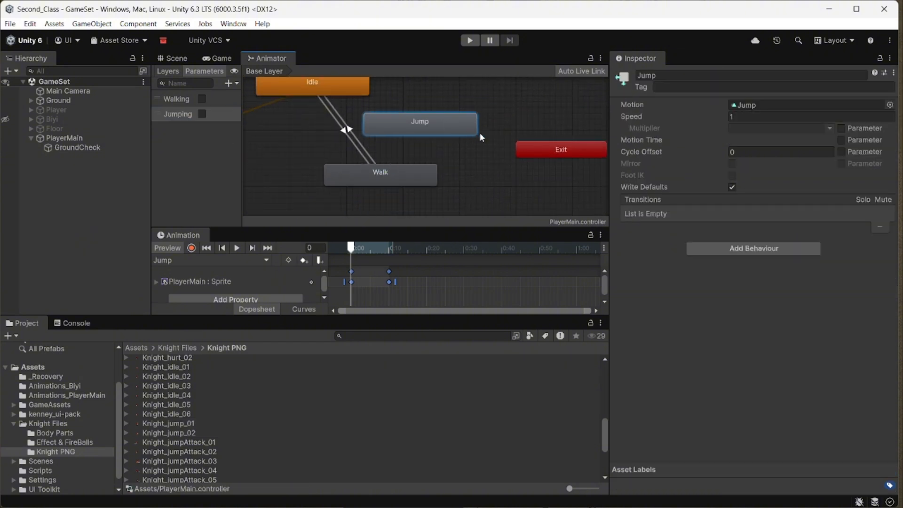
{"action": "middle_click_drag", "start_coordinate": [396, 130], "coordinate": [431, 174]}
{"action": "scroll", "coordinate": [432, 175], "scroll_direction": "down", "scroll_amount": 1}
{"action": "left_click_drag", "start_coordinate": [432, 174], "coordinate": [470, 171]}
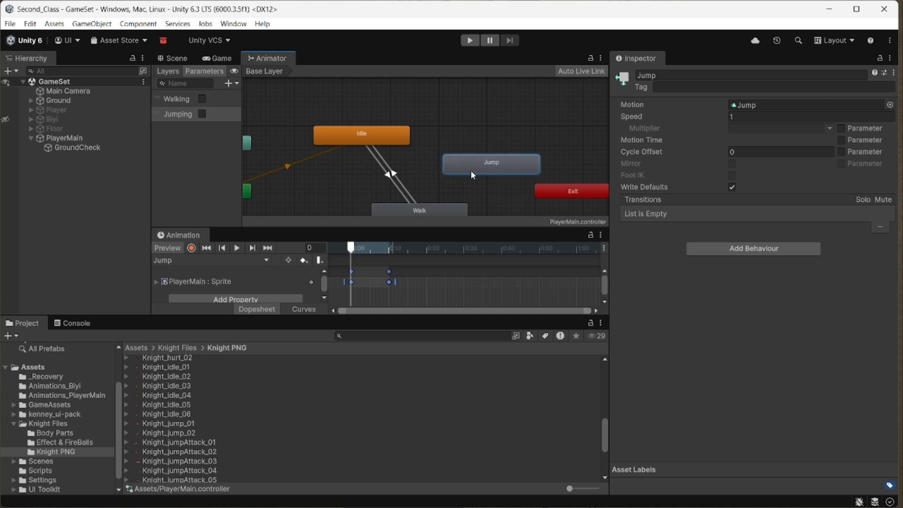
Step: Create transitions in both directions between the Idle and Jump states
{"action": "right_click", "coordinate": [380, 135]}
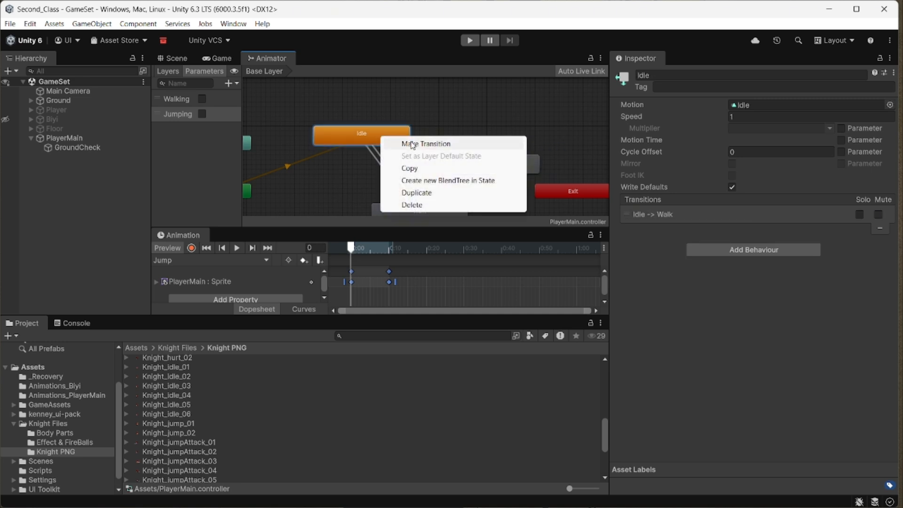
{"action": "left_click", "coordinate": [399, 142]}
{"action": "left_click", "coordinate": [470, 162]}
{"action": "left_click", "coordinate": [492, 157]}
{"action": "right_click", "coordinate": [492, 157]}
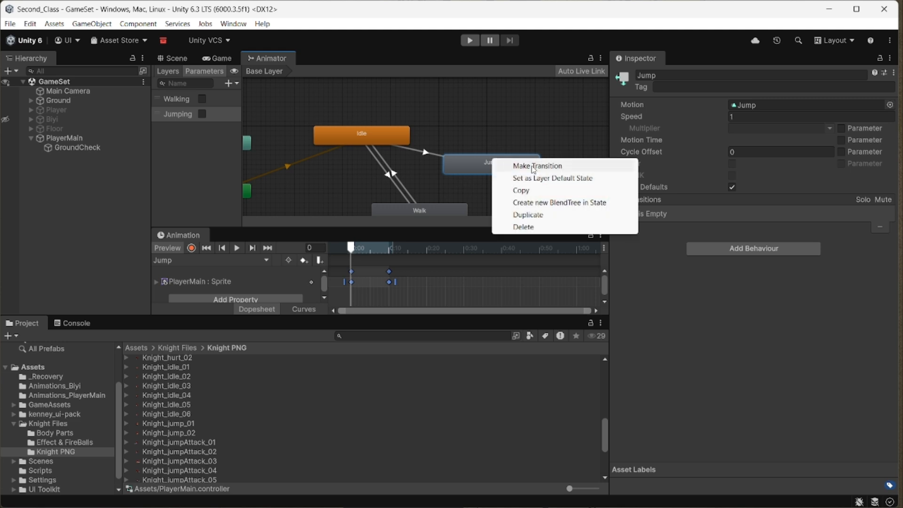
{"action": "left_click", "coordinate": [517, 165]}
{"action": "left_click", "coordinate": [399, 132]}
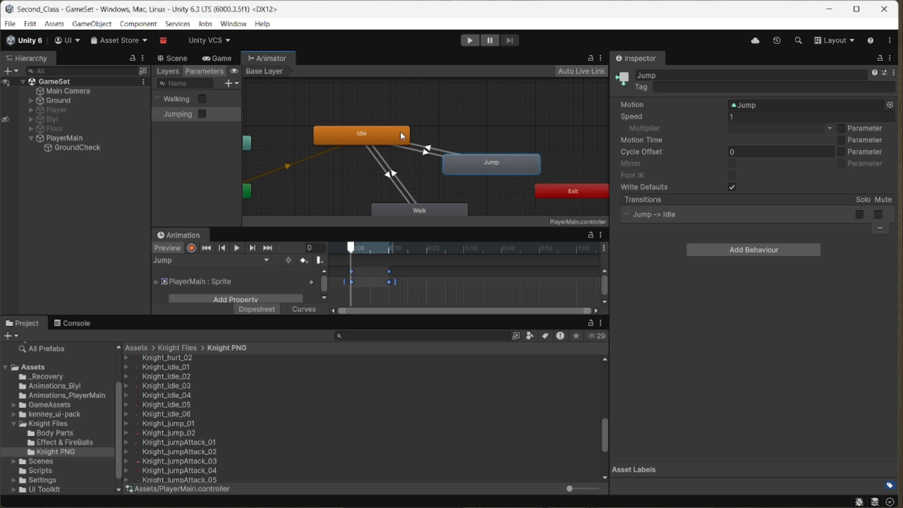
Step: Create transitions in both directions between the Jump and Walk states
{"action": "right_click", "coordinate": [483, 167]}
{"action": "left_click", "coordinate": [508, 172]}
{"action": "left_click", "coordinate": [452, 209]}
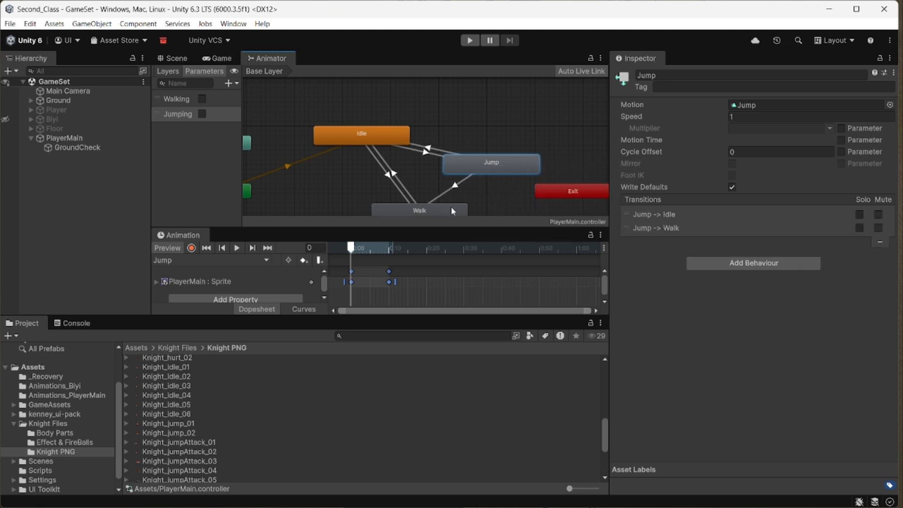
{"action": "right_click", "coordinate": [450, 207]}
{"action": "left_click", "coordinate": [484, 212]}
{"action": "left_click", "coordinate": [484, 169]}
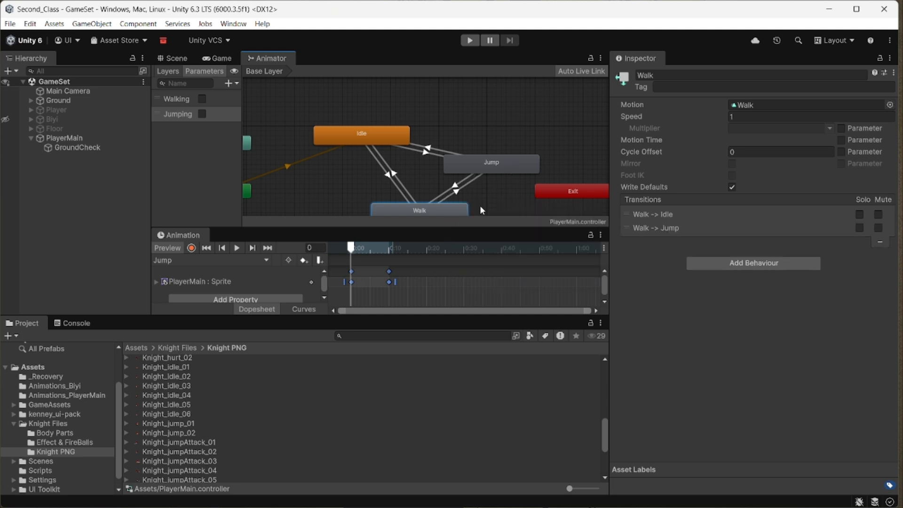
Step: Disable Has Exit Time on the Idle to Jump transition and add the condition Jumping true
{"action": "scroll", "coordinate": [489, 188], "scroll_direction": "up", "scroll_amount": 5}
{"action": "scroll", "coordinate": [374, 126], "scroll_direction": "up", "scroll_amount": 1}
{"action": "middle_click_drag", "start_coordinate": [375, 125], "coordinate": [364, 188]}
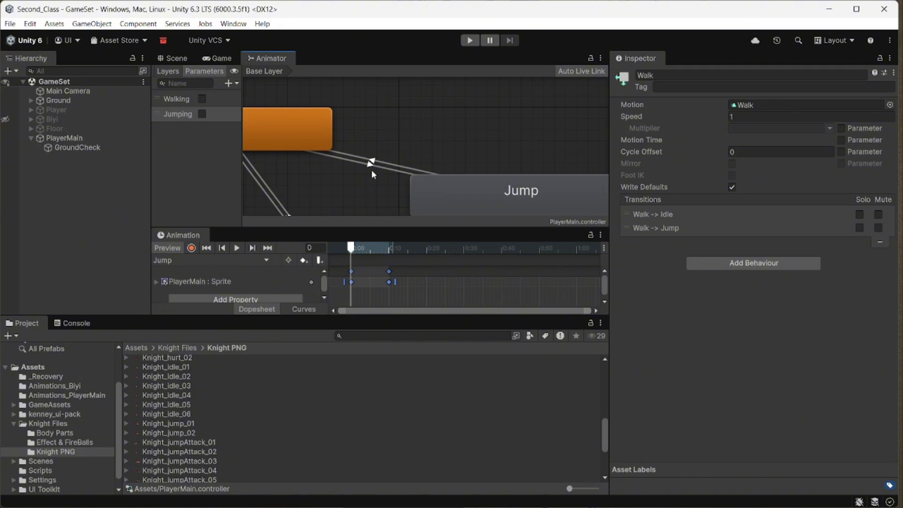
{"action": "left_click", "coordinate": [371, 164]}
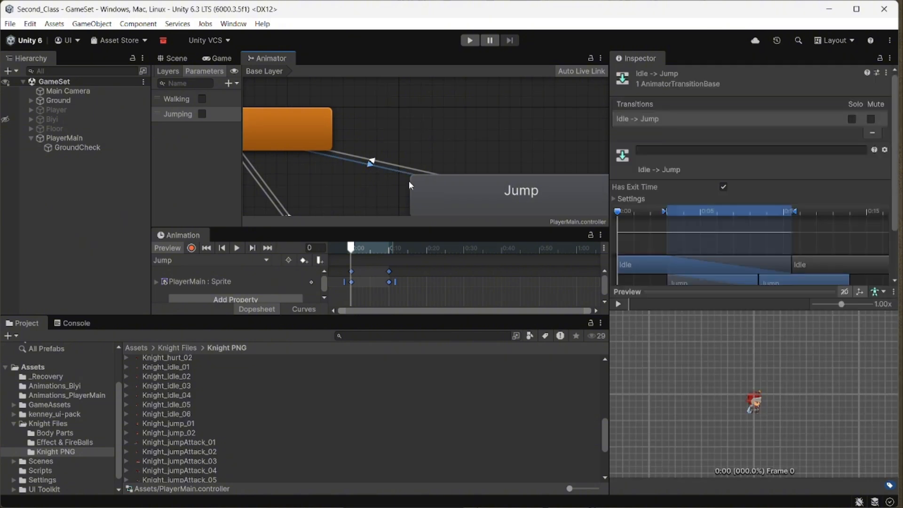
{"action": "left_click", "coordinate": [727, 188]}
{"action": "left_click_drag", "start_coordinate": [895, 199], "coordinate": [897, 276]}
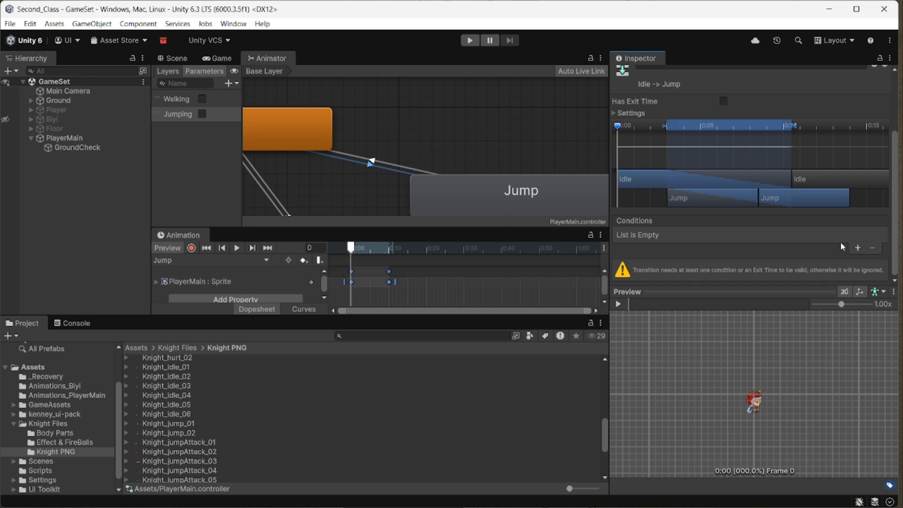
{"action": "left_click", "coordinate": [860, 246]}
{"action": "left_click", "coordinate": [702, 256]}
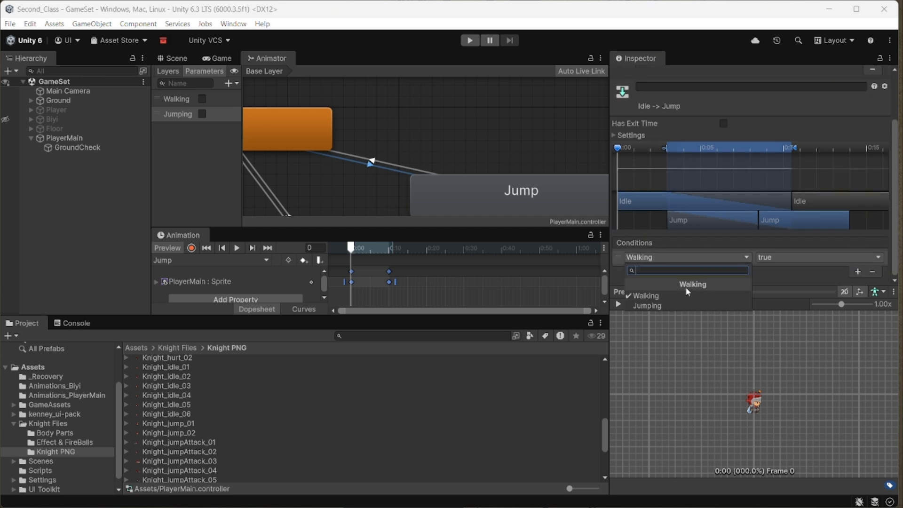
{"action": "left_click", "coordinate": [673, 306]}
Step: Disable Has Exit Time on the Jump to Idle transition and add the condition Jumping false
{"action": "middle_click_drag", "start_coordinate": [483, 160], "coordinate": [459, 140]}
{"action": "left_click", "coordinate": [349, 139]}
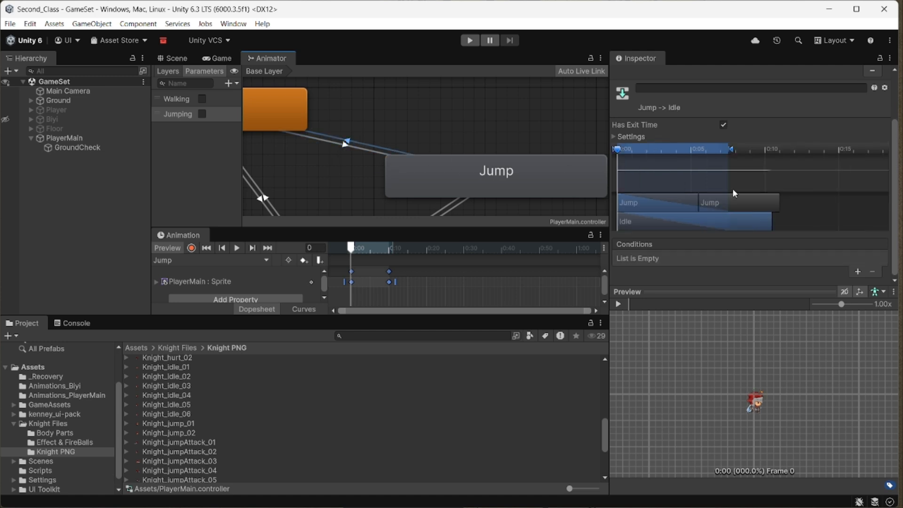
{"action": "left_click", "coordinate": [724, 124]}
{"action": "left_click", "coordinate": [858, 272]}
{"action": "left_click", "coordinate": [719, 259]}
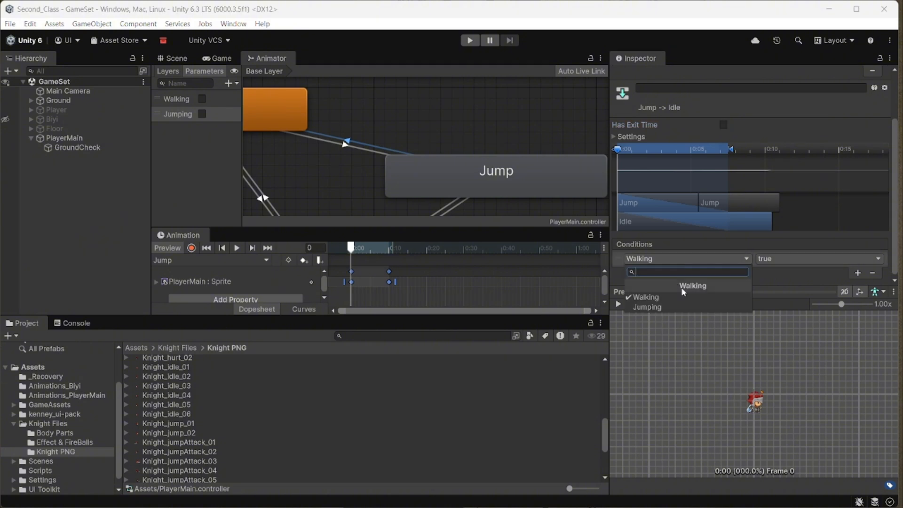
{"action": "left_click", "coordinate": [682, 307]}
{"action": "left_click", "coordinate": [790, 259]}
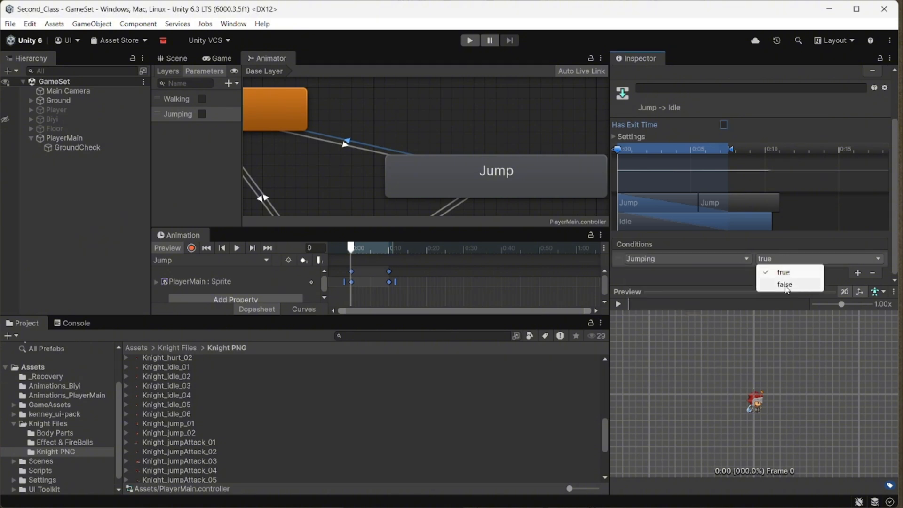
{"action": "left_click", "coordinate": [783, 284]}
Step: Disable Has Exit Time on the Walk to Jump transition and add the condition Jumping true
{"action": "middle_click_drag", "start_coordinate": [257, 101], "coordinate": [376, 102]}
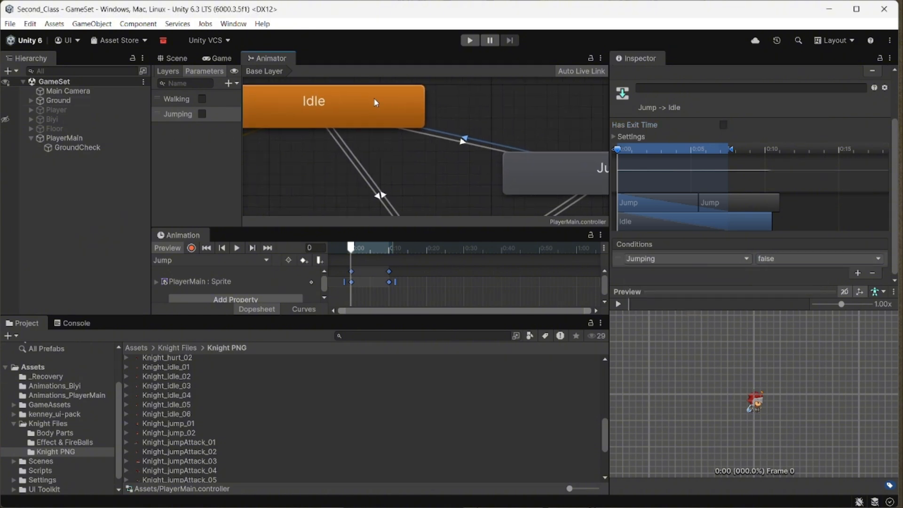
{"action": "middle_click_drag", "start_coordinate": [536, 210], "coordinate": [376, 116]}
{"action": "middle_click_drag", "start_coordinate": [407, 148], "coordinate": [411, 173]}
{"action": "left_click", "coordinate": [371, 156]}
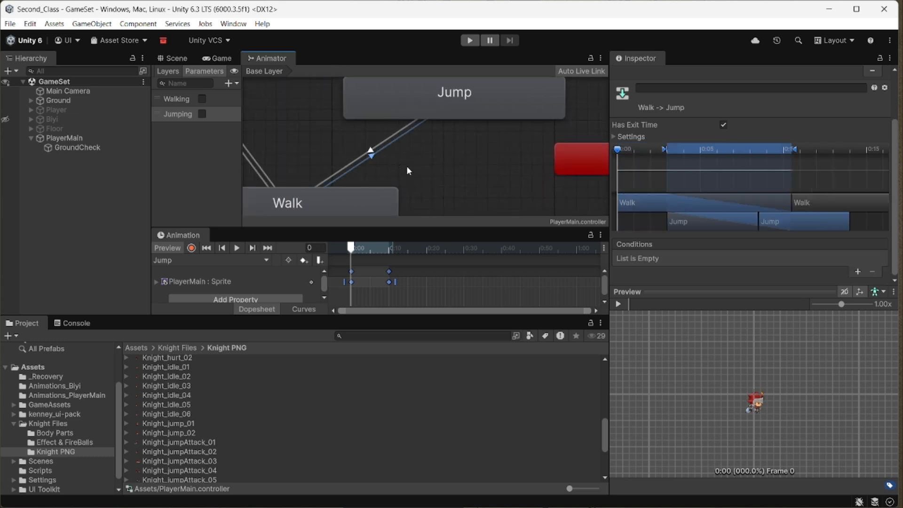
{"action": "left_click", "coordinate": [723, 125]}
{"action": "left_click", "coordinate": [859, 272]}
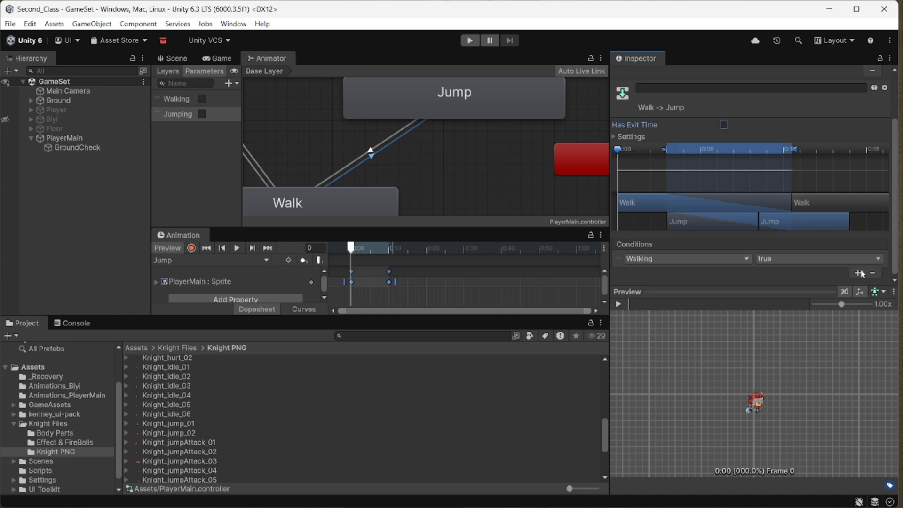
{"action": "left_click", "coordinate": [720, 261]}
{"action": "left_click", "coordinate": [701, 306]}
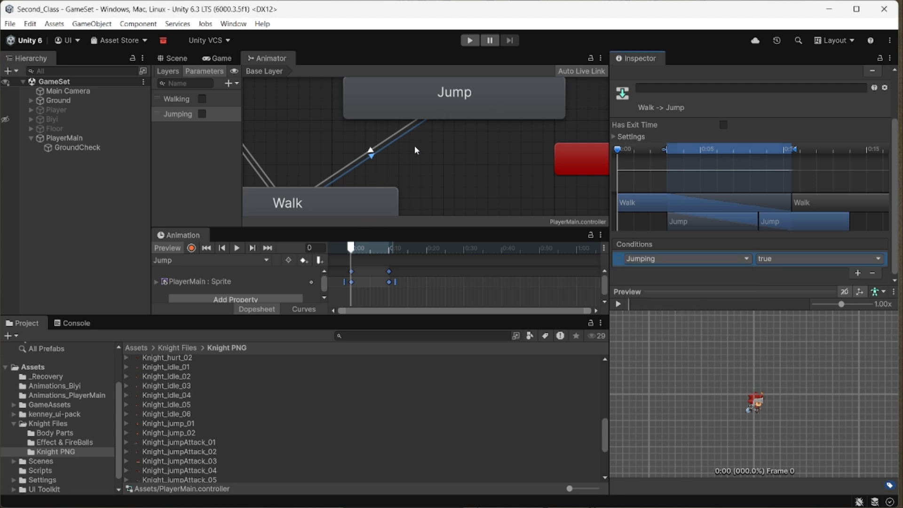
Step: Examine the settings of the Jump to Walk and Jump to Idle transitions and how they connect the states
{"action": "left_click", "coordinate": [371, 152]}
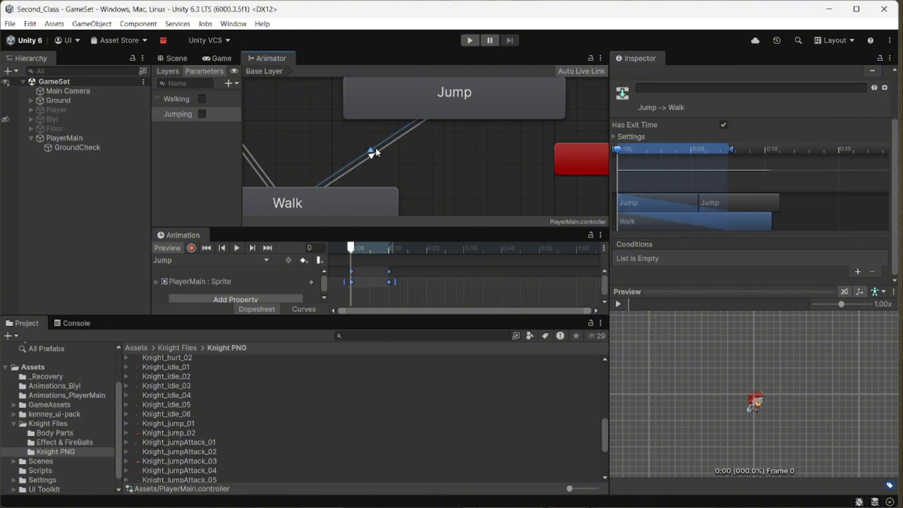
{"action": "middle_click_drag", "start_coordinate": [377, 105], "coordinate": [423, 163]}
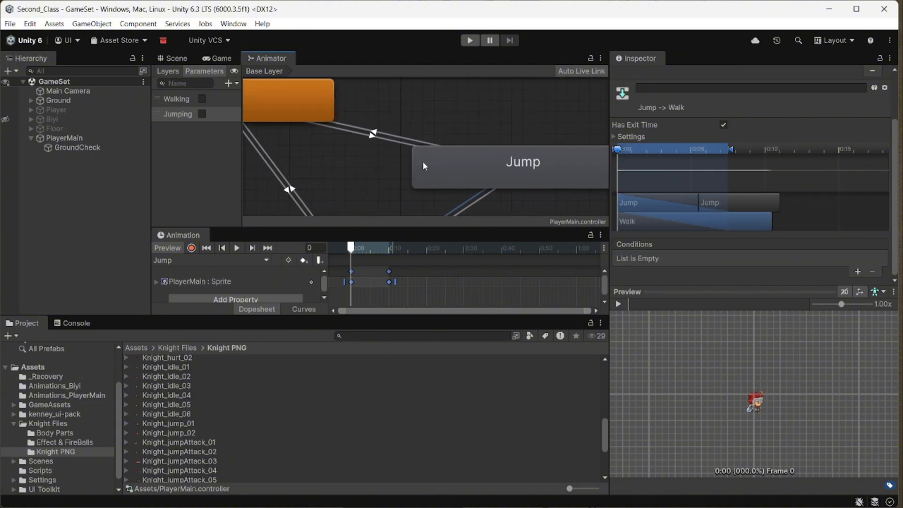
{"action": "left_click", "coordinate": [375, 132]}
{"action": "middle_click_drag", "start_coordinate": [462, 151], "coordinate": [454, 83]}
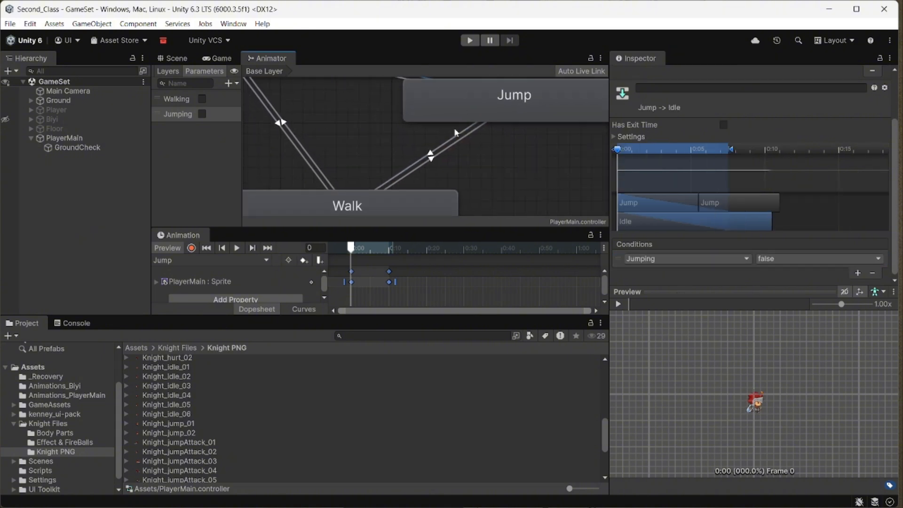
{"action": "middle_click_drag", "start_coordinate": [433, 155], "coordinate": [442, 142]}
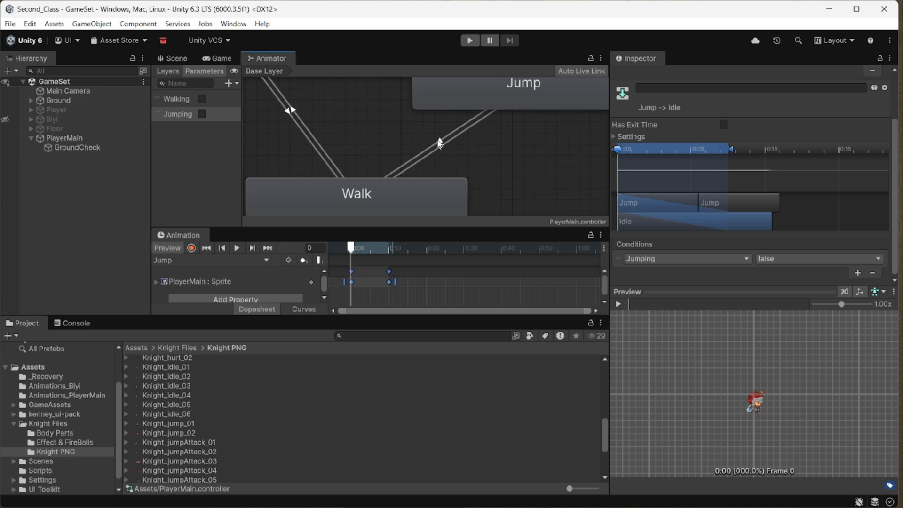
{"action": "scroll", "coordinate": [438, 136], "scroll_direction": "down", "scroll_amount": 1}
{"action": "middle_click_drag", "start_coordinate": [438, 96], "coordinate": [442, 145]}
{"action": "scroll", "coordinate": [440, 135], "scroll_direction": "up", "scroll_amount": 1}
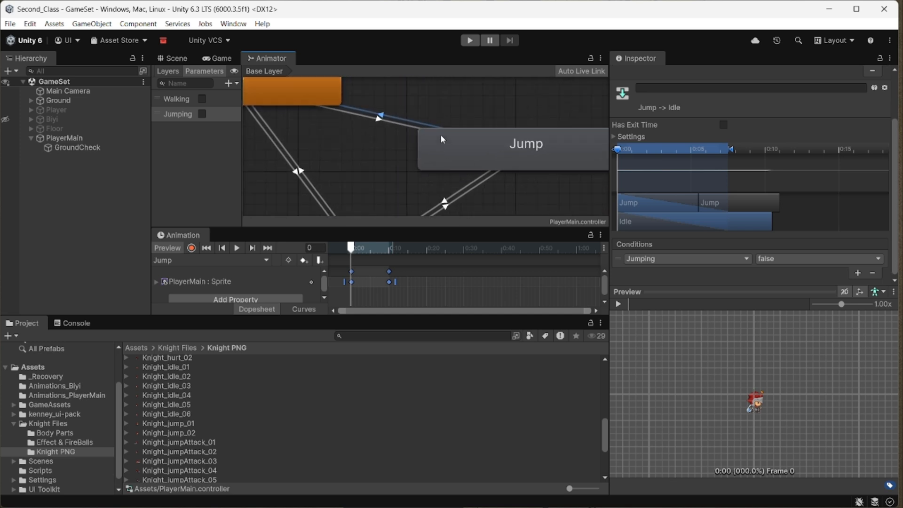
{"action": "middle_click_drag", "start_coordinate": [366, 105], "coordinate": [395, 57]}
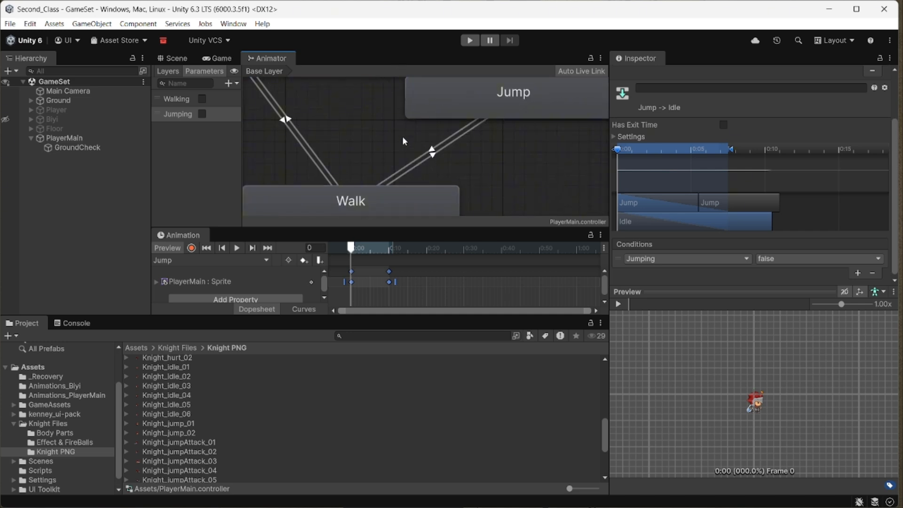
{"action": "middle_click_drag", "start_coordinate": [391, 144], "coordinate": [388, 165]}
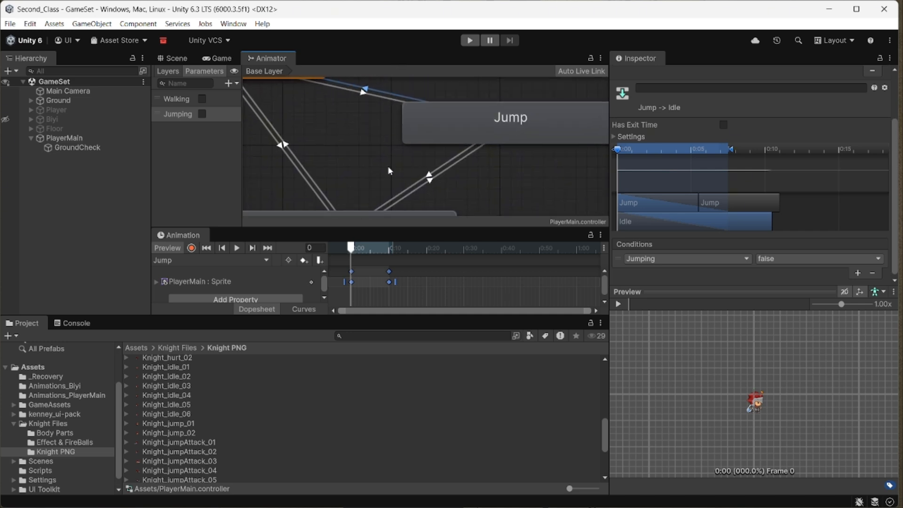
{"action": "left_click", "coordinate": [497, 116]}
Step: Disable Has Exit Time on the Jump to Walk transition and add the conditions Walking true and Jumping false
{"action": "left_click", "coordinate": [431, 175]}
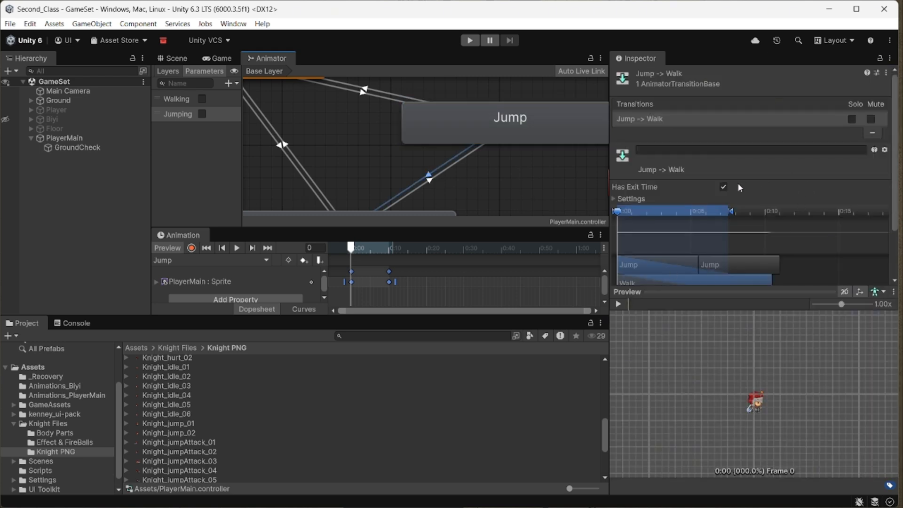
{"action": "left_click", "coordinate": [723, 187]}
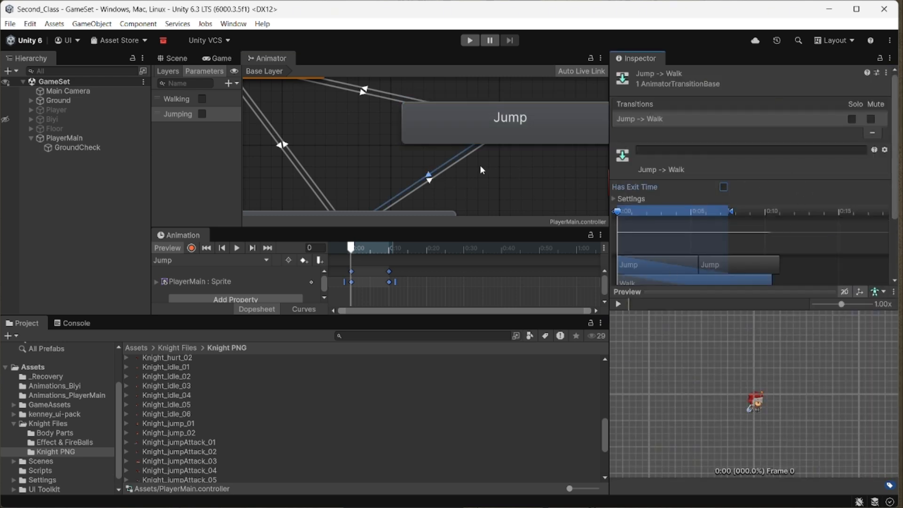
{"action": "left_click", "coordinate": [439, 174]}
{"action": "left_click", "coordinate": [429, 174]}
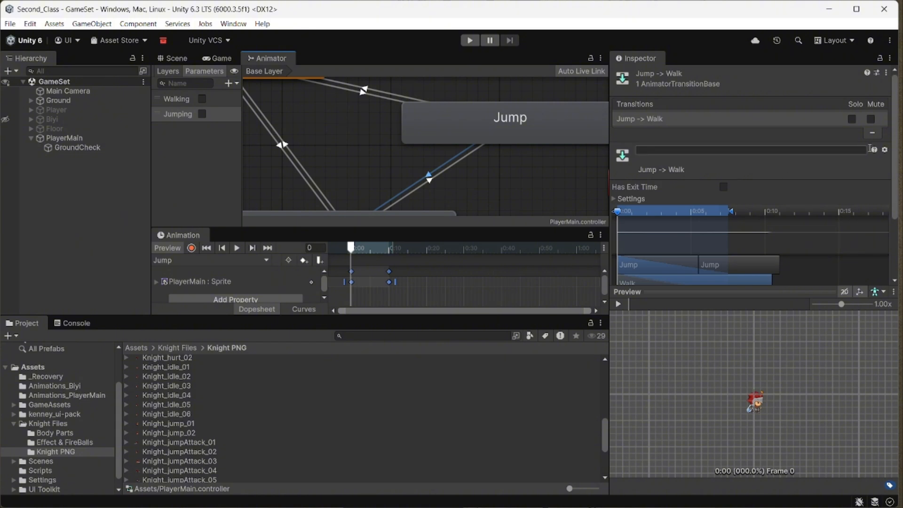
{"action": "left_click_drag", "start_coordinate": [896, 159], "coordinate": [899, 220]}
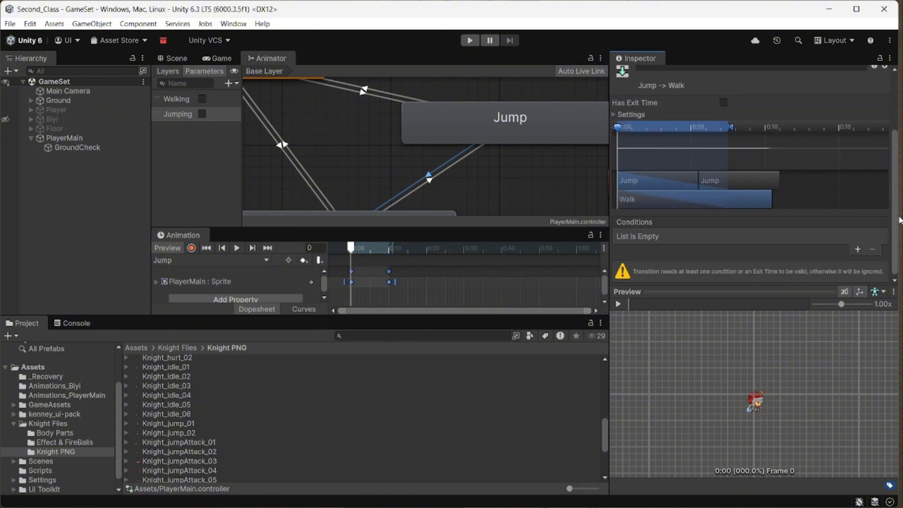
{"action": "left_click", "coordinate": [857, 247]}
{"action": "left_click", "coordinate": [857, 271]}
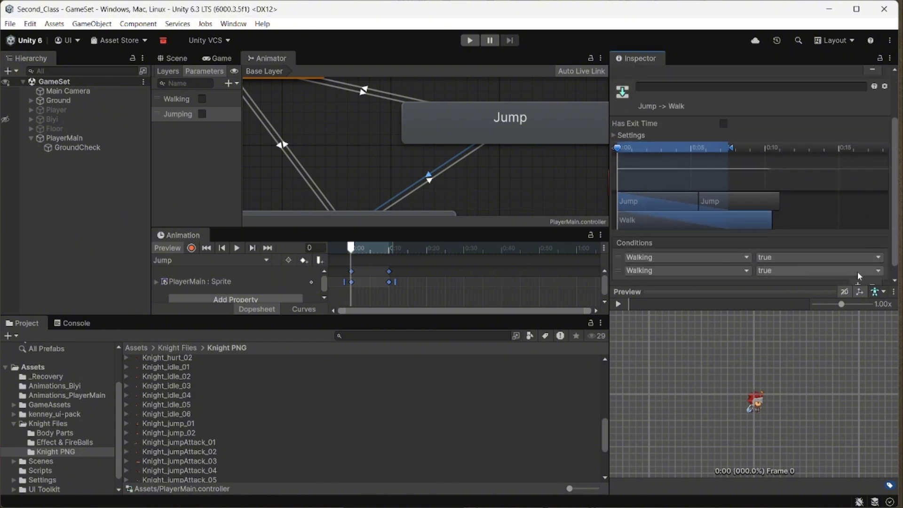
{"action": "left_click", "coordinate": [722, 270]}
{"action": "left_click", "coordinate": [709, 319]}
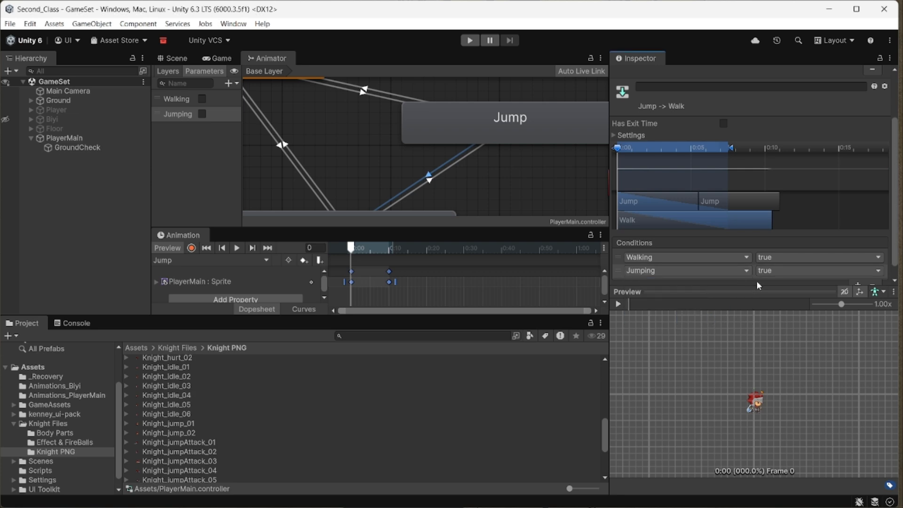
{"action": "left_click", "coordinate": [780, 270]}
{"action": "left_click", "coordinate": [784, 296]}
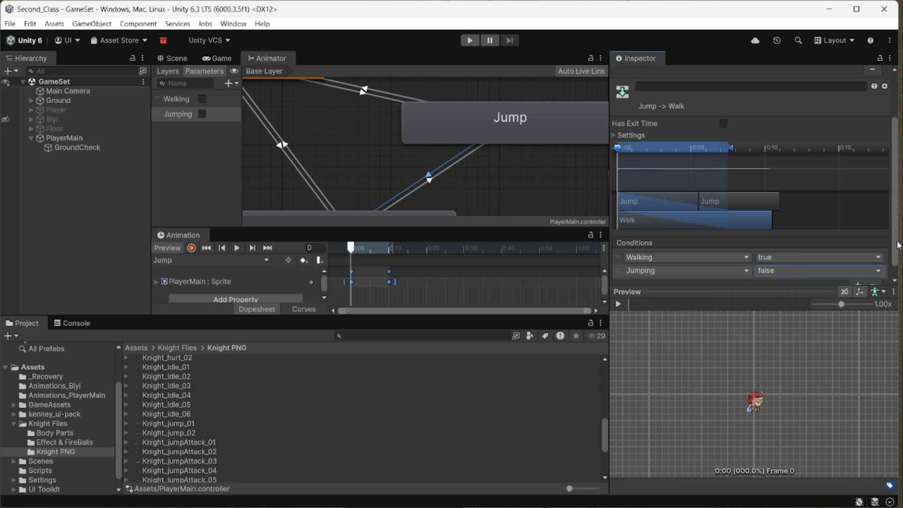
{"action": "scroll", "coordinate": [896, 214], "scroll_direction": "up", "scroll_amount": 3}
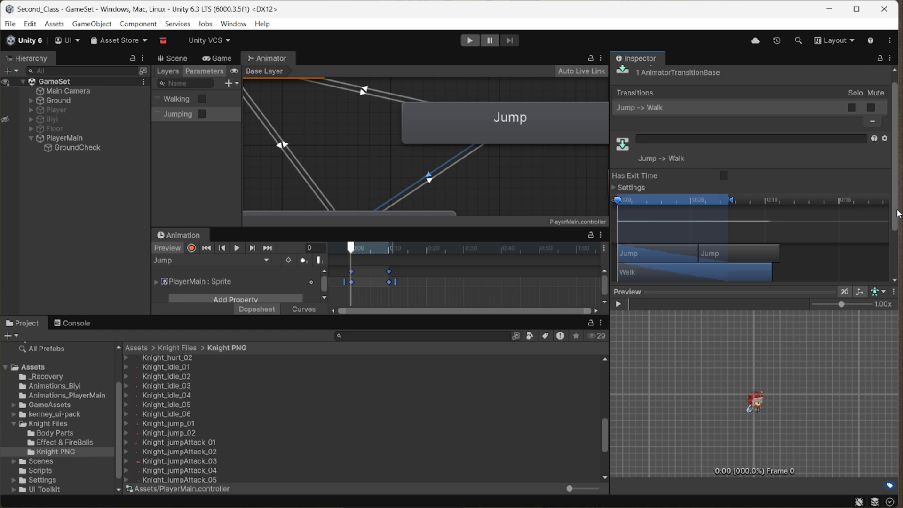
Step: Review the transitions linking the Idle, Walk and Jump states across the whole Animator graph
{"action": "scroll", "coordinate": [459, 168], "scroll_direction": "down", "scroll_amount": 5}
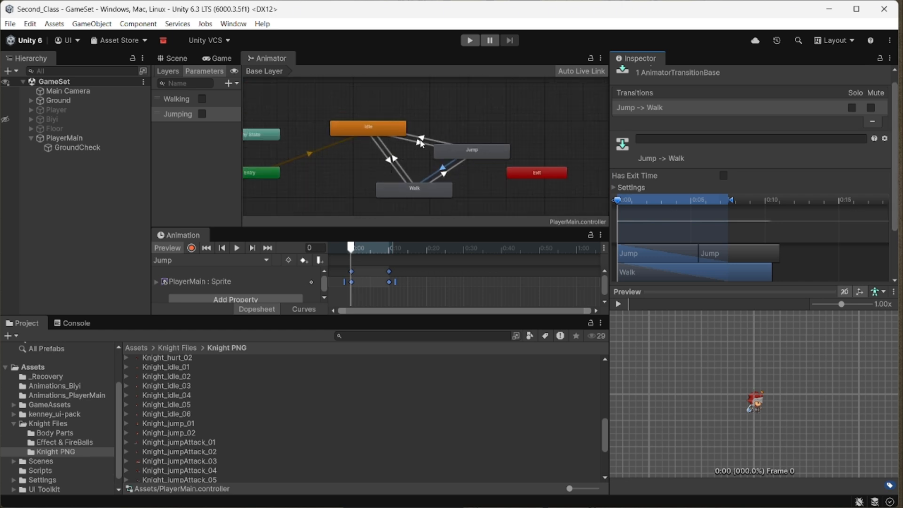
{"action": "left_click", "coordinate": [421, 144]}
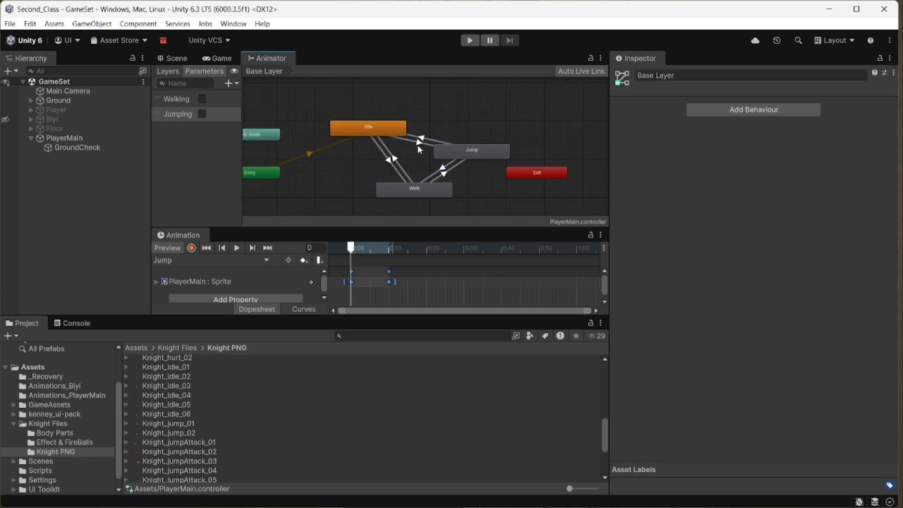
{"action": "left_click", "coordinate": [417, 147]}
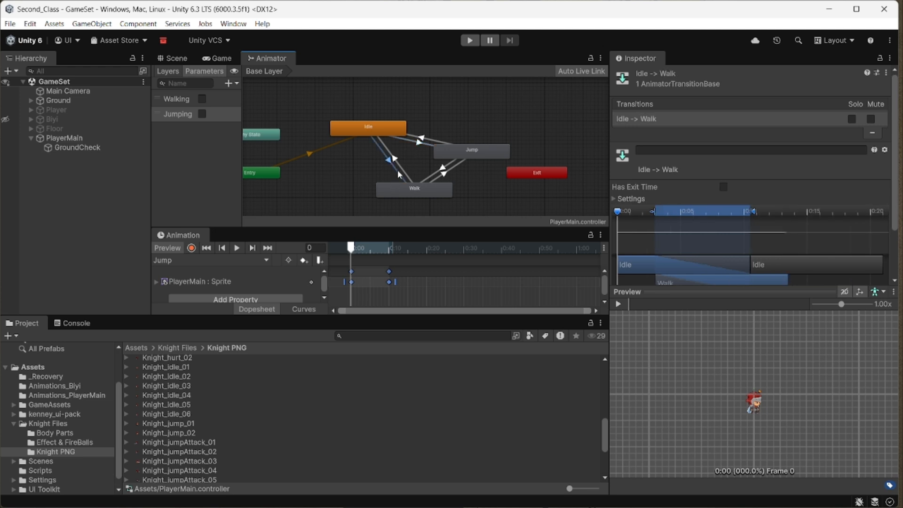
{"action": "left_click", "coordinate": [420, 166]}
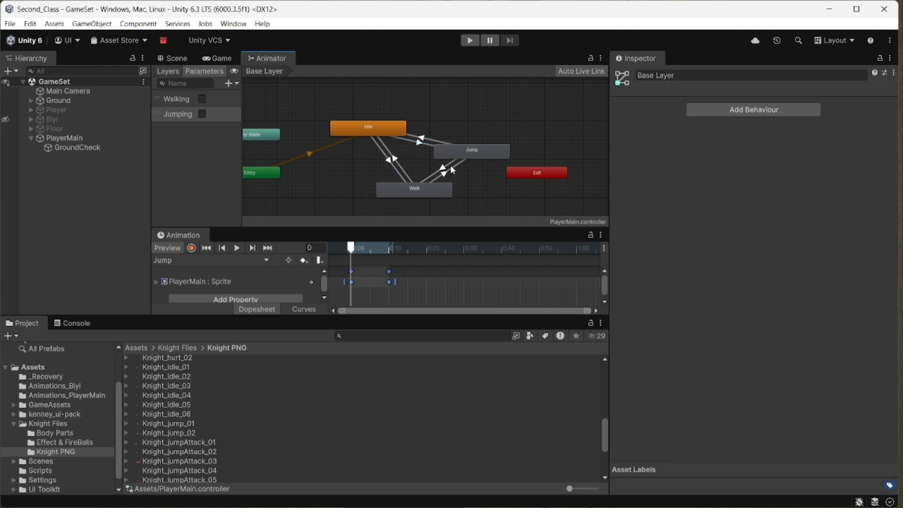
Step: Run the game, move the knight back and forth to test its animations, and stop play mode
{"action": "left_click", "coordinate": [469, 40]}
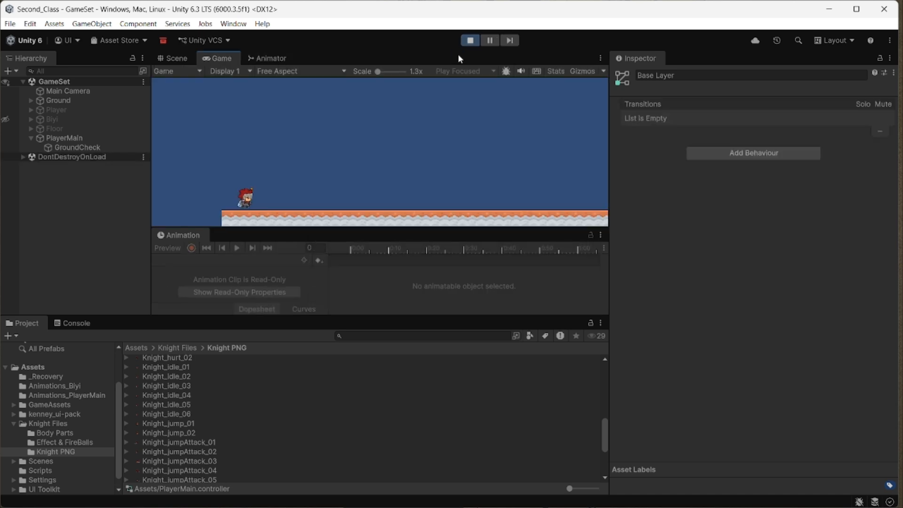
{"action": "key", "text": "Right"}
{"action": "key", "text": "Left"}
{"action": "key", "text": "Right"}
{"action": "key", "text": "Left"}
{"action": "key", "text": "Right"}
{"action": "key", "text": "Right"}
{"action": "key", "text": "Left"}
{"action": "key", "text": "Right"}
{"action": "key", "text": "Left"}
{"action": "key", "text": "Right"}
{"action": "key", "text": "Left"}
{"action": "key", "text": "Right"}
{"action": "key", "text": "Left"}
{"action": "key", "text": "Right"}
{"action": "left_click", "coordinate": [476, 43]}
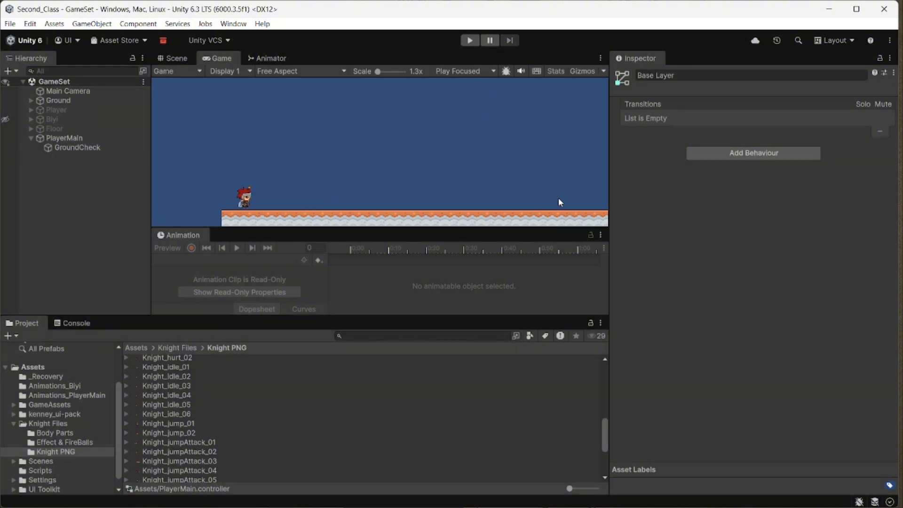
Step: Inspect PlayerMain's components and scrub through its Jump animation clip
{"action": "left_click", "coordinate": [64, 137]}
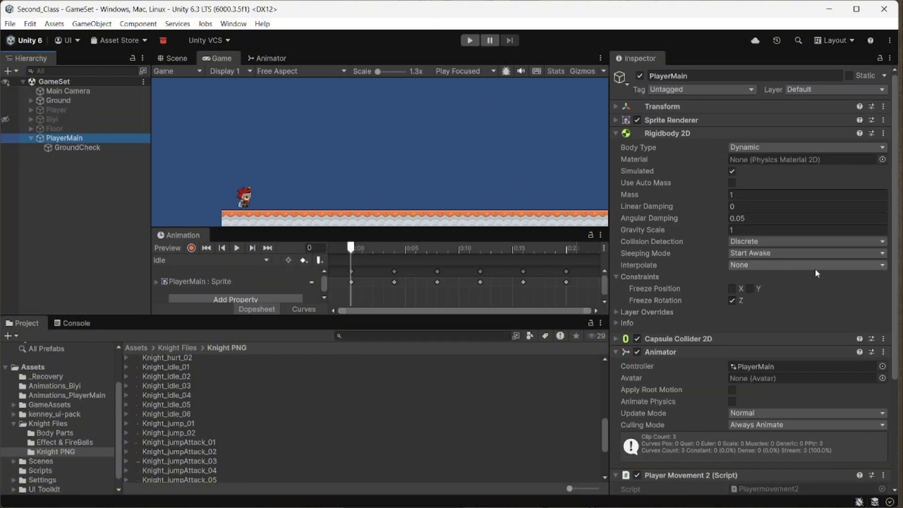
{"action": "scroll", "coordinate": [788, 296], "scroll_direction": "down", "scroll_amount": 4}
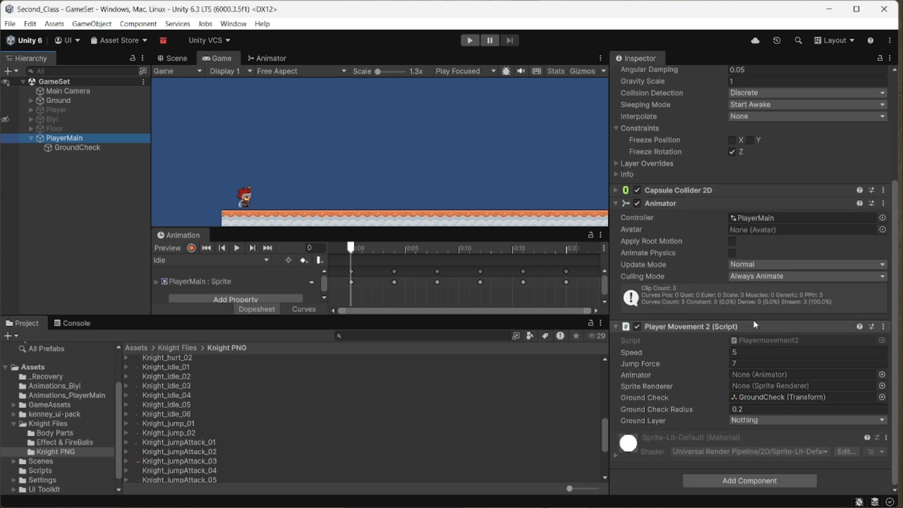
{"action": "left_click", "coordinate": [190, 261]}
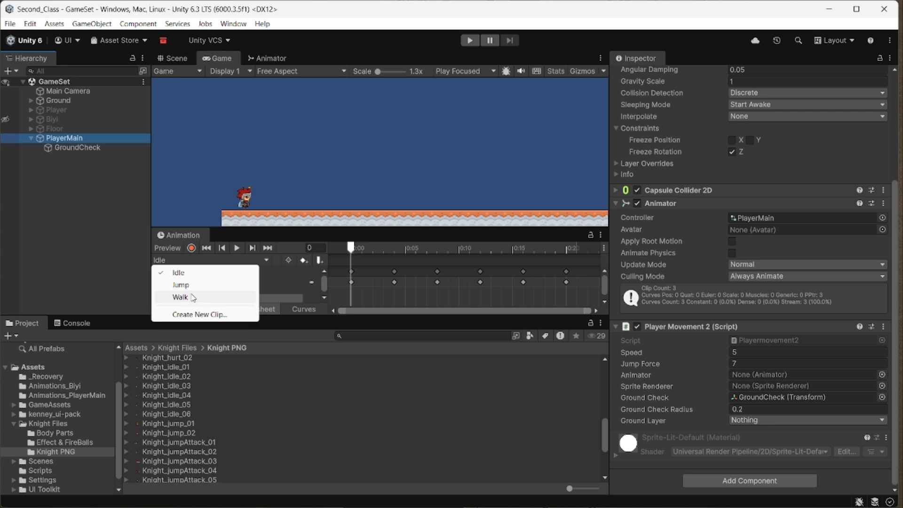
{"action": "left_click", "coordinate": [202, 285]}
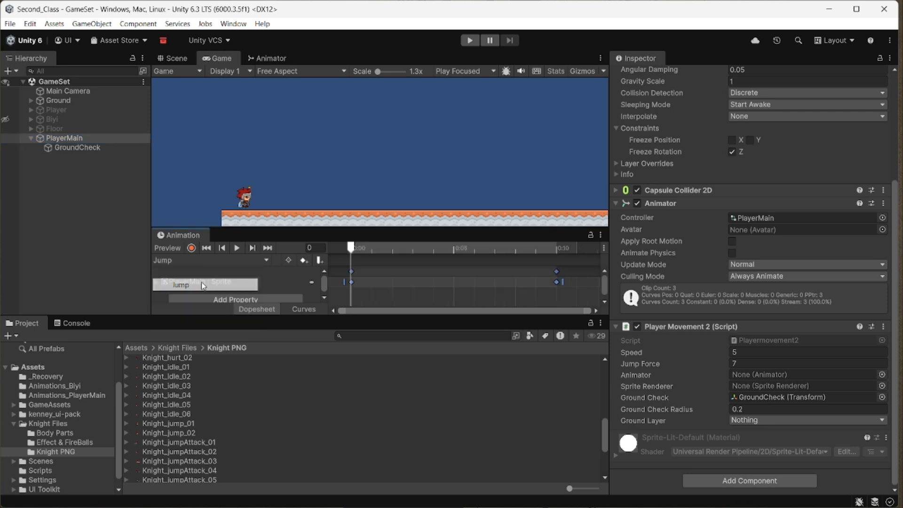
{"action": "left_click", "coordinate": [371, 248]}
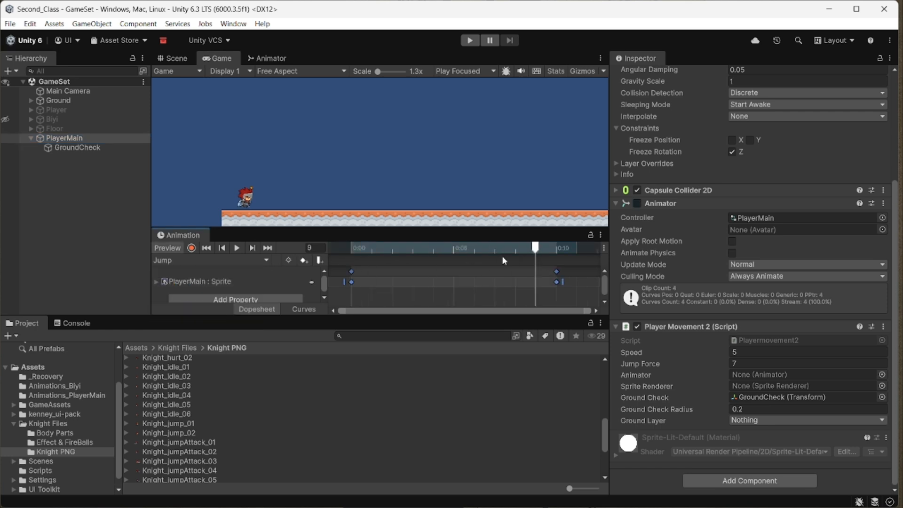
Step: Check the Animator graph with its parameters and look in the Console for errors
{"action": "left_click", "coordinate": [266, 57]}
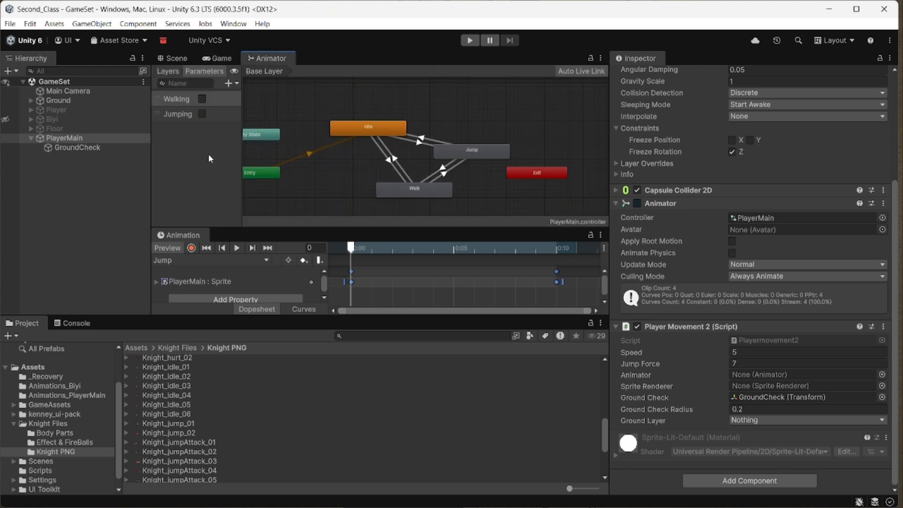
{"action": "left_click", "coordinate": [76, 323]}
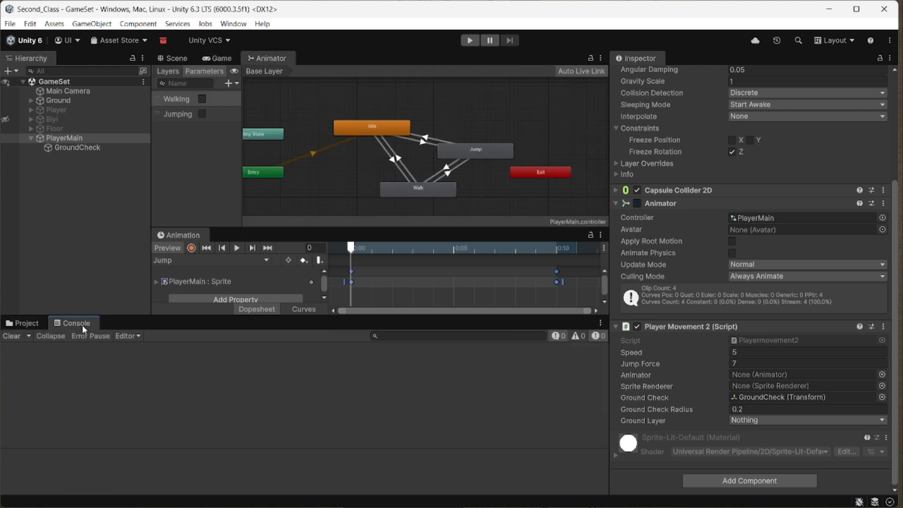
{"action": "left_click", "coordinate": [23, 323]}
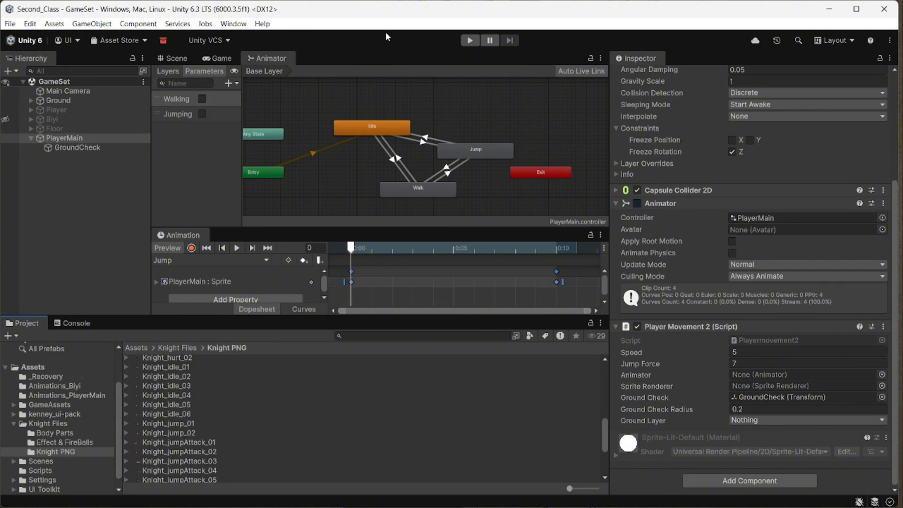
Step: Run the game again, checking the Console and the knight's movement in both directions, and stop play mode
{"action": "left_click", "coordinate": [469, 40]}
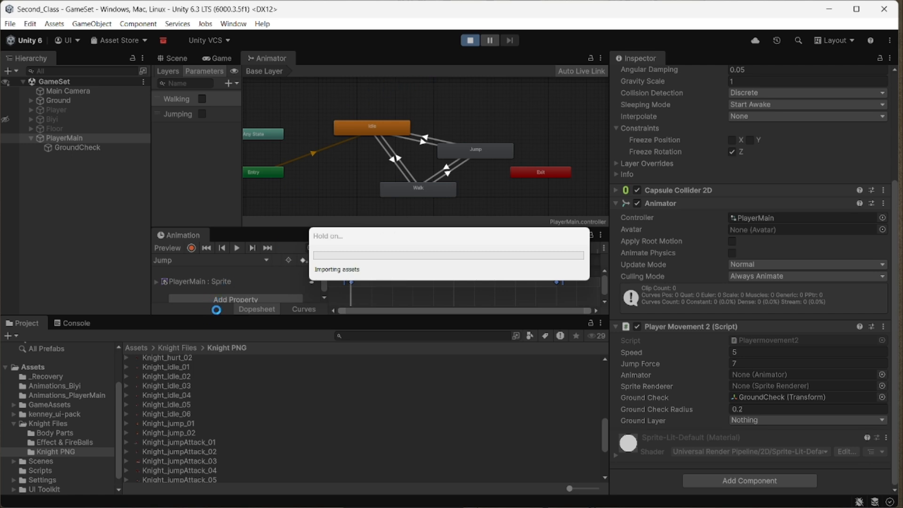
{"action": "left_click", "coordinate": [72, 322]}
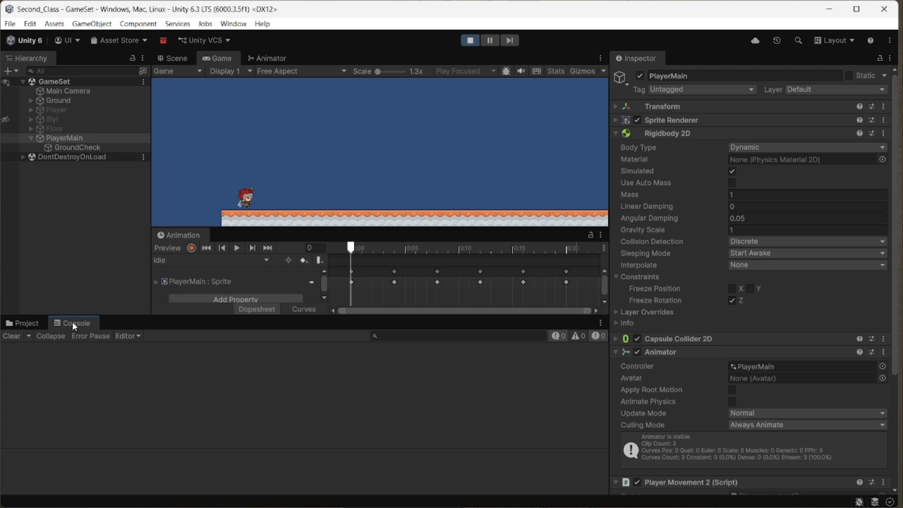
{"action": "left_click", "coordinate": [33, 322]}
{"action": "left_click", "coordinate": [370, 171]}
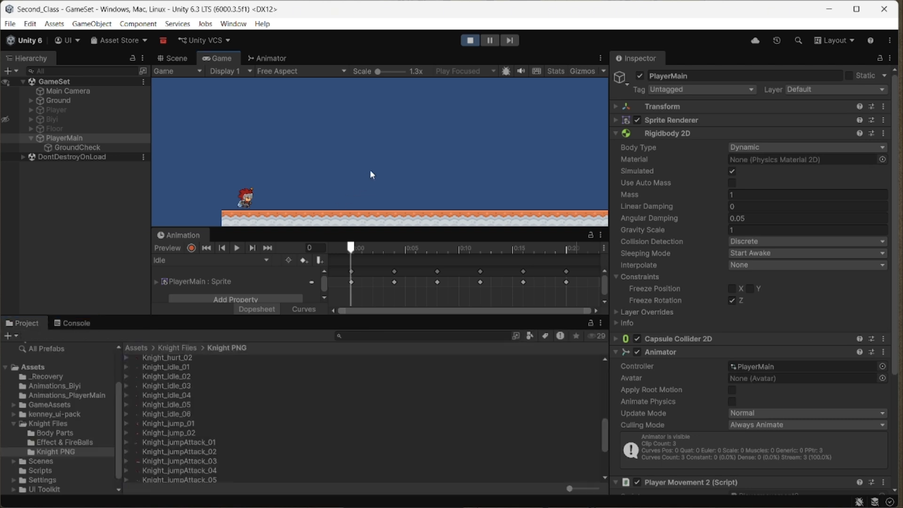
{"action": "key", "text": "d"}
{"action": "key", "text": "a"}
{"action": "key", "text": "a"}
{"action": "key", "text": "d"}
{"action": "key", "text": "a"}
{"action": "key", "text": "d"}
{"action": "key", "text": "d"}
{"action": "key", "text": "a"}
{"action": "key", "text": "d"}
{"action": "key", "text": "d"}
{"action": "left_click", "coordinate": [473, 41]}
Step: Inspect the Player Movement 2 script's fields on PlayerMain, including during a brief play mode run
{"action": "scroll", "coordinate": [742, 341], "scroll_direction": "down", "scroll_amount": 5}
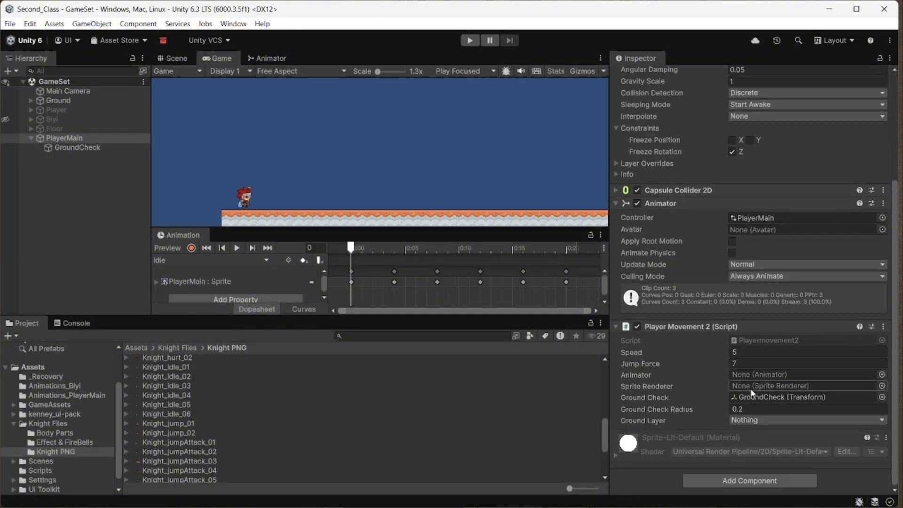
{"action": "left_click", "coordinate": [637, 326]}
{"action": "left_click", "coordinate": [637, 326]}
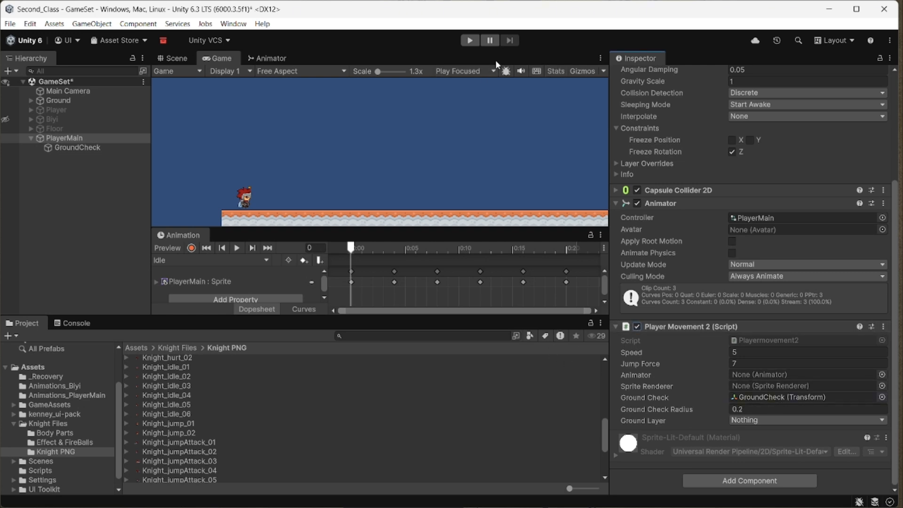
{"action": "left_click", "coordinate": [470, 42]}
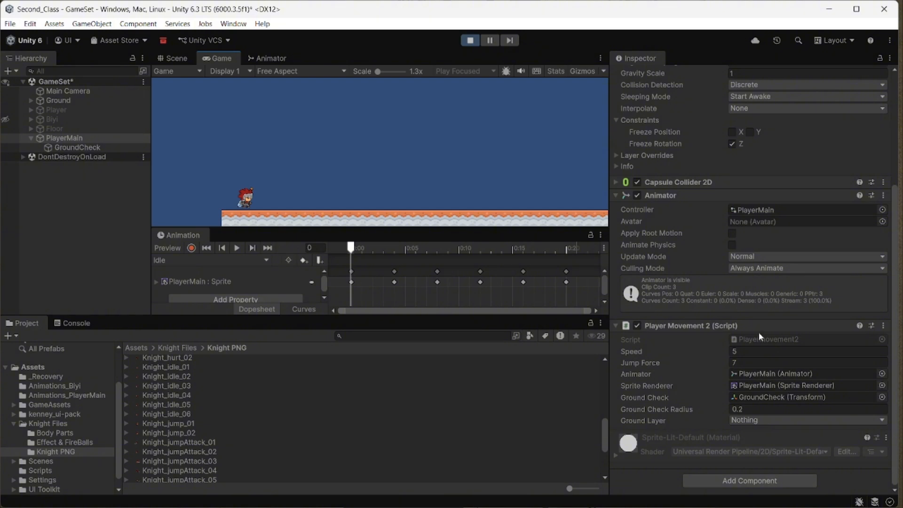
{"action": "left_click", "coordinate": [470, 40]}
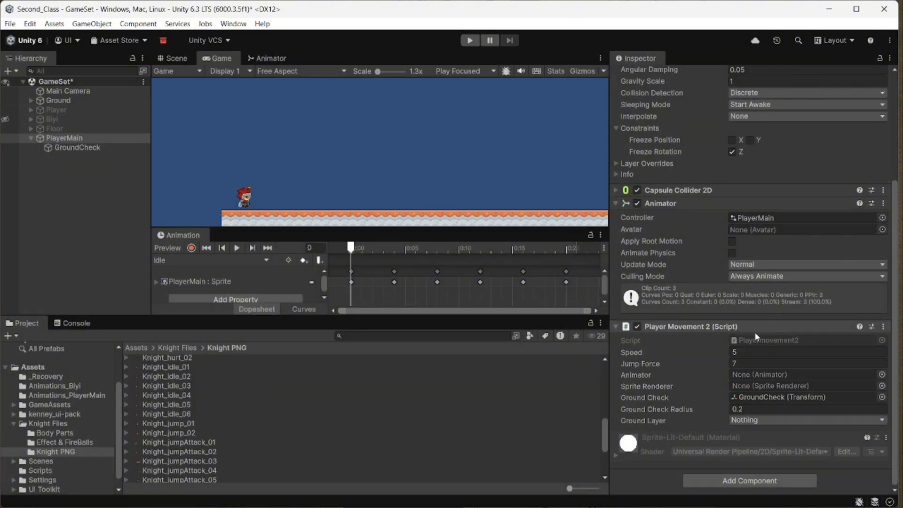
Step: Set the Ground Layer of PlayerMain's Player Movement 2 script to Ground and save the scene
{"action": "left_click", "coordinate": [736, 421]}
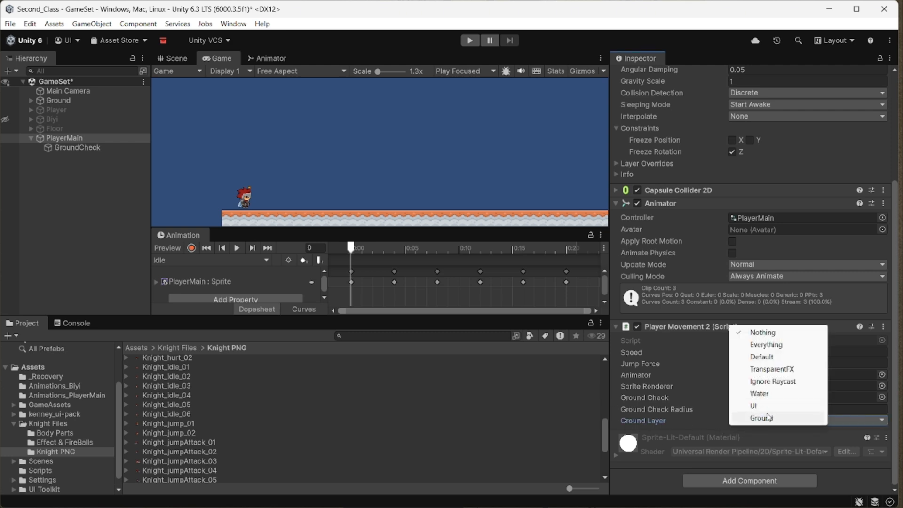
{"action": "left_click", "coordinate": [767, 417]}
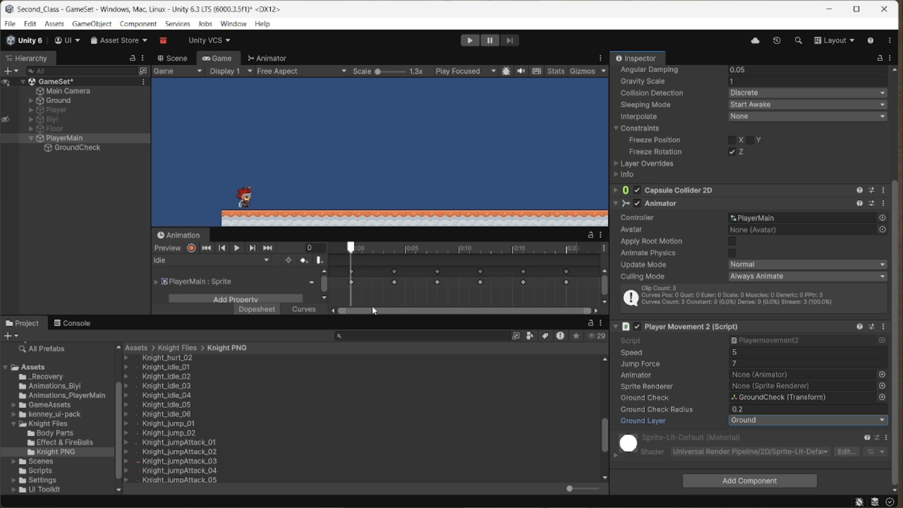
{"action": "key", "text": "ctrl+s"}
Step: Play-test the knight by walking in both directions and jumping several times, and exit play mode
{"action": "left_click", "coordinate": [470, 40]}
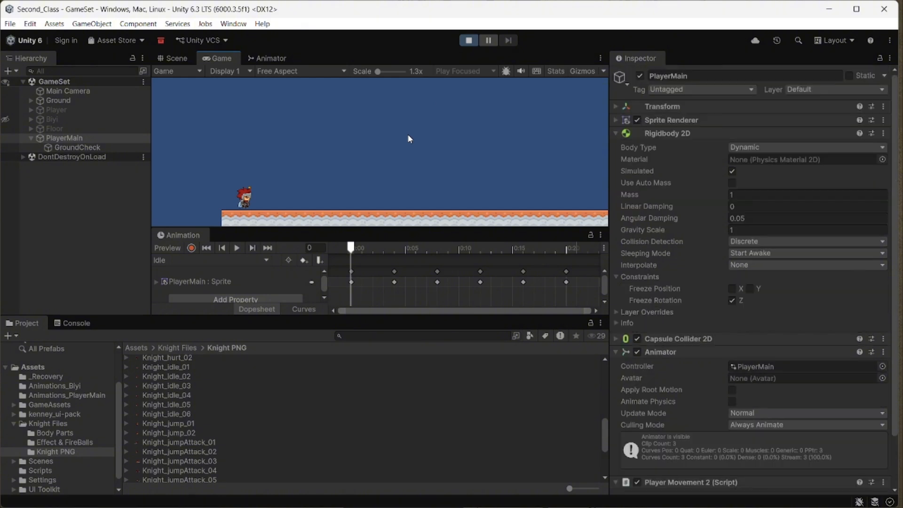
{"action": "key", "text": "Right"}
{"action": "key", "text": "space"}
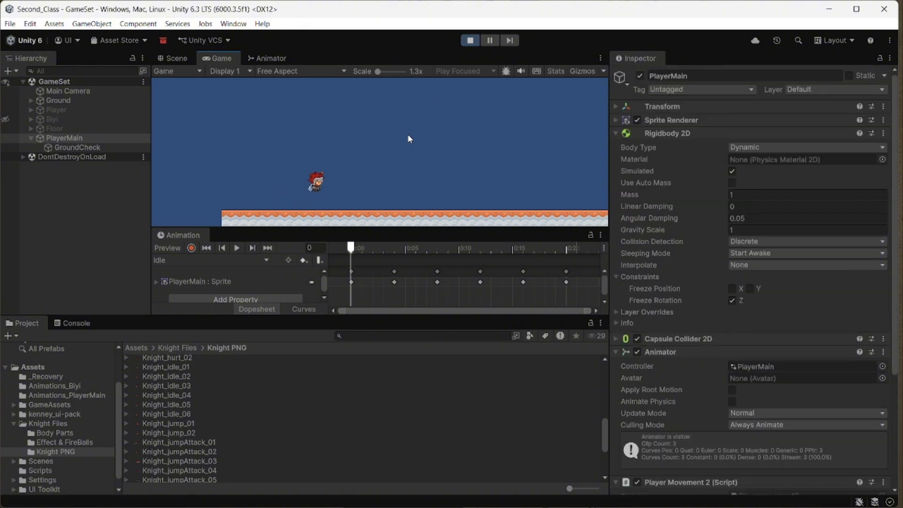
{"action": "key", "text": "Right"}
{"action": "key", "text": "Left"}
{"action": "key", "text": "space"}
{"action": "key", "text": "Right"}
{"action": "key", "text": "space"}
{"action": "key", "text": "Right"}
{"action": "key", "text": "Left"}
{"action": "key", "text": "space"}
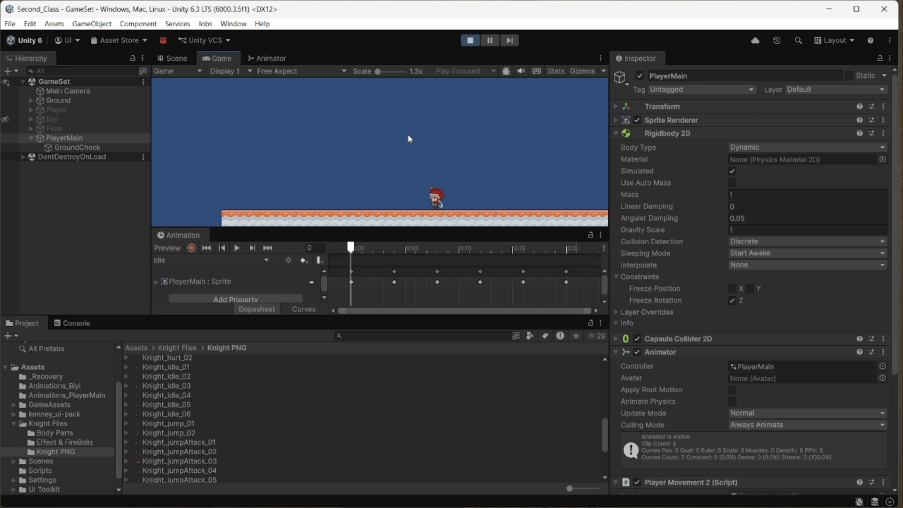
{"action": "left_click", "coordinate": [469, 41]}
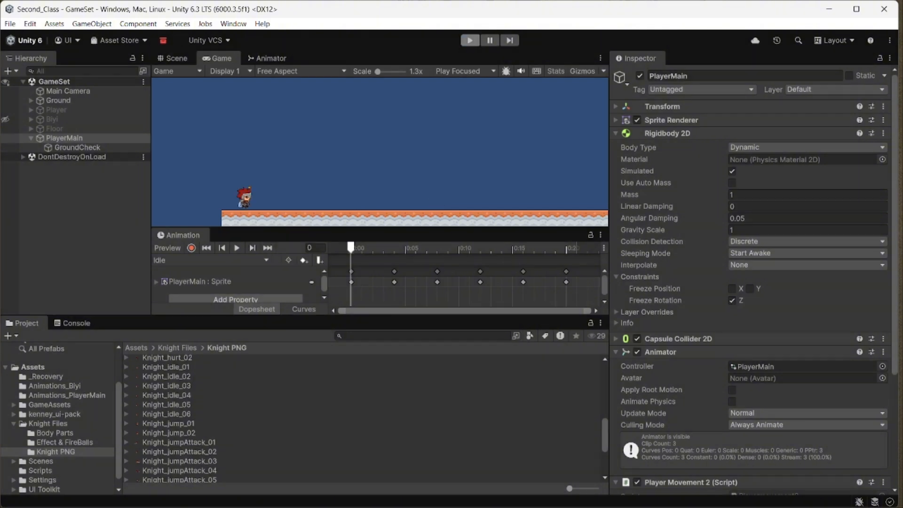
Step: Switch to Visual Studio Code and review the rb, animator, spriteRenderer, moveInput and isGrounded declarations in Playermovement2.cs
{"action": "left_click", "coordinate": [647, 494]}
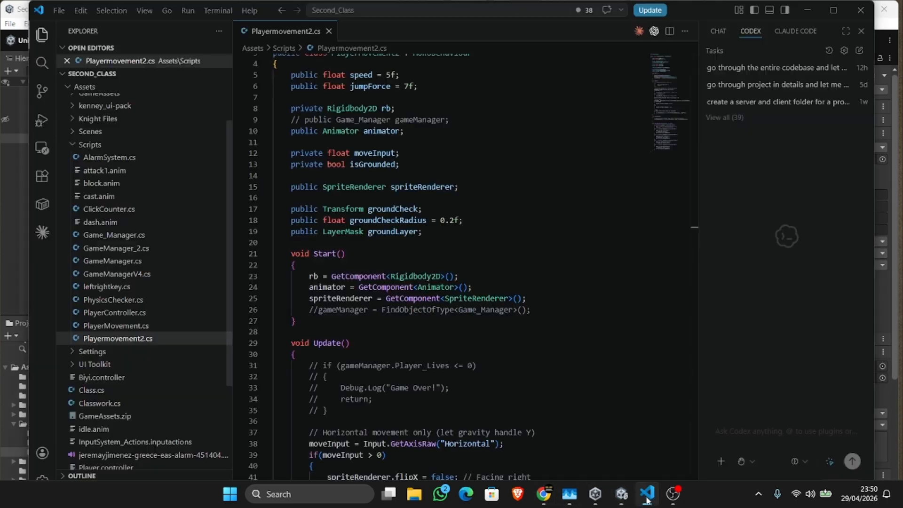
{"action": "scroll", "coordinate": [378, 159], "scroll_direction": "up", "scroll_amount": 1}
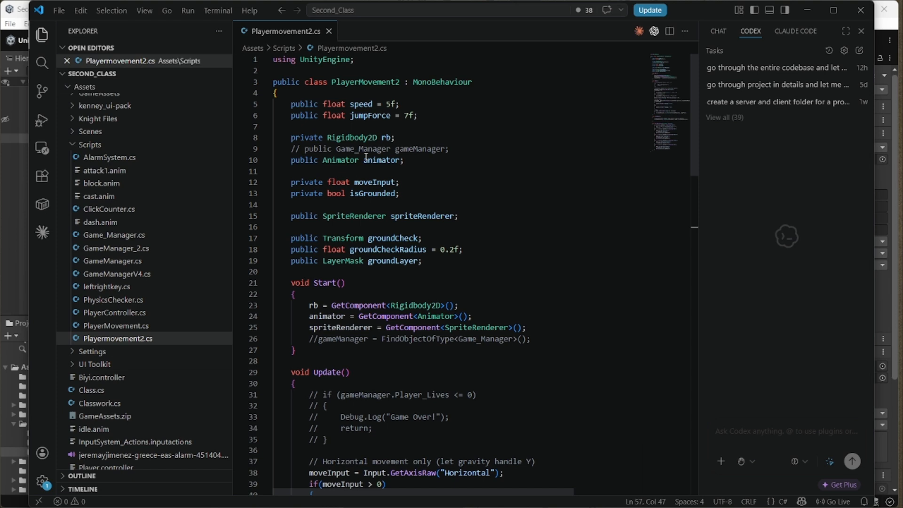
{"action": "left_click", "coordinate": [384, 137]}
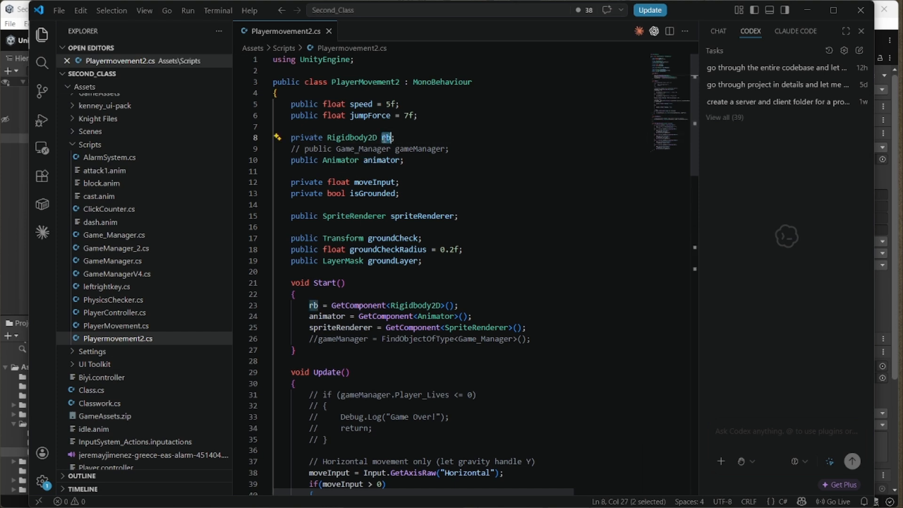
{"action": "double_click", "coordinate": [381, 160]}
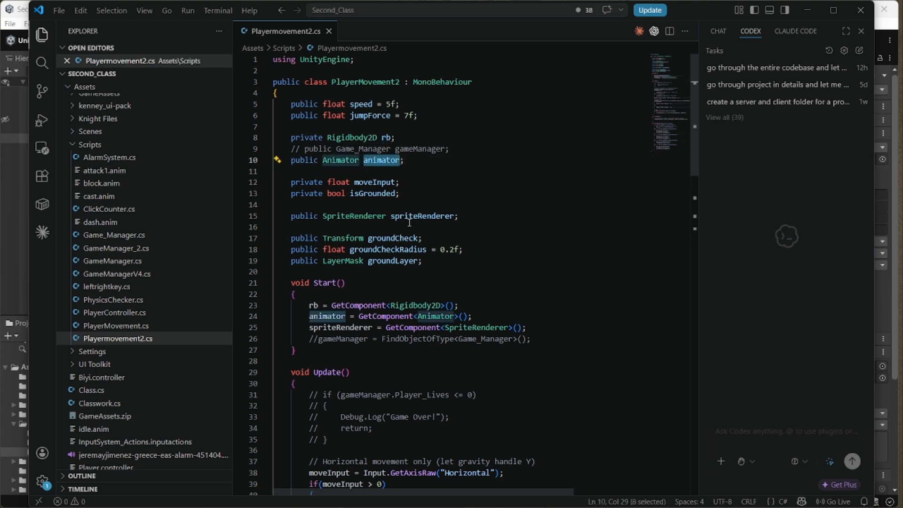
{"action": "double_click", "coordinate": [422, 216]}
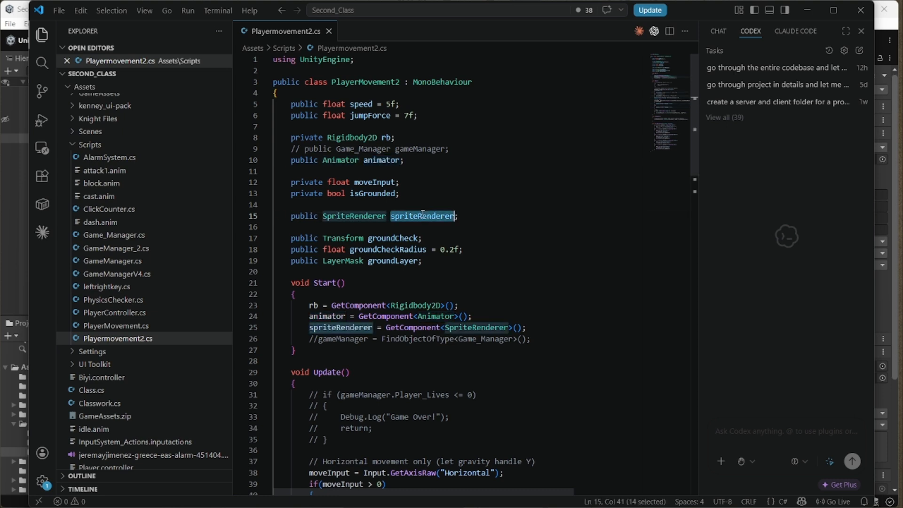
{"action": "double_click", "coordinate": [376, 182]}
{"action": "double_click", "coordinate": [373, 193]}
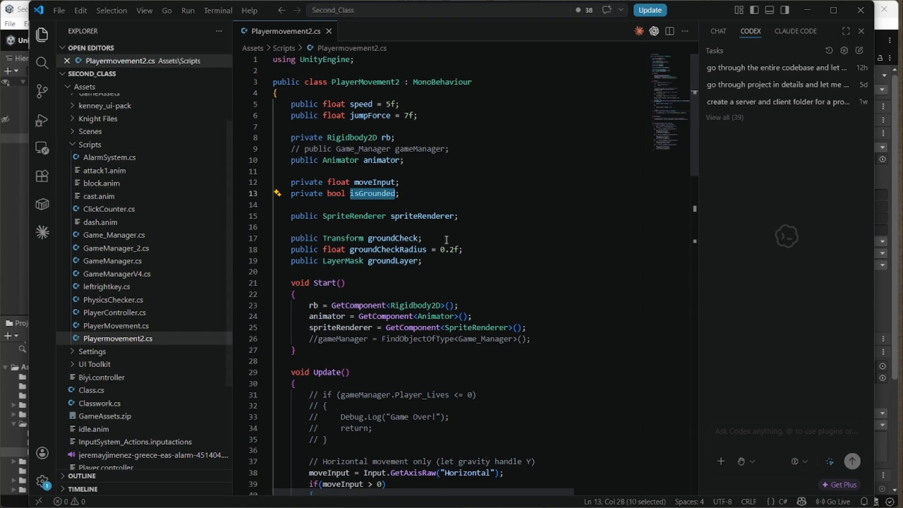
Step: Examine the GetComponent assignments in Start(), tracing rb and Rigidbody2D back to the variable's declaration
{"action": "scroll", "coordinate": [405, 218], "scroll_direction": "down", "scroll_amount": 2}
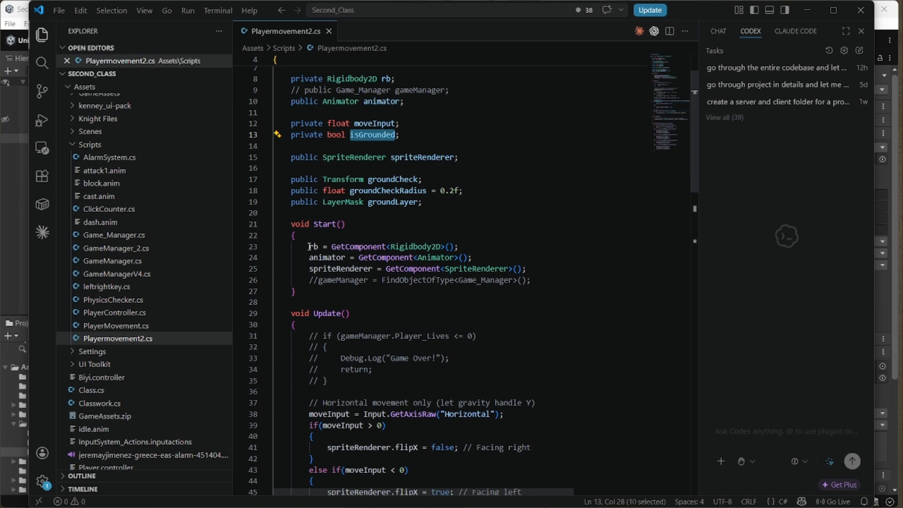
{"action": "left_click_drag", "start_coordinate": [308, 246], "coordinate": [561, 265]}
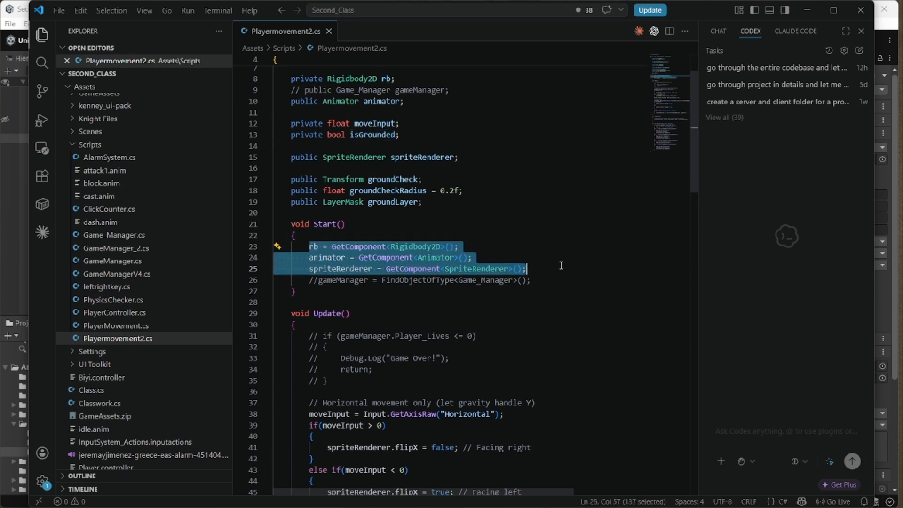
{"action": "double_click", "coordinate": [425, 247]}
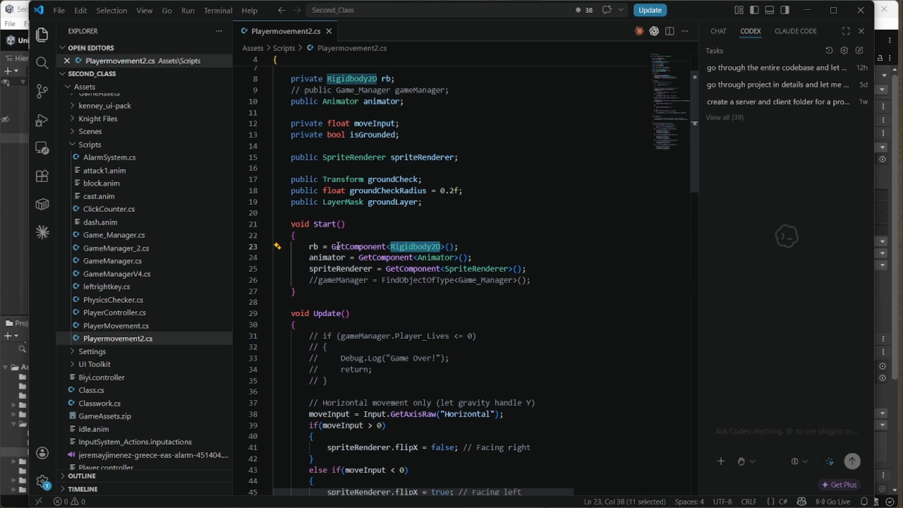
{"action": "double_click", "coordinate": [313, 246]}
{"action": "scroll", "coordinate": [342, 197], "scroll_direction": "up", "scroll_amount": 2}
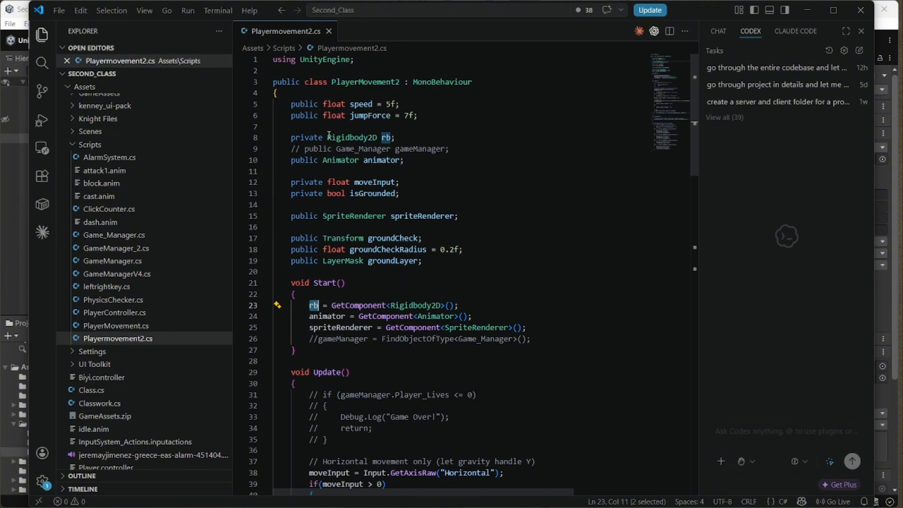
{"action": "scroll", "coordinate": [340, 137], "scroll_direction": "down", "scroll_amount": 5}
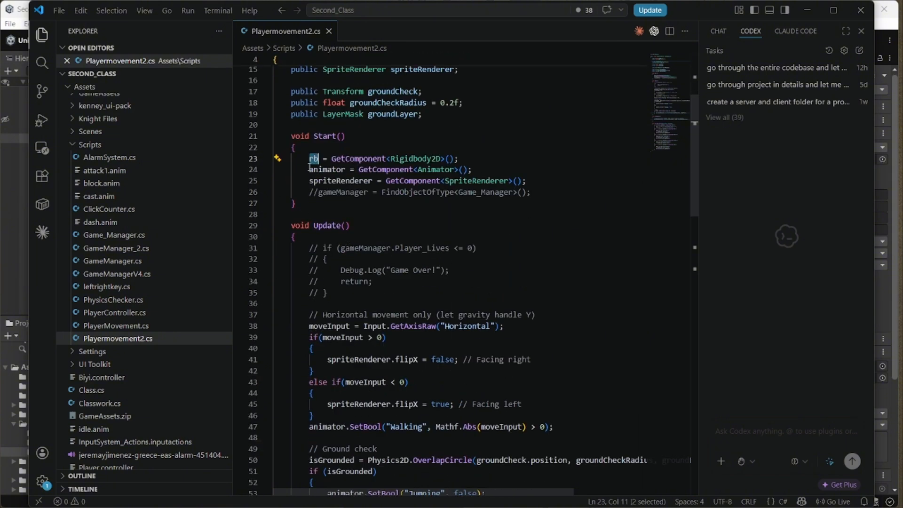
{"action": "double_click", "coordinate": [415, 158]}
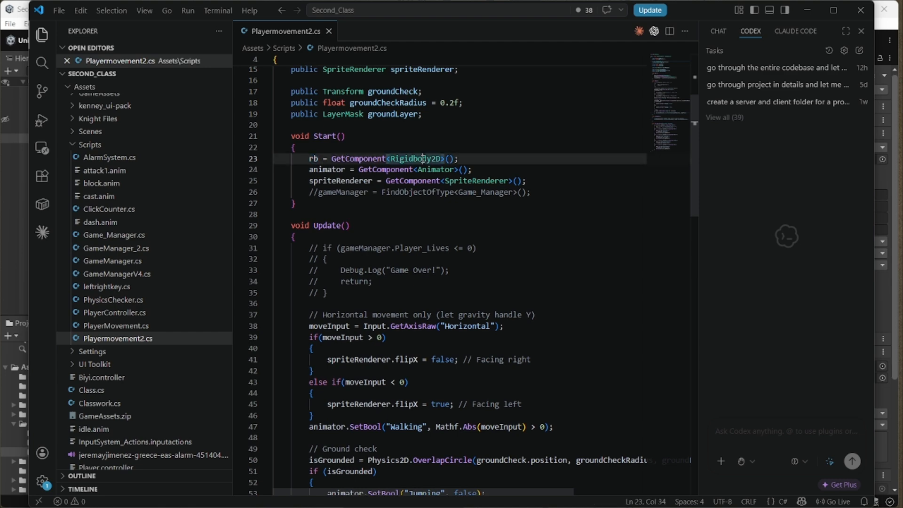
{"action": "double_click", "coordinate": [313, 159]}
{"action": "scroll", "coordinate": [382, 155], "scroll_direction": "up", "scroll_amount": 3}
{"action": "scroll", "coordinate": [382, 155], "scroll_direction": "up", "scroll_amount": 1}
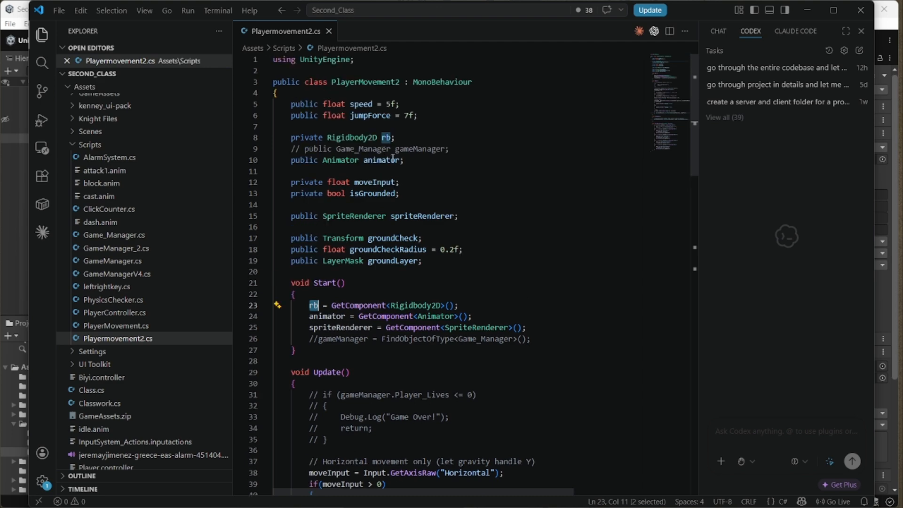
{"action": "scroll", "coordinate": [364, 136], "scroll_direction": "down", "scroll_amount": 9}
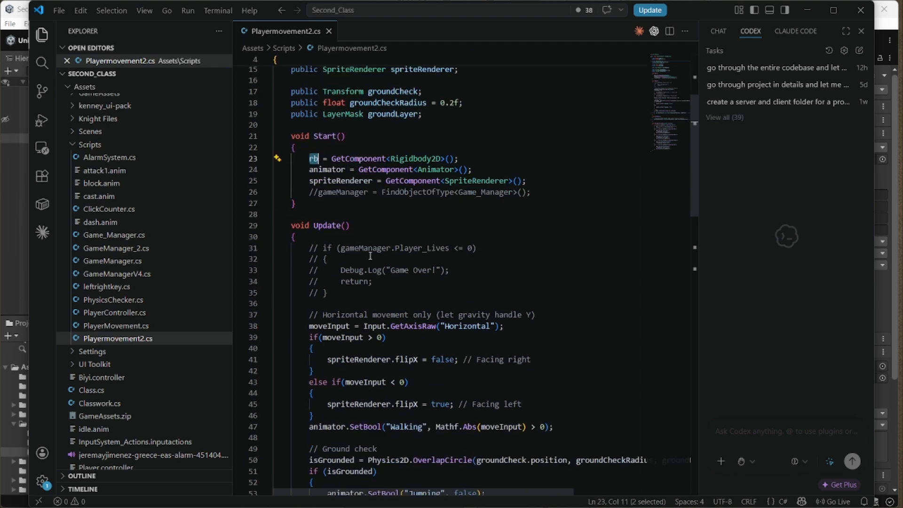
{"action": "scroll", "coordinate": [371, 214], "scroll_direction": "up", "scroll_amount": 5}
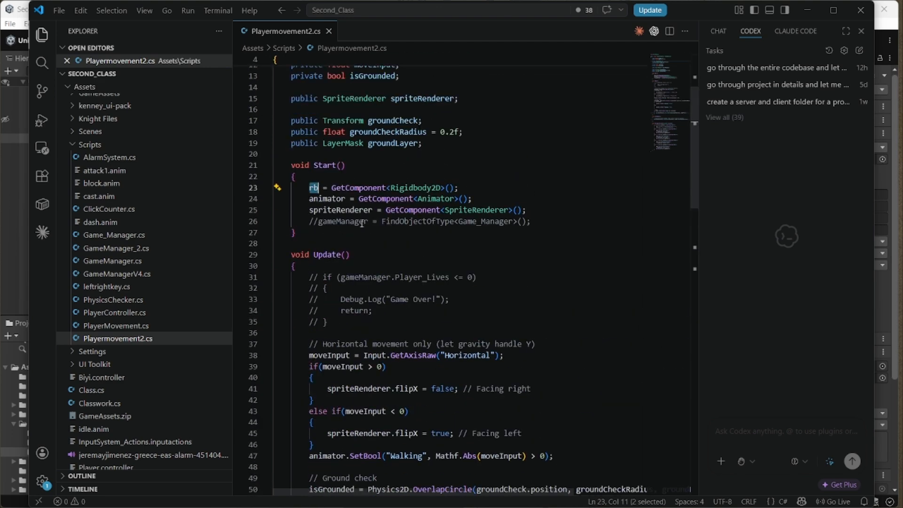
{"action": "scroll", "coordinate": [406, 280], "scroll_direction": "down", "scroll_amount": 3}
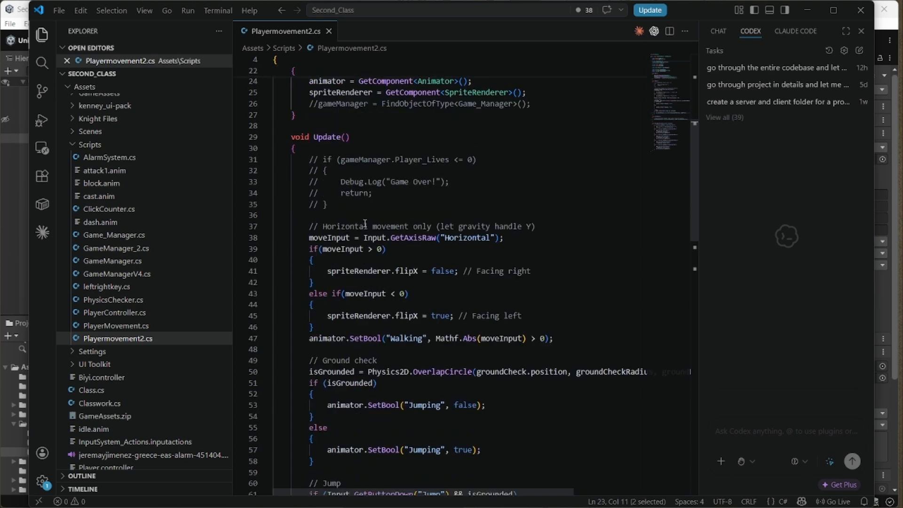
Step: Examine the horizontal movement code in Update(), including the moveInput condition and the animator.SetBool line for Walking
{"action": "double_click", "coordinate": [310, 237]}
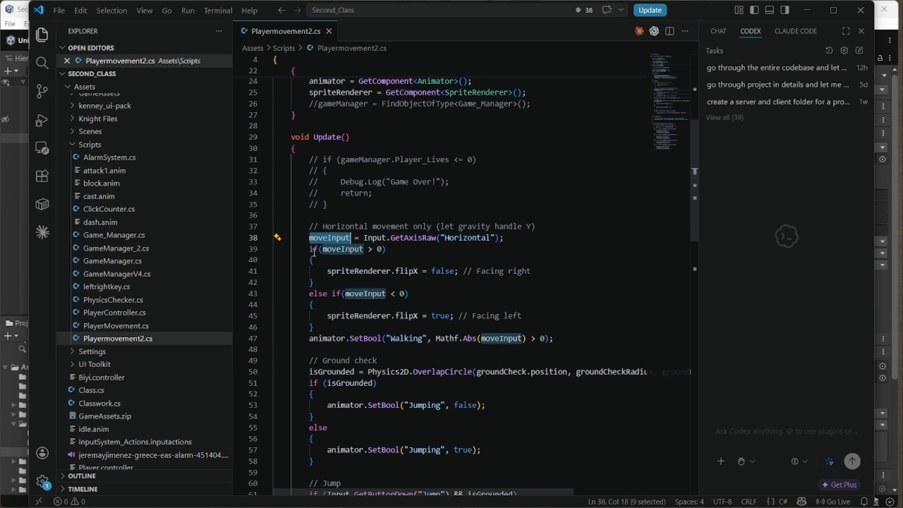
{"action": "left_click_drag", "start_coordinate": [309, 249], "coordinate": [419, 248]}
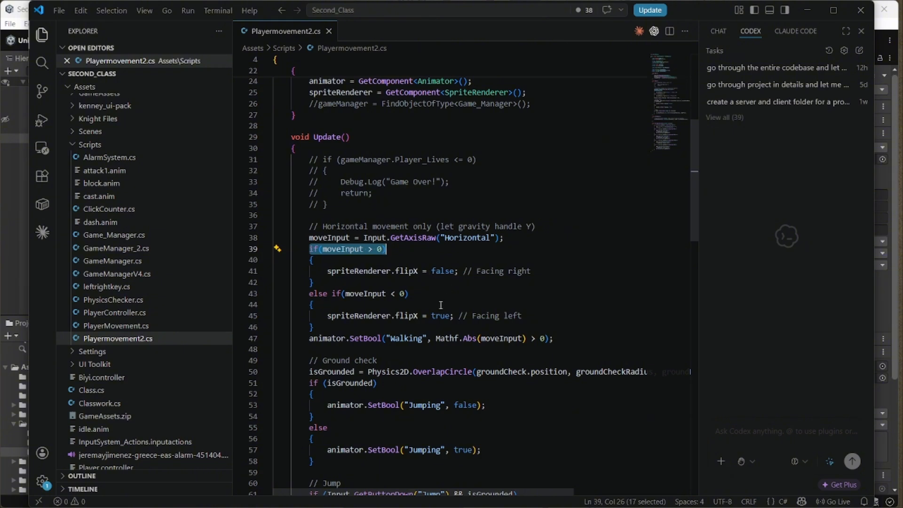
{"action": "scroll", "coordinate": [377, 339], "scroll_direction": "down", "scroll_amount": 3}
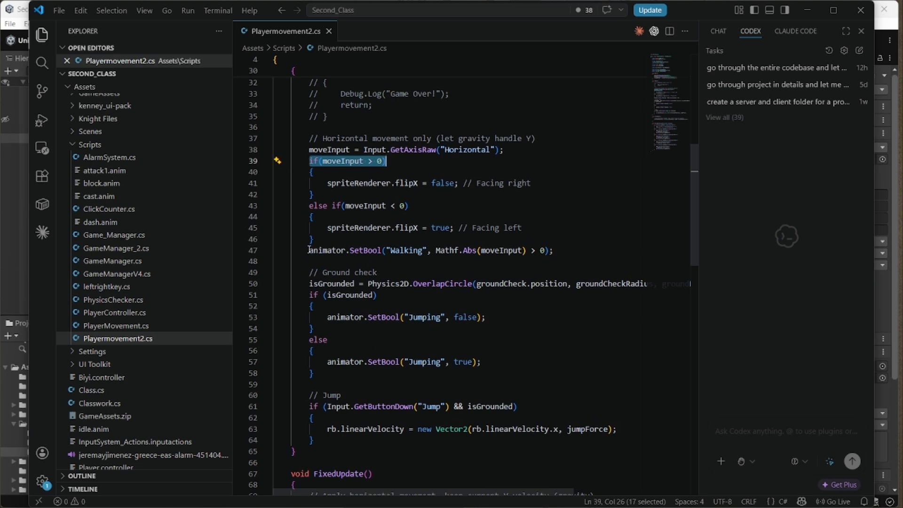
{"action": "left_click_drag", "start_coordinate": [309, 250], "coordinate": [569, 261]}
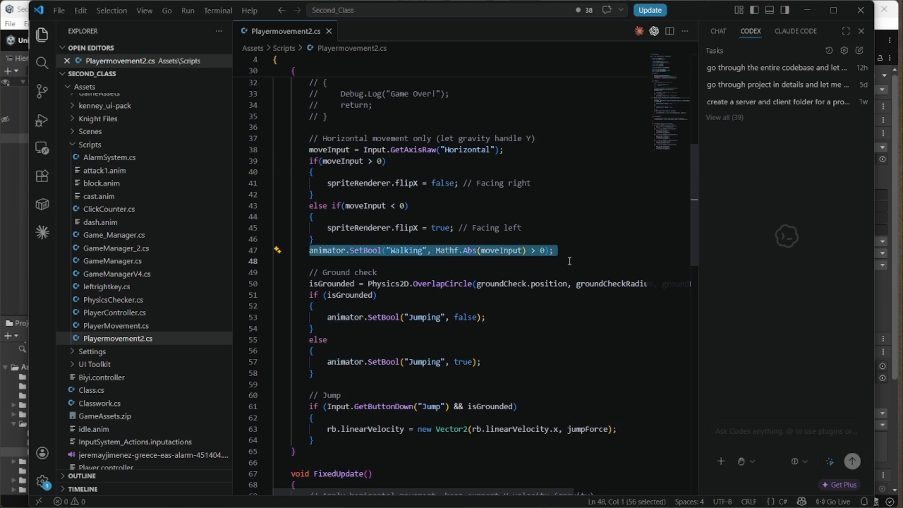
{"action": "double_click", "coordinate": [421, 252]}
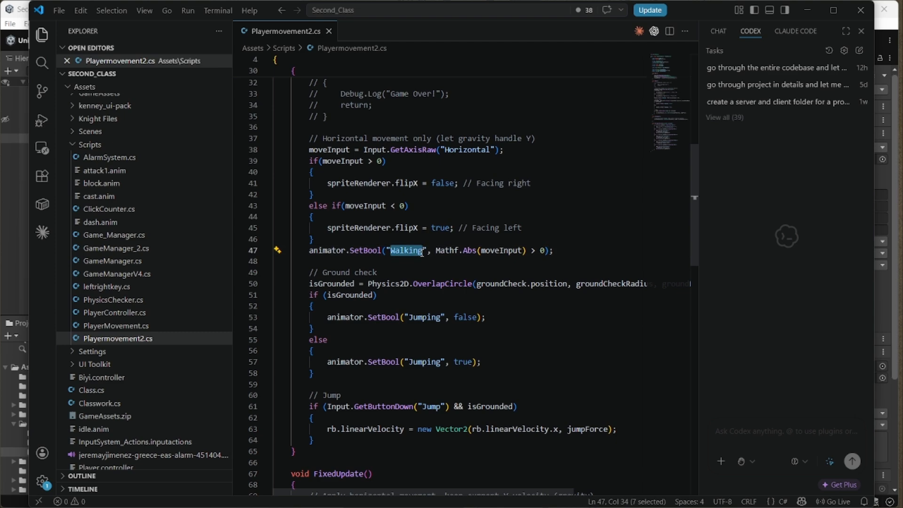
{"action": "left_click_drag", "start_coordinate": [554, 250], "coordinate": [311, 251]}
{"action": "double_click", "coordinate": [322, 250]}
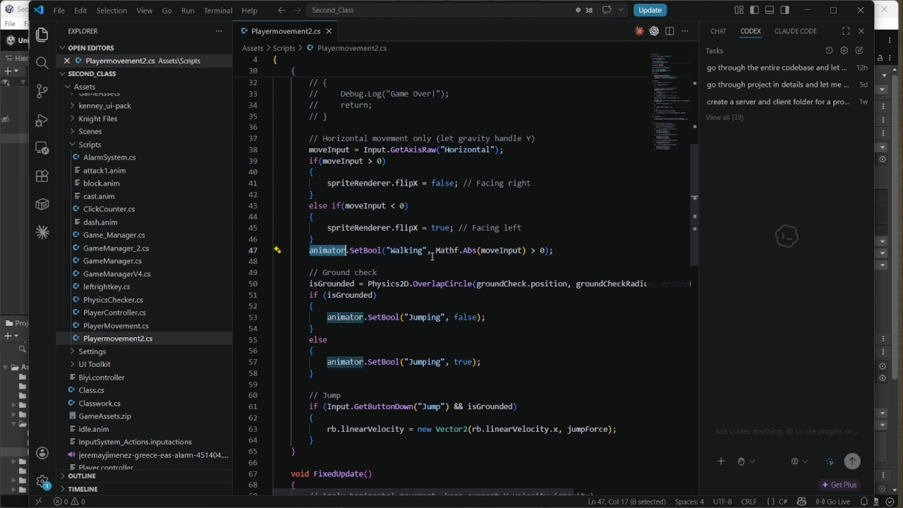
Step: Trace the animator variable back to its declaration and its GetComponent<Animator>() assignment in Start()
{"action": "scroll", "coordinate": [306, 299], "scroll_direction": "up", "scroll_amount": 10}
{"action": "double_click", "coordinate": [325, 316]}
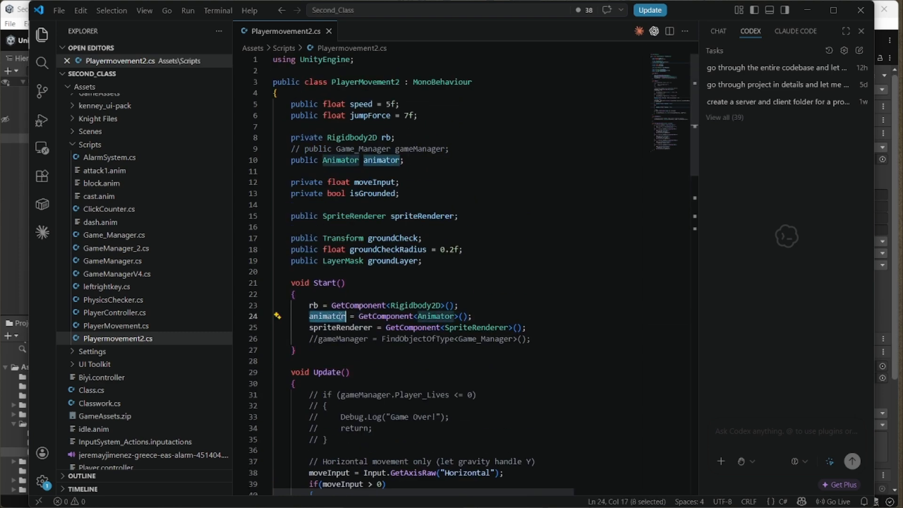
{"action": "double_click", "coordinate": [378, 160]}
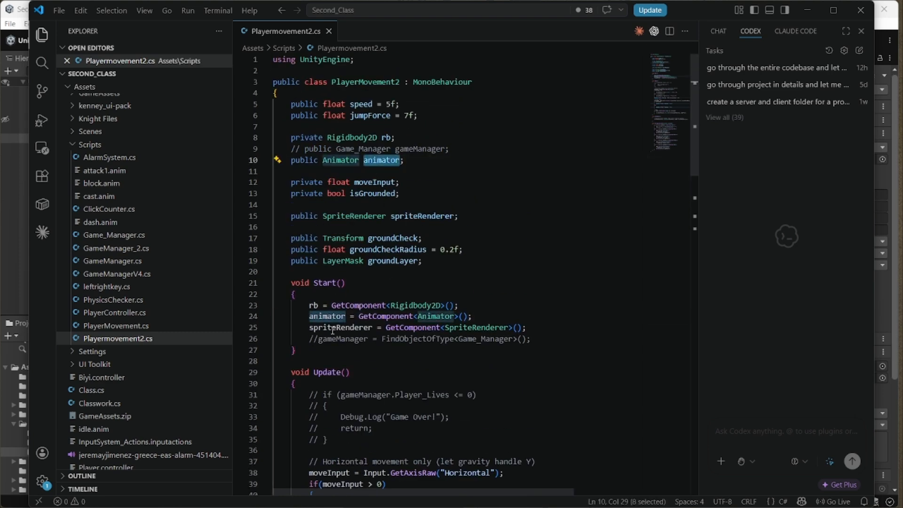
{"action": "left_click_drag", "start_coordinate": [359, 318], "coordinate": [473, 317]}
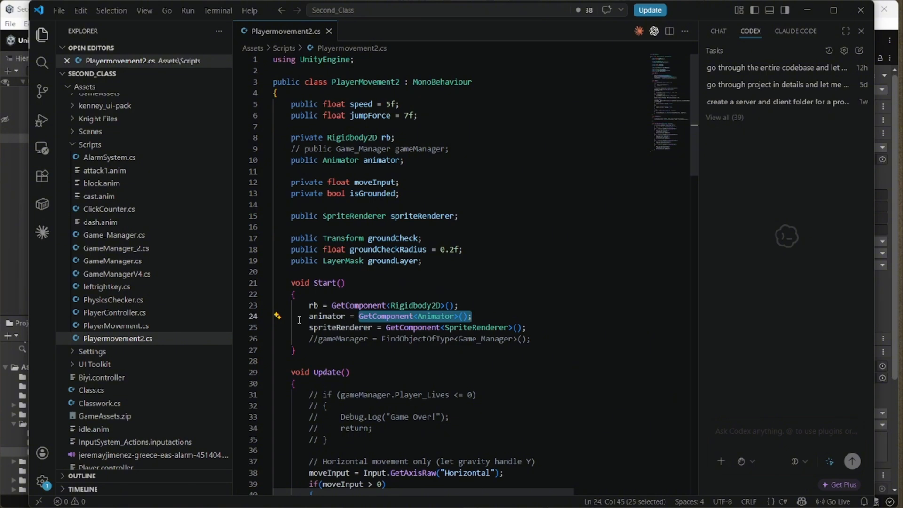
{"action": "double_click", "coordinate": [322, 317]}
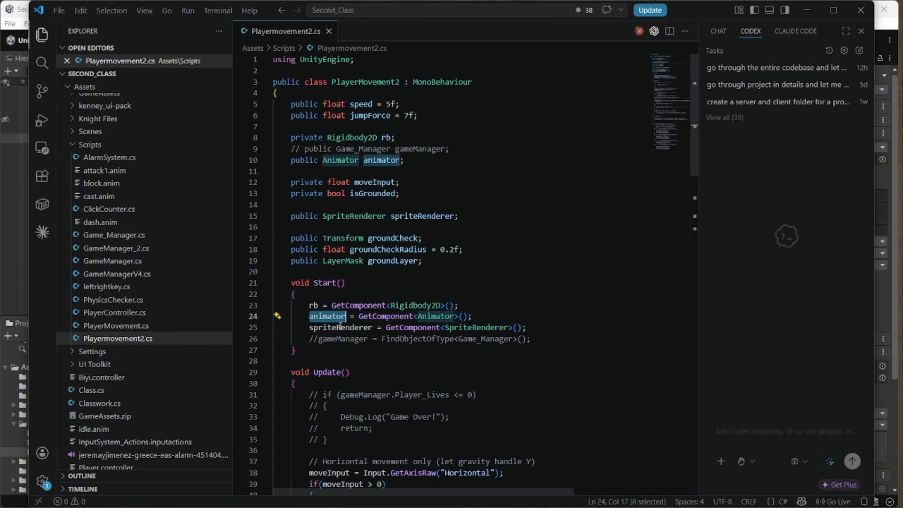
Step: Compare the Walking and Jumping names in the script's SetBool calls with the Animator parameters in Unity, ending back in Unity
{"action": "scroll", "coordinate": [346, 334], "scroll_direction": "down", "scroll_amount": 10}
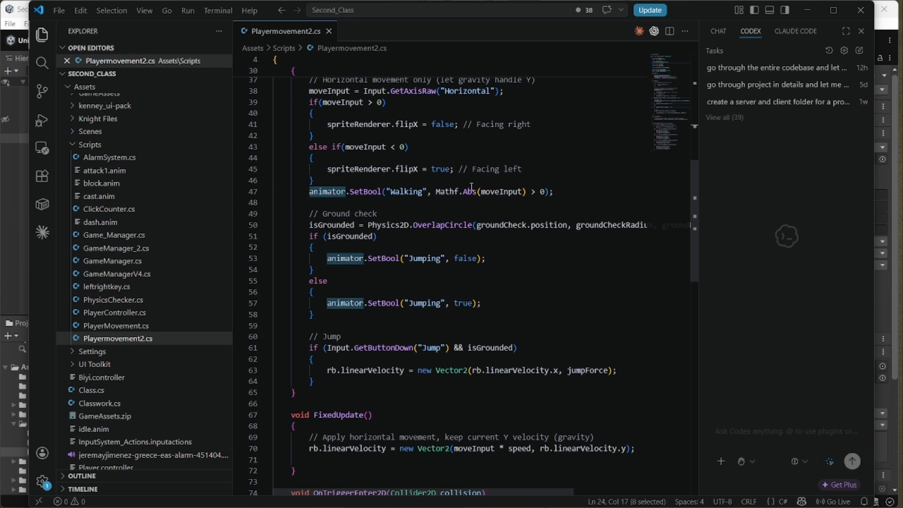
{"action": "double_click", "coordinate": [403, 191]}
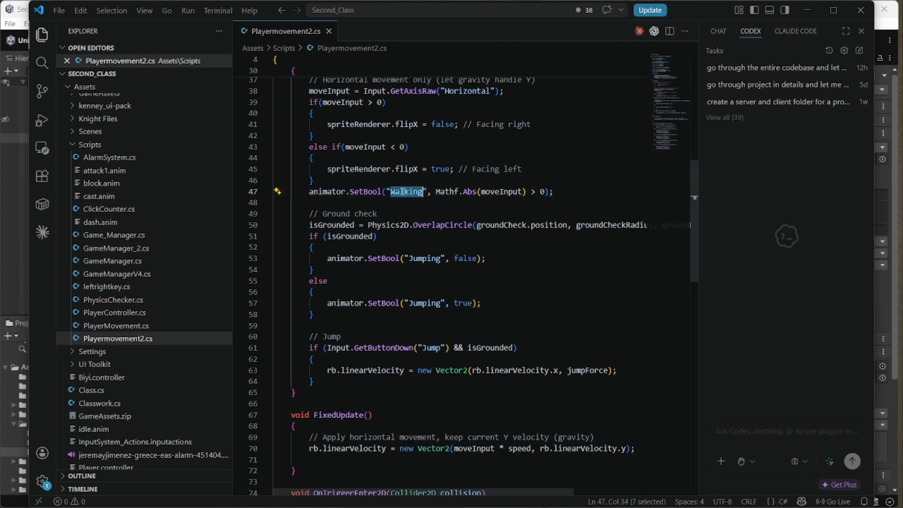
{"action": "mouse_move", "coordinate": [621, 493]}
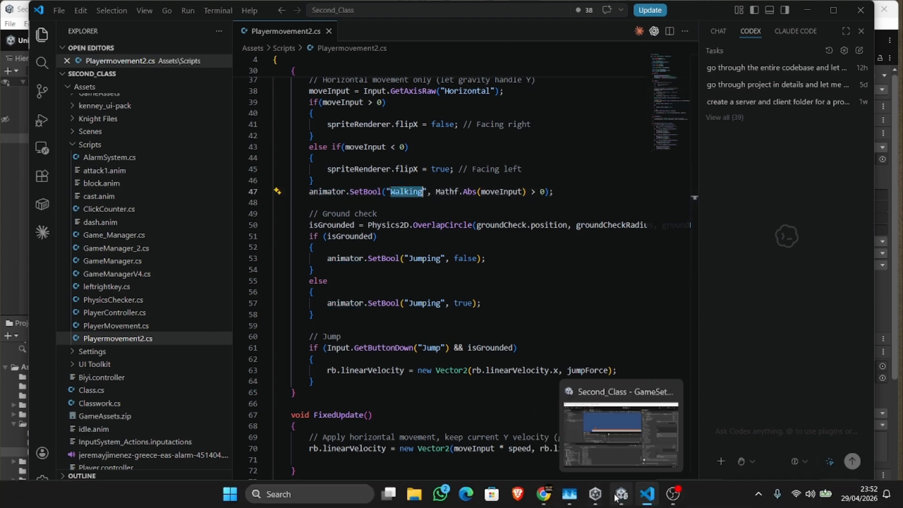
{"action": "left_click", "coordinate": [621, 492]}
{"action": "left_click", "coordinate": [267, 58]}
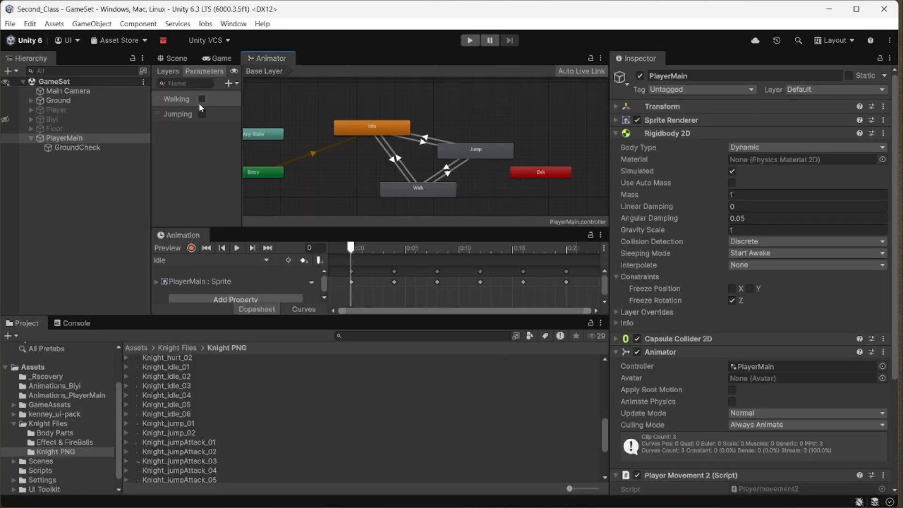
{"action": "left_click", "coordinate": [827, 11]}
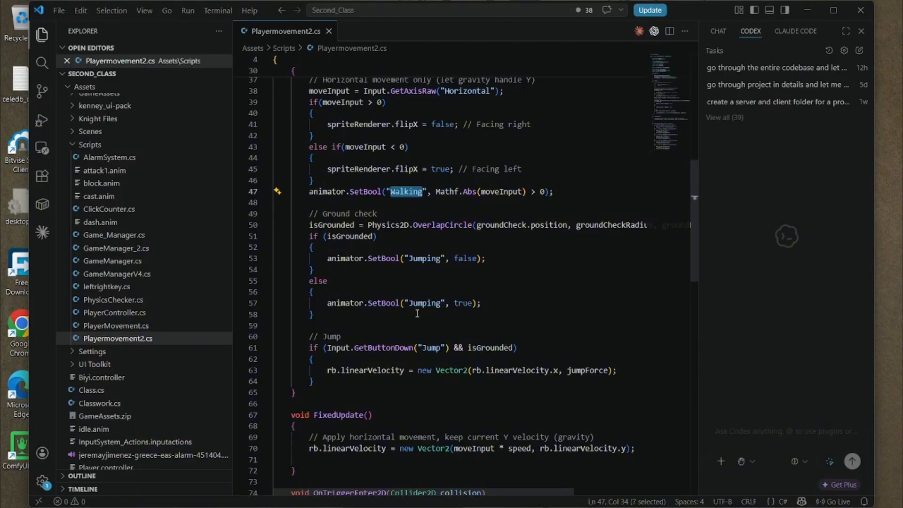
{"action": "double_click", "coordinate": [430, 303]}
{"action": "double_click", "coordinate": [428, 251]}
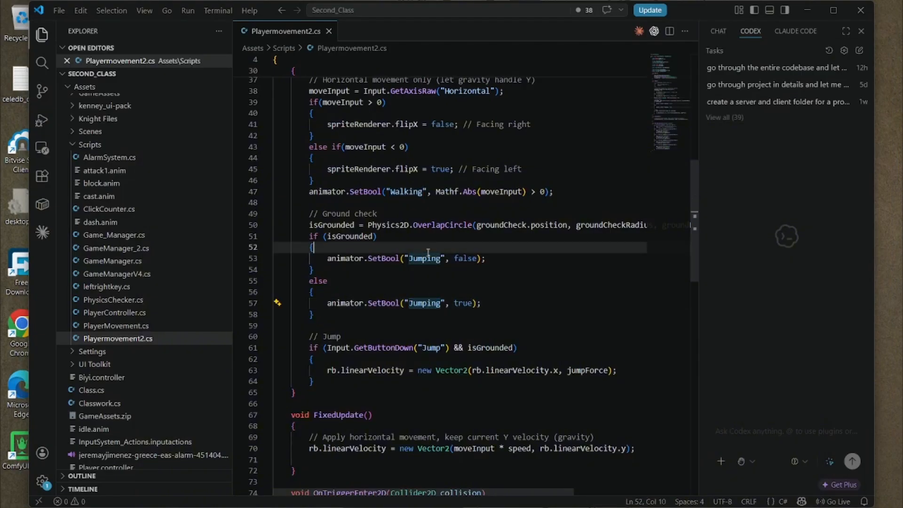
{"action": "left_click", "coordinate": [807, 10]}
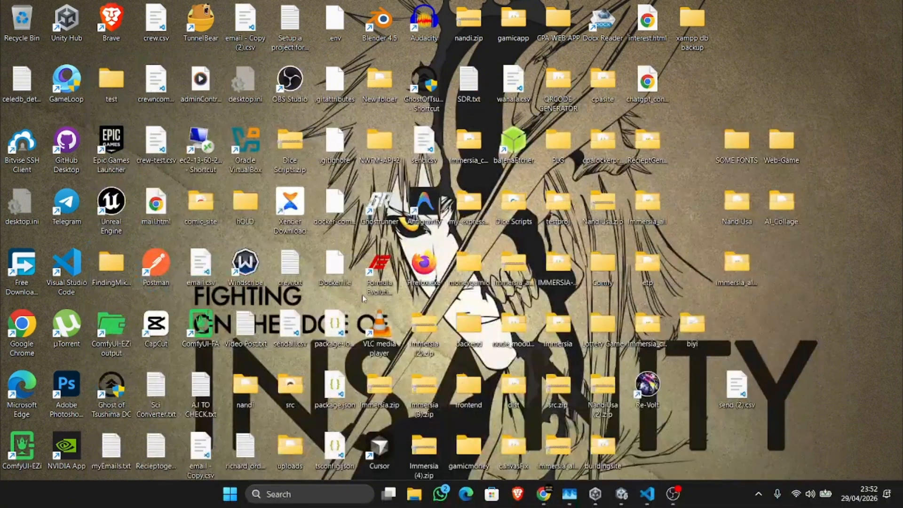
{"action": "left_click", "coordinate": [623, 495]}
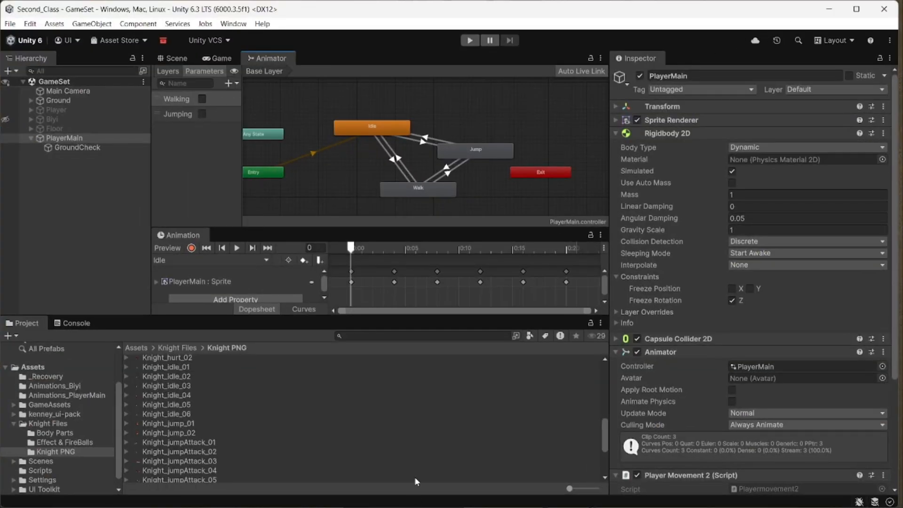
{"action": "left_click", "coordinate": [499, 442]}
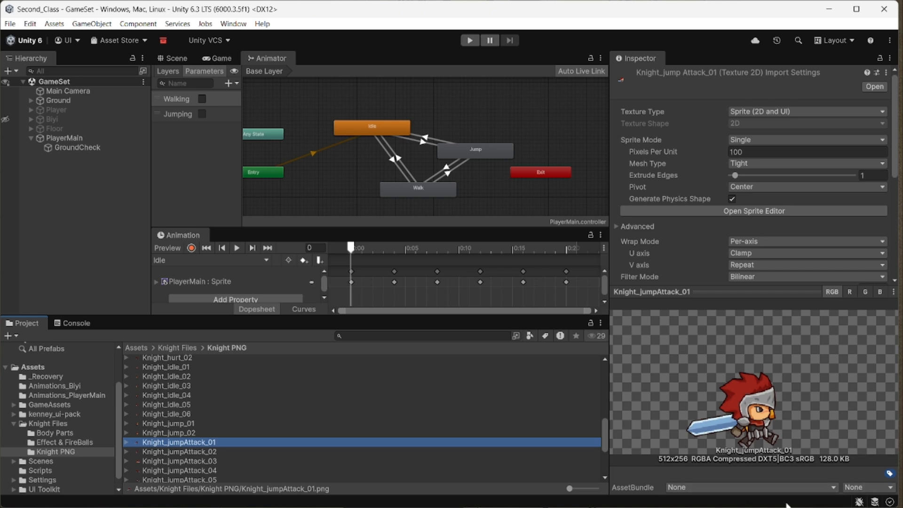
{"action": "left_click", "coordinate": [829, 9]}
{"action": "left_click", "coordinate": [673, 501]}
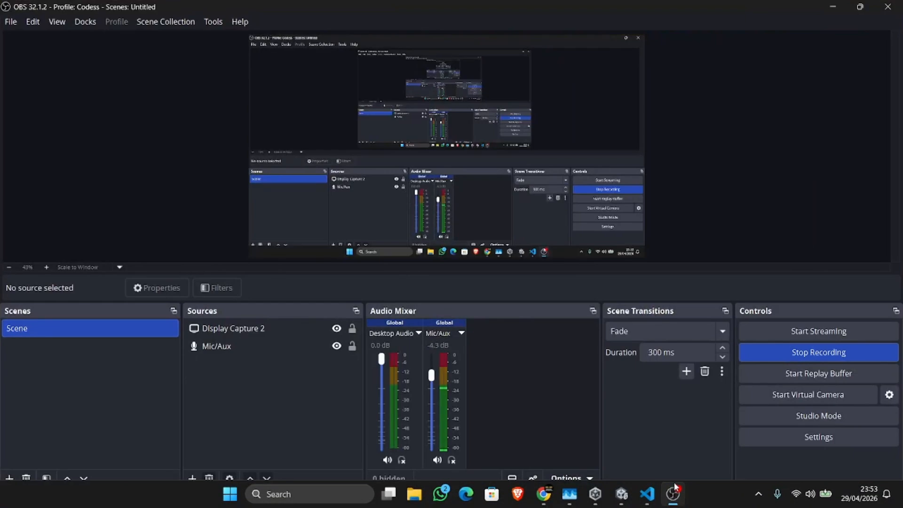